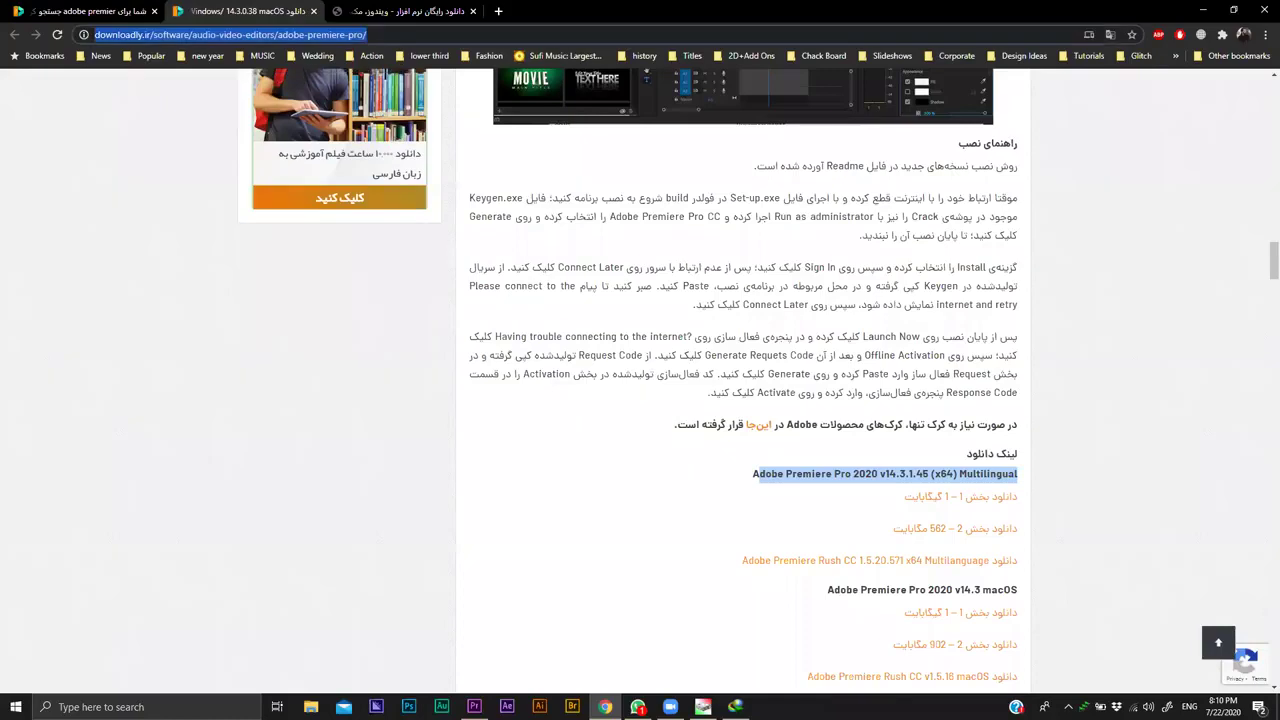
Close the free-software download browser tab and open the Batch 17 project from the Premier Pro Lec folder in Premiere Pro.
key("alt+Tab")
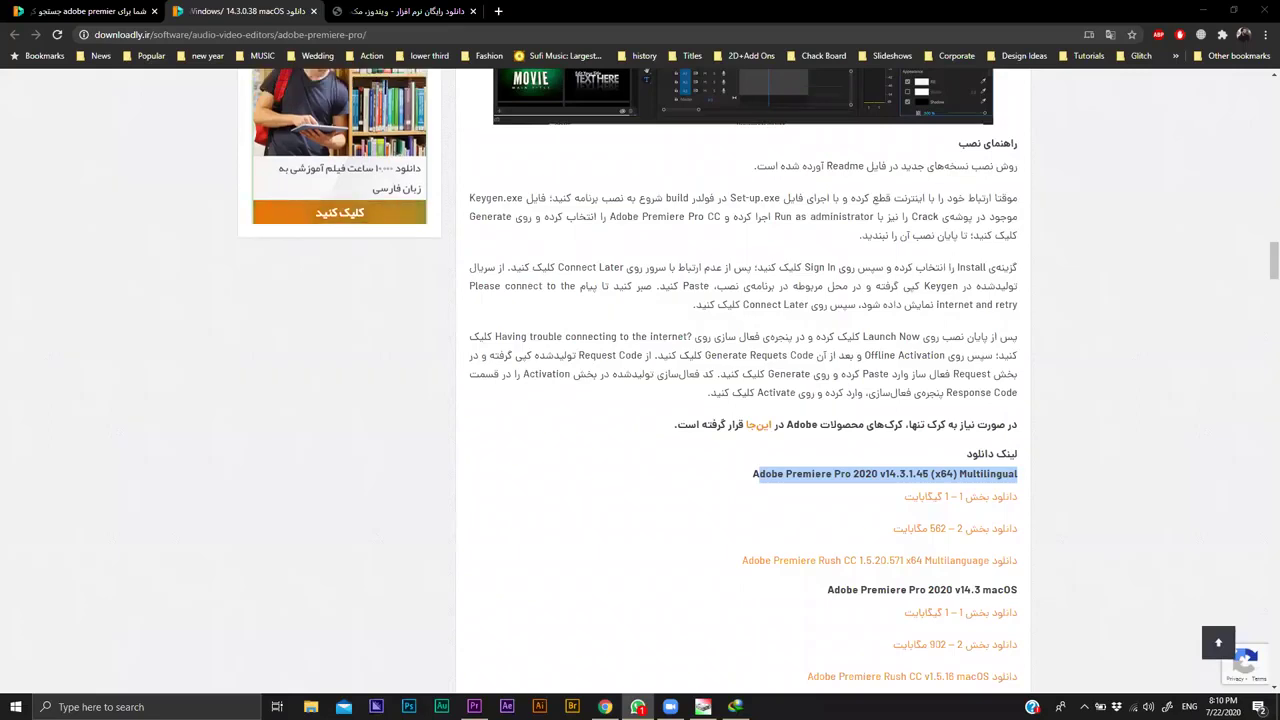
left_click(450, 14)
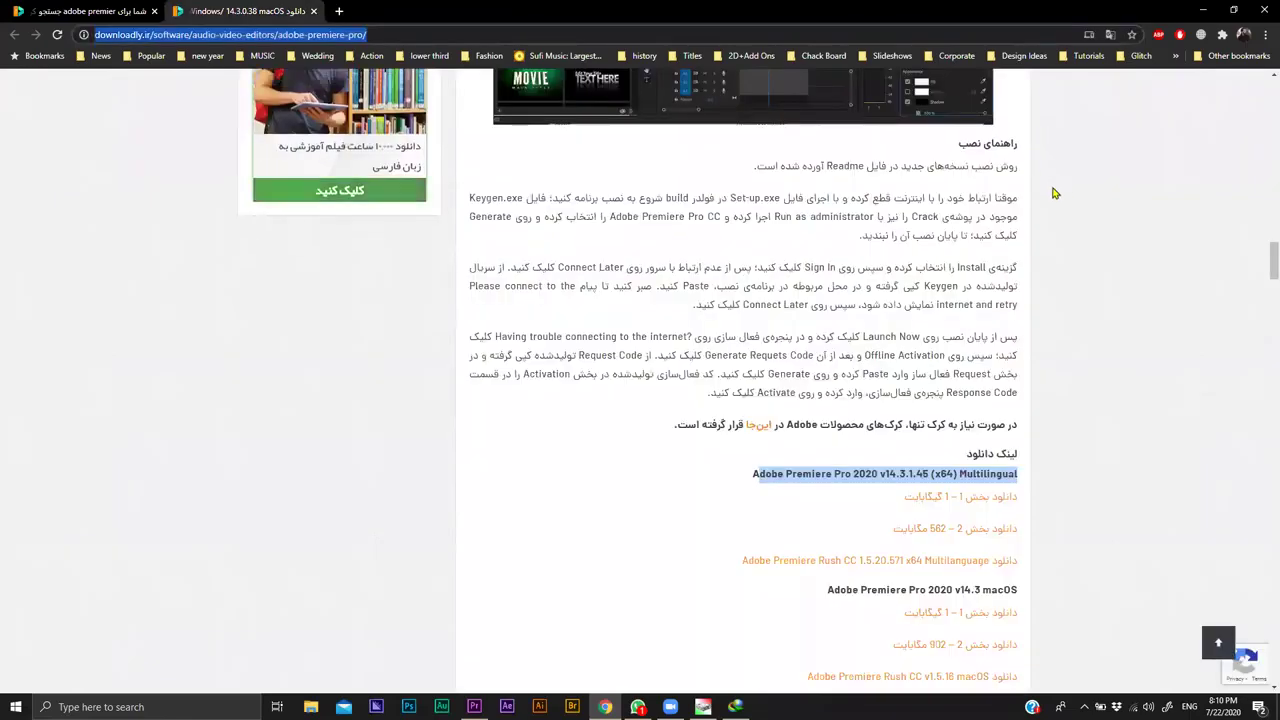
key("super+Down")
left_click(296, 272)
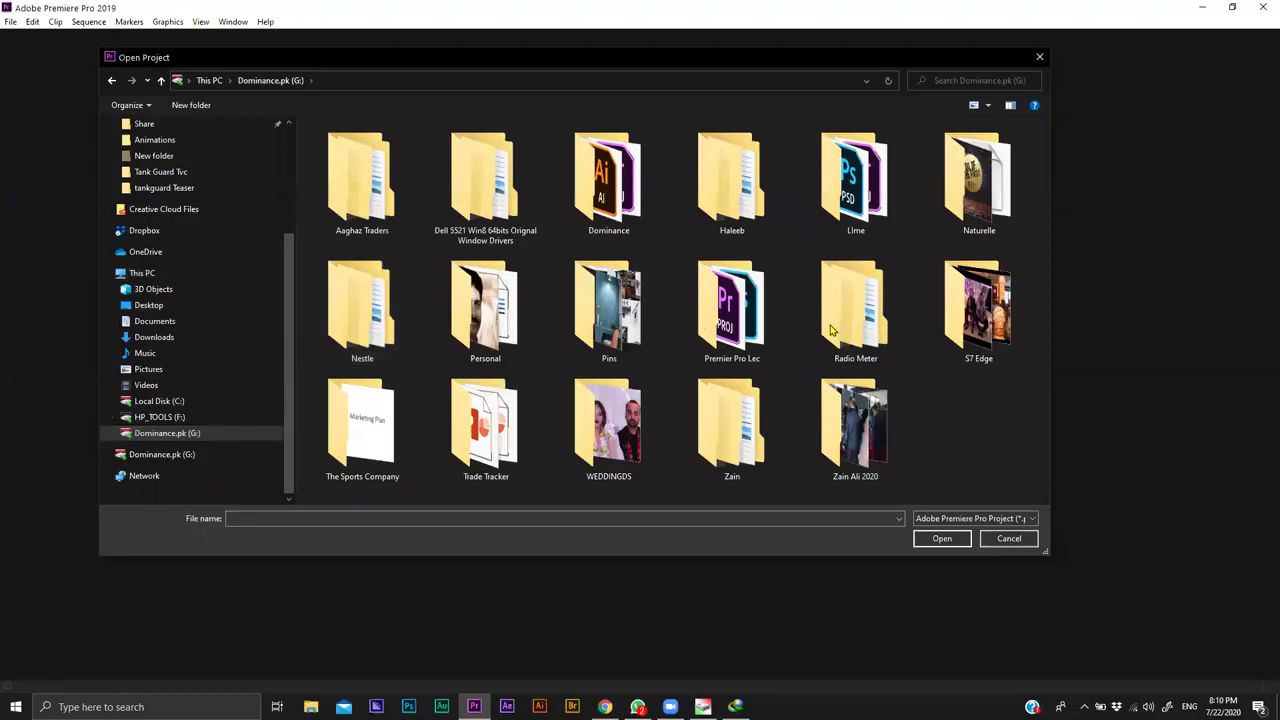
double_click(762, 298)
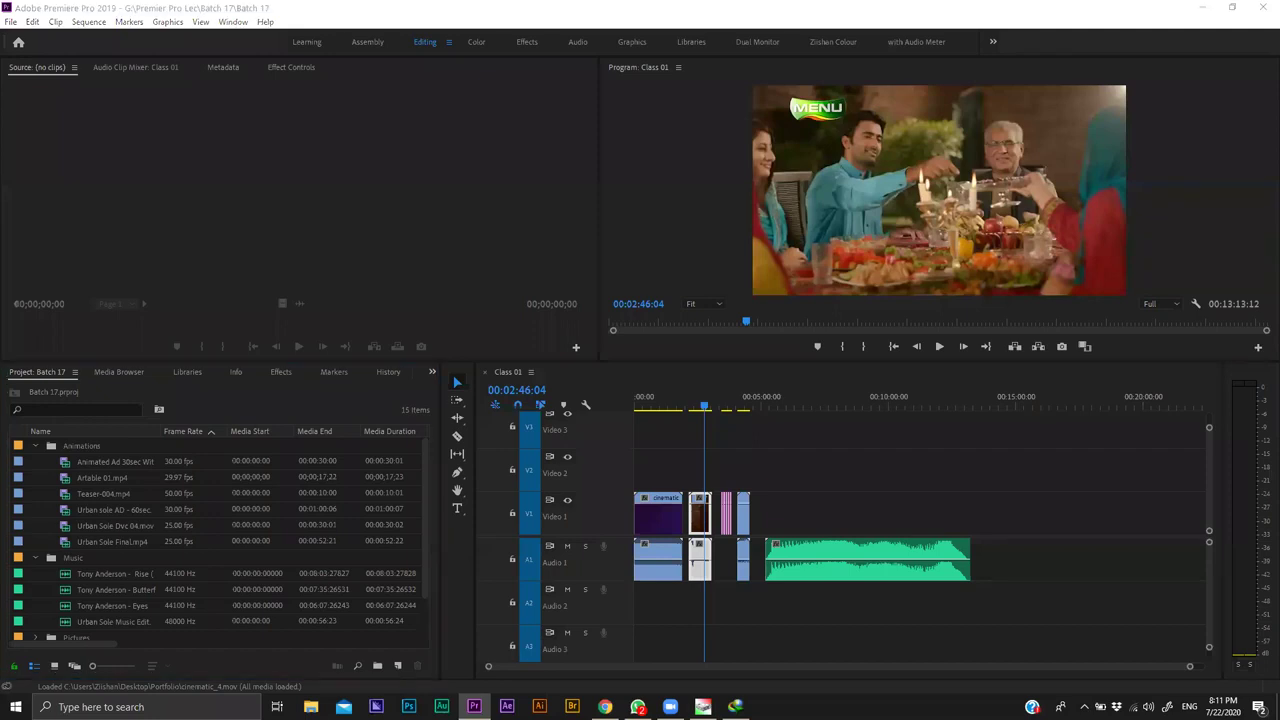
Switch to WhatsApp and examine the first student's assignment screenshot enlarged, checking its project bins and the Class 01 timeline.
key("alt+Tab")
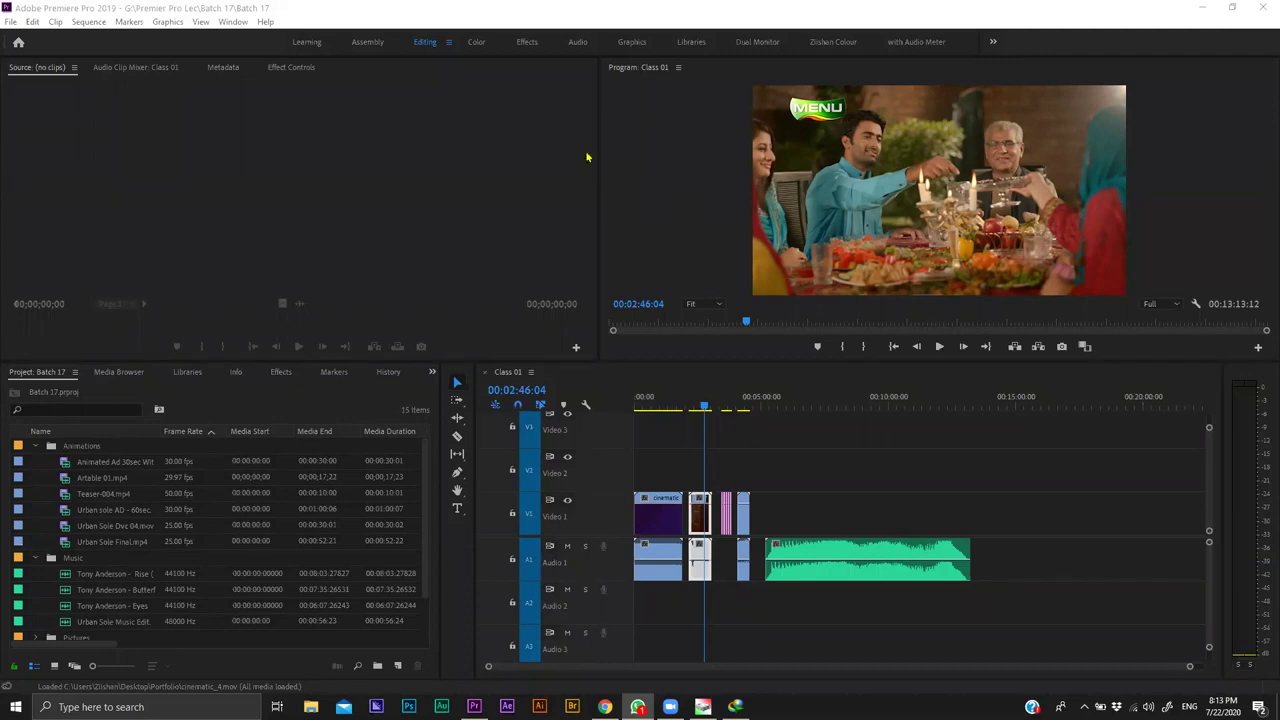
key("alt+Tab")
left_click(783, 113)
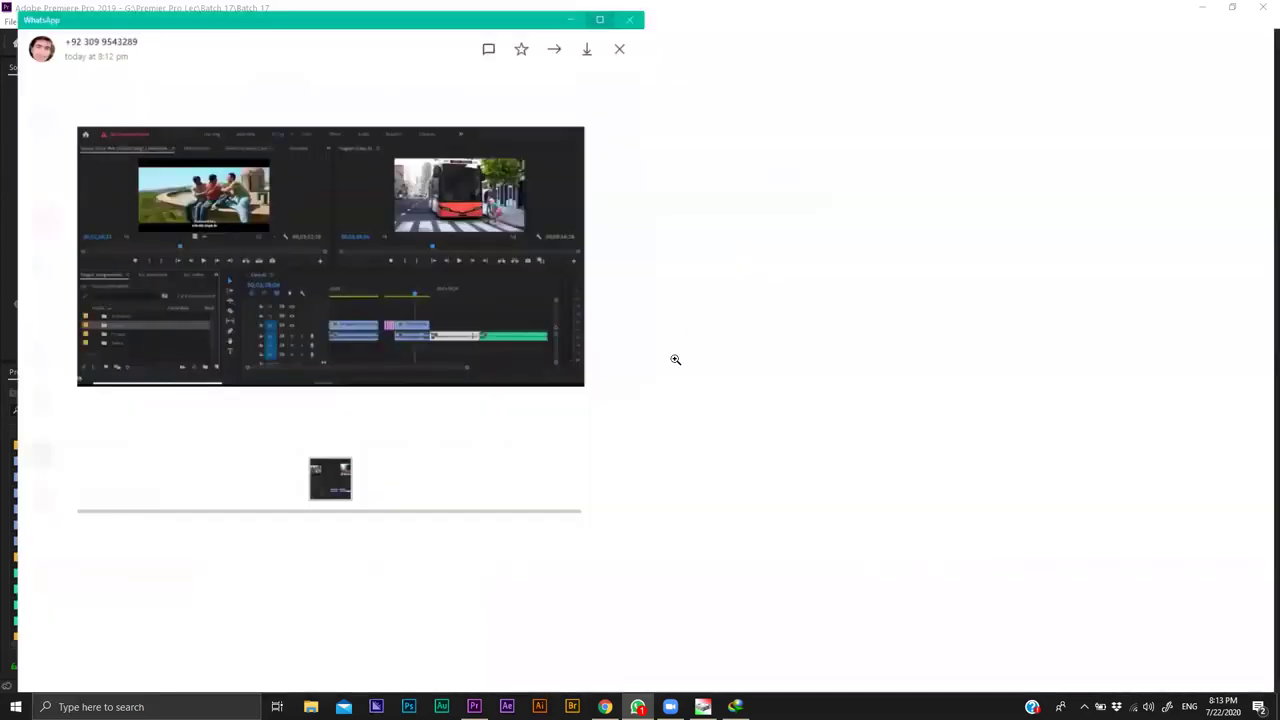
left_click(709, 318)
left_click(543, 320)
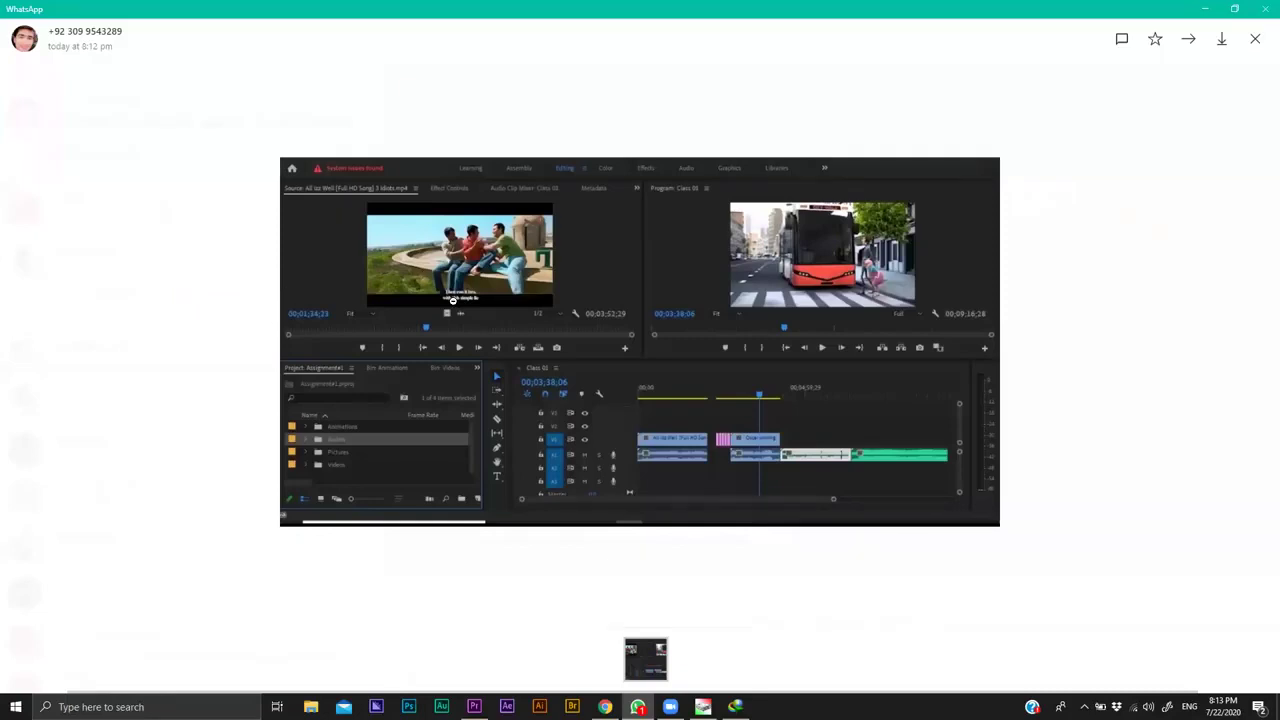
left_click(313, 451)
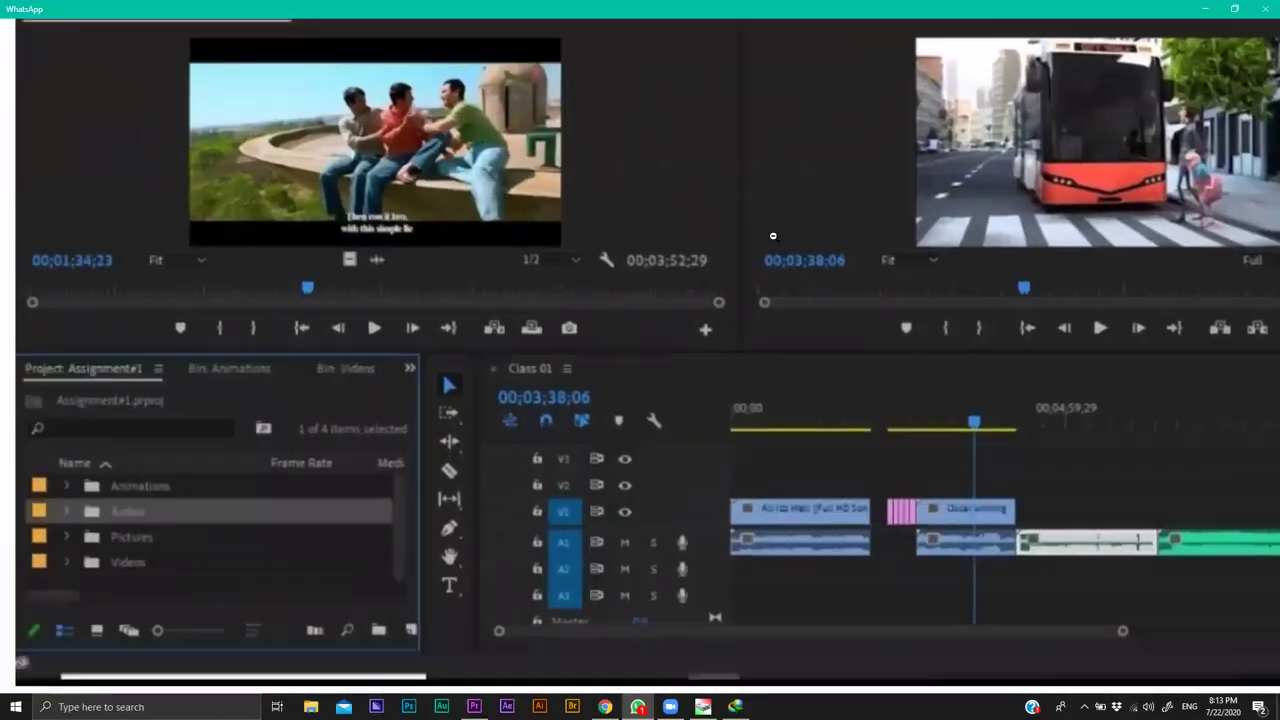
left_click(990, 492)
left_click(803, 405)
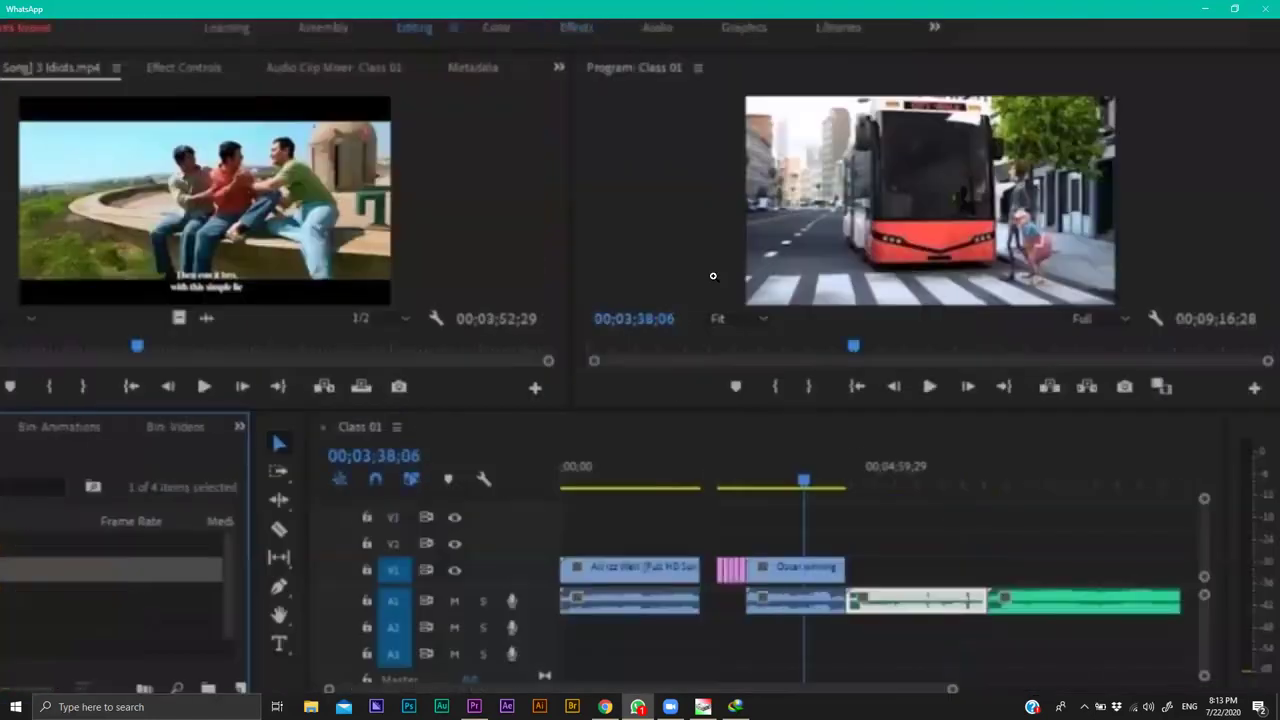
left_click(724, 269)
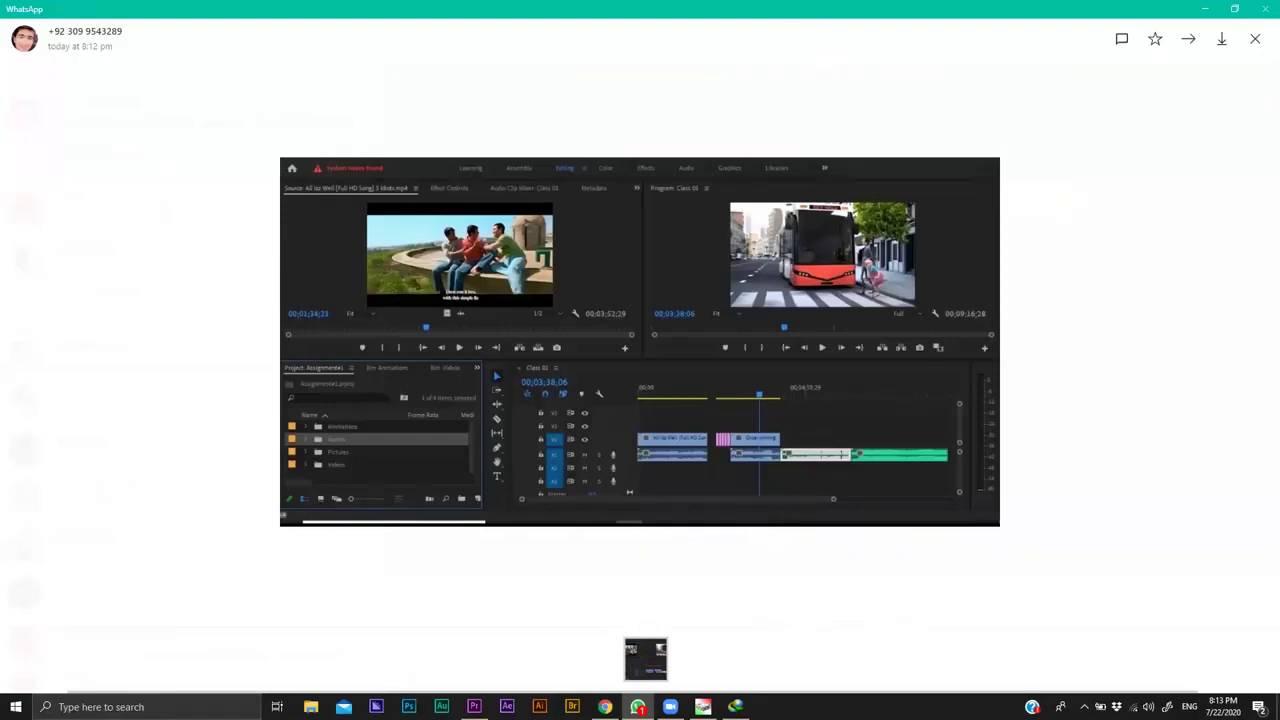
key("alt+Tab")
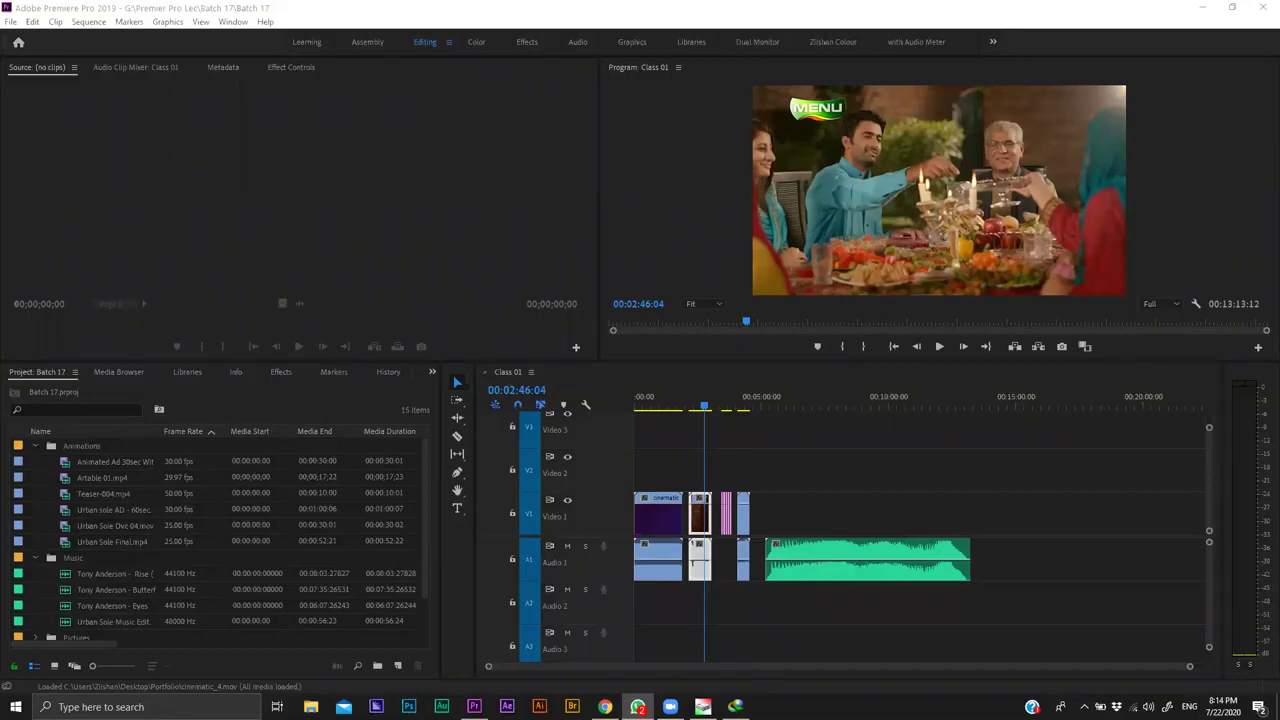
View the next student's Assignment No 1 screenshot in a maximized WhatsApp window and close the image.
key("alt+Tab")
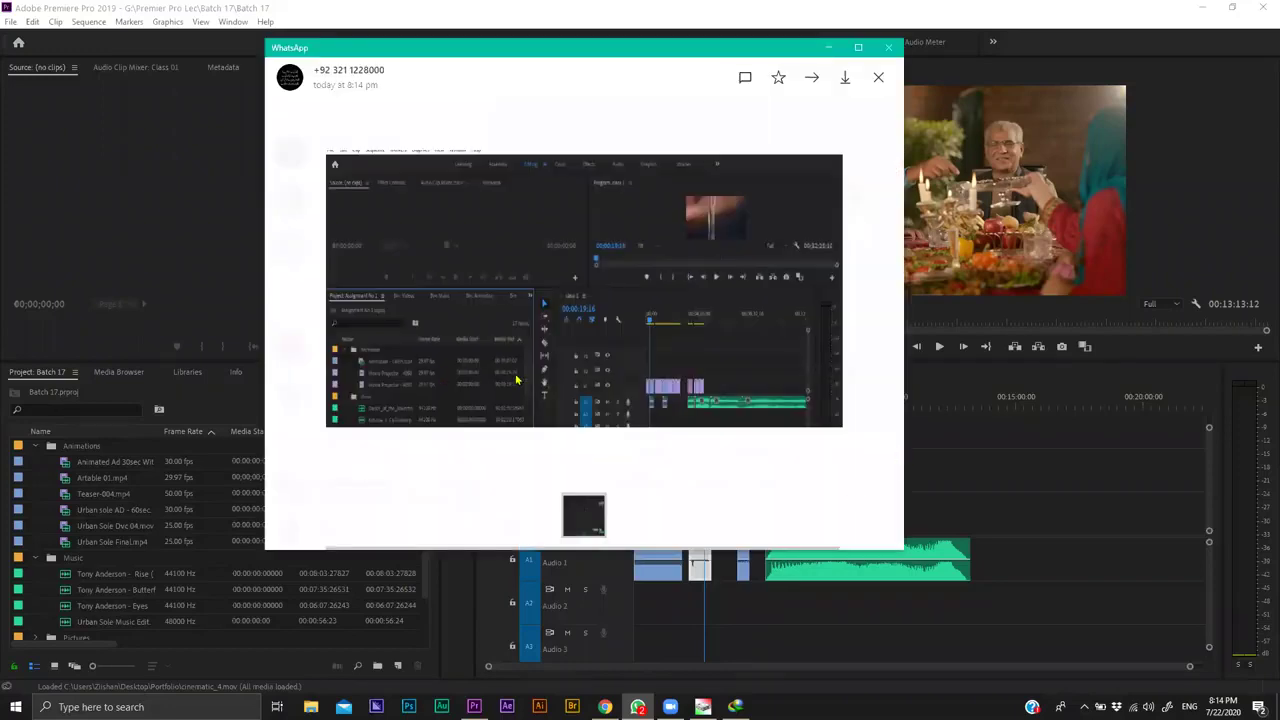
key("super+Up")
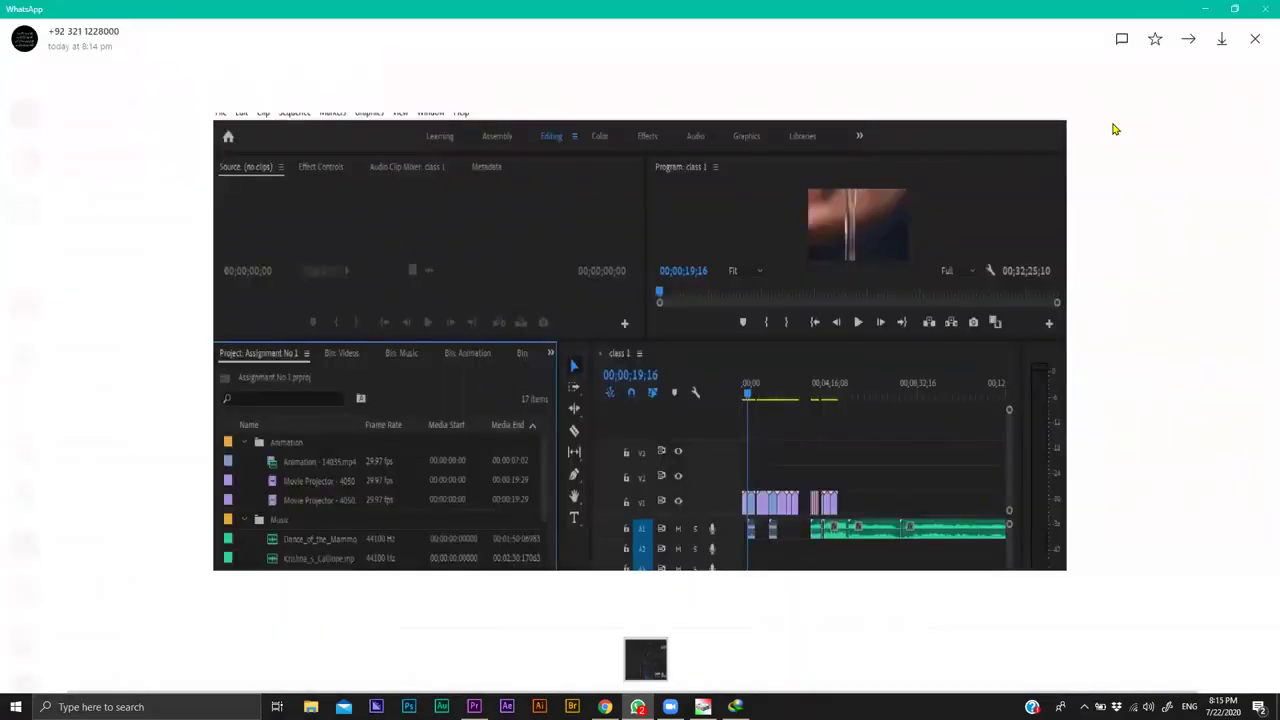
left_click(766, 206)
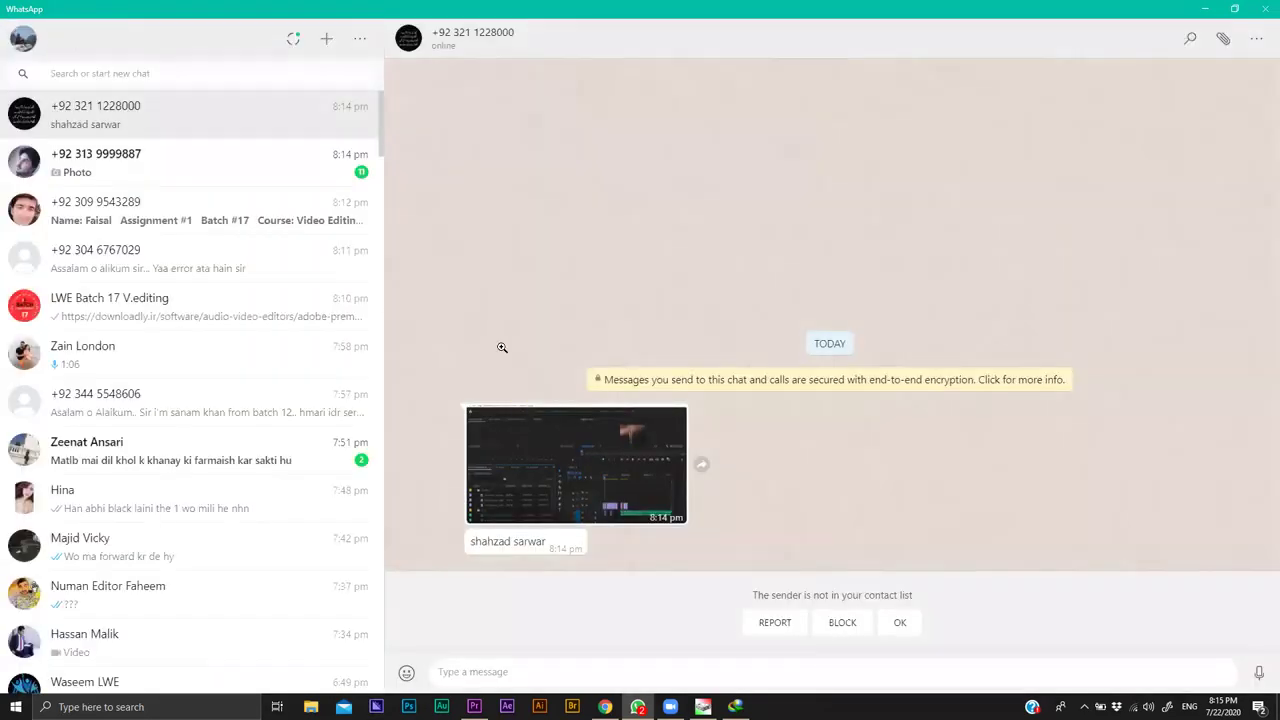
Go through the next chat's series of Premiere screenshots, checking the imported media, bins, sequence preset and finished timeline.
key("ctrl+Tab")
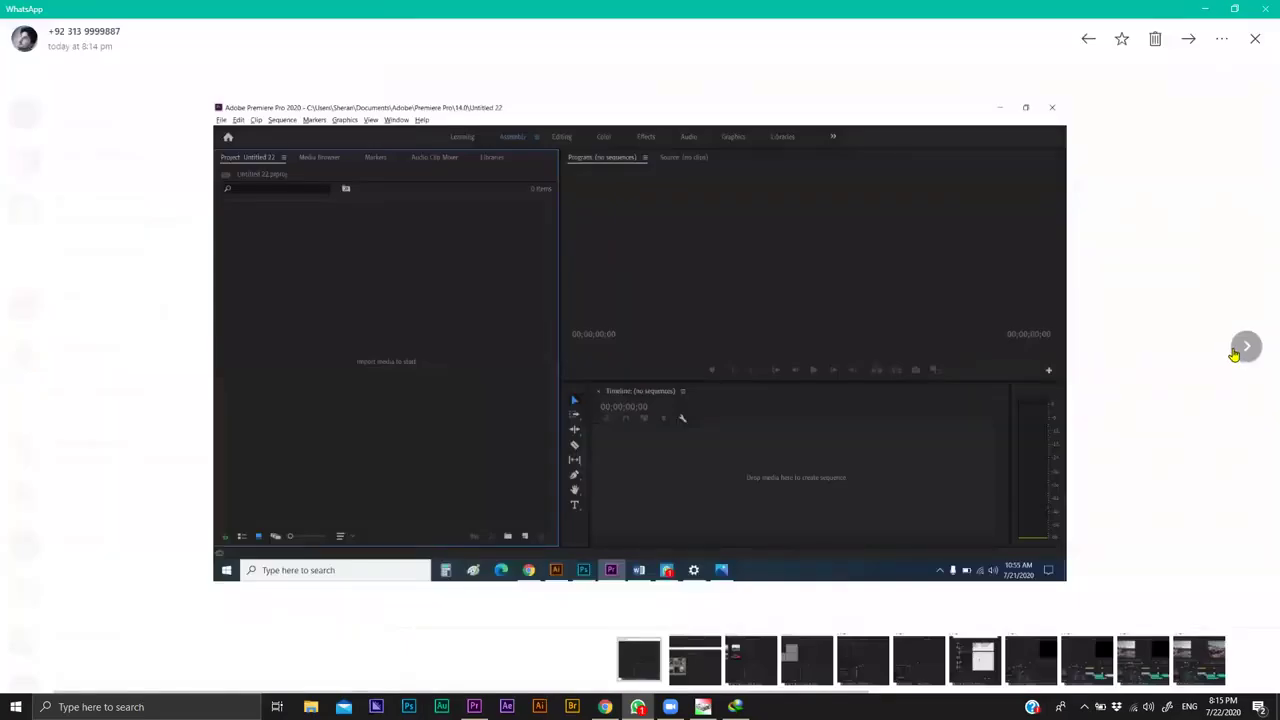
left_click(1245, 347)
left_click(1245, 347)
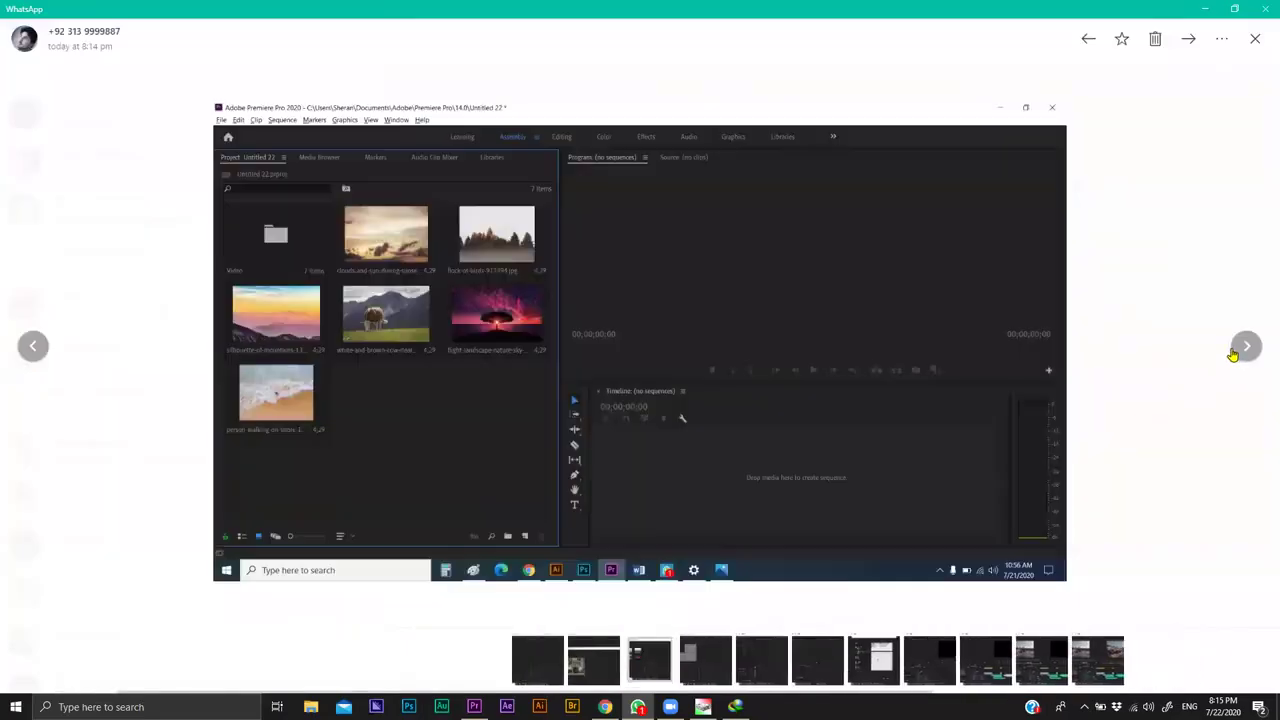
left_click(1245, 347)
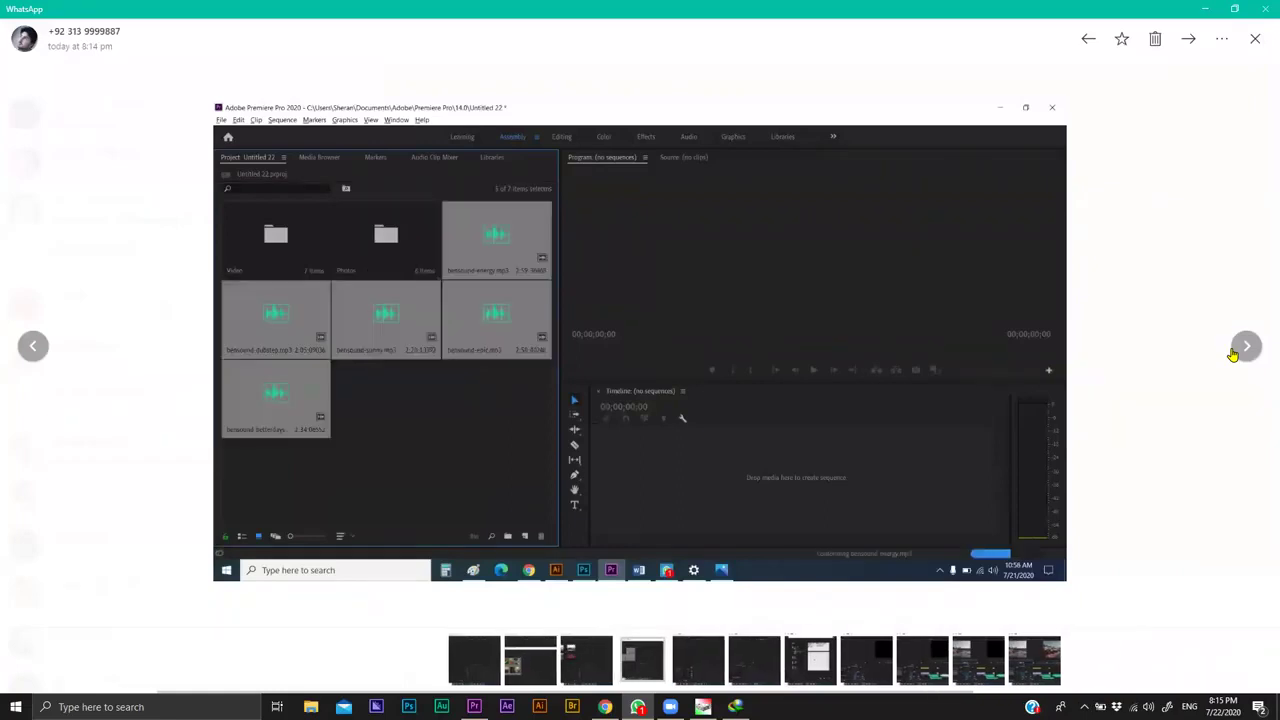
left_click(1235, 350)
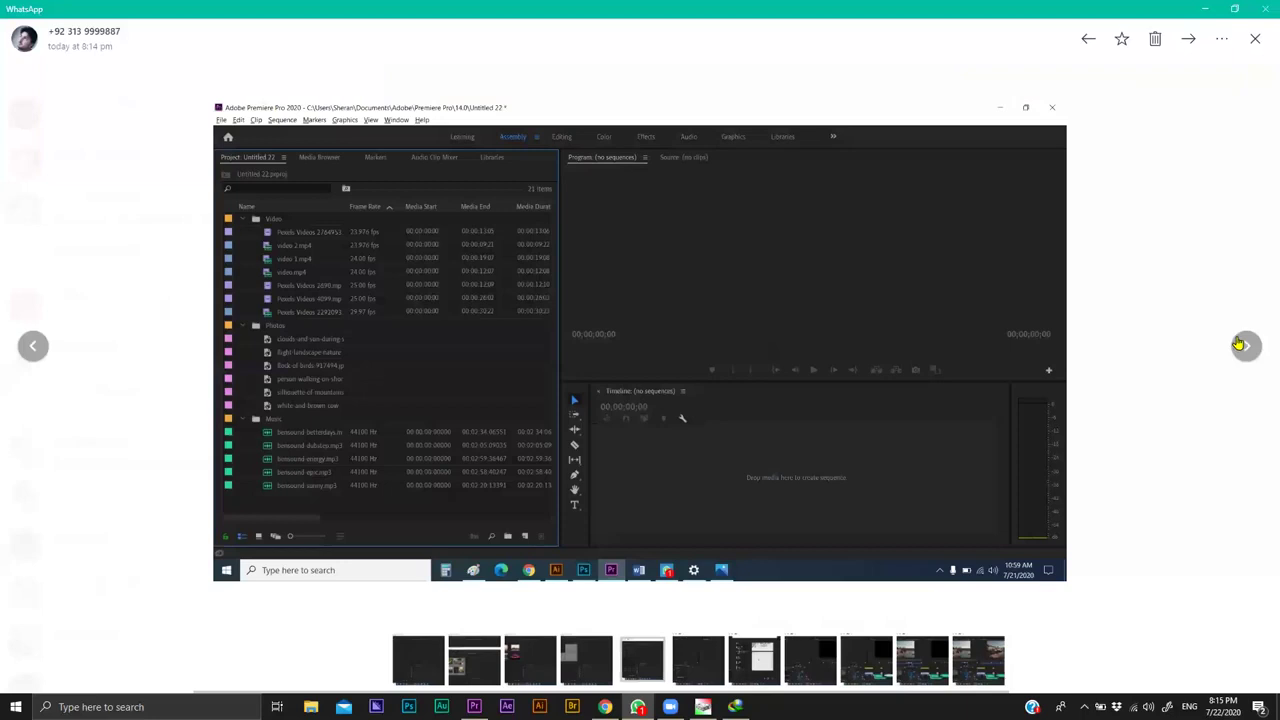
left_click(1240, 346)
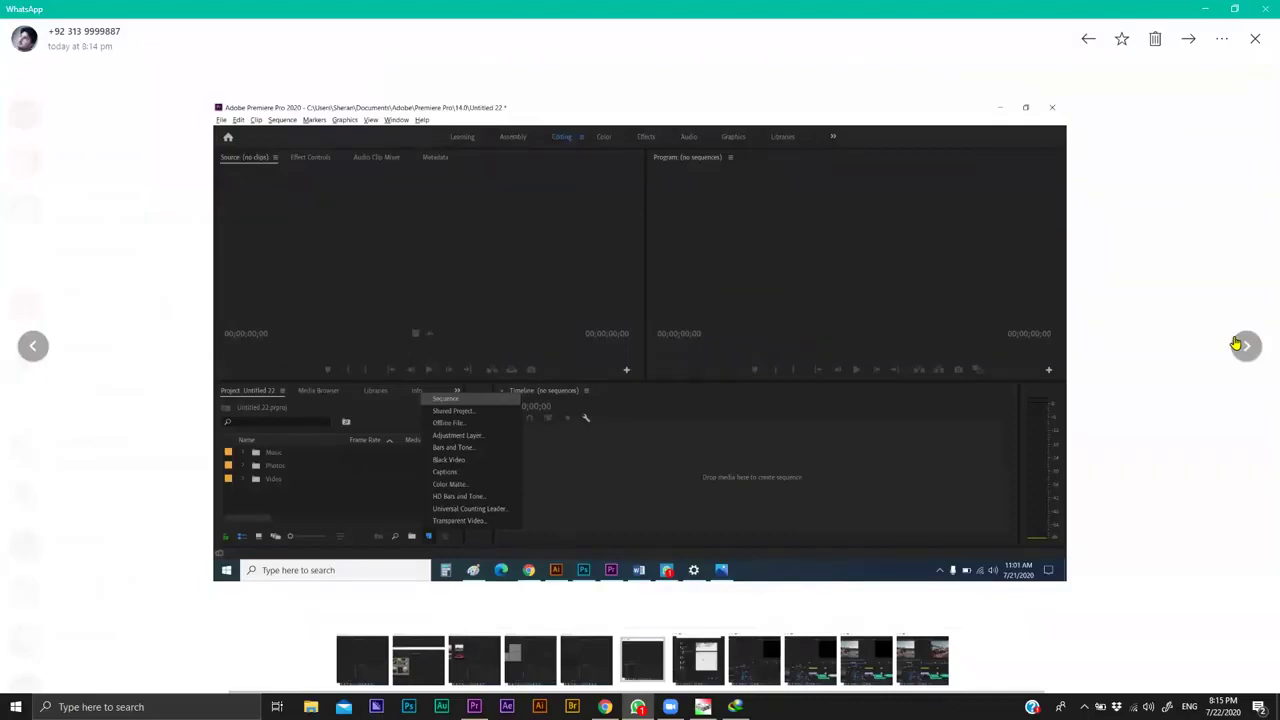
left_click(1241, 345)
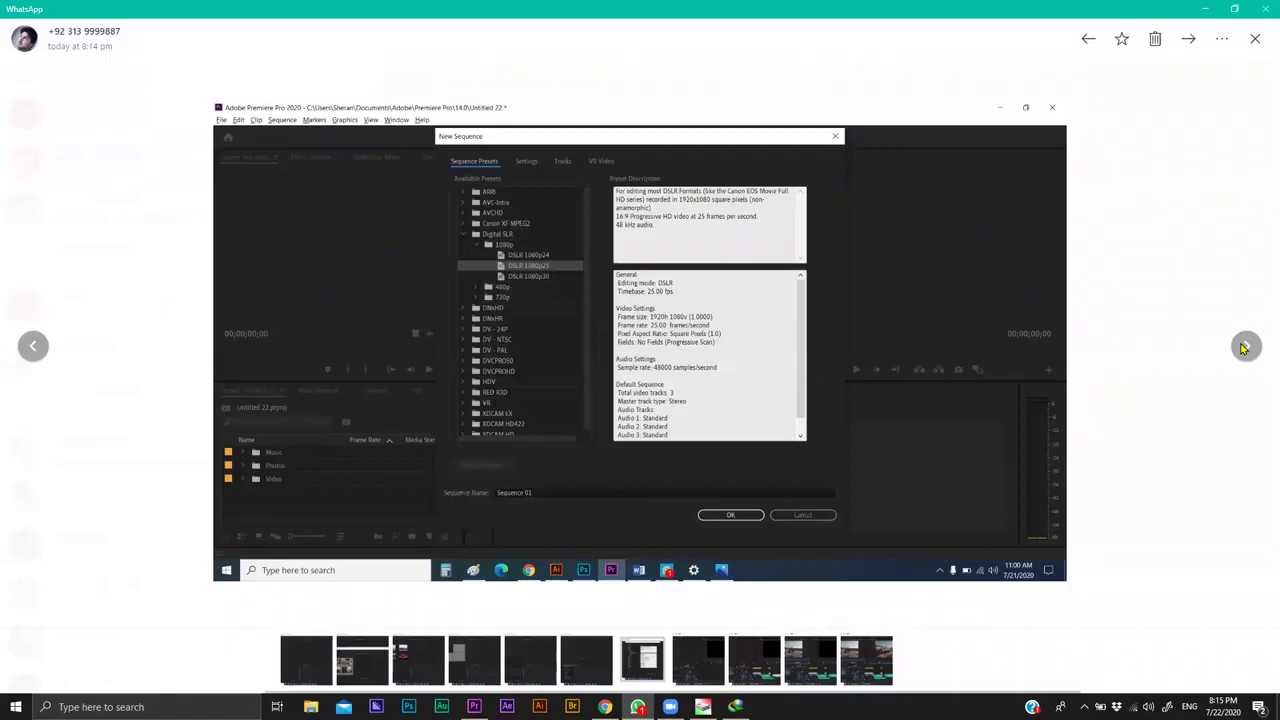
left_click(1245, 347)
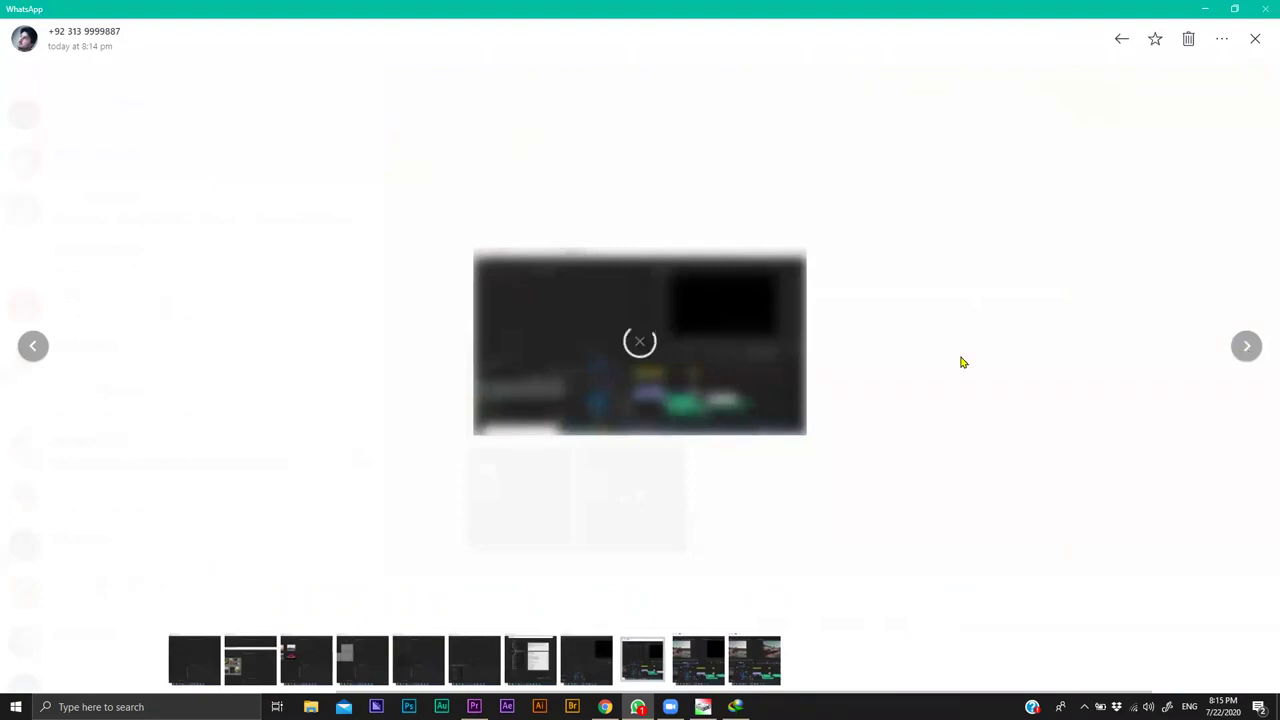
key("Right")
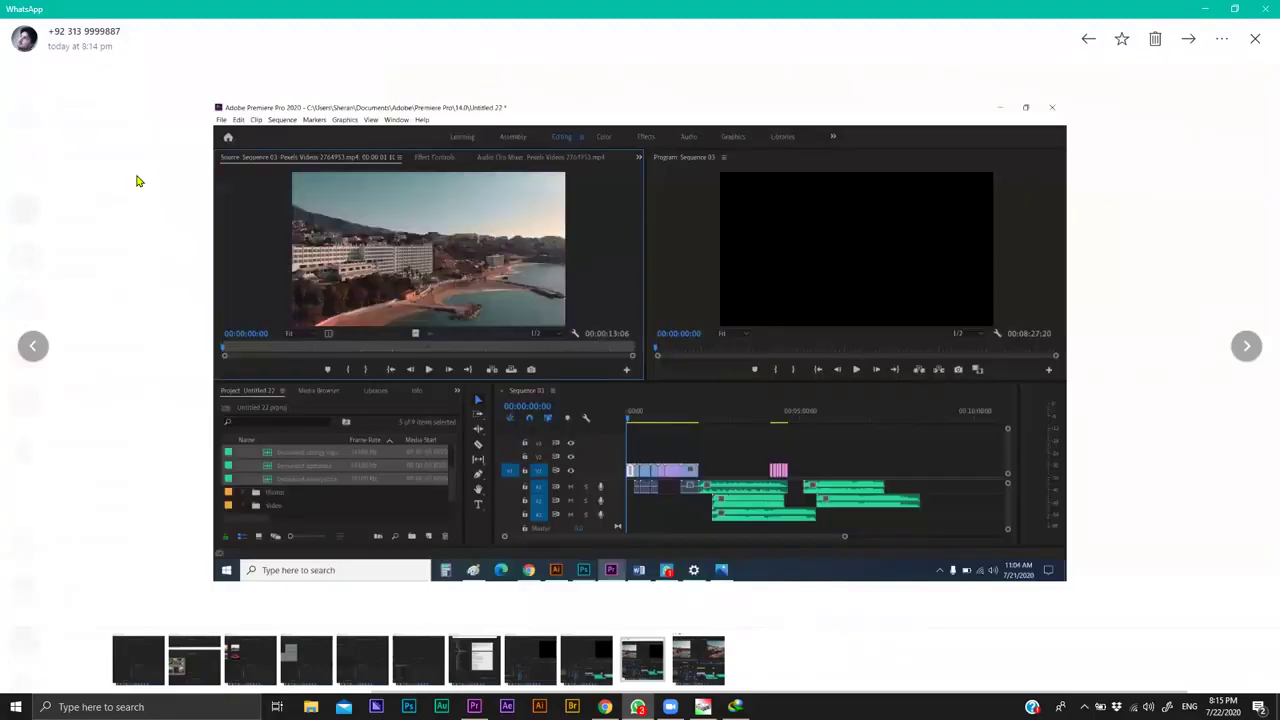
key("Left")
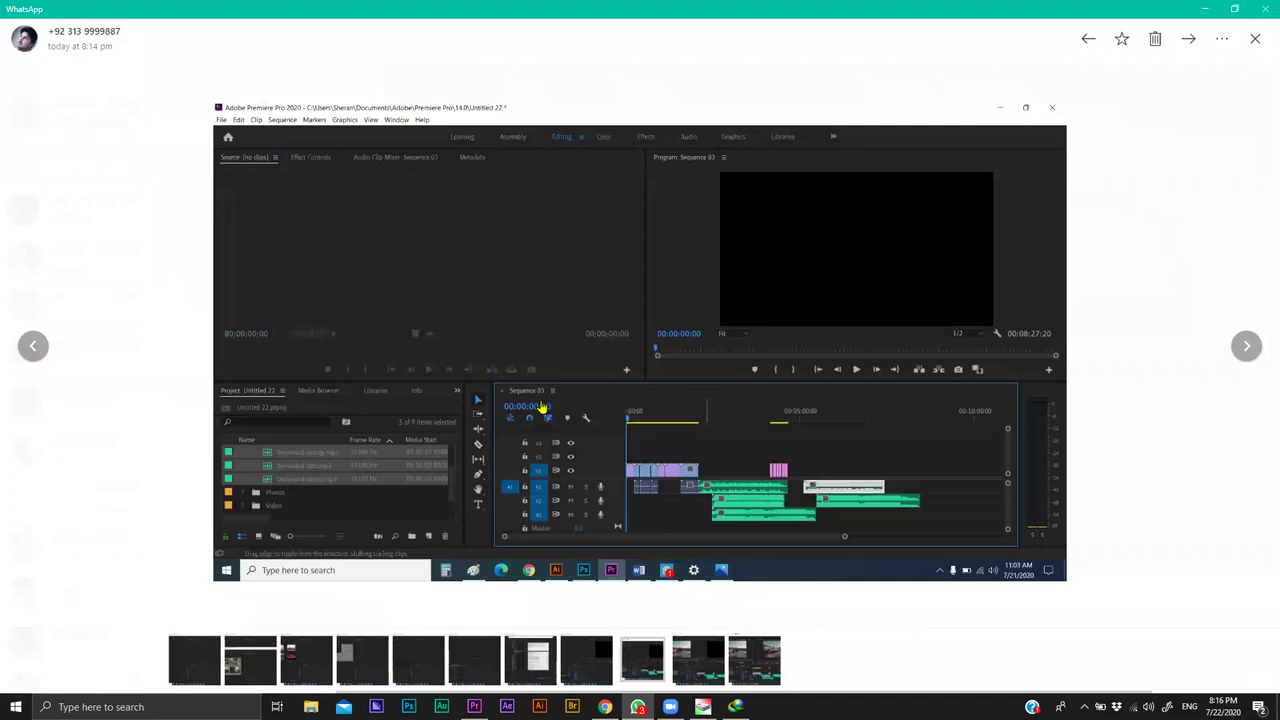
key("Escape")
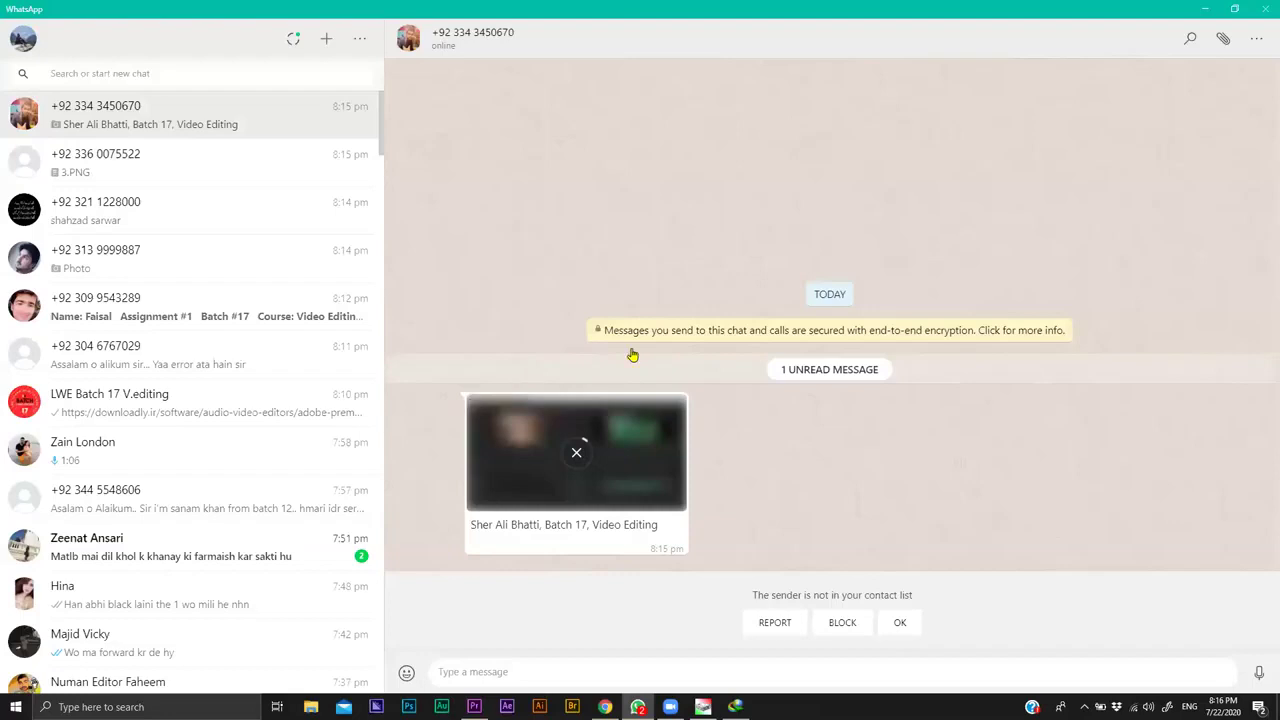
Restore the WhatsApp window to a smaller size and inspect the Batch 17 Video Editing submission's screenshot zoomed in.
key("super+Down")
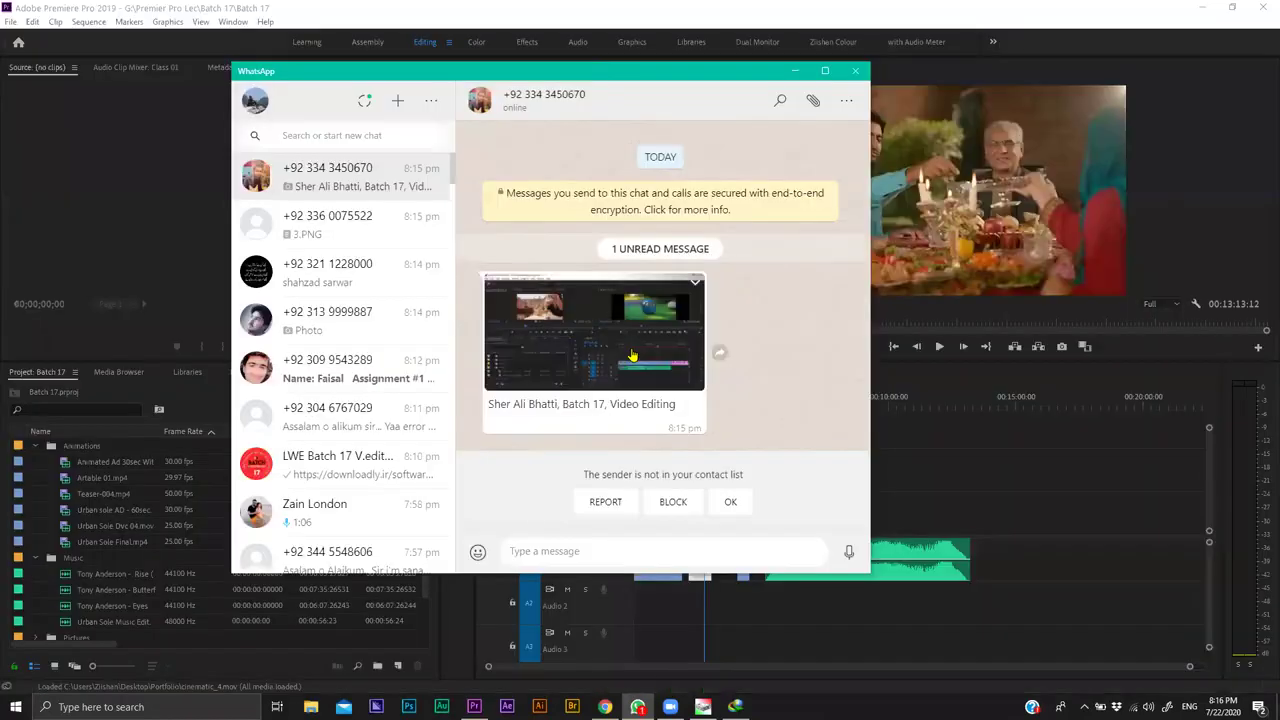
left_click(631, 348)
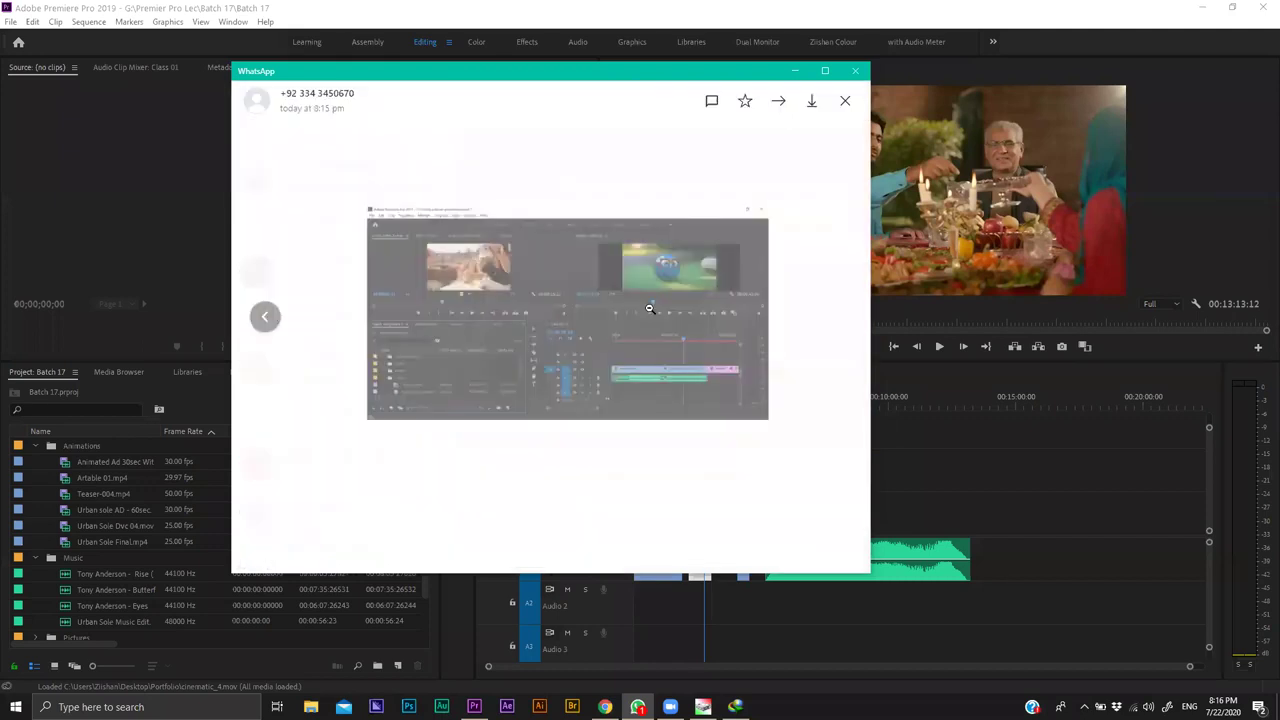
left_click(555, 206)
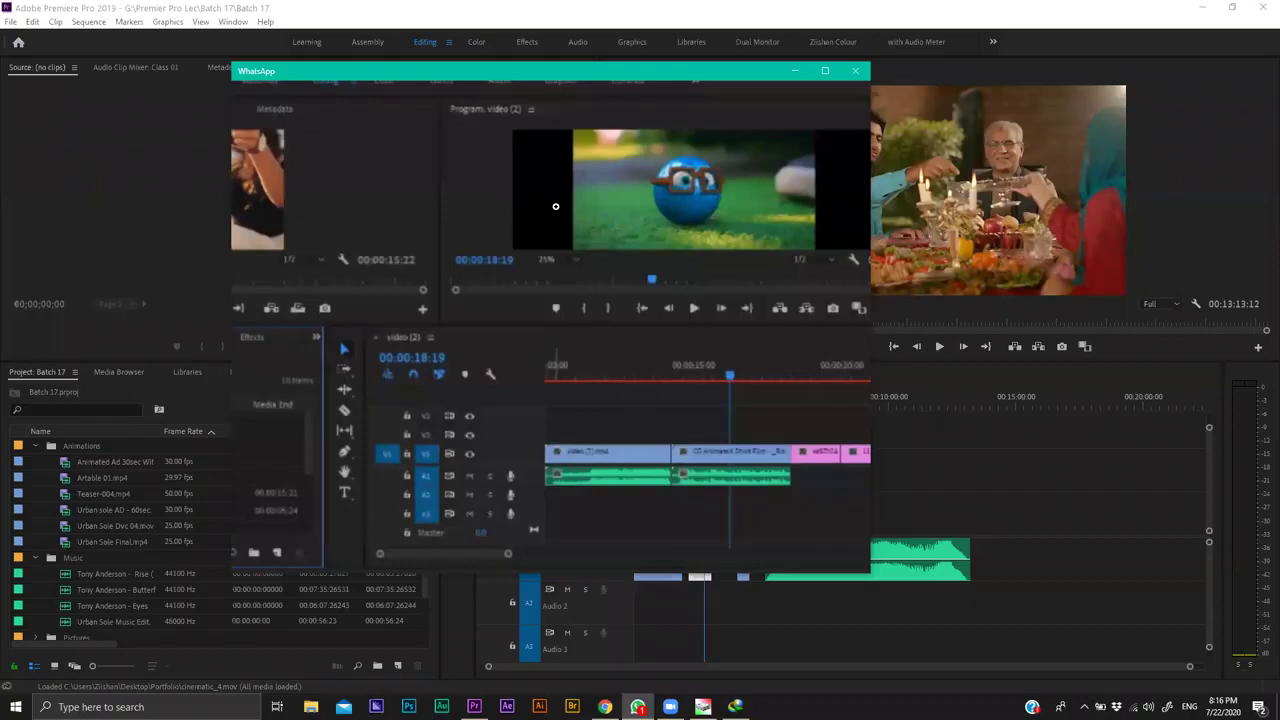
left_click(555, 206)
key("Escape")
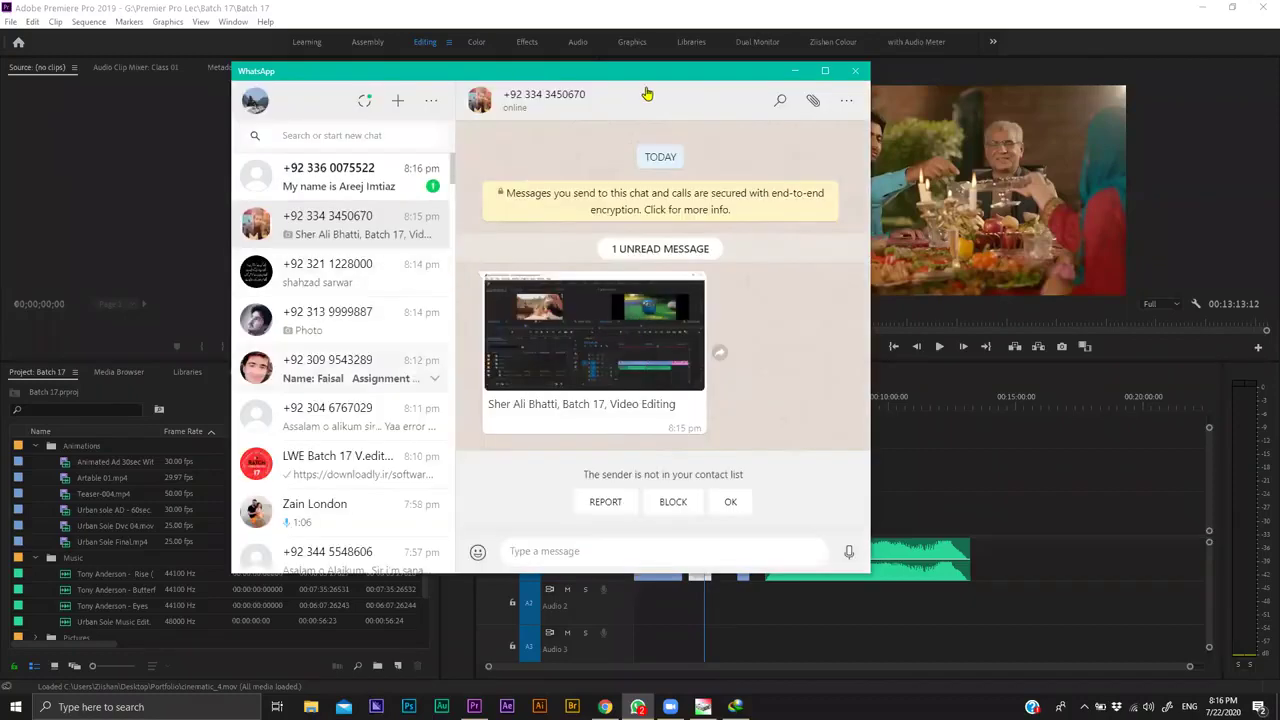
View the 1.PNG and 2.png attachments from the chat with three PNG files in Photos, closing each image.
key("ctrl+shift+Tab")
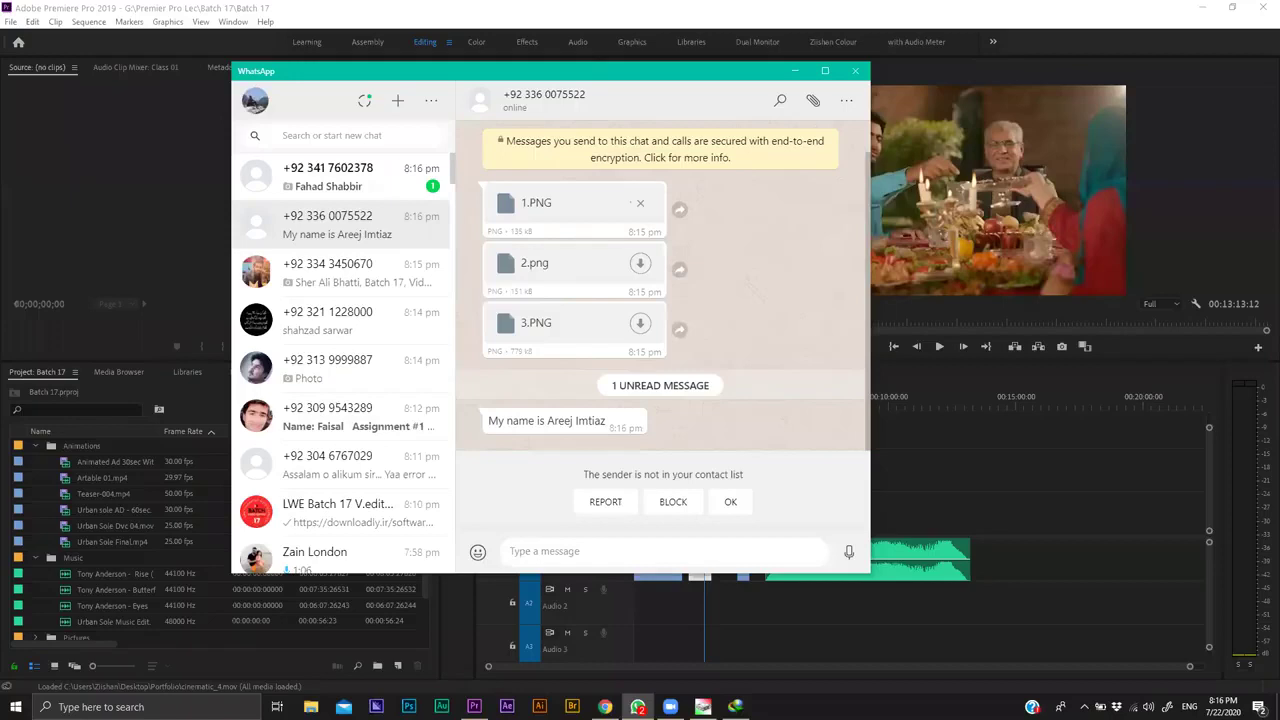
key("alt+Tab")
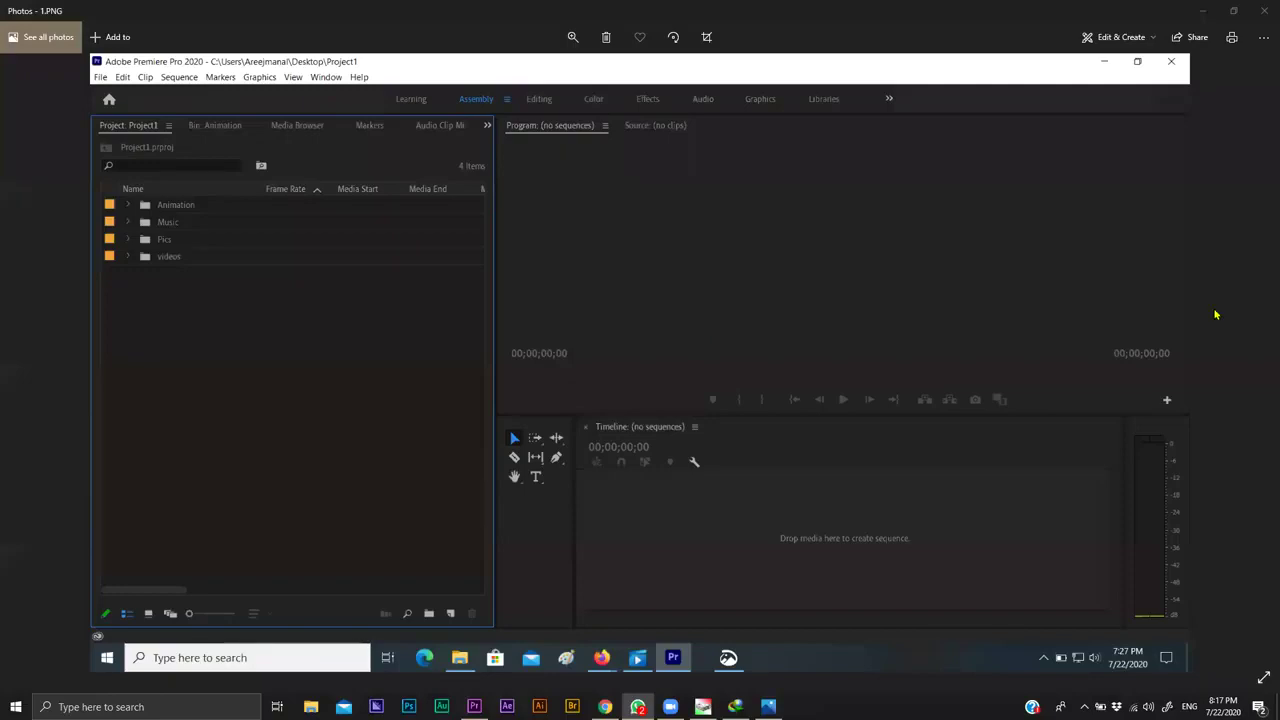
left_click(1264, 10)
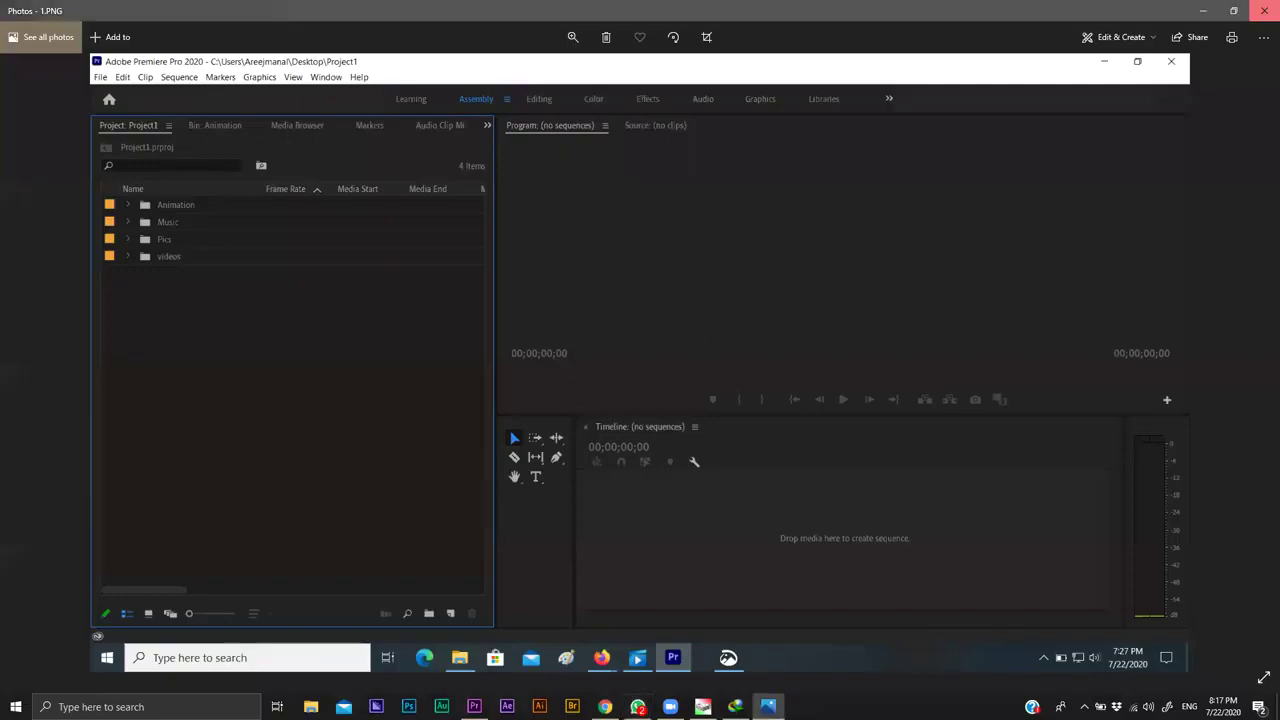
left_click(1264, 10)
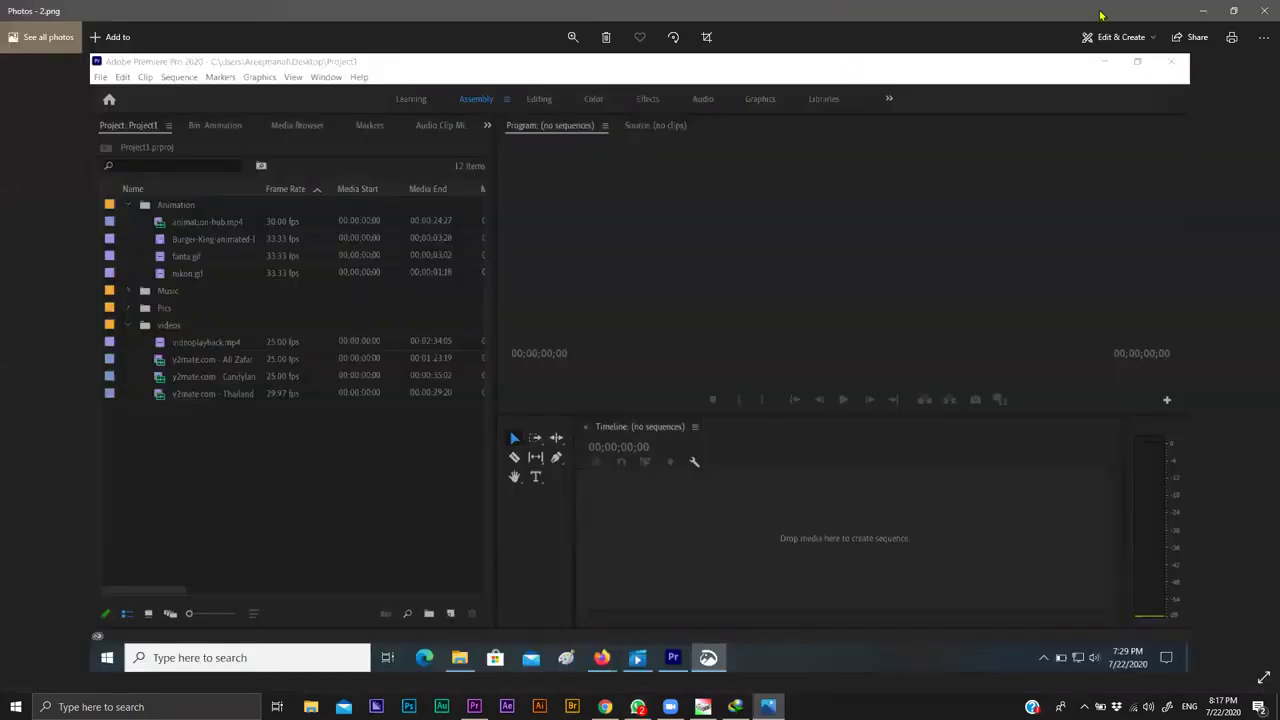
key("super+Down")
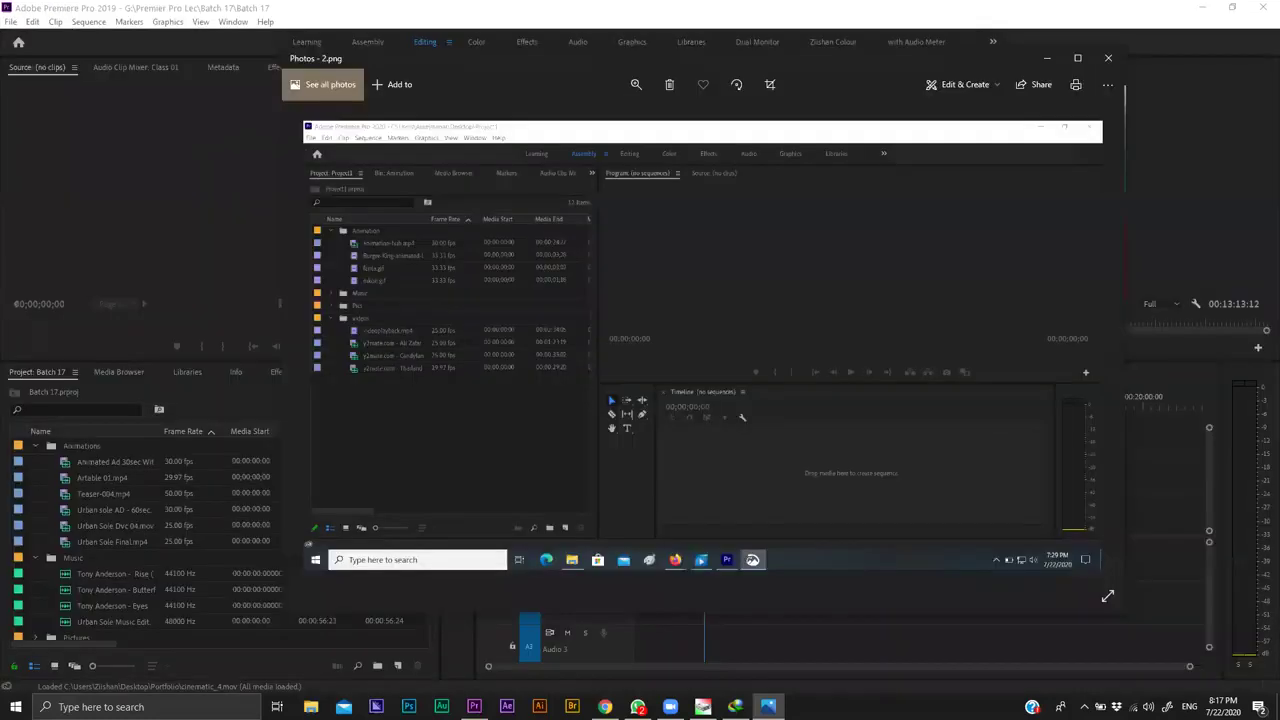
key("alt+F4")
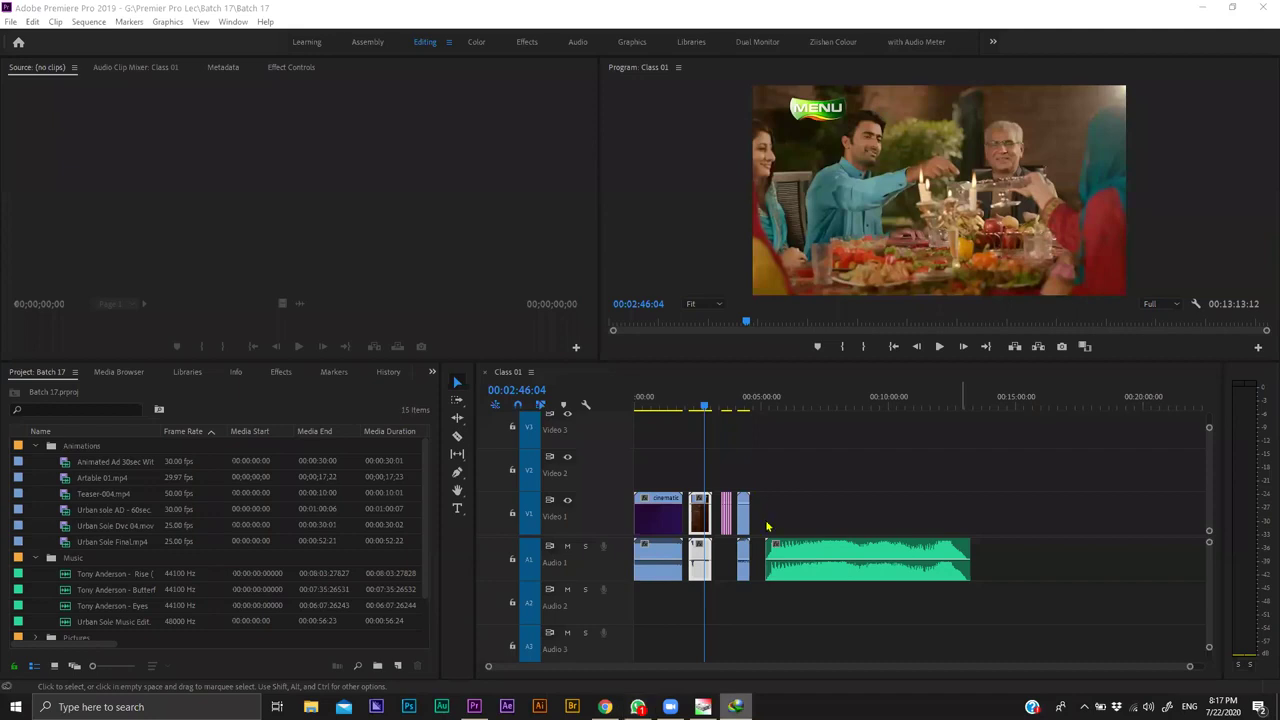
left_click(743, 399)
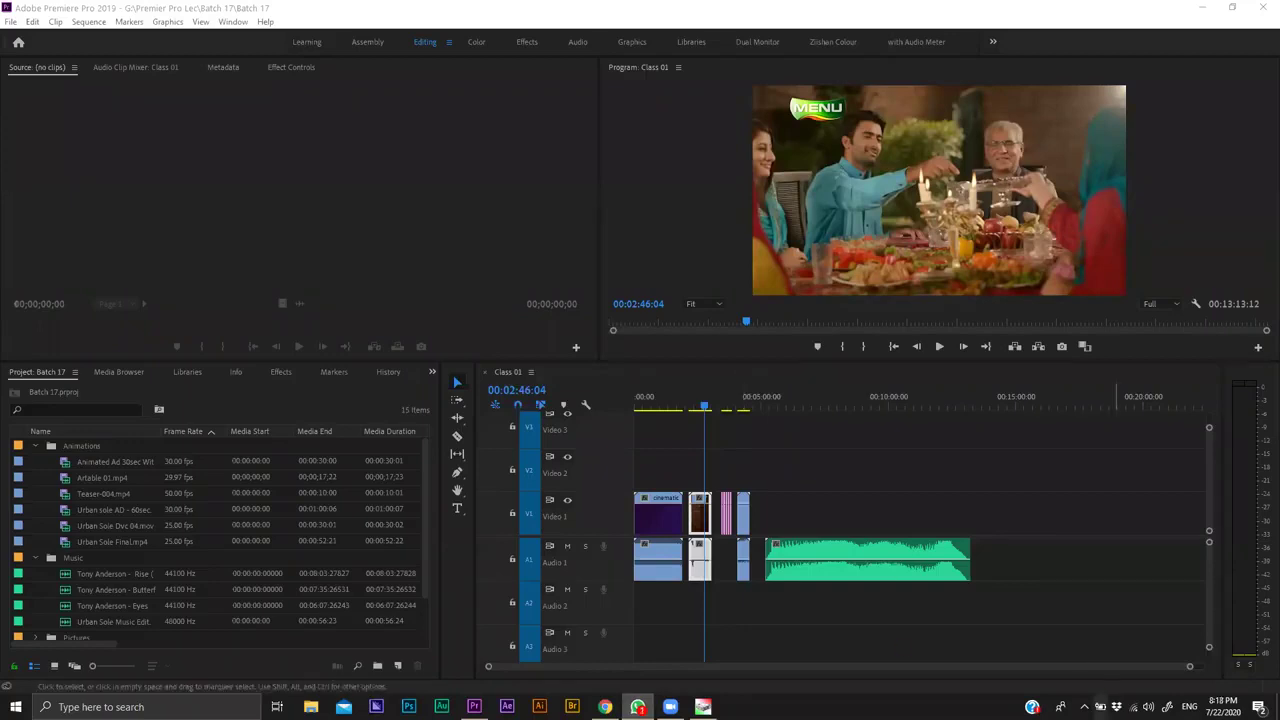
Check the progress of the Adobe_Premiere_Pro_2020 archive download from the system tray.
left_click(1084, 706)
left_click(1126, 628)
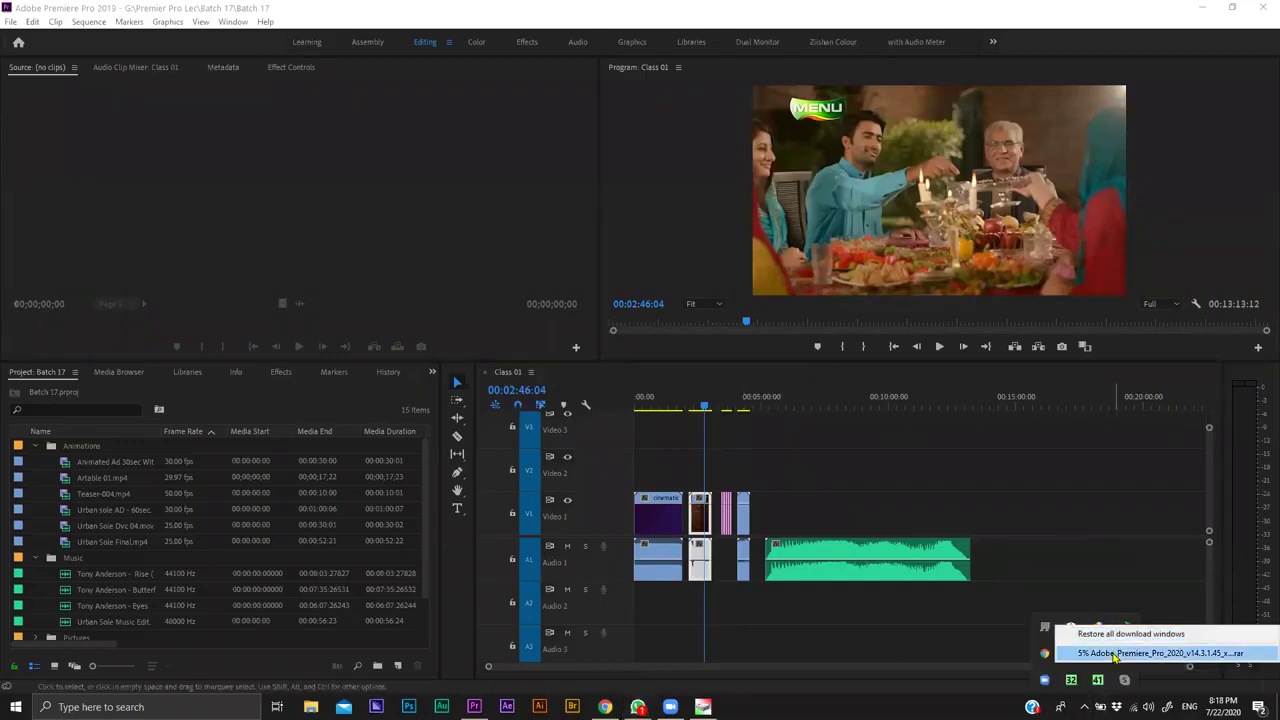
key("Return")
left_click(402, 520)
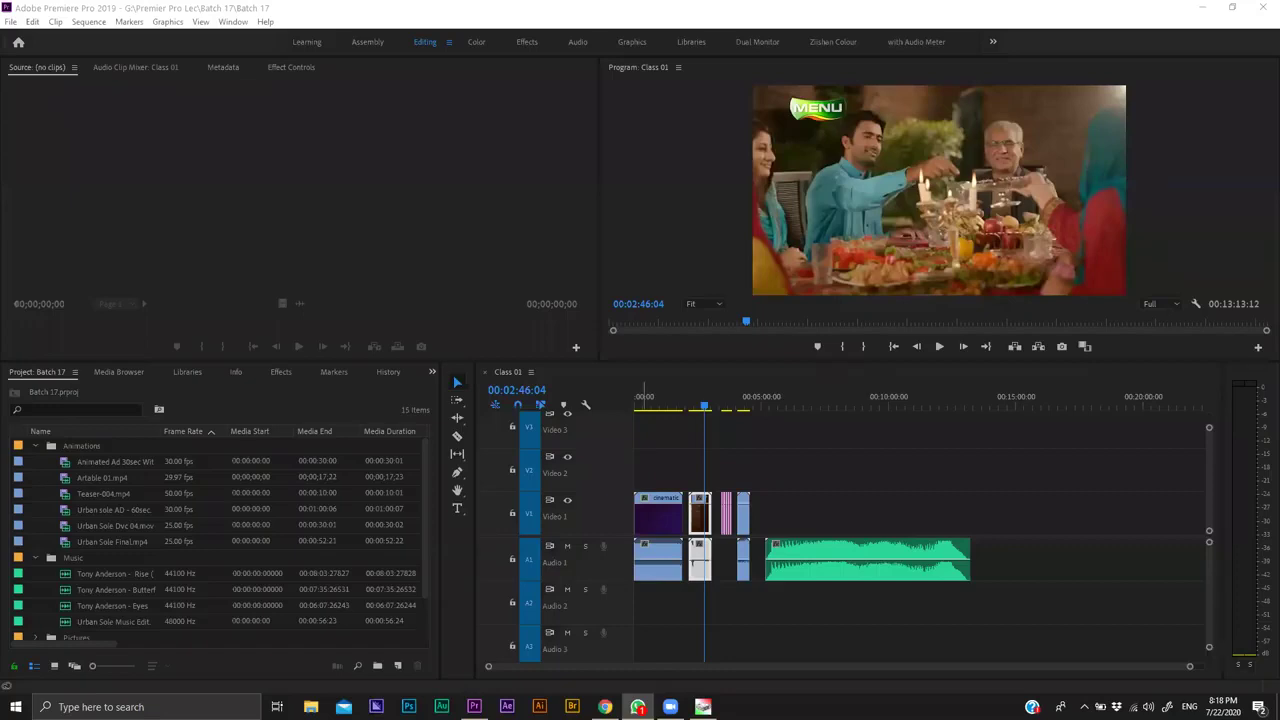
Switch to WhatsApp to view the submitted Sequence 01 timeline screenshot, and return to the Premiere Pro project.
key("alt+Tab")
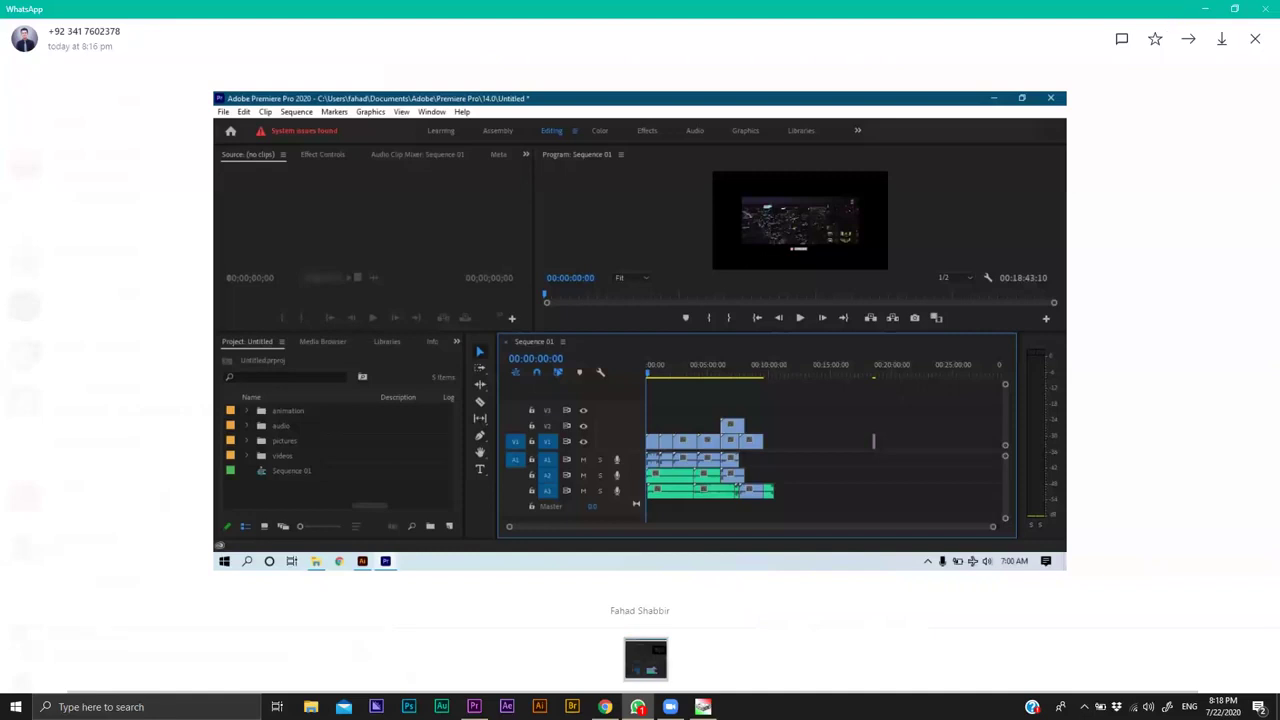
key("alt+Tab")
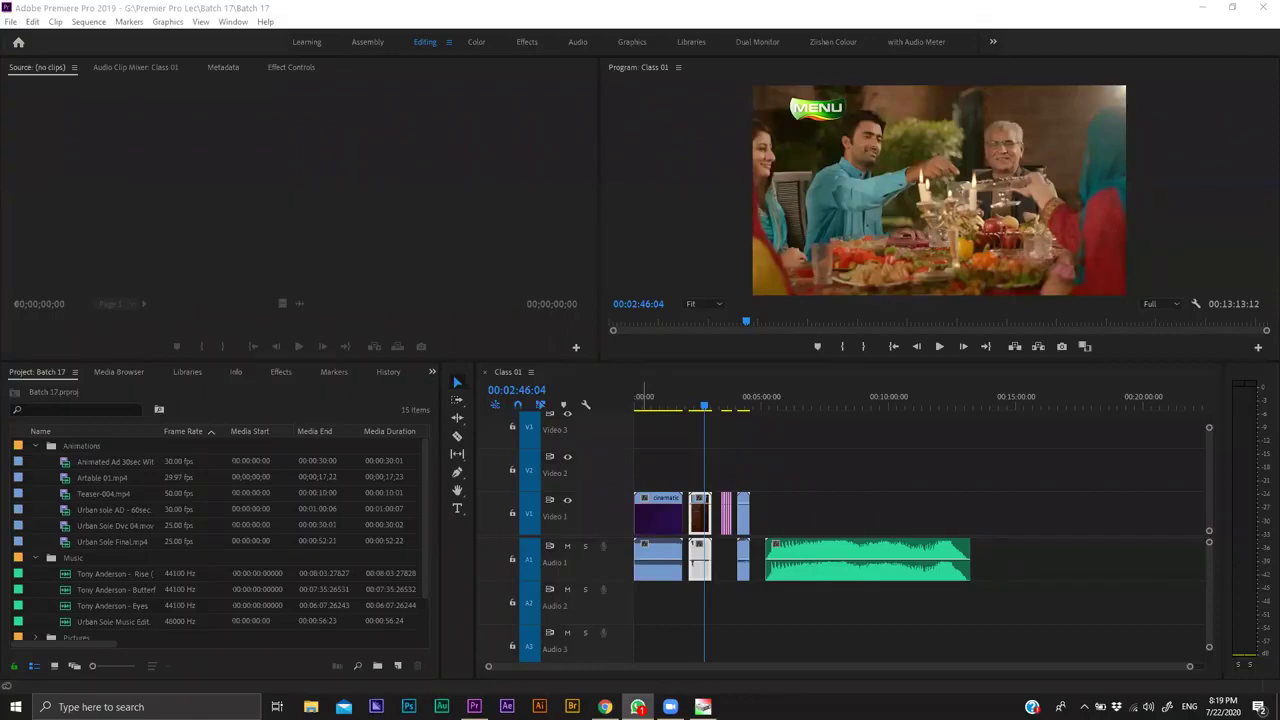
key("alt+Tab")
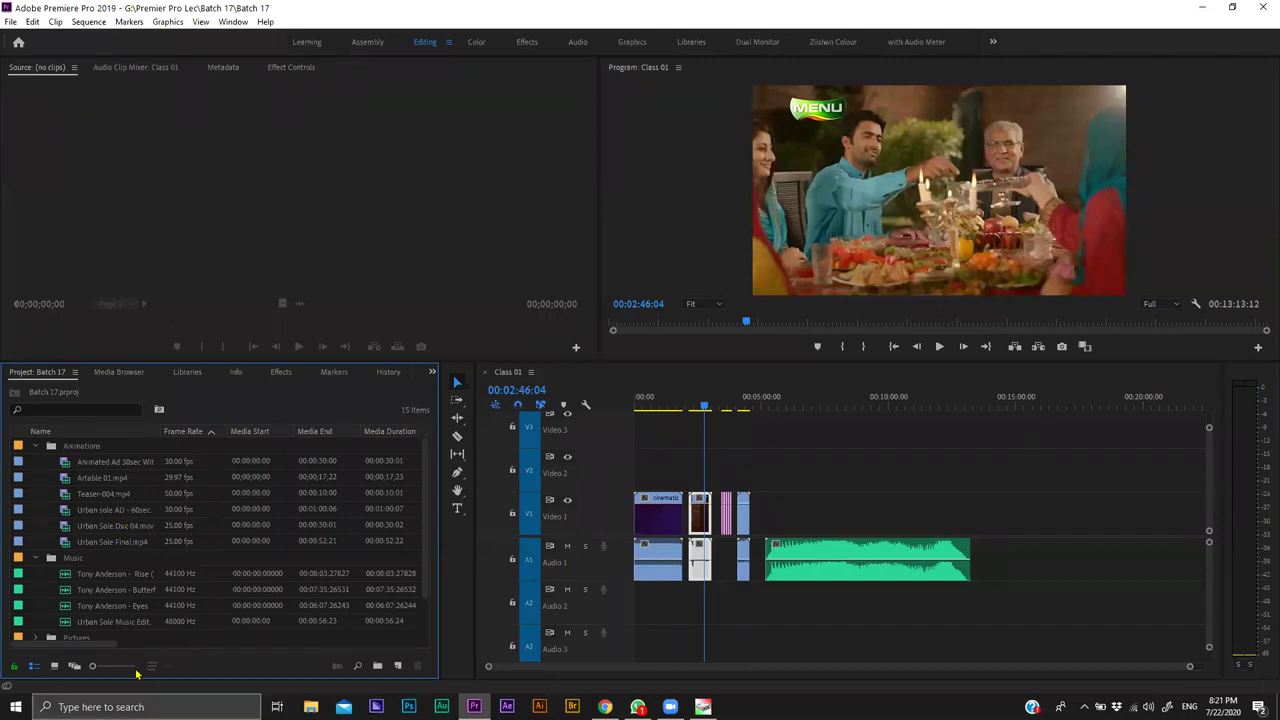
Collapse the Animations and Music bins in the Batch 17 project and deselect the timeline clip.
left_click(36, 446)
left_click(36, 462)
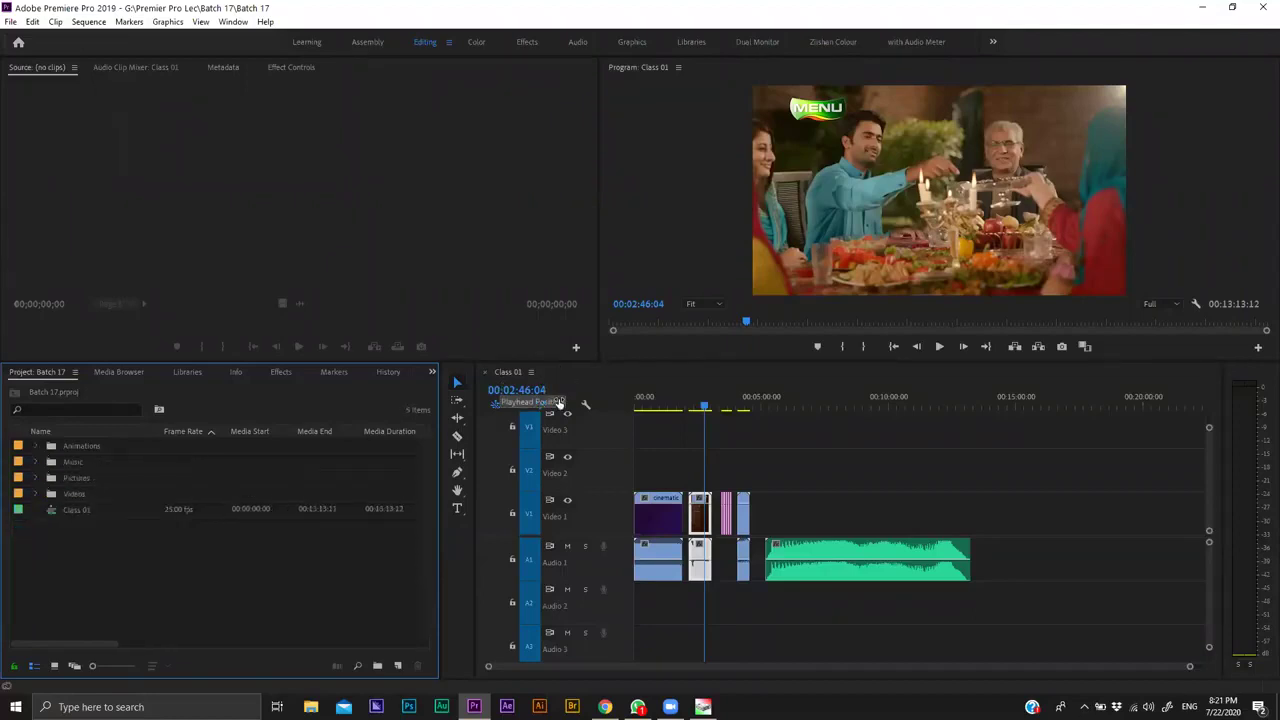
left_click(788, 446)
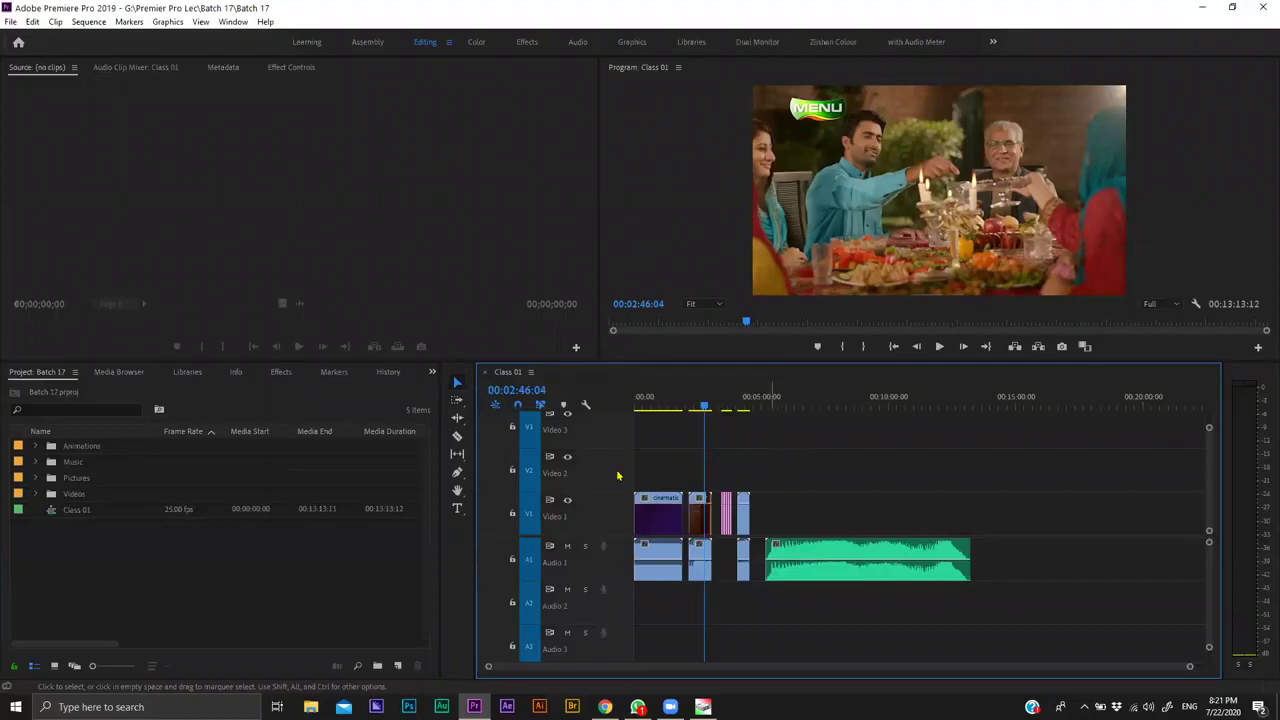
left_click(150, 546)
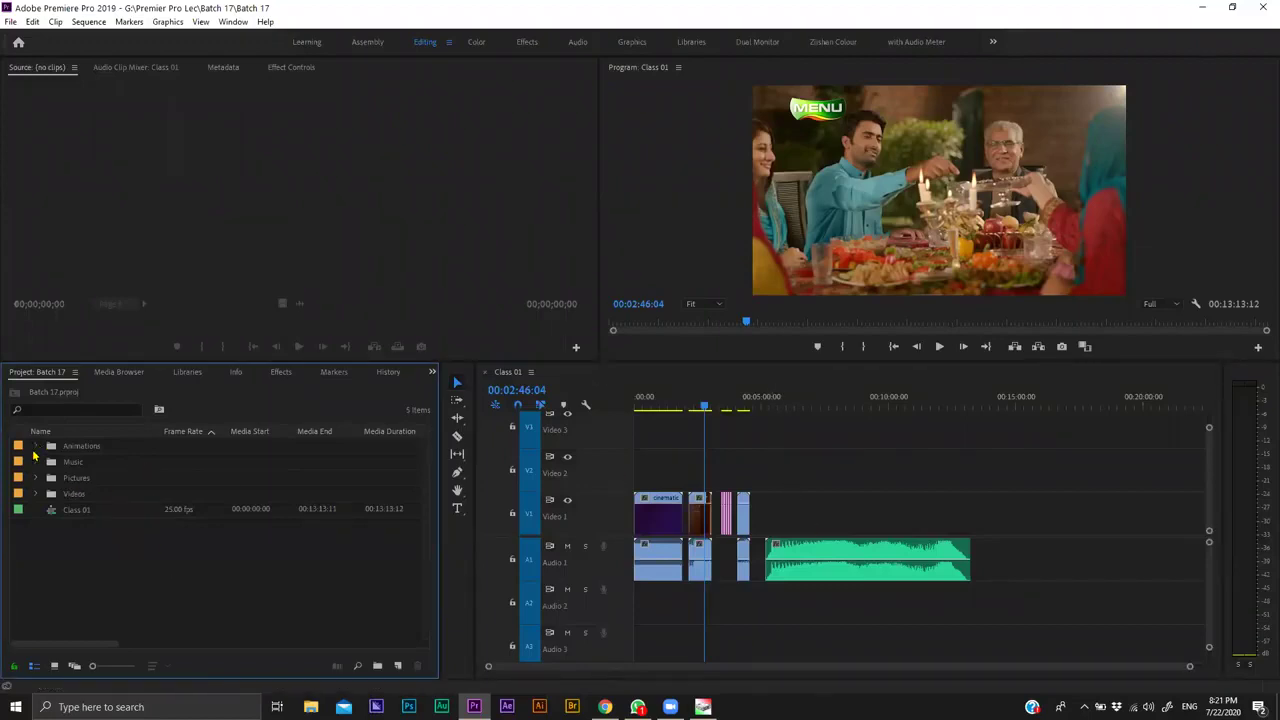
Expand the Animations bin and scrub through Animated Ad 30sec With Music.mp4 in the Source monitor.
left_click(35, 446)
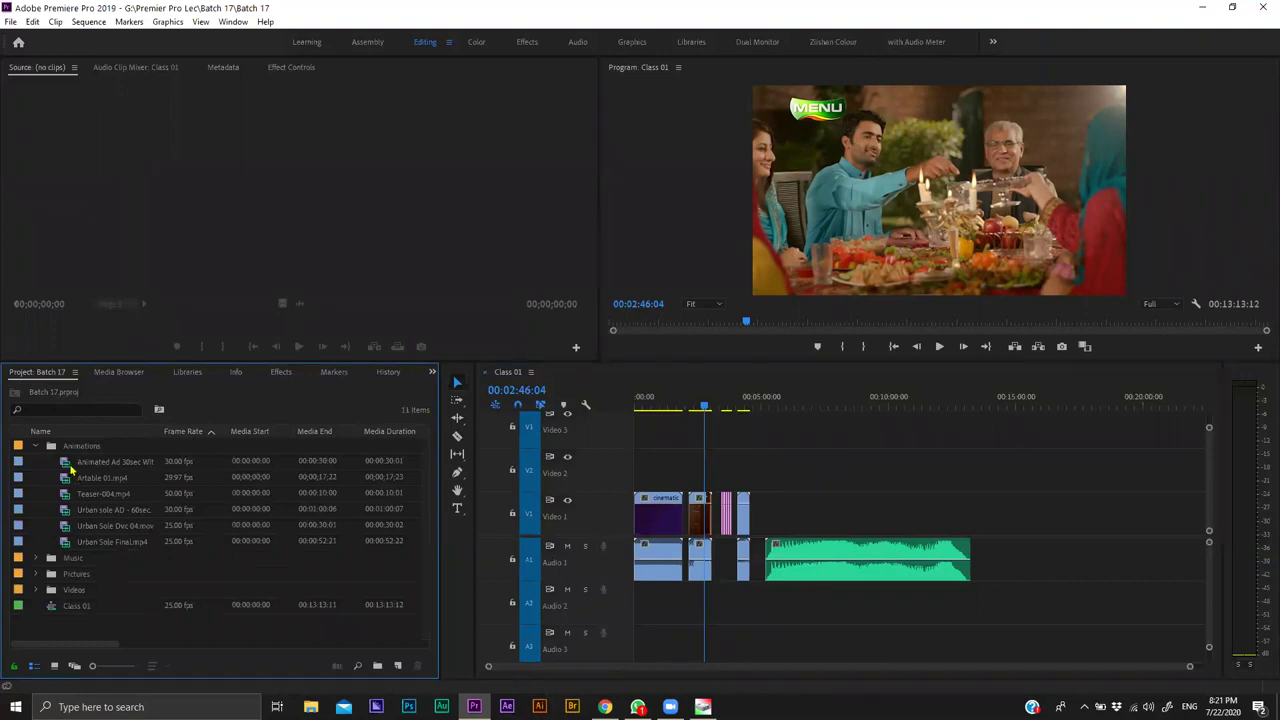
double_click(70, 466)
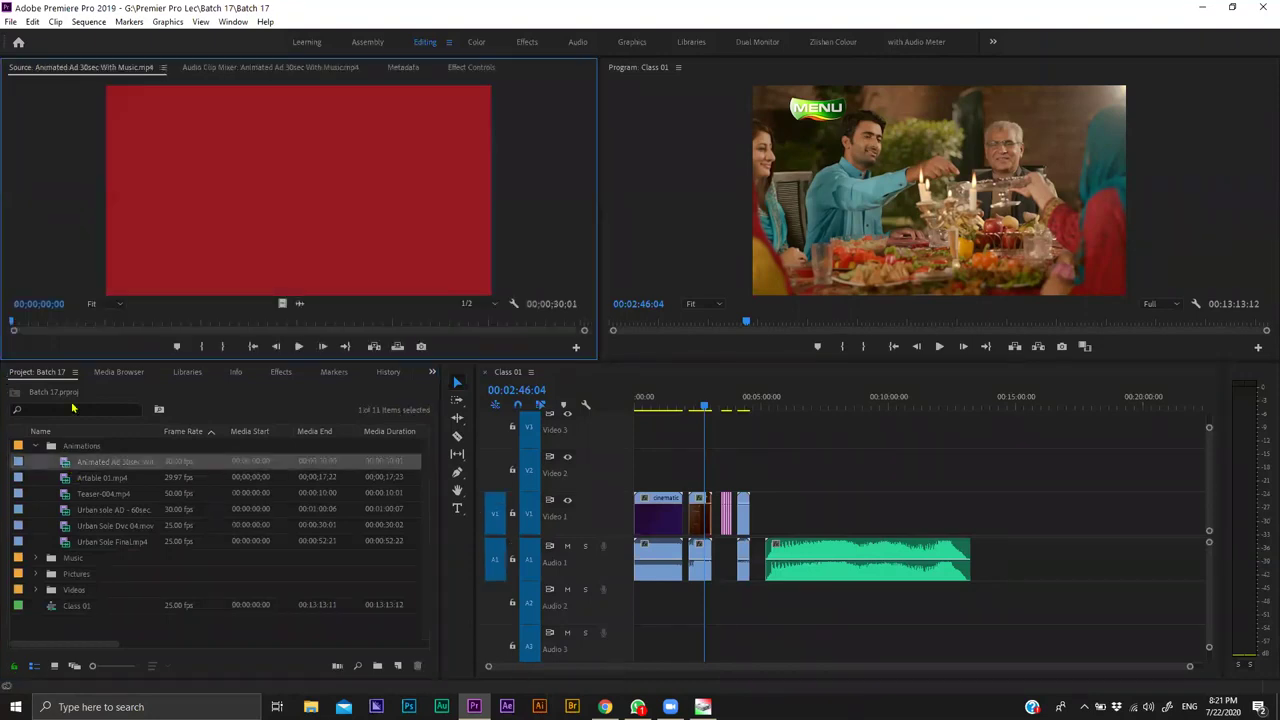
left_click_drag(51, 324, 237, 330)
Preview Artable 01.mp4 and Urban sole AD - 60sec.mp4 in the Source monitor.
double_click(64, 482)
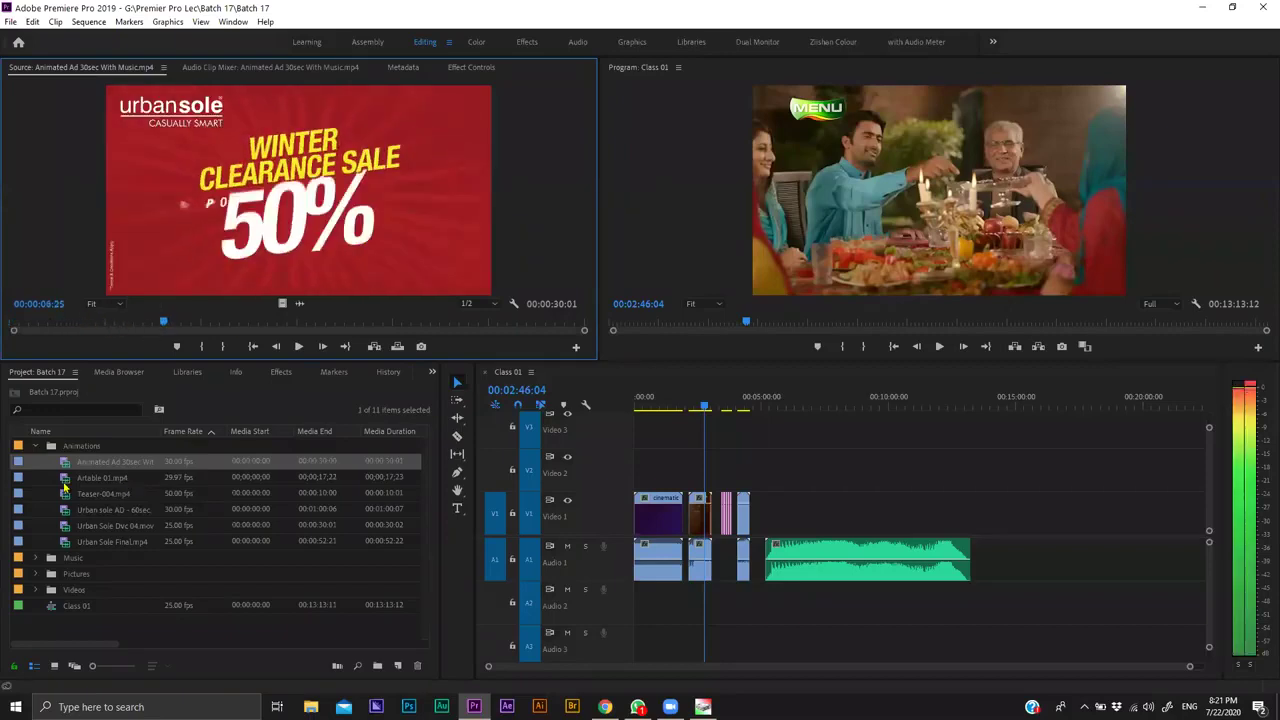
key("Return")
key("space")
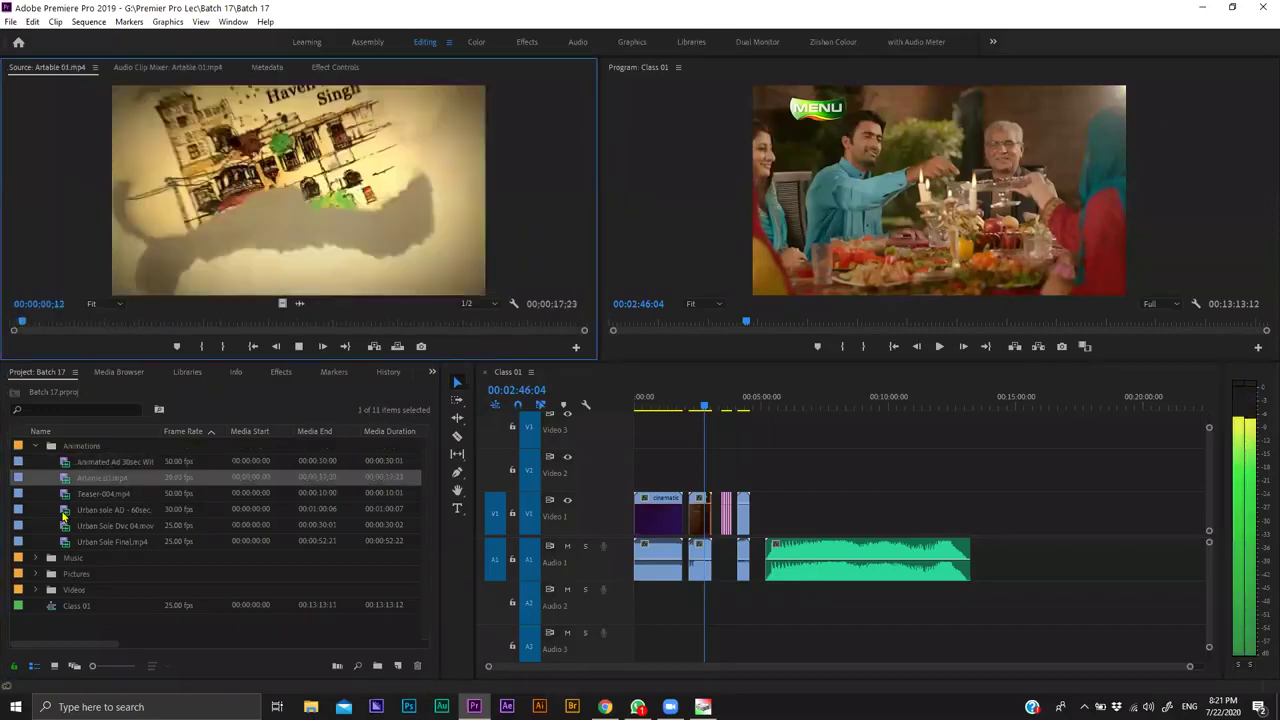
left_click(63, 511)
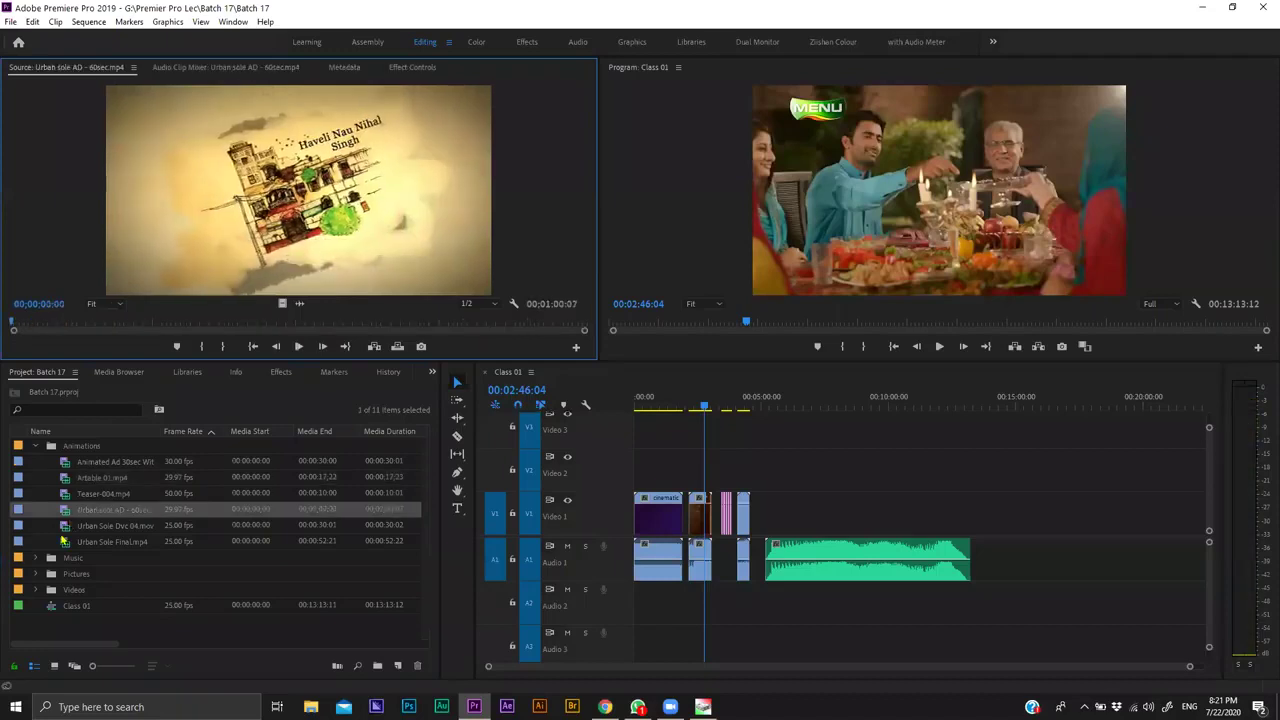
key("Return")
key("space")
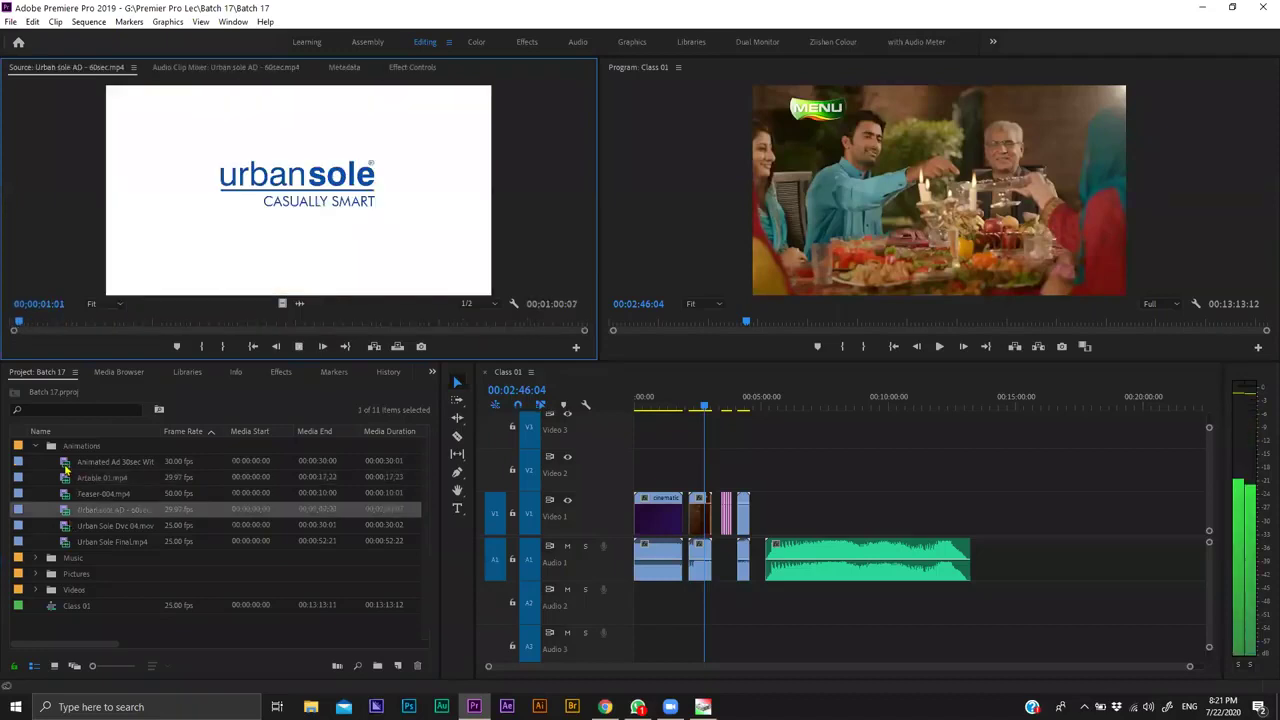
Add Artable 01.mp4 to Video 1 and Audio 1 after the music clip, at about 00:14:40.
left_click(67, 464)
left_click(68, 480)
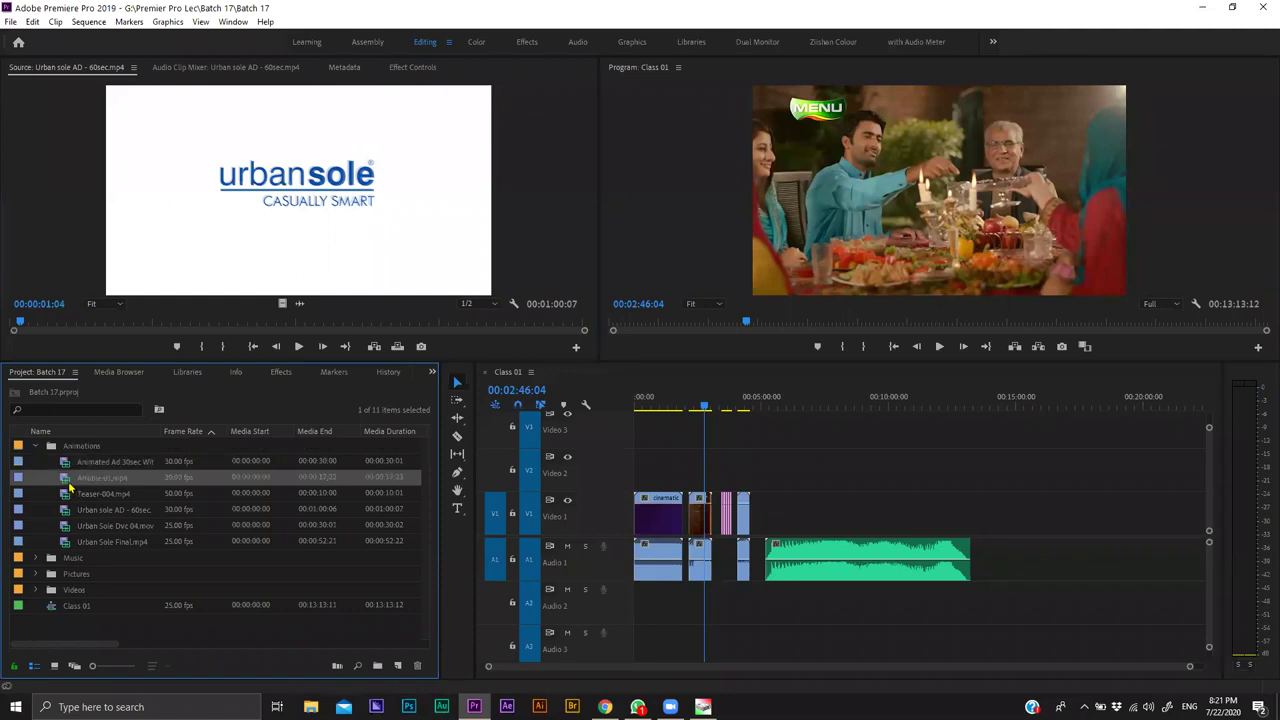
left_click_drag(1014, 566, 1008, 562)
Play the Artable 01.mp4 clip on the timeline from its middle and again from near its start.
left_click_drag(1003, 405, 1010, 405)
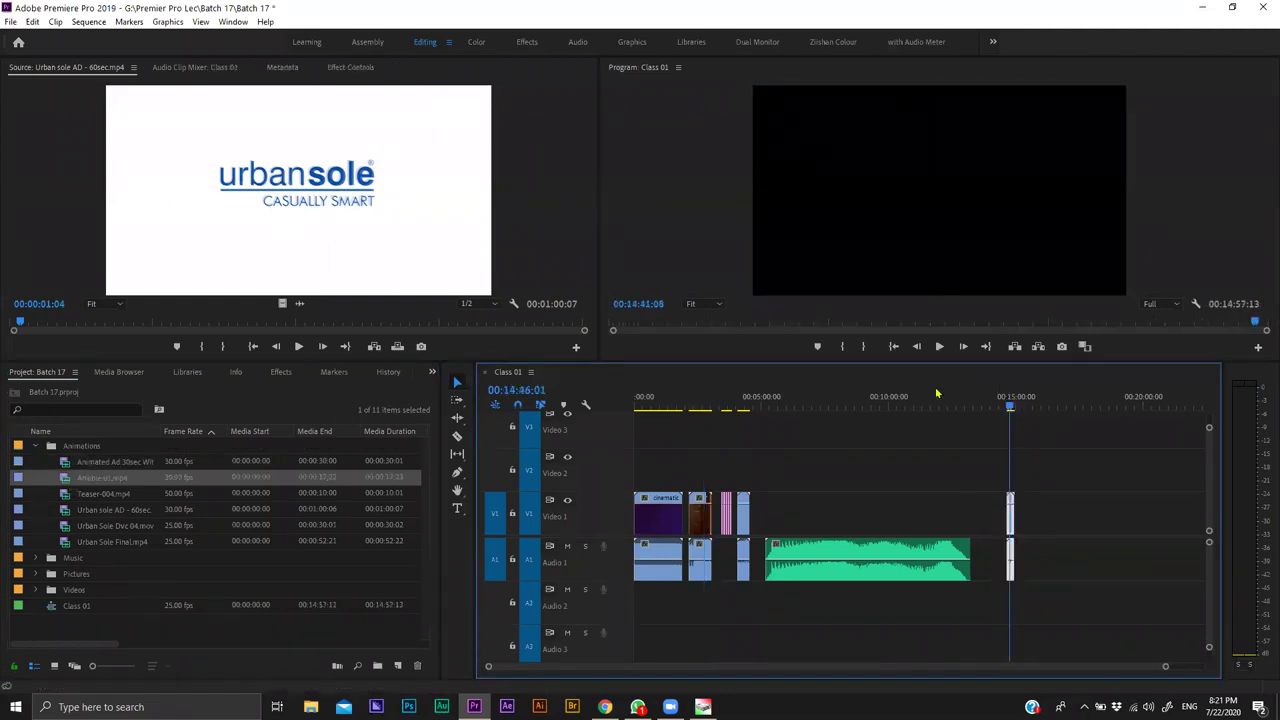
key("space")
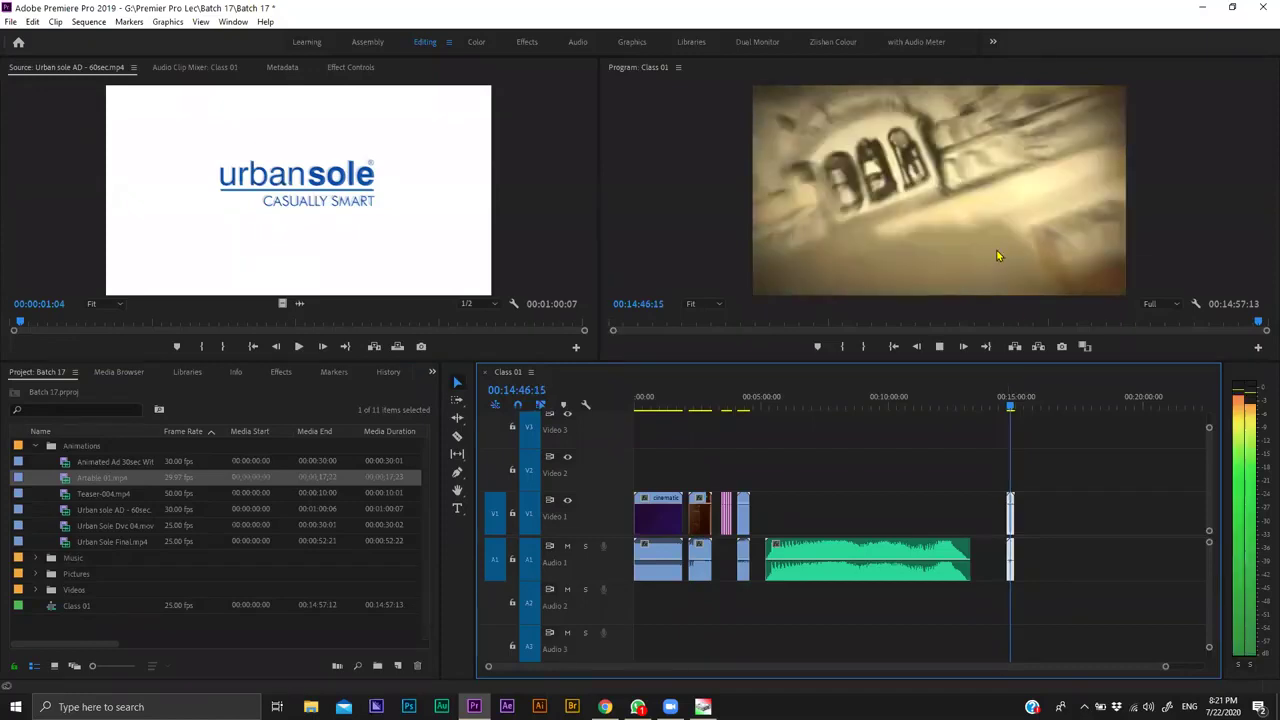
key("equal")
key("equal")
key("equal")
key("equal")
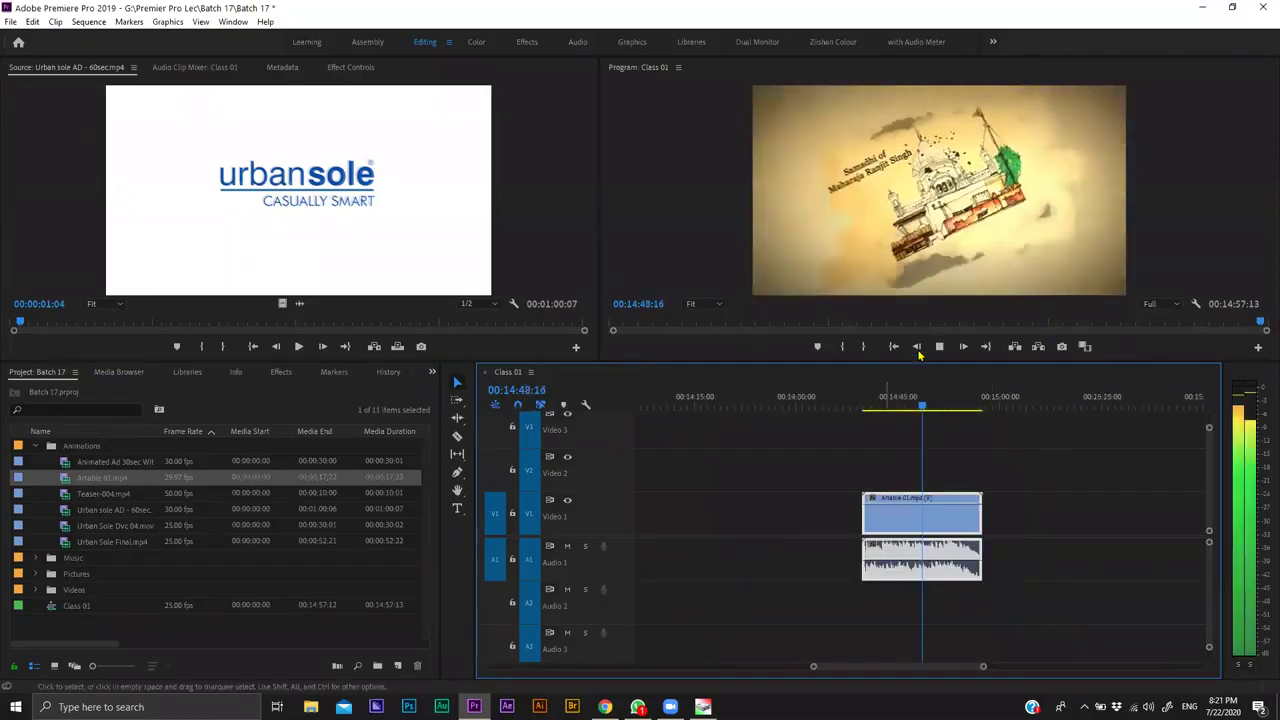
left_click(876, 405)
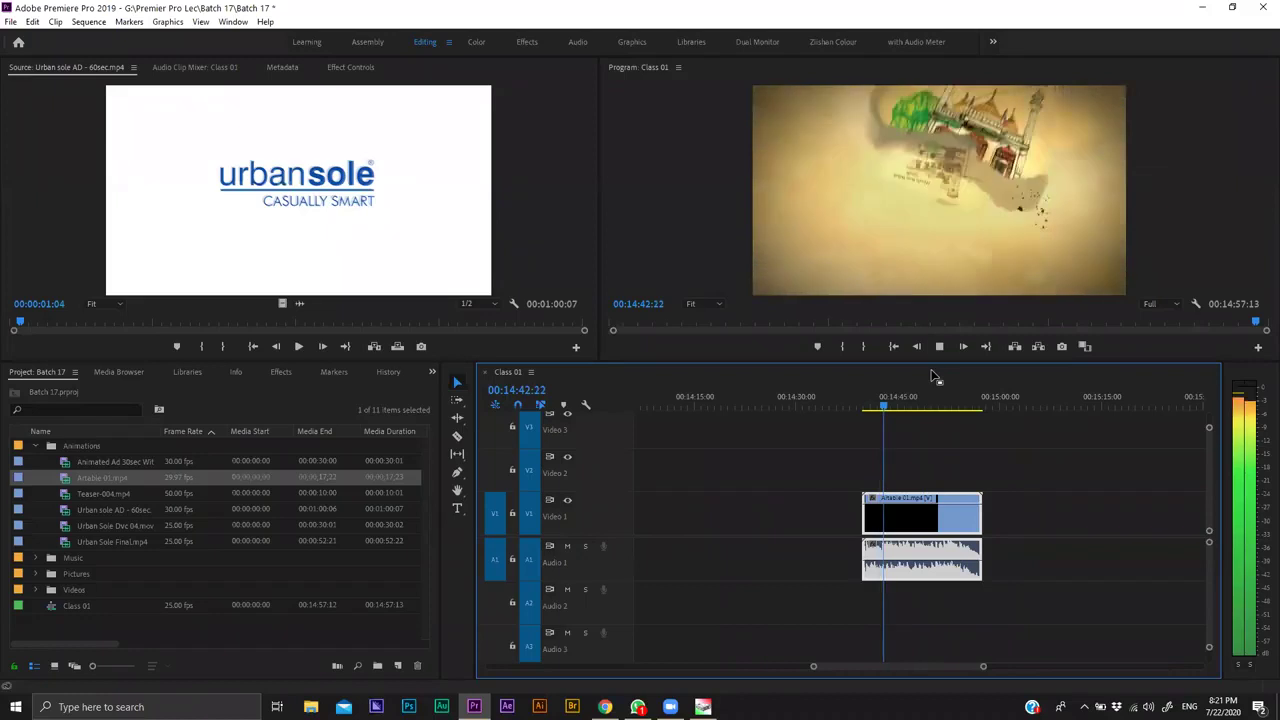
key("space")
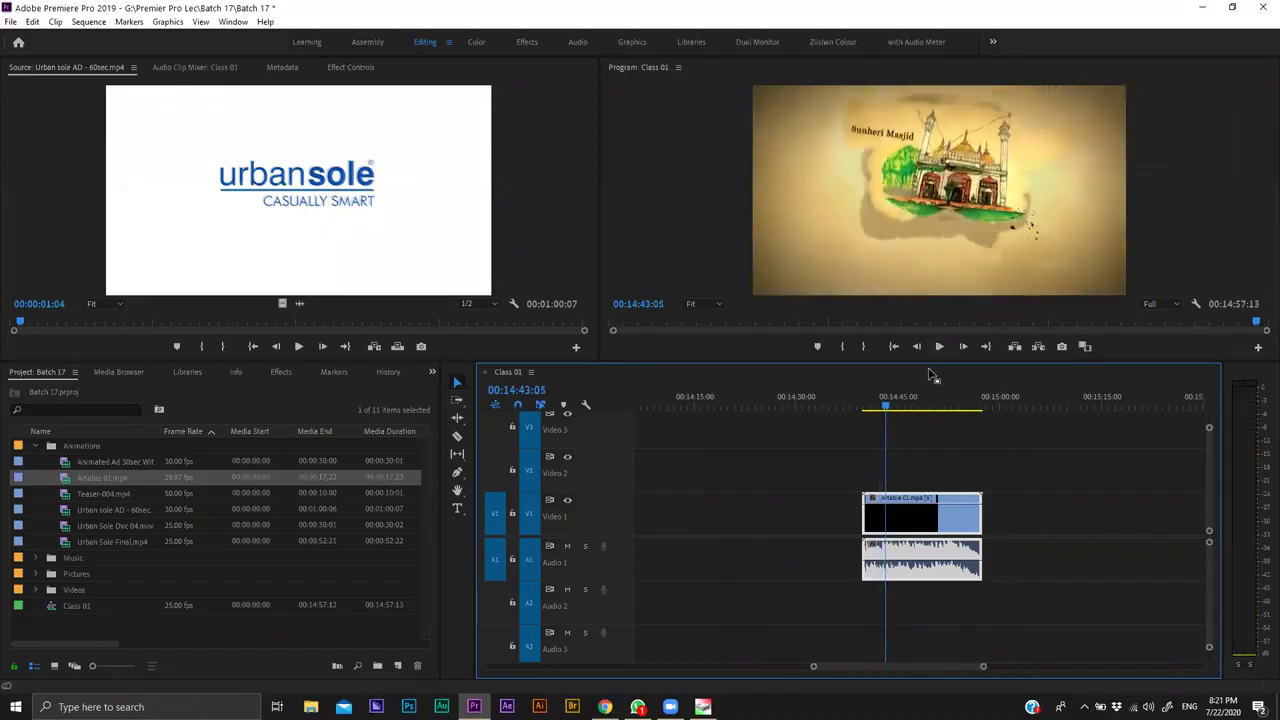
Delete the Artable 01.mp4 video and audio from the Class 01 timeline.
left_click_drag(1022, 480, 875, 572)
key("Delete")
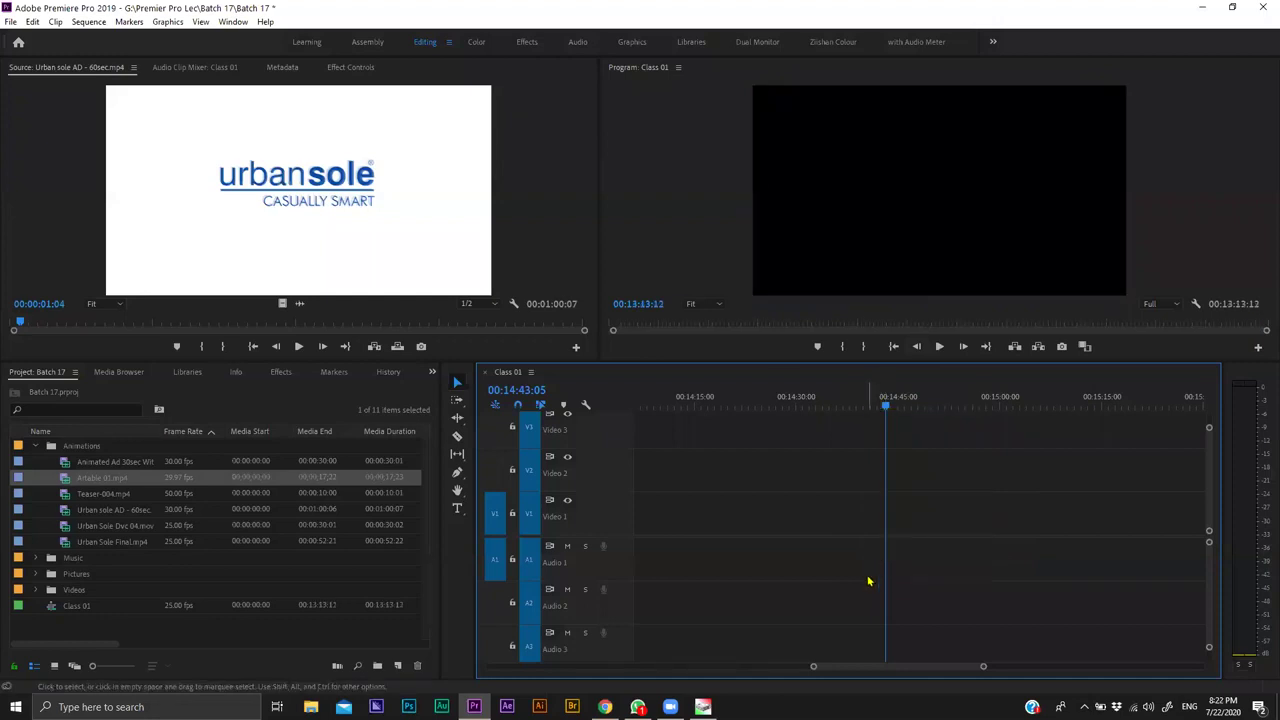
key("minus")
key("minus")
key("minus")
key("minus")
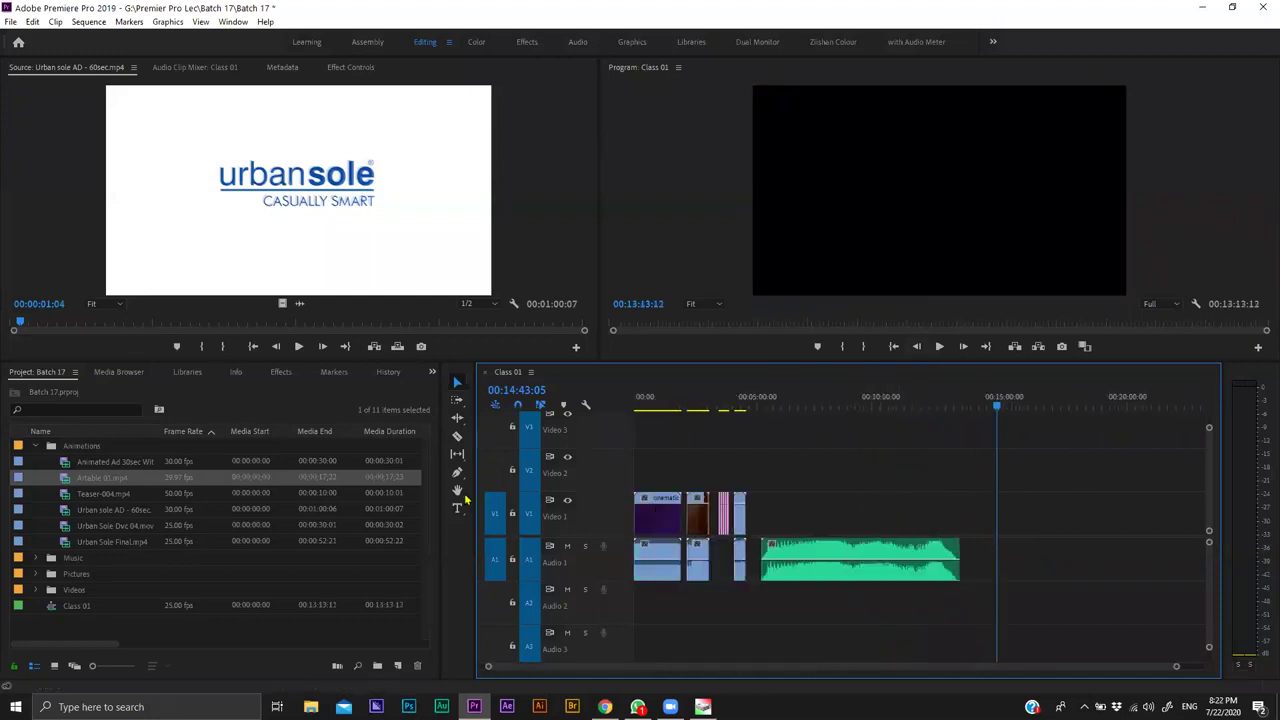
Widen the timeline panel and show the Selection, Track Select and Ripple Edit tools with the Ripple Edit group's variants.
left_click_drag(472, 495, 262, 522)
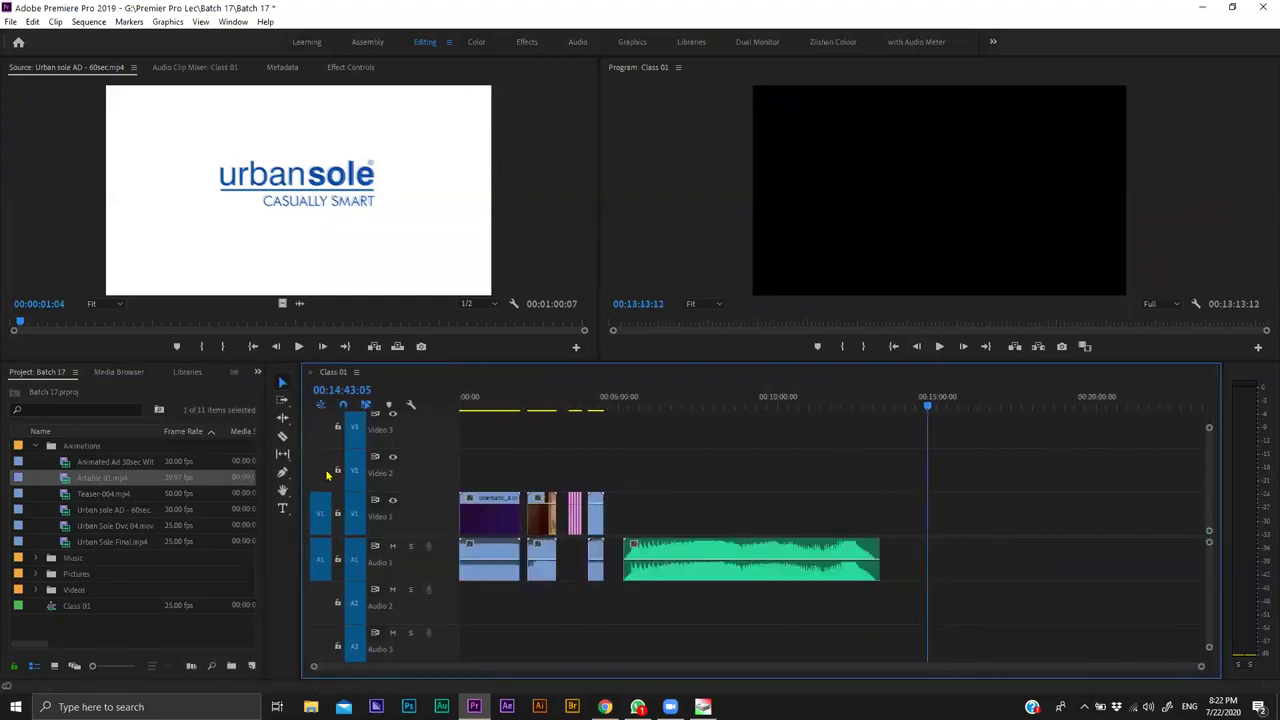
left_click(290, 540)
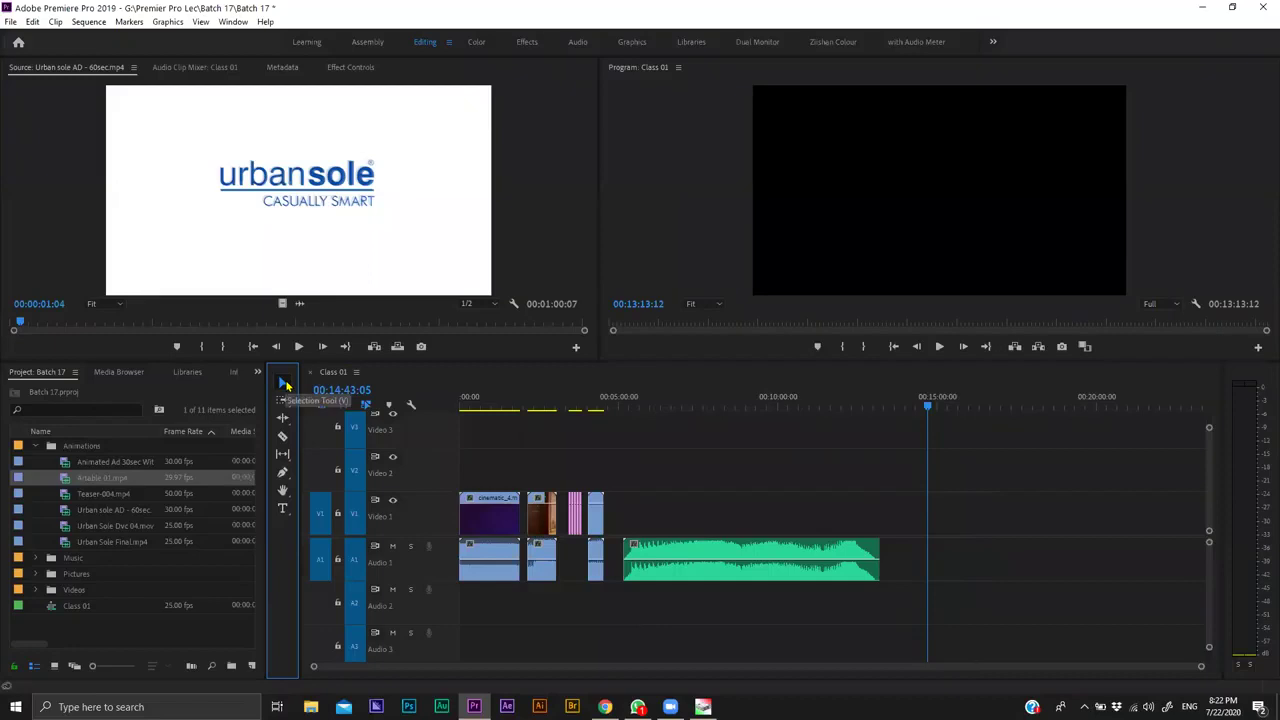
left_click(283, 401)
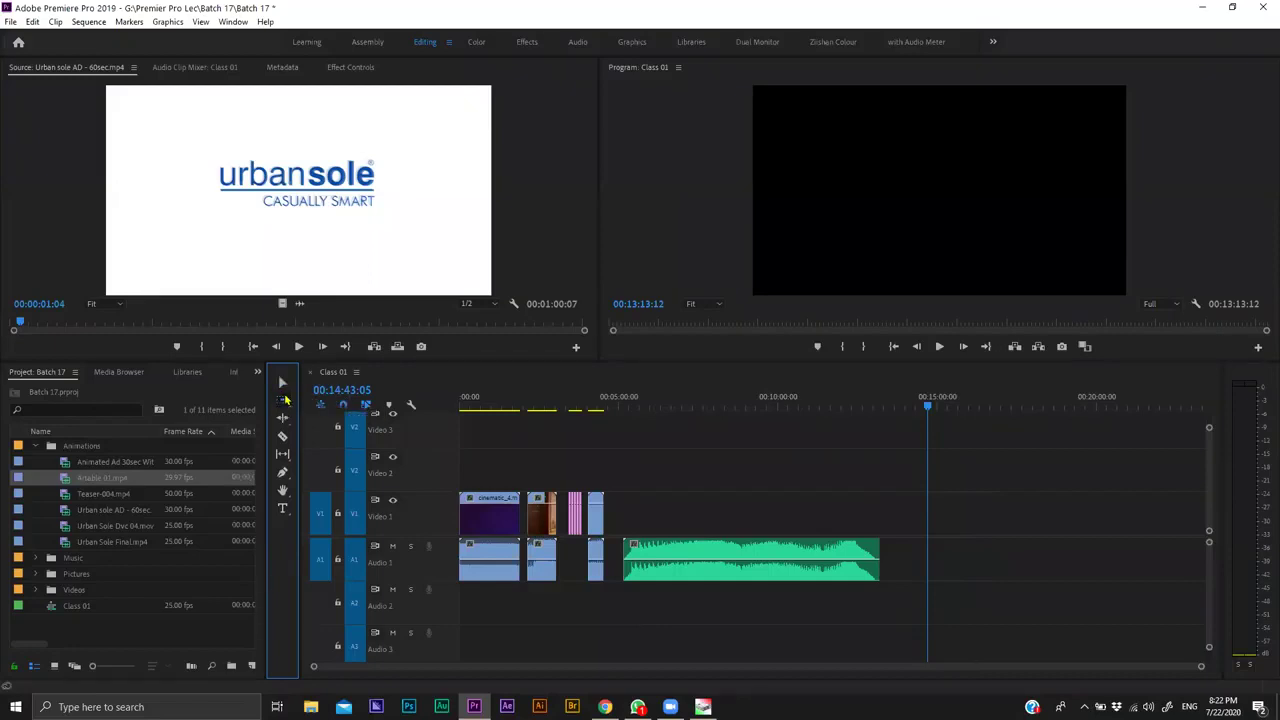
left_click(282, 418)
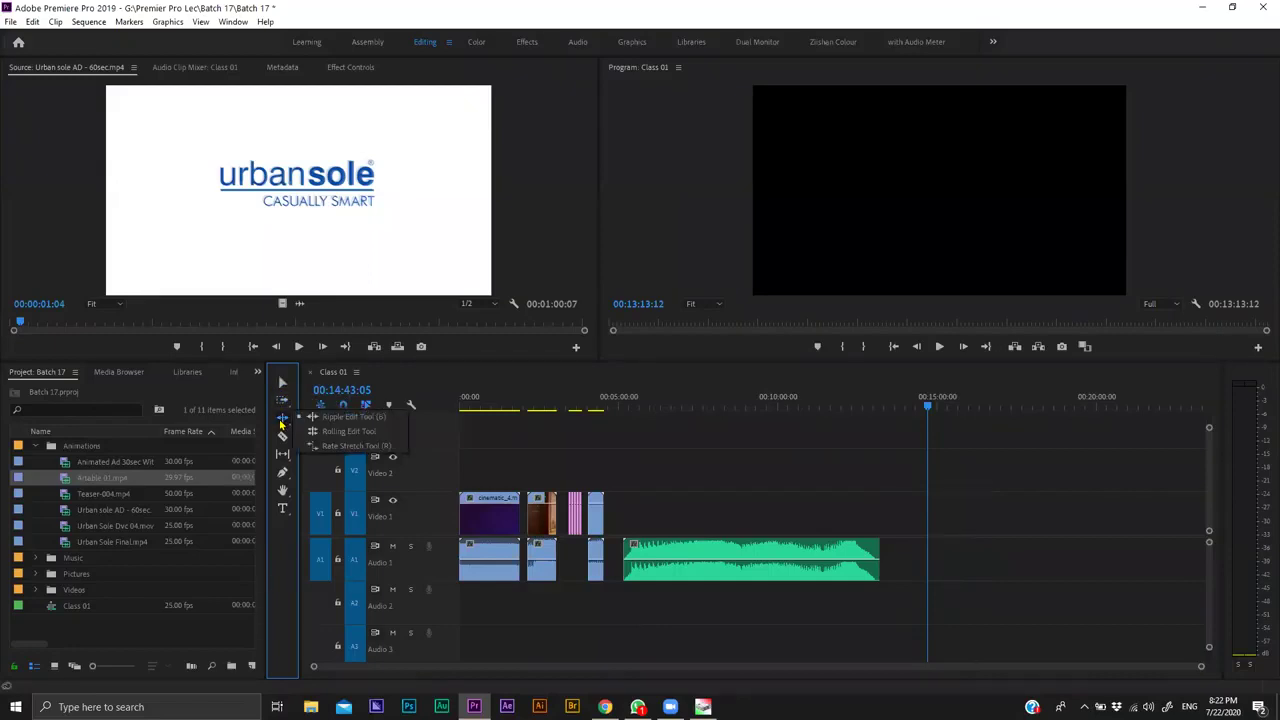
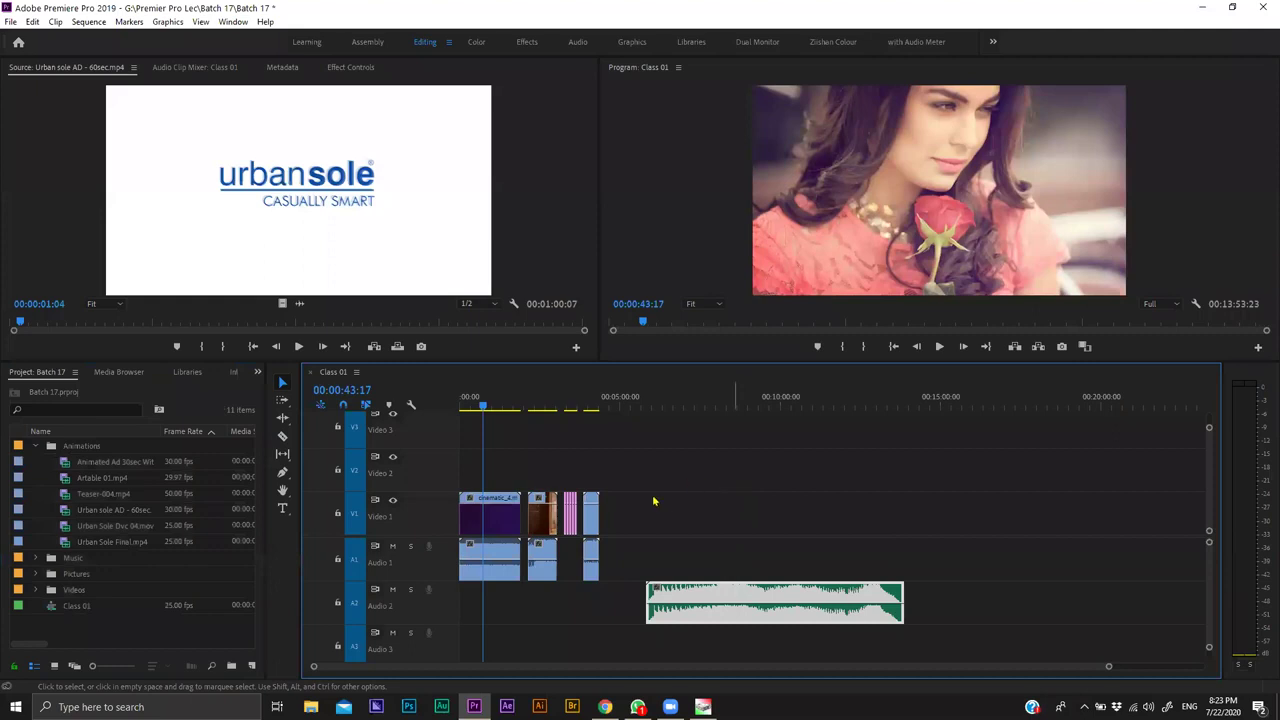
Undo the recent clip moves on the timeline, including the music clip's move to Audio 2.
key("ctrl+z")
key("ctrl+z")
left_click(588, 520)
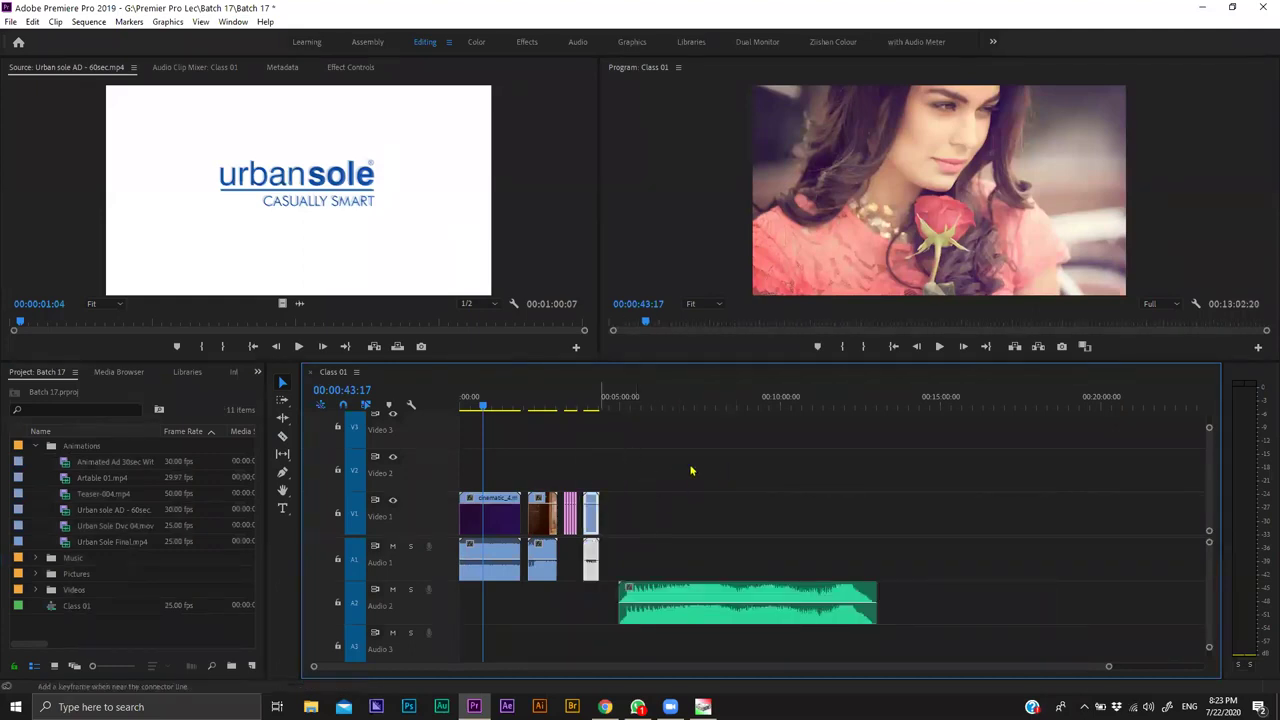
key("ctrl+z")
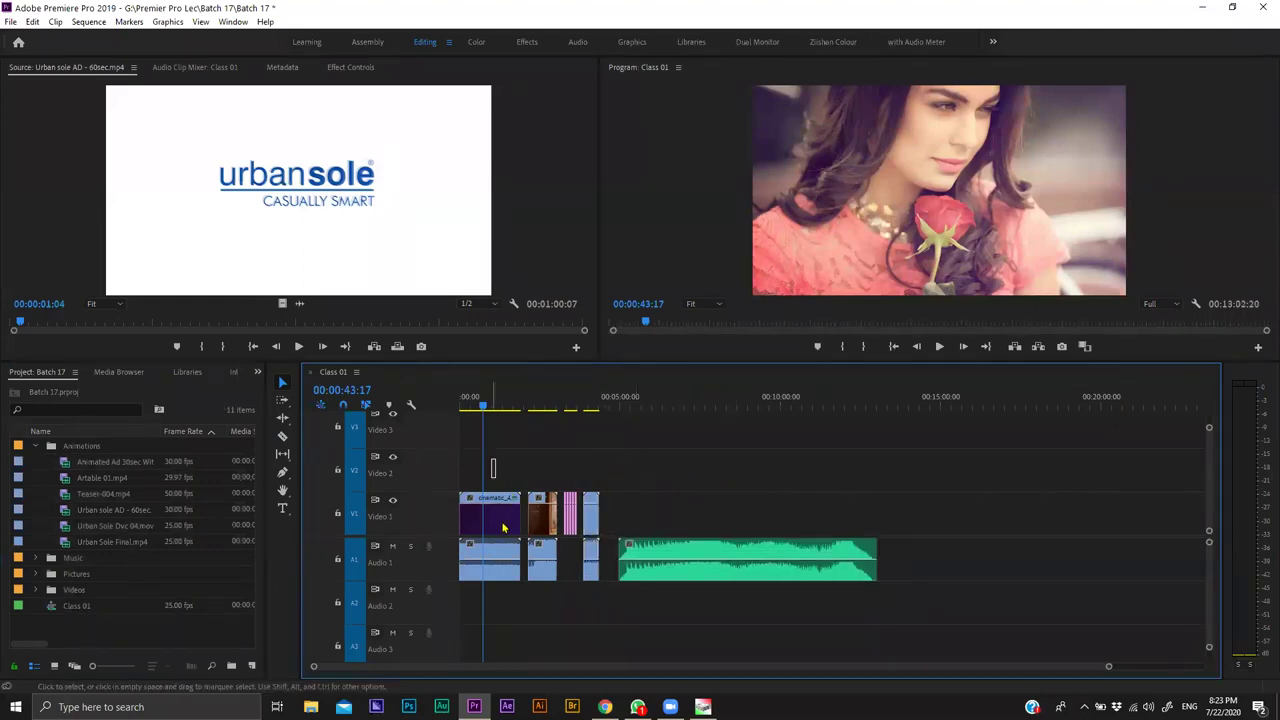
Select all clips on the Class 01 timeline and move them together to start at about 00:11:20.
left_click(496, 522)
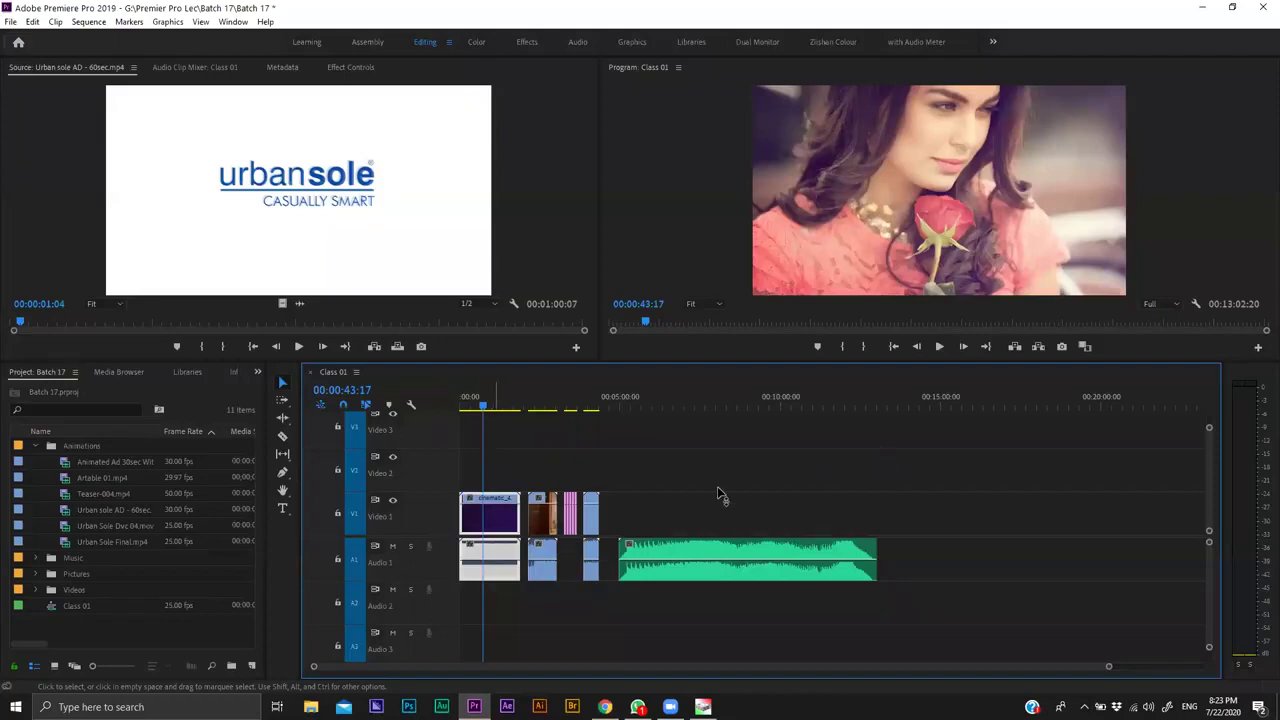
left_click(958, 486)
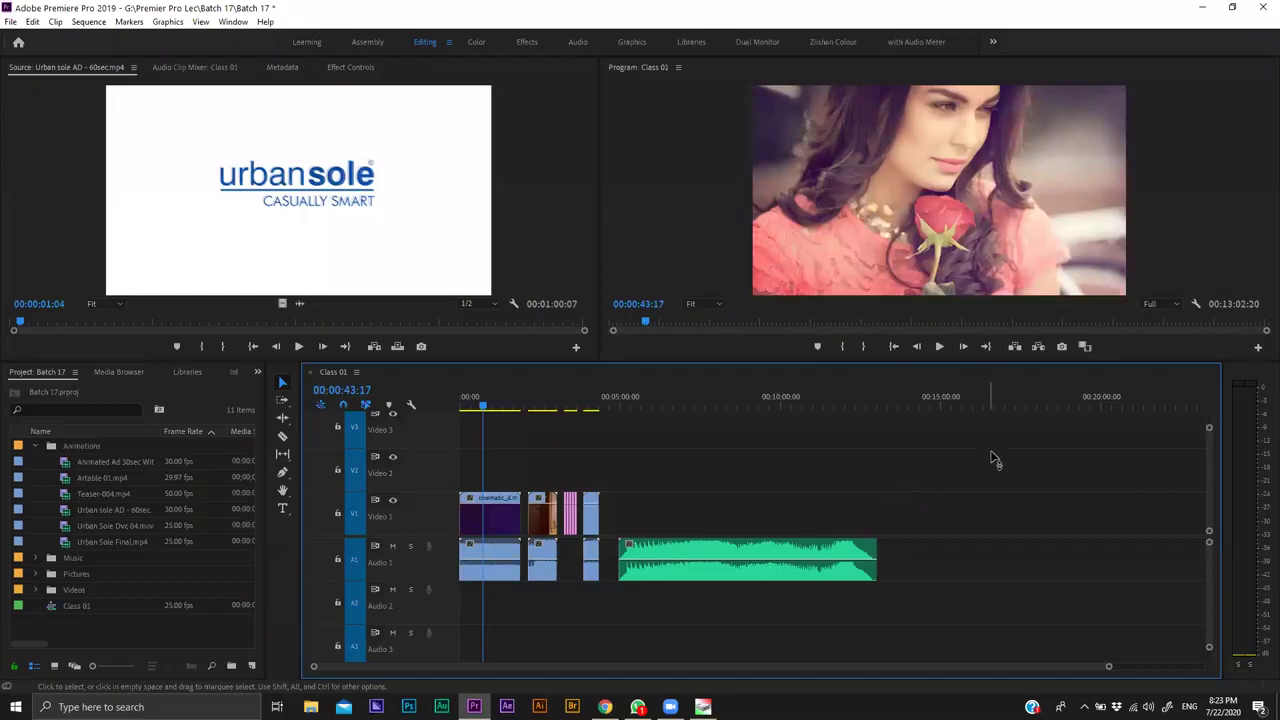
left_click_drag(620, 514, 564, 518)
left_click_drag(951, 438, 451, 597)
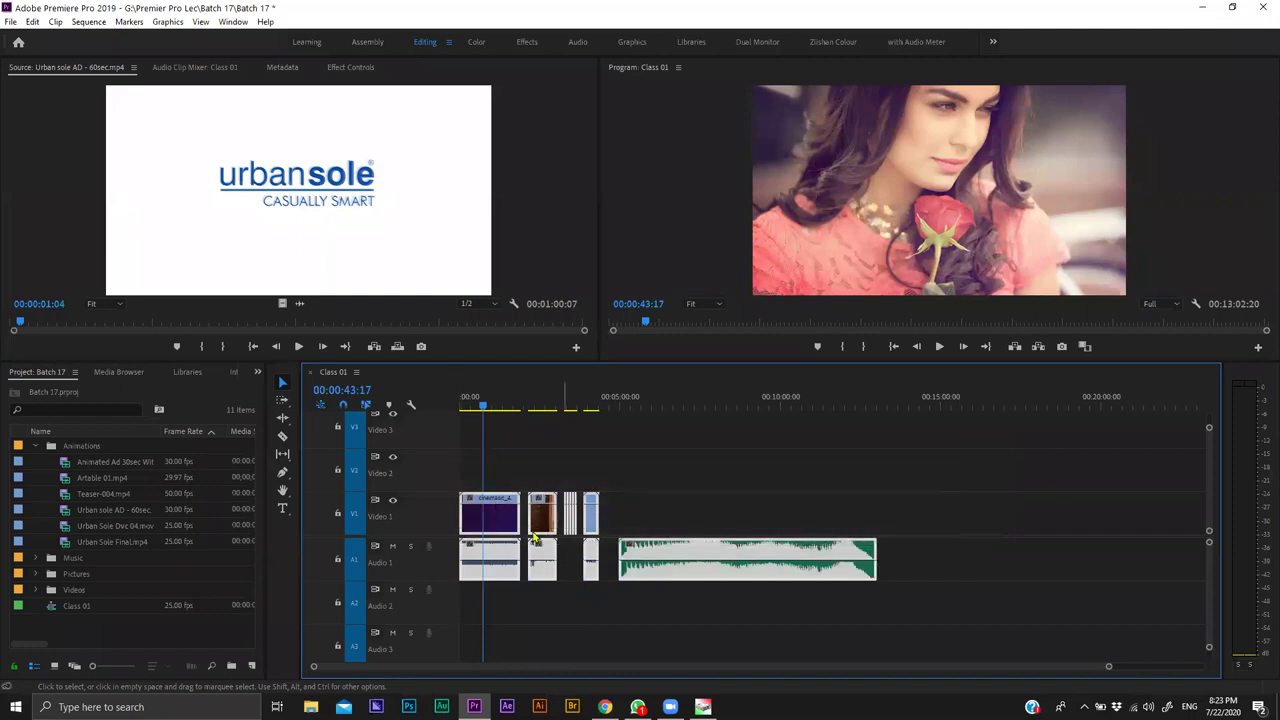
left_click_drag(491, 523, 854, 528)
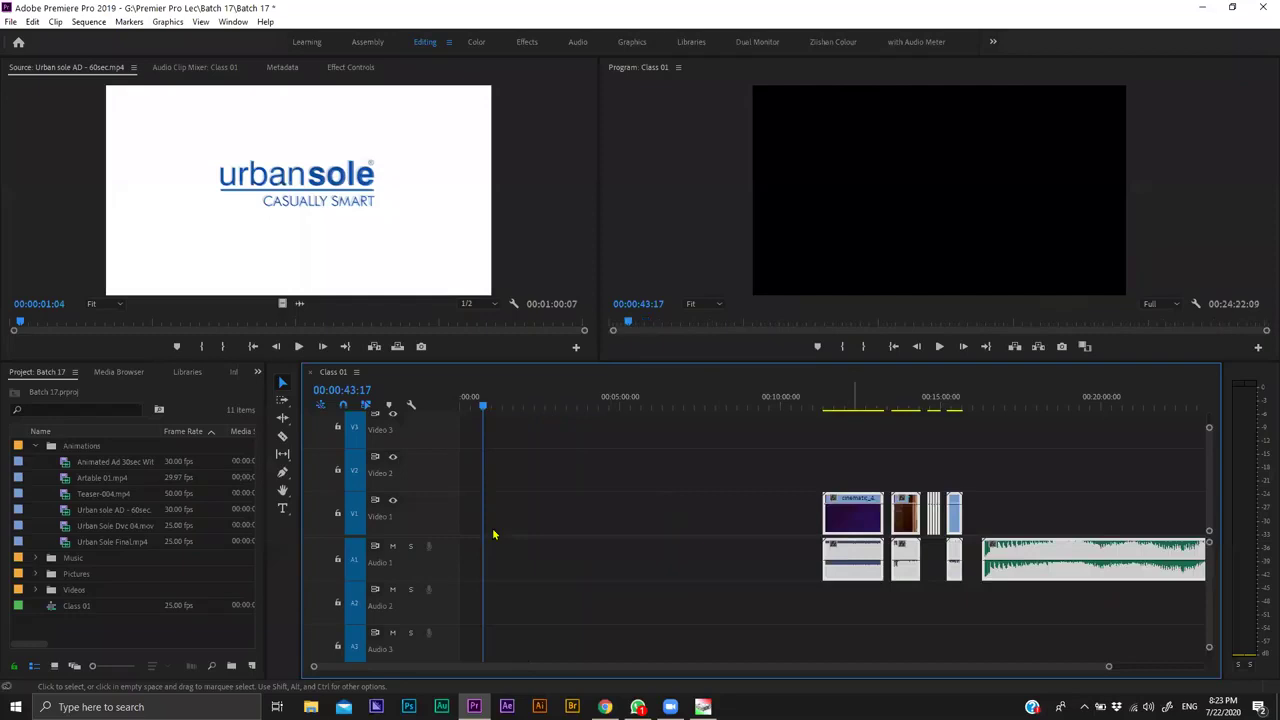
key("ctrl+z")
key("ctrl+shift+z")
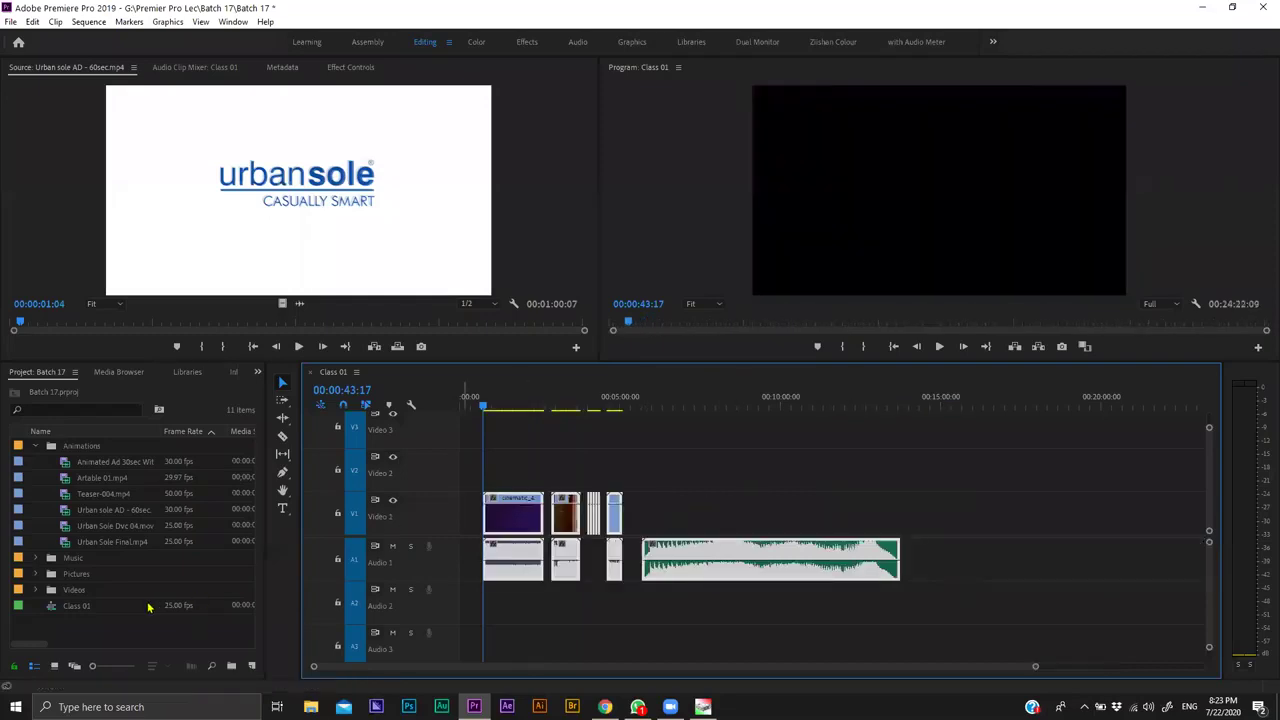
Collapse the Animations bin in the project.
left_click(53, 519)
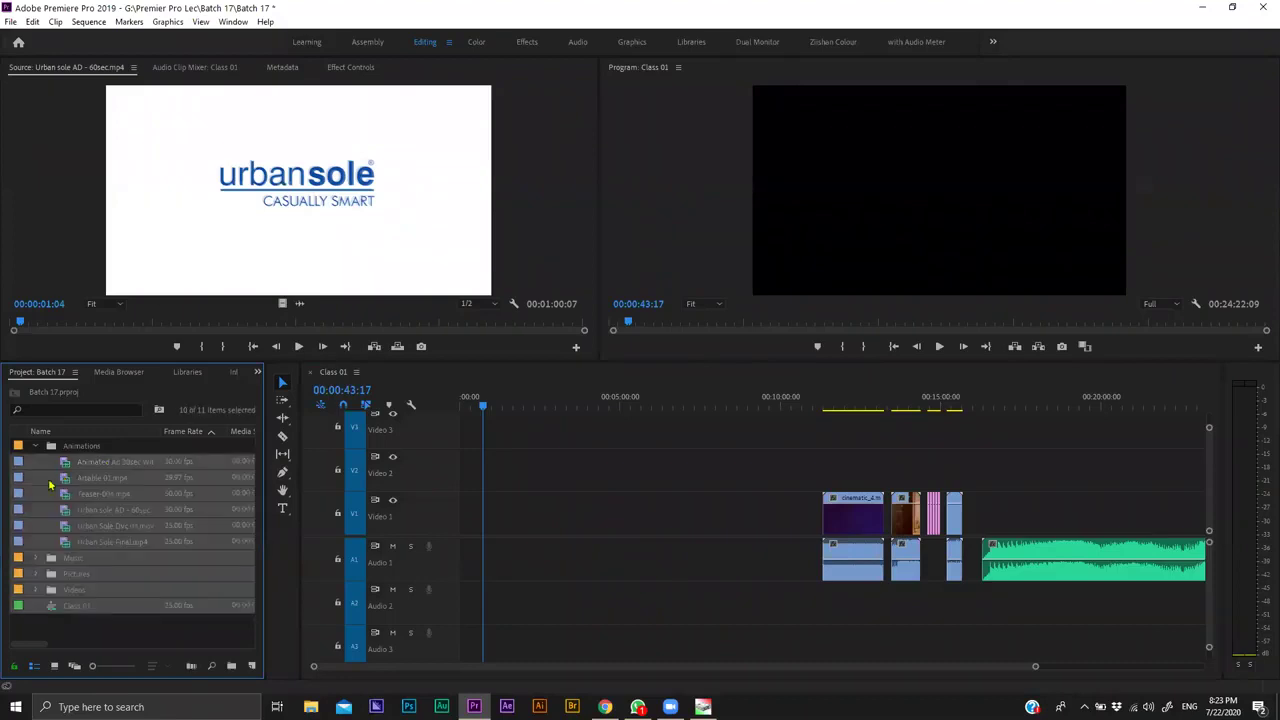
left_click(36, 447)
left_click(36, 494)
left_click(37, 496)
left_click(572, 490)
left_click(711, 259)
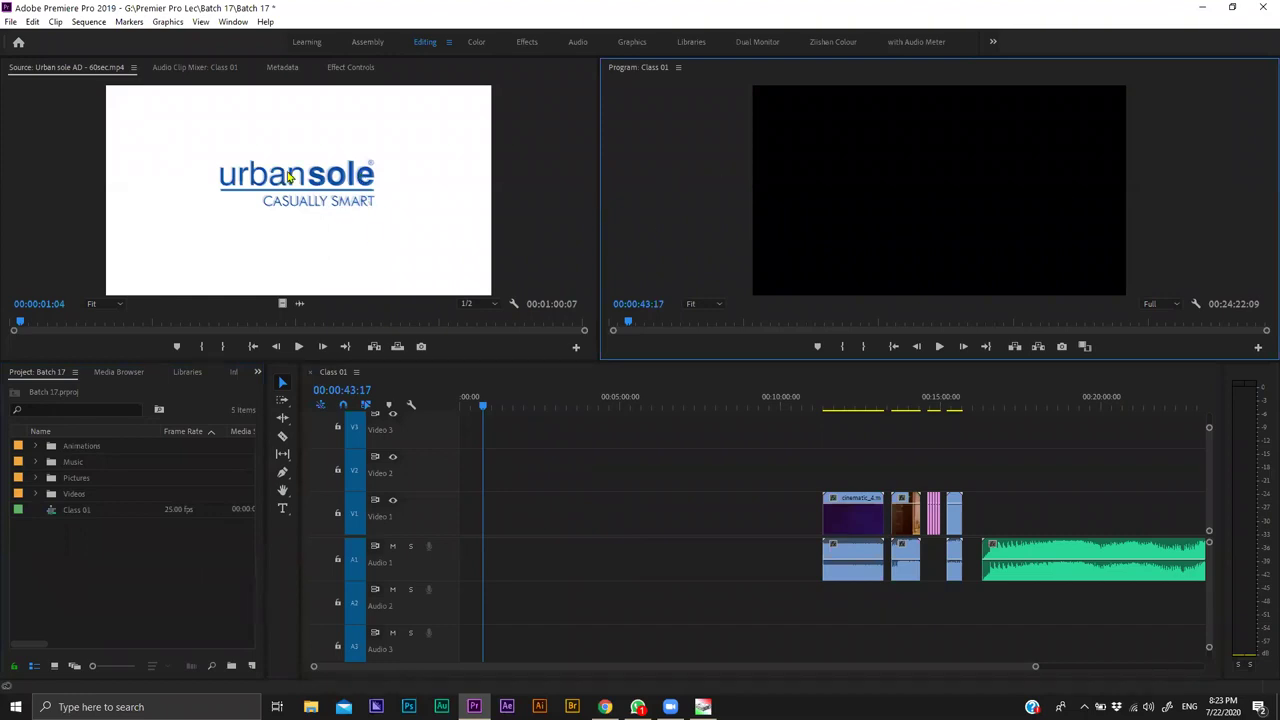
Show the effect controls and move all Class 01 clips together back to the start of the sequence.
left_click(416, 67)
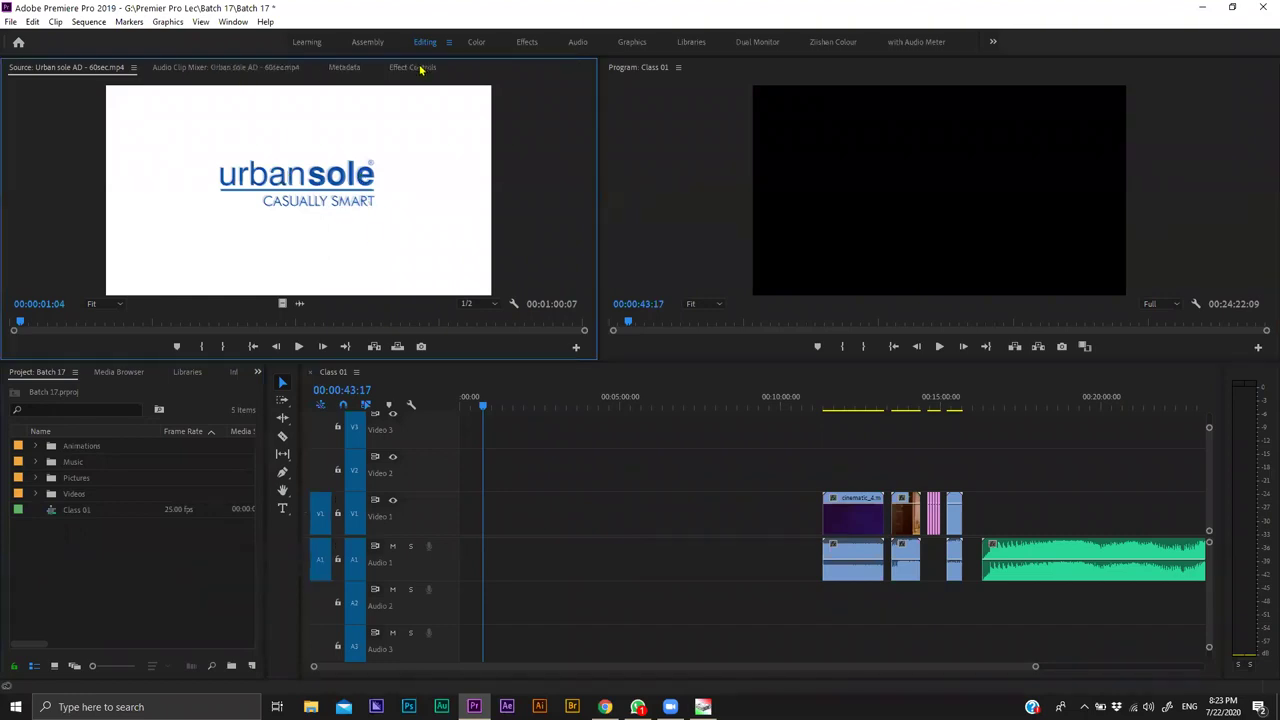
left_click_drag(634, 440, 646, 525)
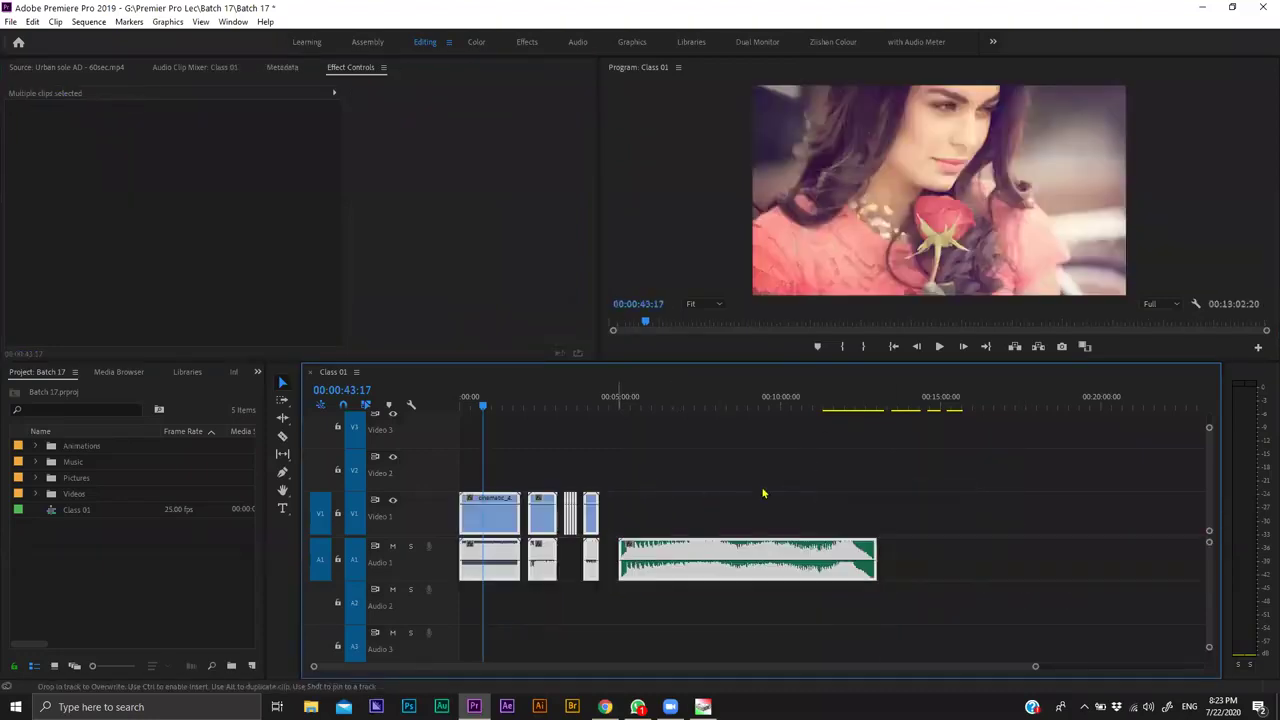
left_click(762, 493)
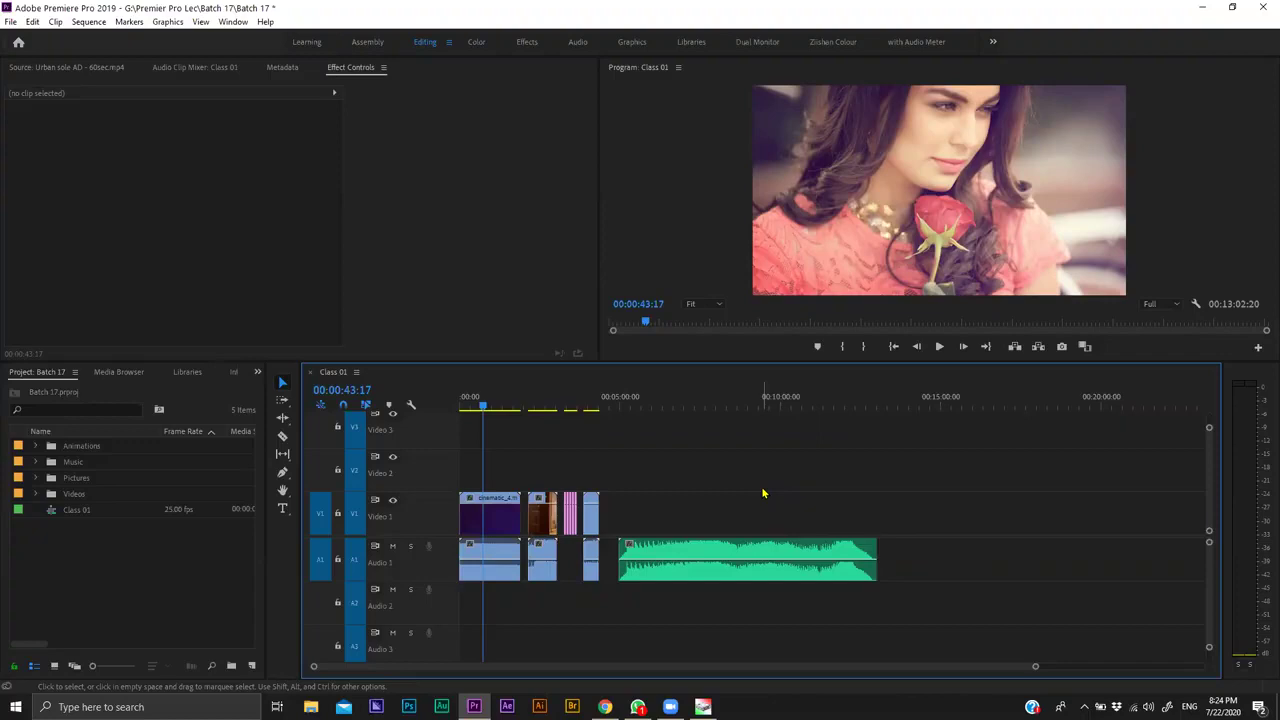
Practise selecting every clip on the timeline, first all at once and then with a marquee around them.
key("ctrl+a")
left_click(840, 490)
left_click_drag(1162, 438, 976, 471)
left_click_drag(614, 506, 568, 515)
left_click_drag(882, 457, 407, 643)
left_click_drag(929, 469, 943, 466)
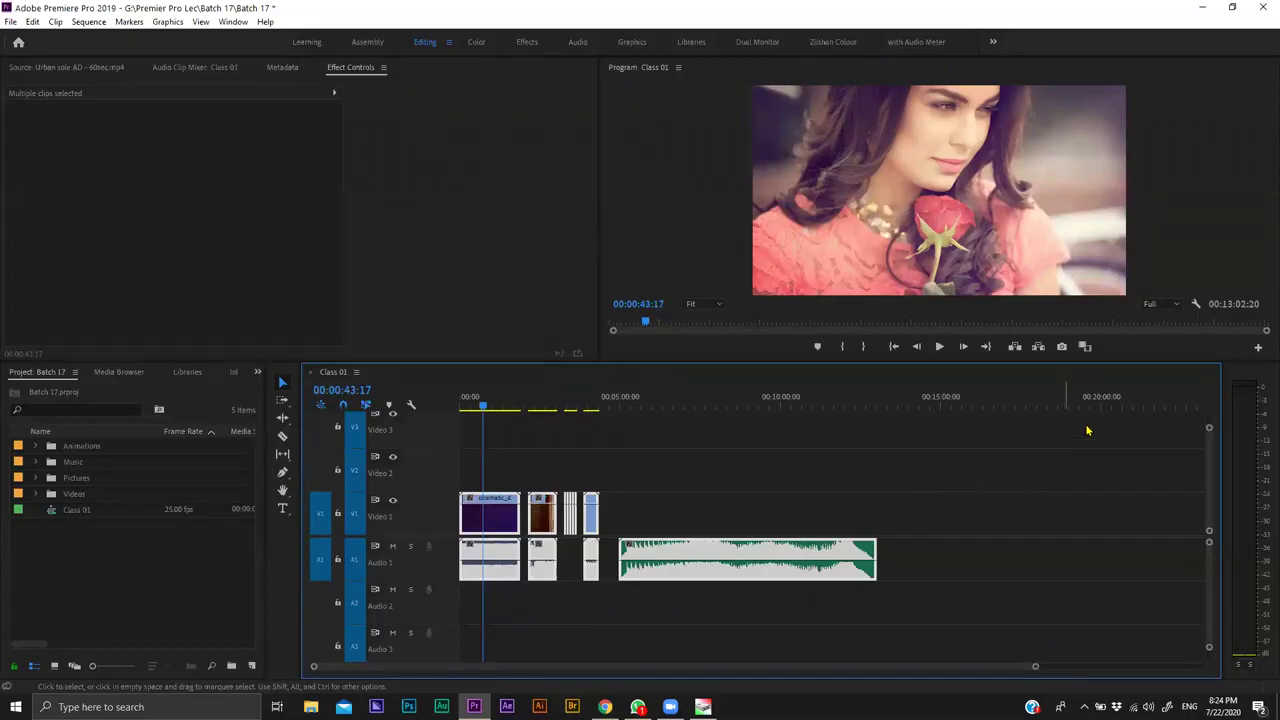
Marquee-select all timeline clips, try moving them together to about 00:10:37, and undo the move.
left_click_drag(1085, 426, 937, 455)
left_click_drag(1013, 439, 457, 590)
left_click_drag(493, 527, 833, 526)
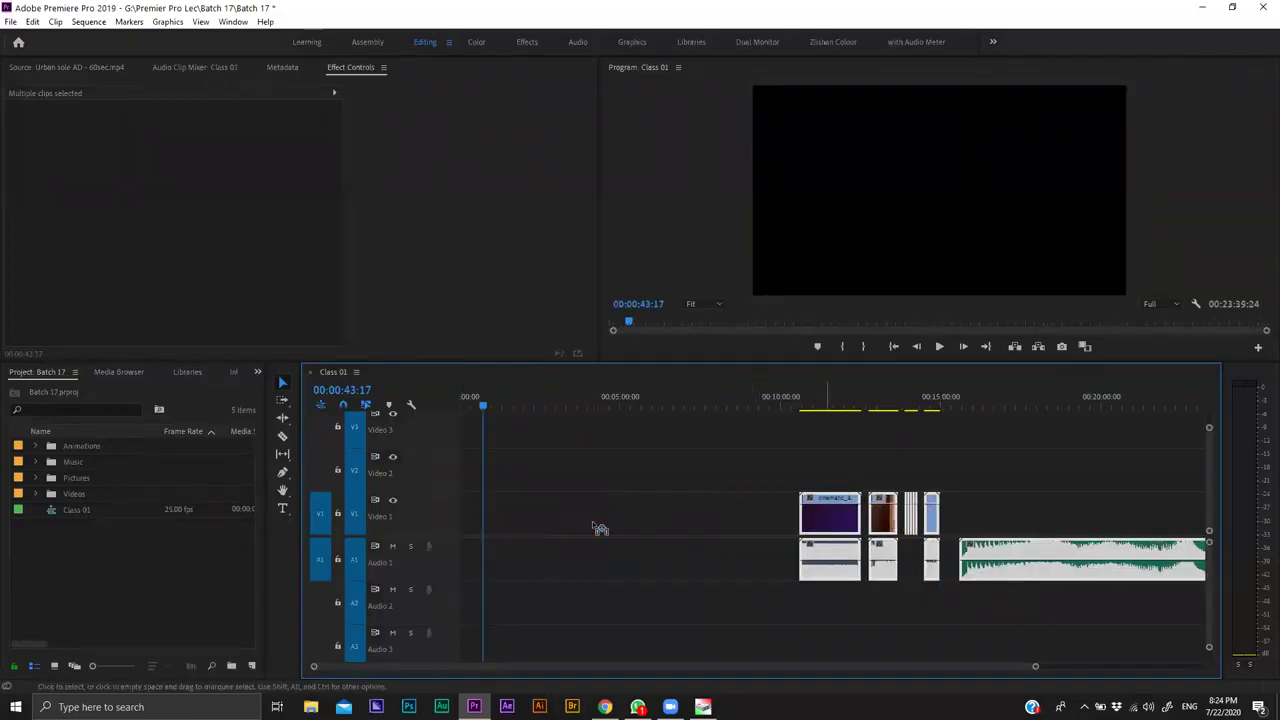
key("ctrl+z")
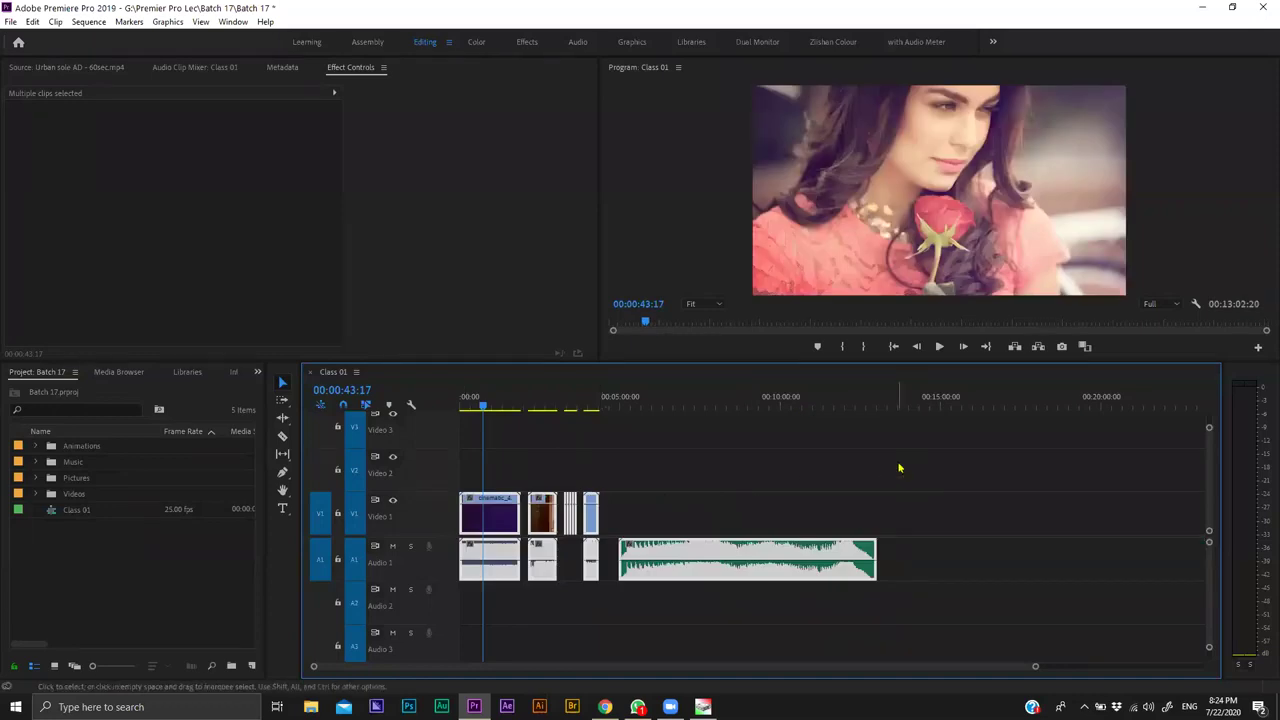
left_click(667, 482)
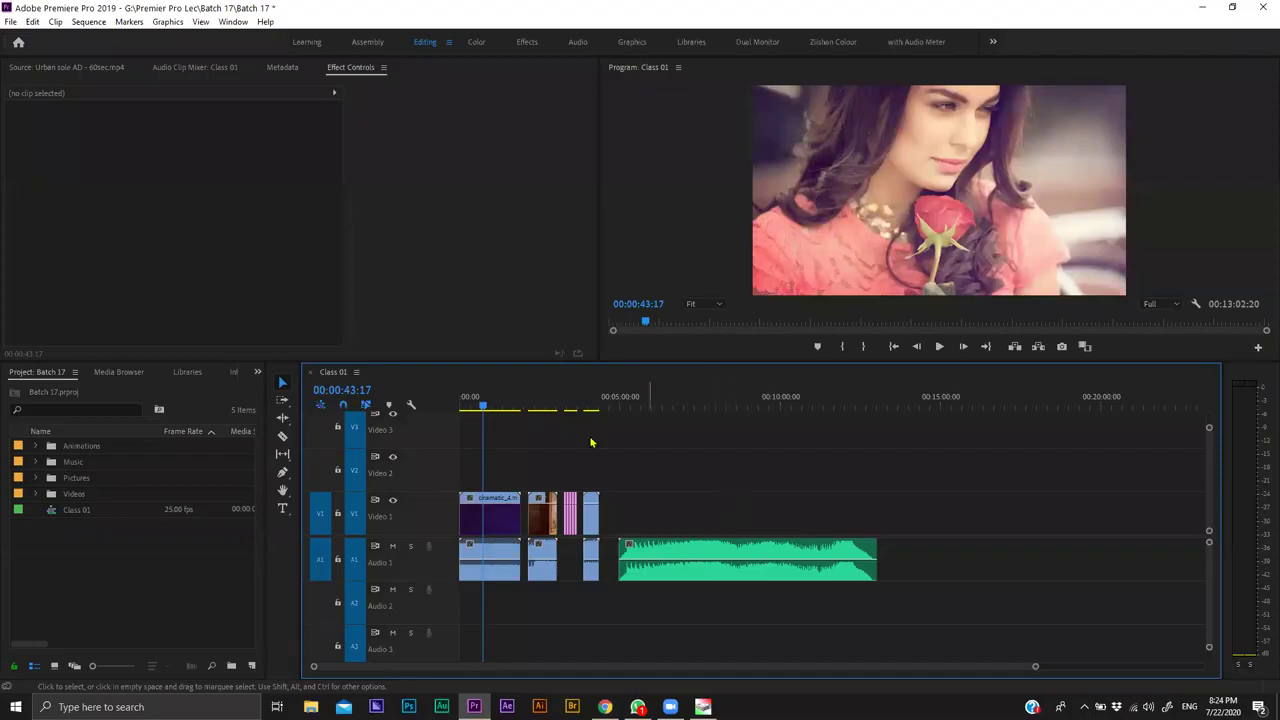
With the Track Select Forward tool, select every clip from the first one onward, then only the music clip, and clear the selection.
left_click(282, 401)
left_click(322, 399)
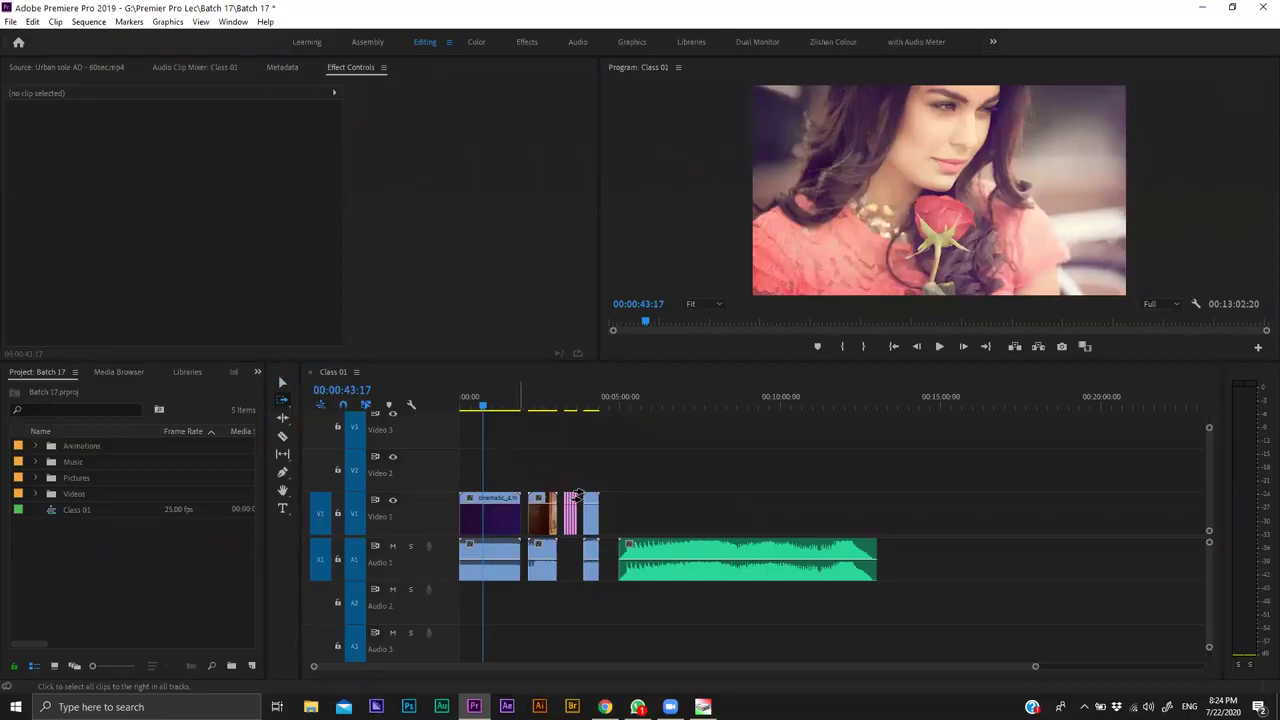
left_click(474, 508)
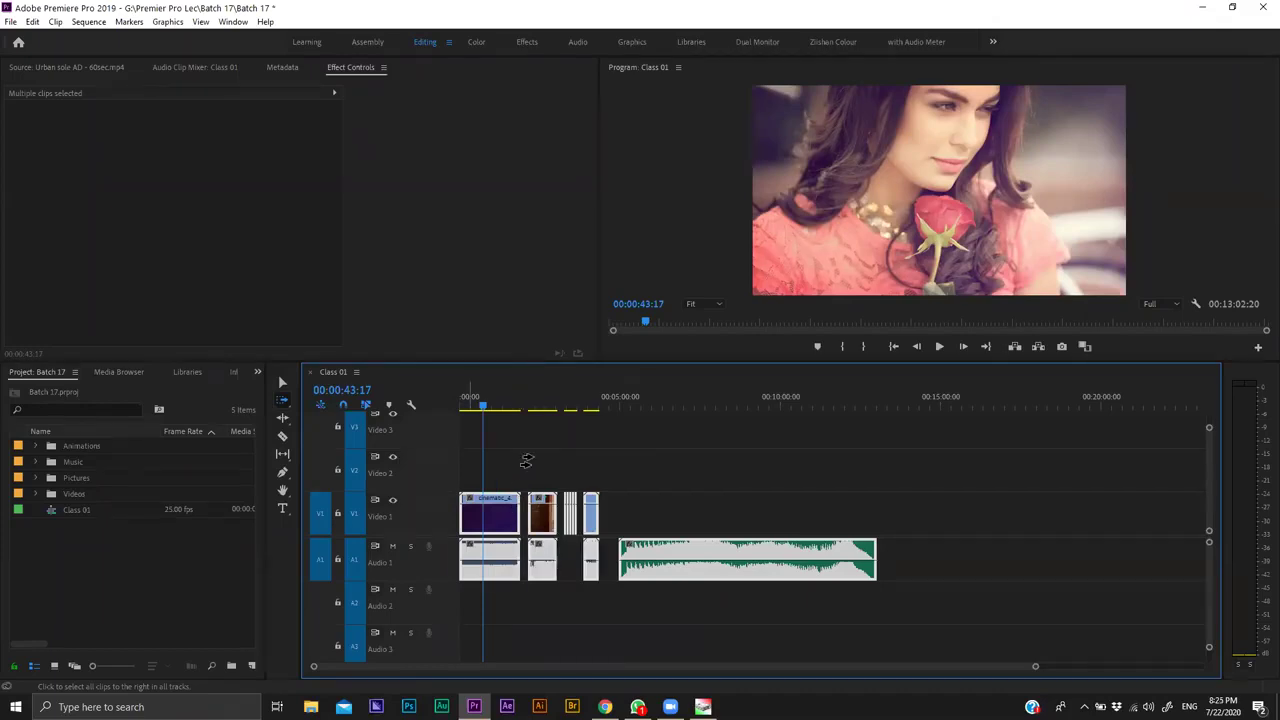
left_click(527, 460)
left_click(841, 471)
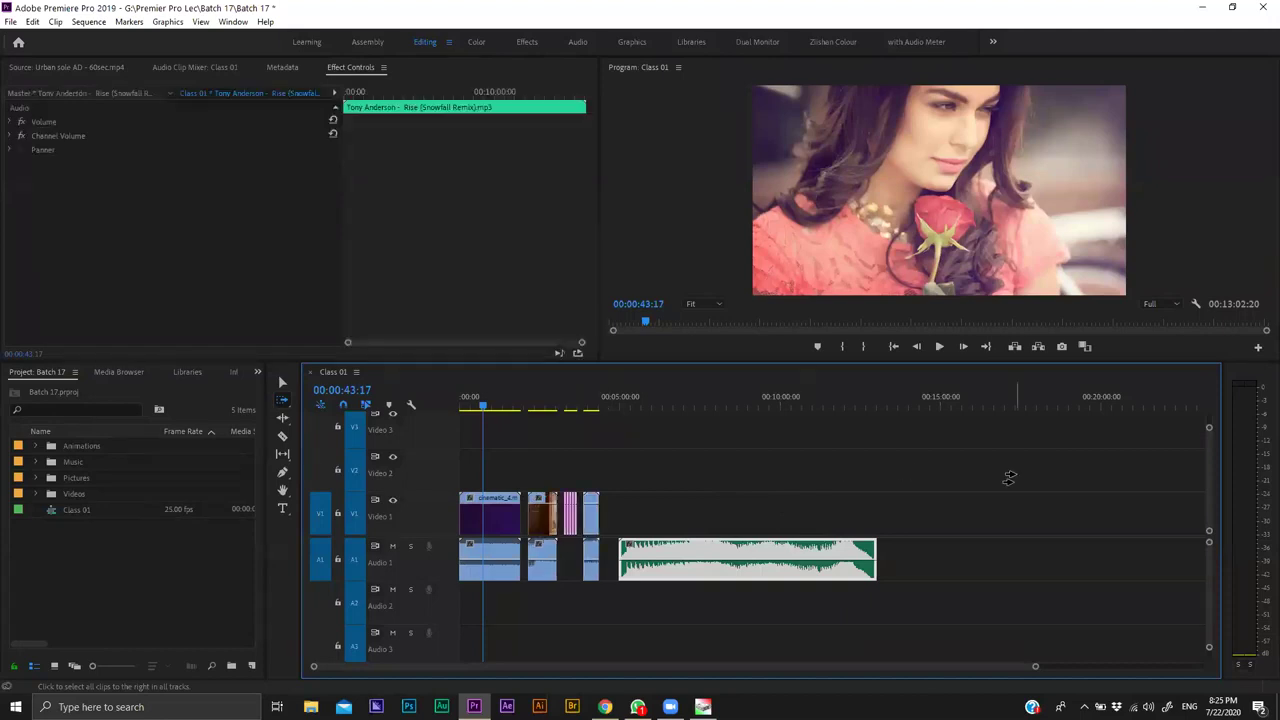
left_click(1009, 480)
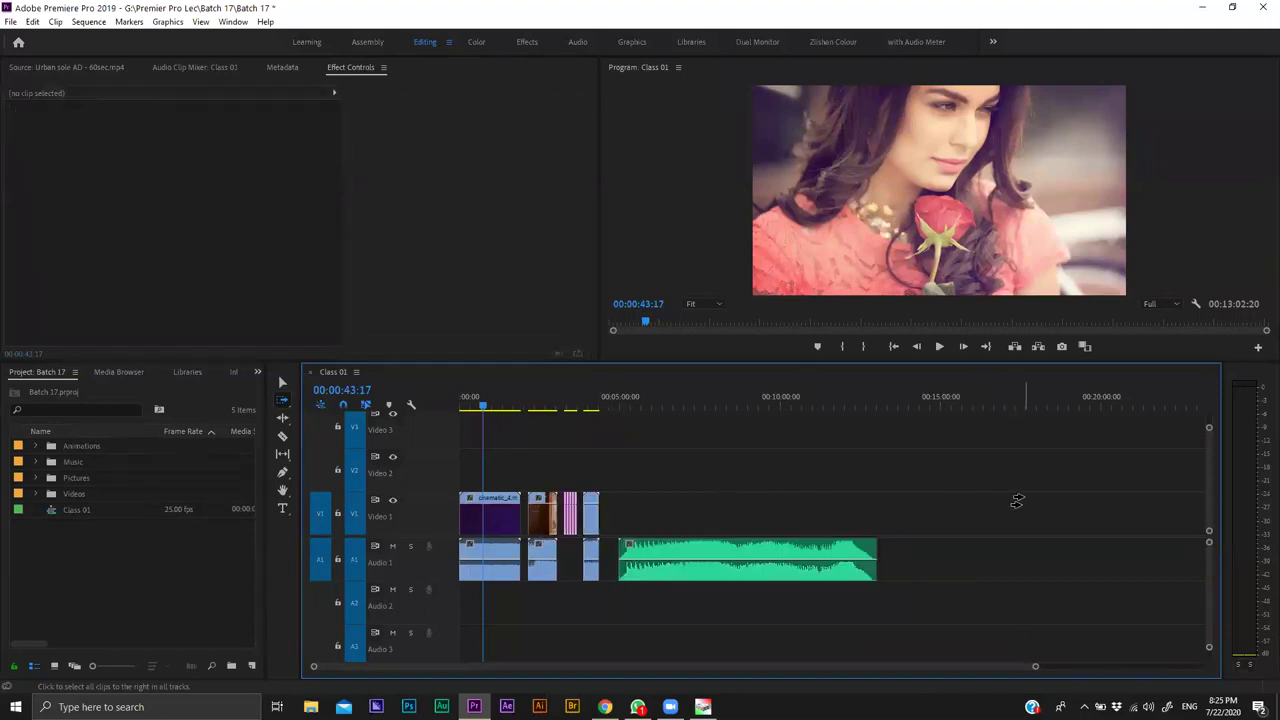
Try shifting the music clip forward, then the last Video 1 clip together with the music, undoing each move.
left_click(667, 551)
left_click_drag(667, 551, 733, 540)
key("ctrl+z")
left_click(590, 520)
left_click_drag(618, 518, 657, 530)
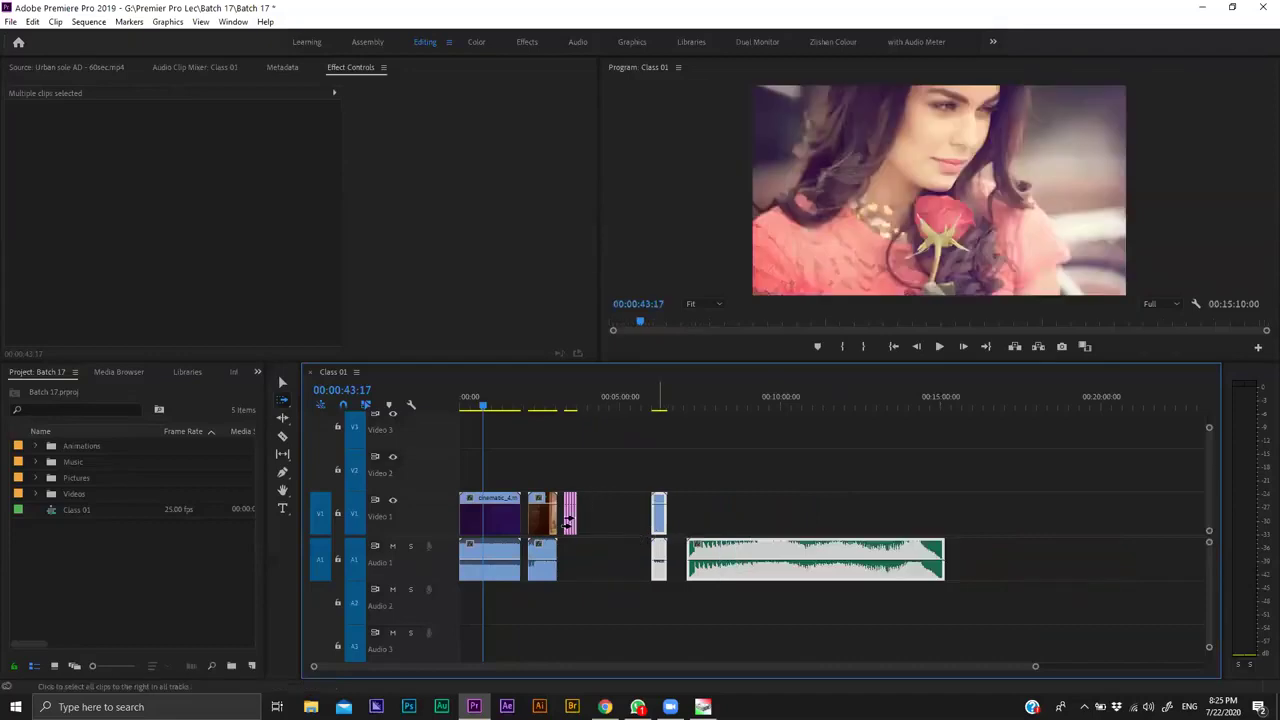
key("ctrl+z")
Try moving all clips from the still images onward, then from the second video clip onward, undoing each move.
left_click_drag(563, 520, 822, 526)
key("ctrl+z")
left_click_drag(539, 517, 818, 520)
key("ctrl+z")
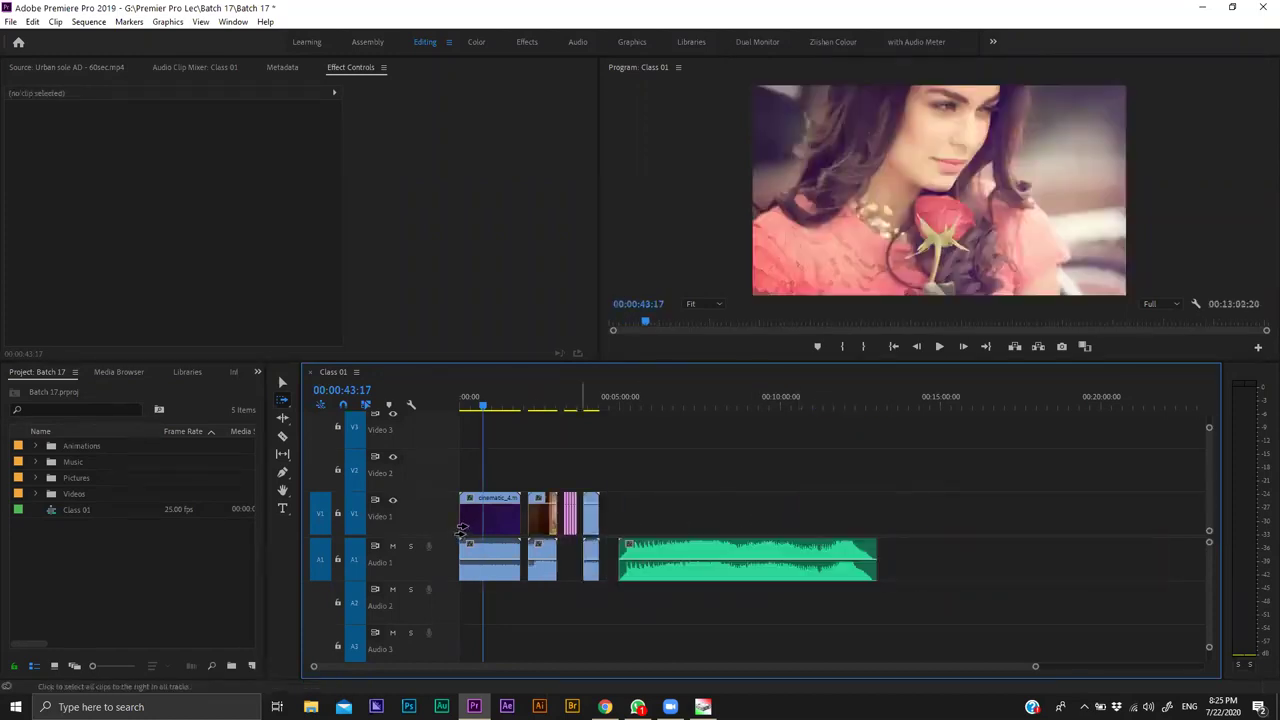
Try moving every clip from cinematic_4.mov onward to about 00:15:34 and then to about 00:14:18, undoing each move.
left_click(463, 527)
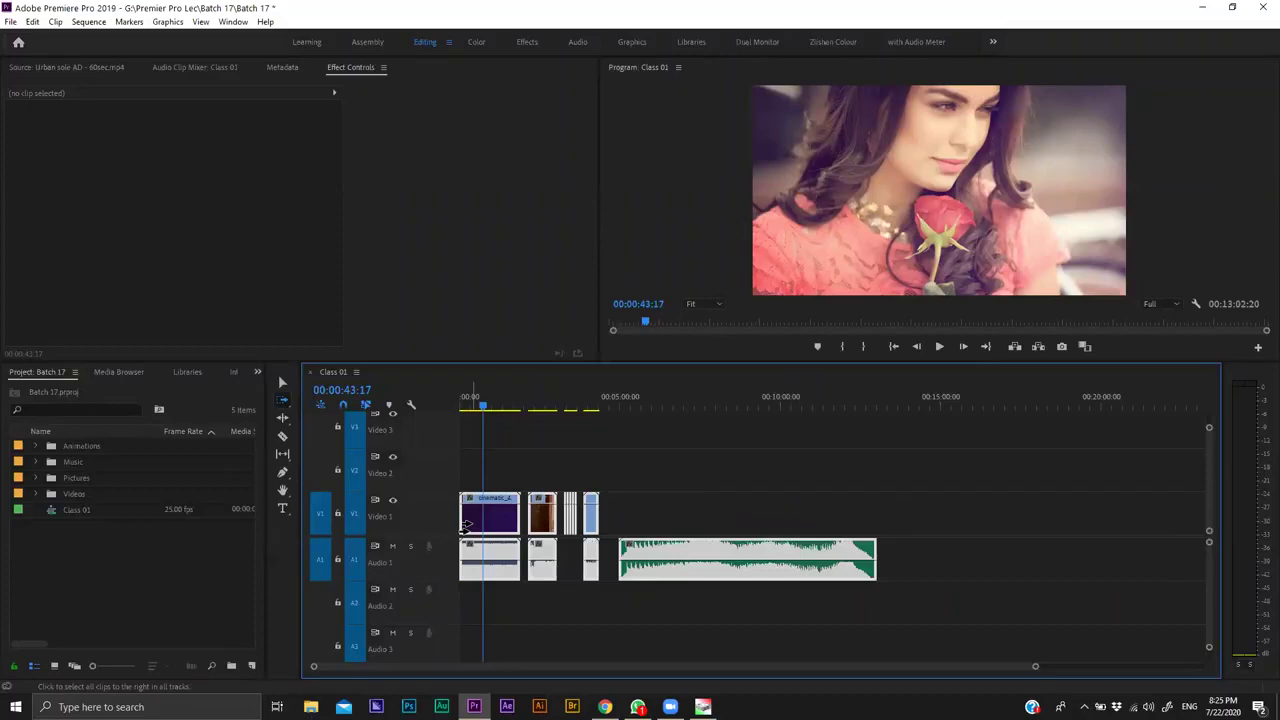
left_click_drag(466, 523, 964, 523)
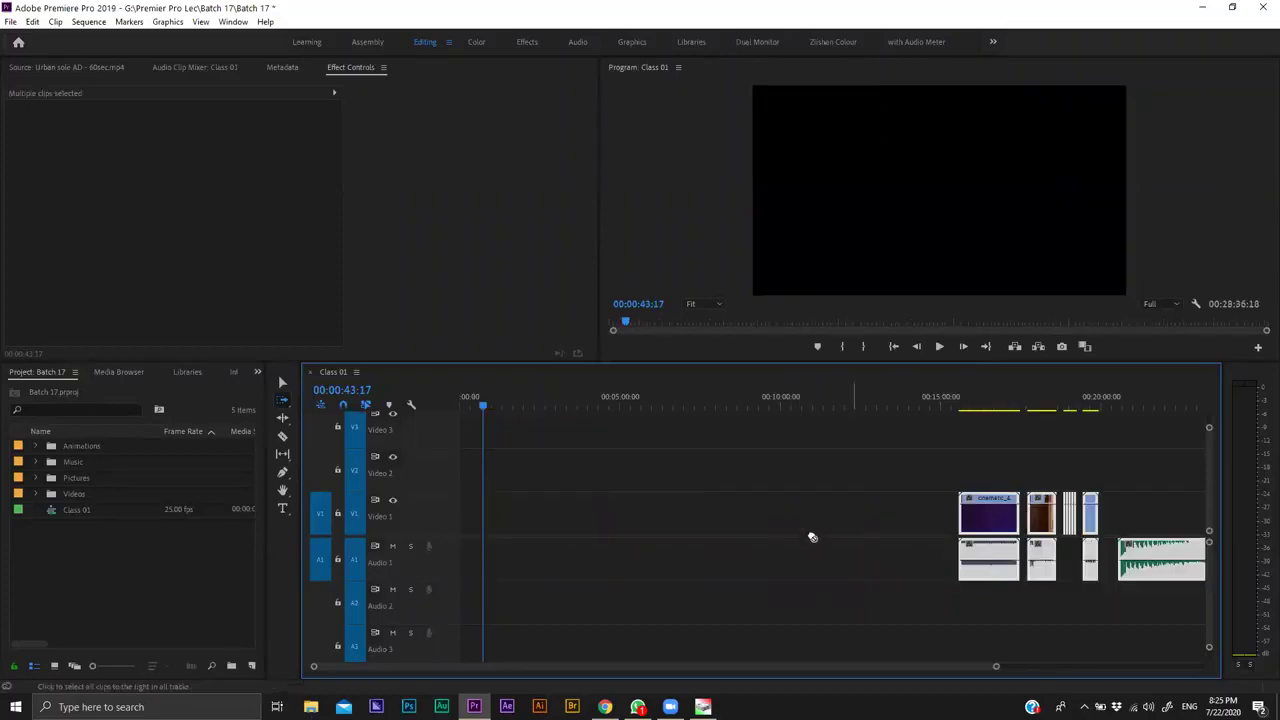
key("ctrl+z")
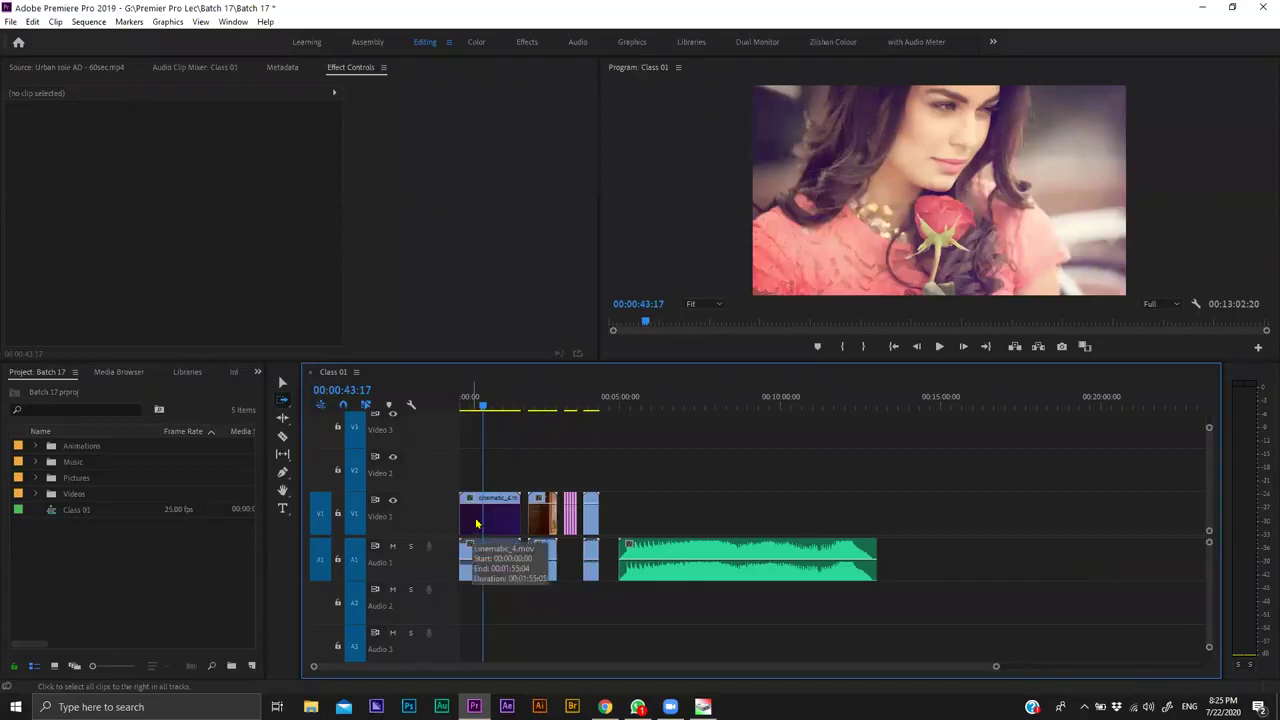
left_click(477, 517)
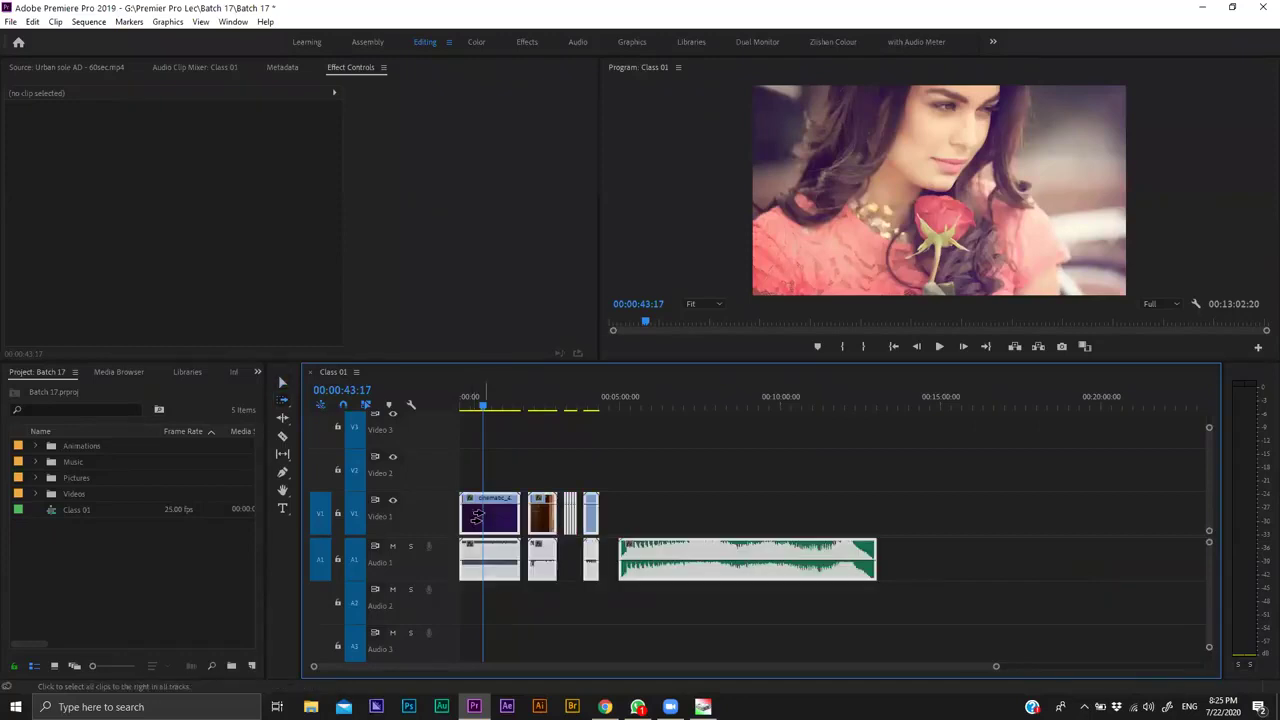
left_click_drag(477, 517, 935, 520)
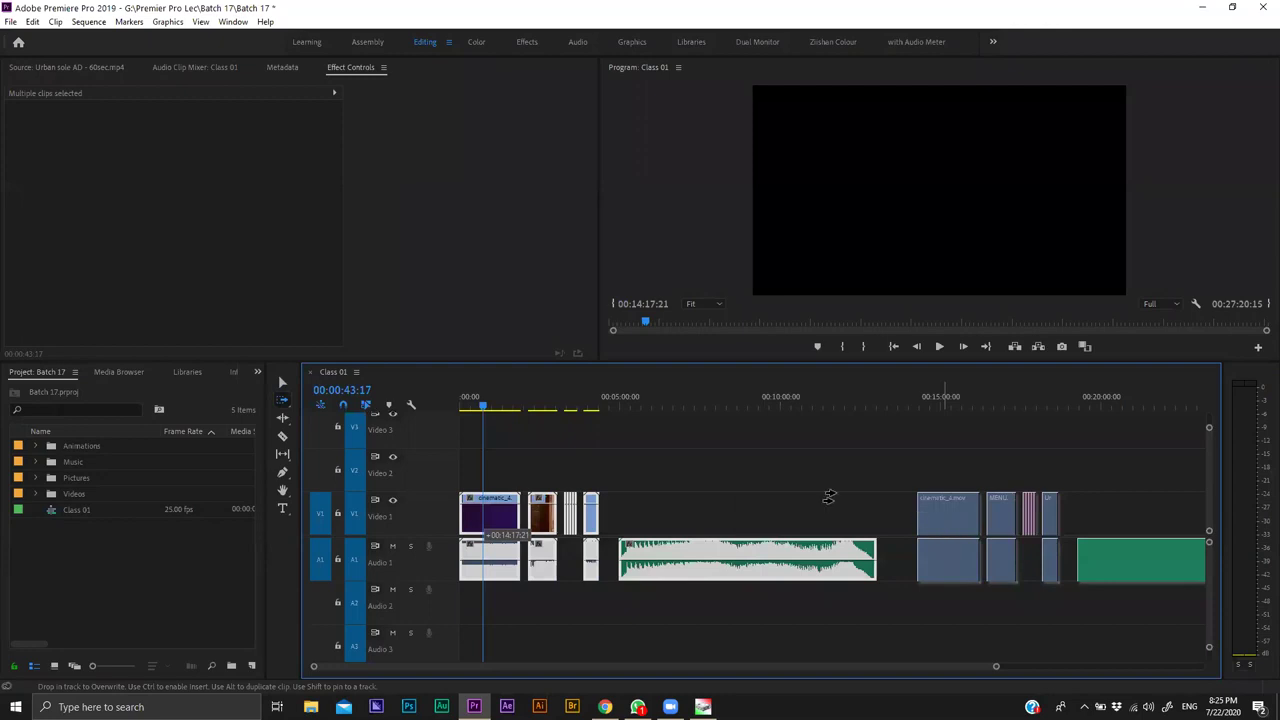
key("ctrl+z")
With the Selection tool, move the still images up to Video 2 and the Urban Sole Dvc 04.mov video to Video 3.
key("v")
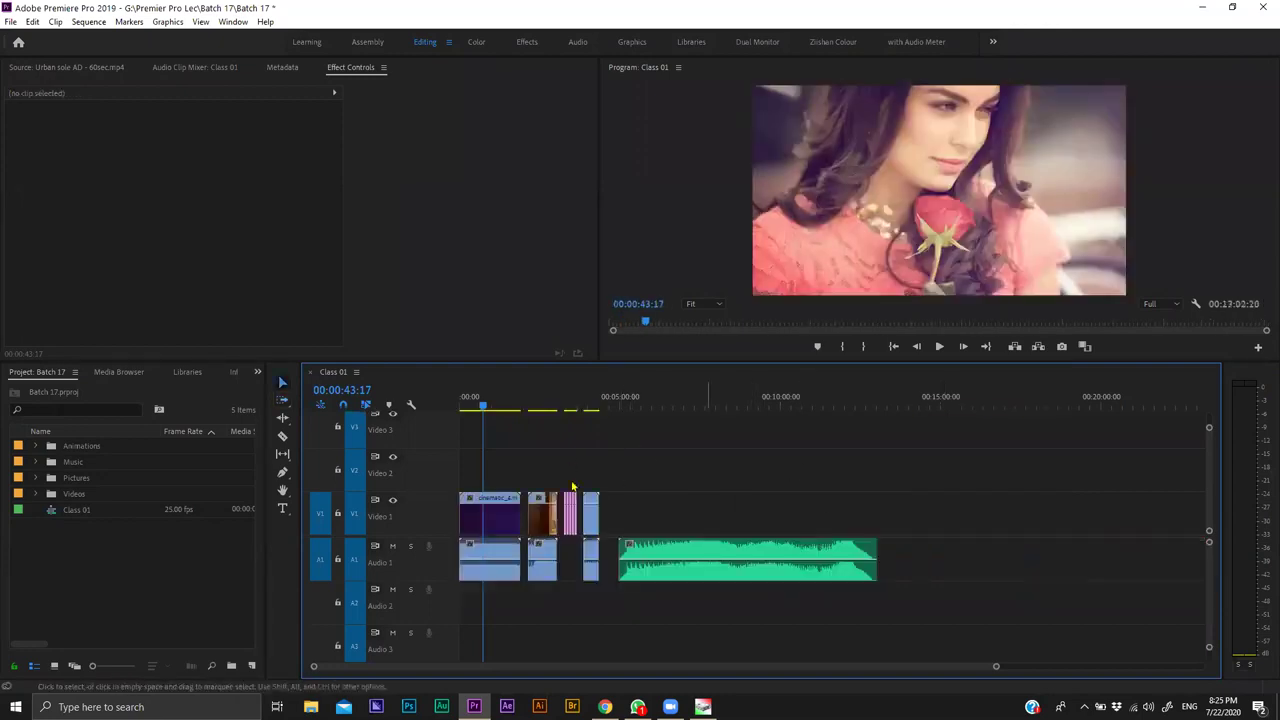
left_click(570, 513)
left_click_drag(570, 497, 572, 454)
left_click_drag(590, 512, 590, 430)
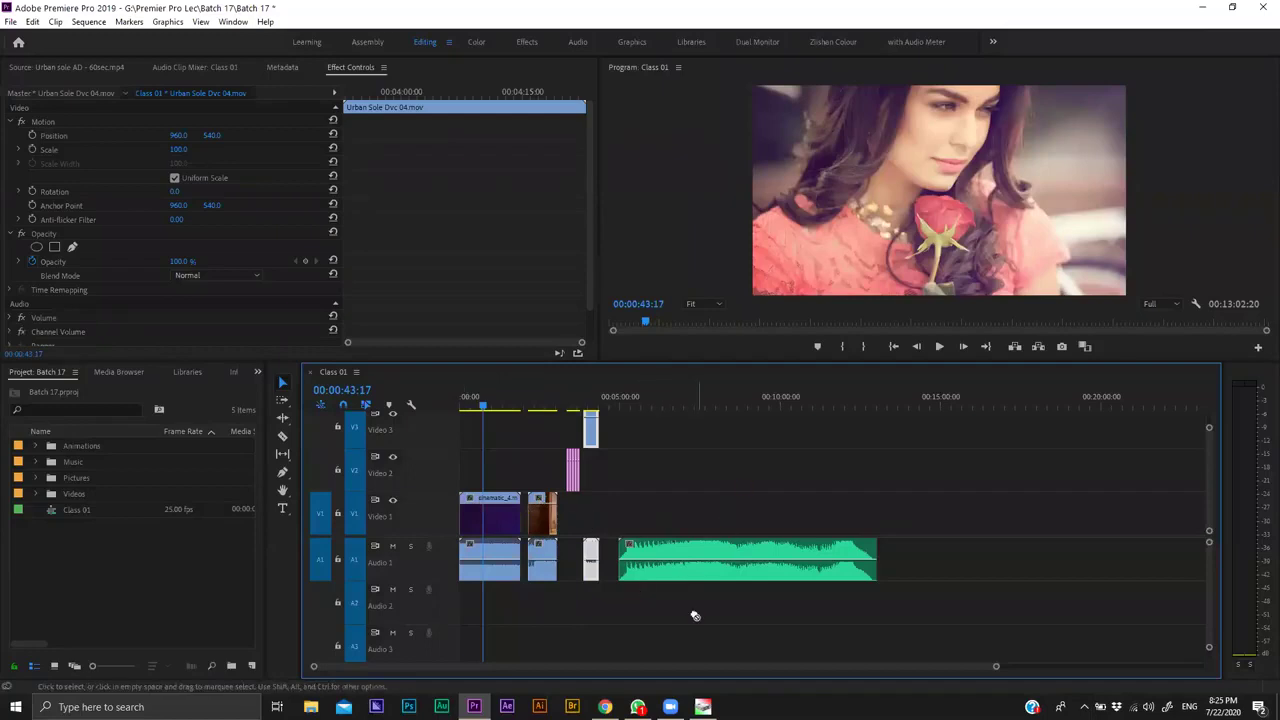
Move the music clip down to Audio 2 and the MENU.MP4 audio to Audio 3.
left_click_drag(695, 568, 695, 612)
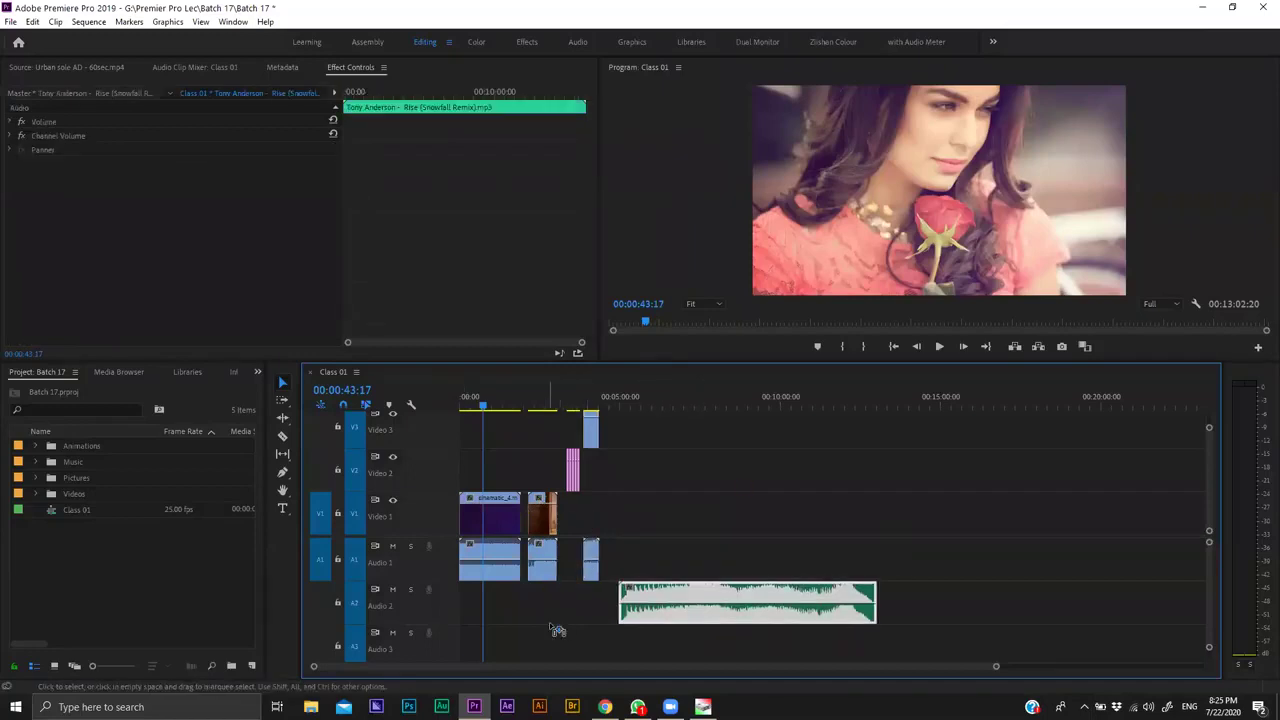
left_click_drag(550, 626, 548, 645)
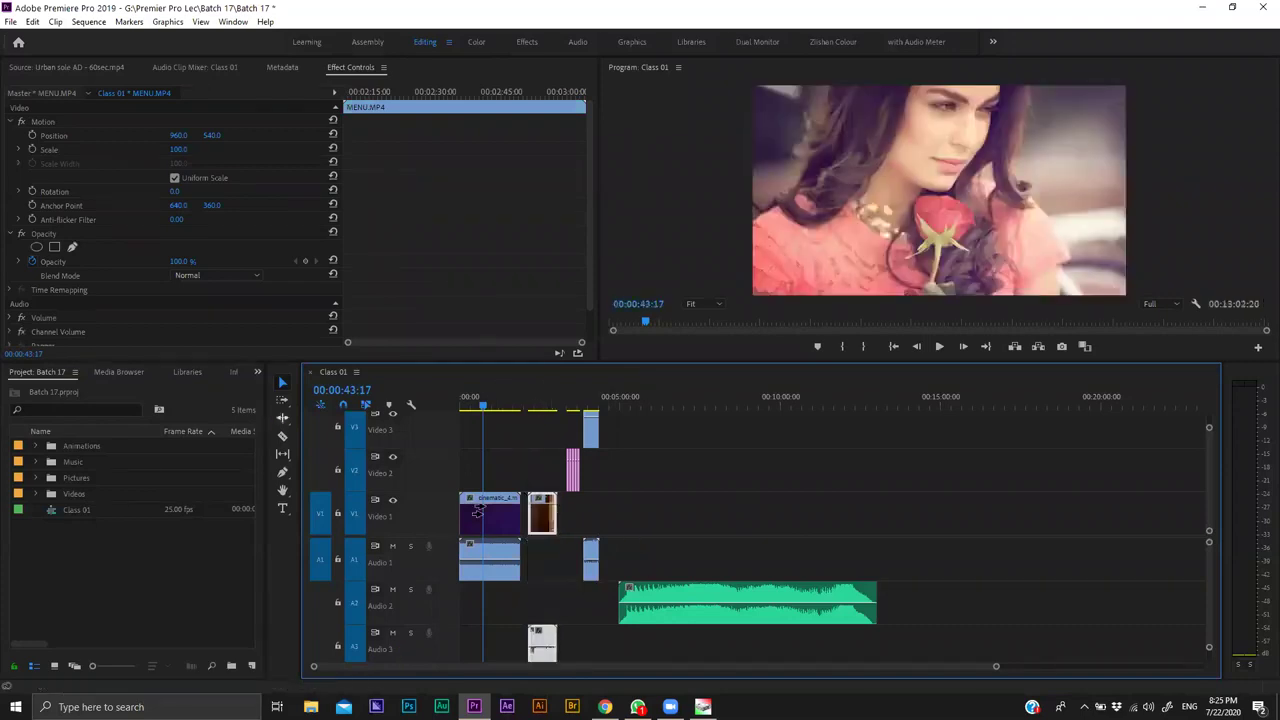
With Track Select Forward, move the clips on all tracks to about 00:12:39 and back near the sequence start, then deselect them.
left_click_drag(483, 512, 583, 576)
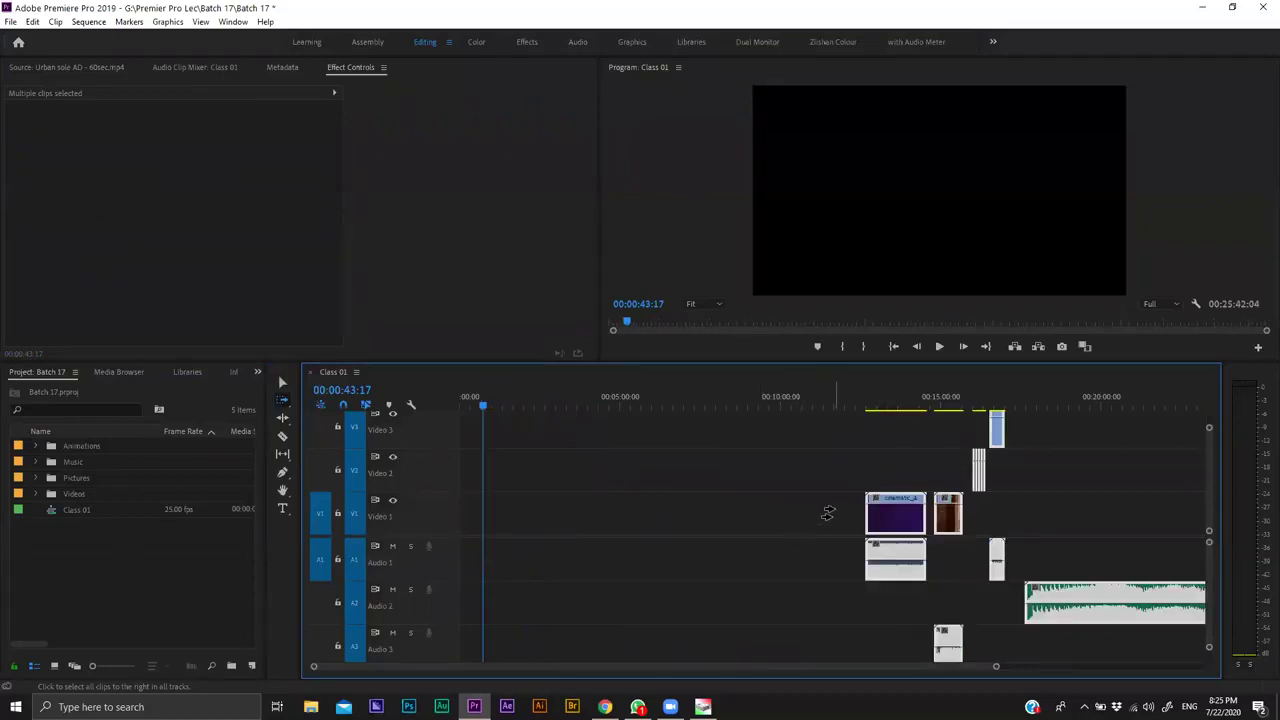
left_click_drag(828, 513, 432, 535)
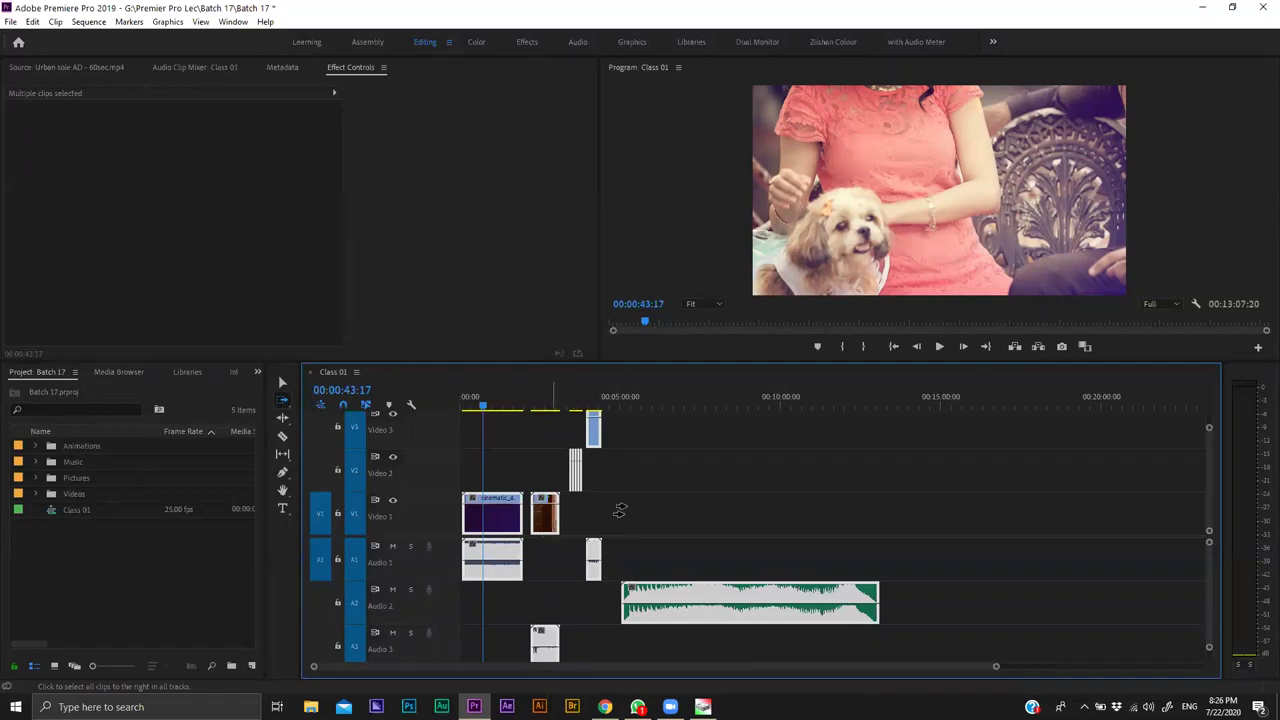
key("ctrl+z")
key("ctrl+z")
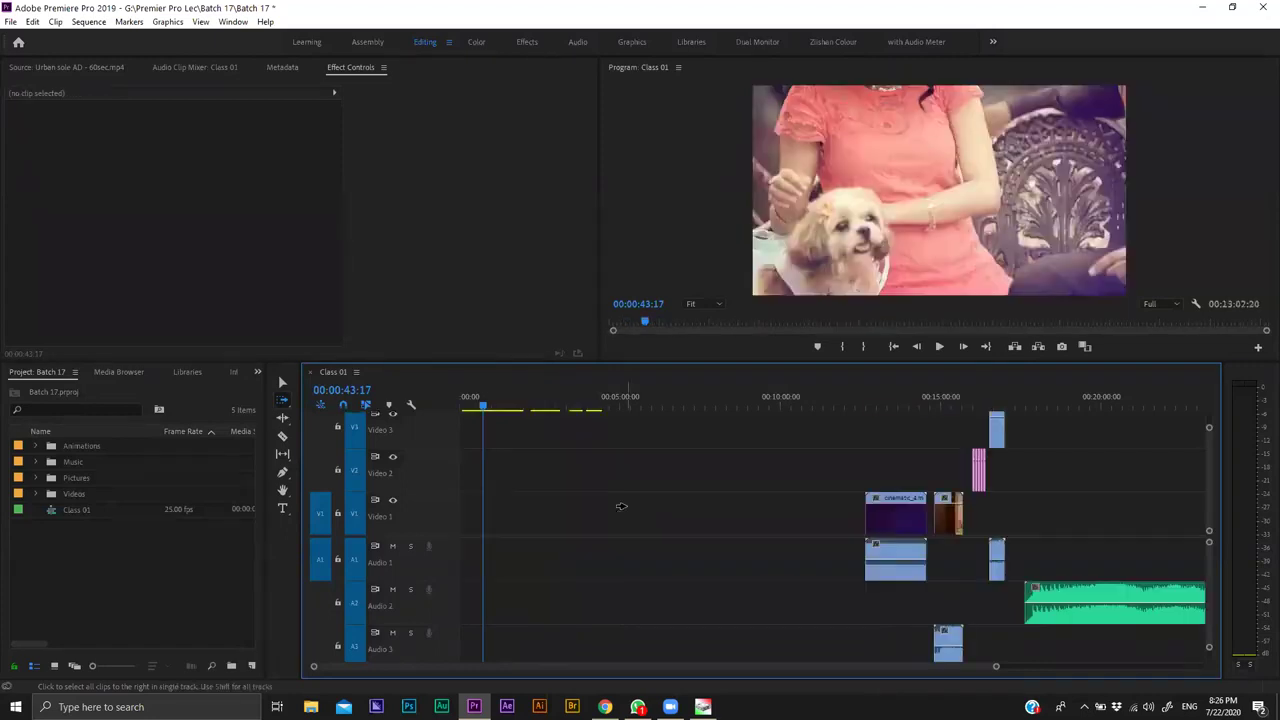
left_click(492, 514)
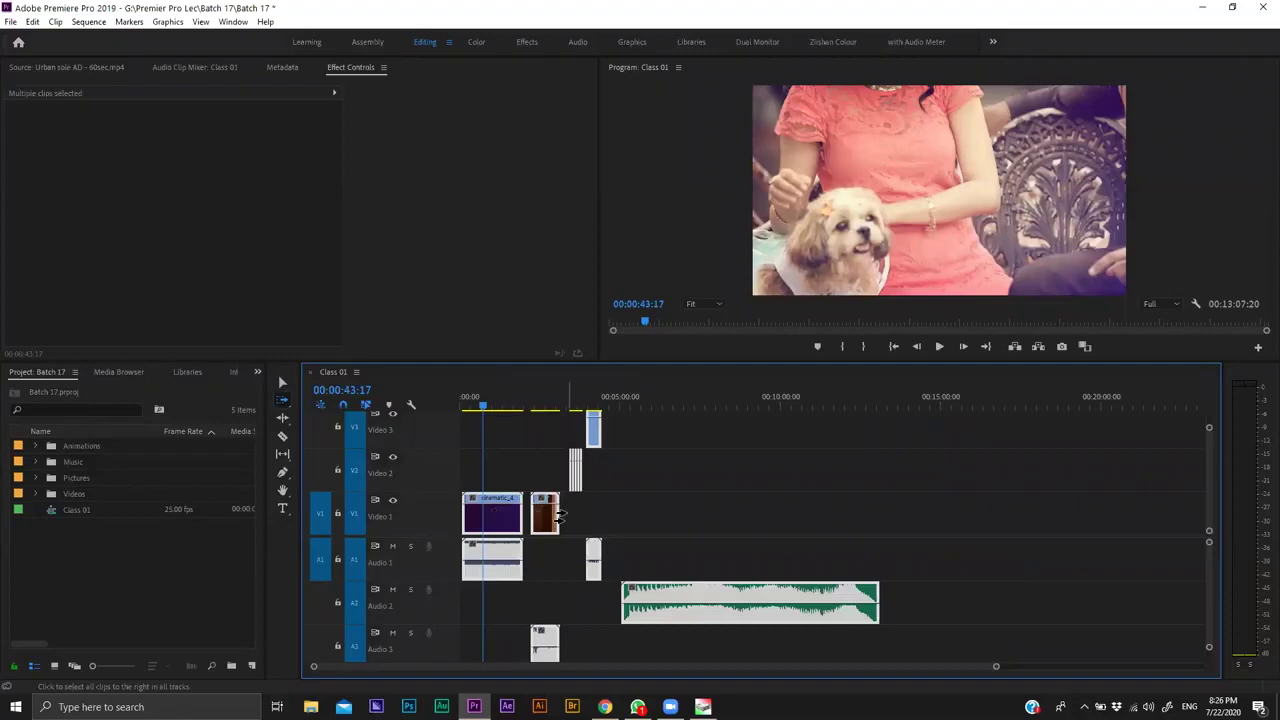
key("v")
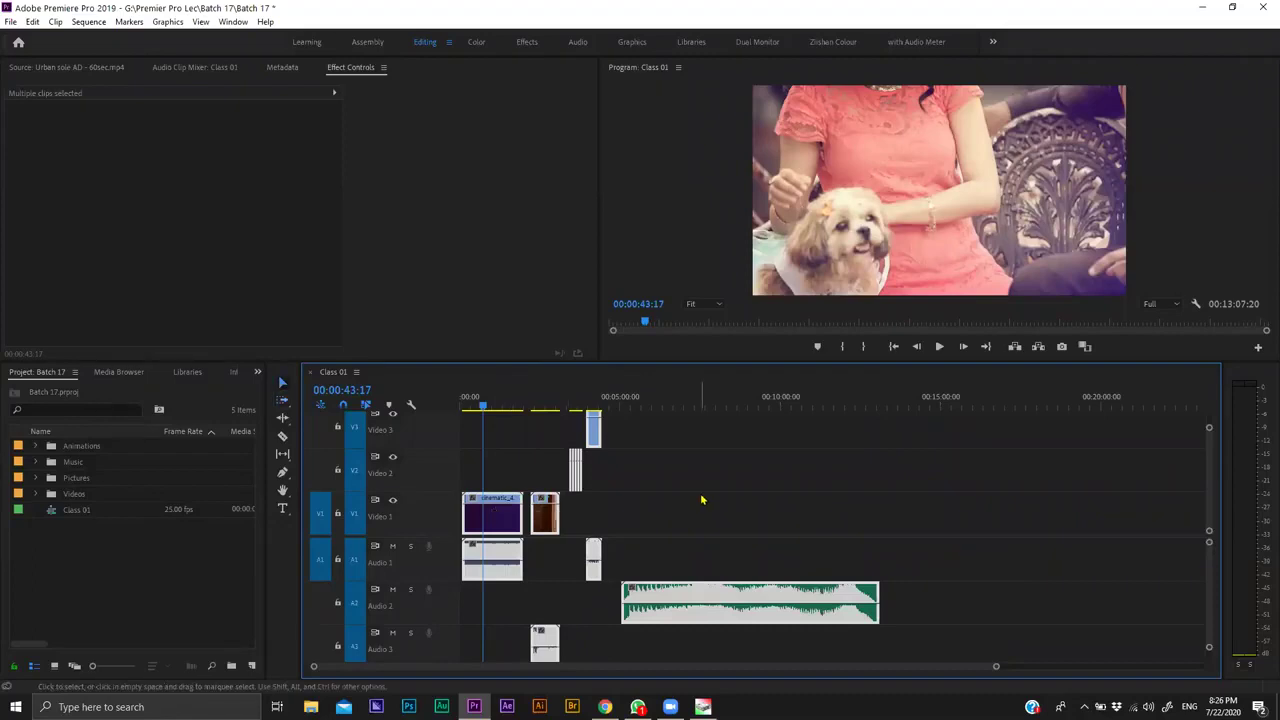
left_click(624, 532)
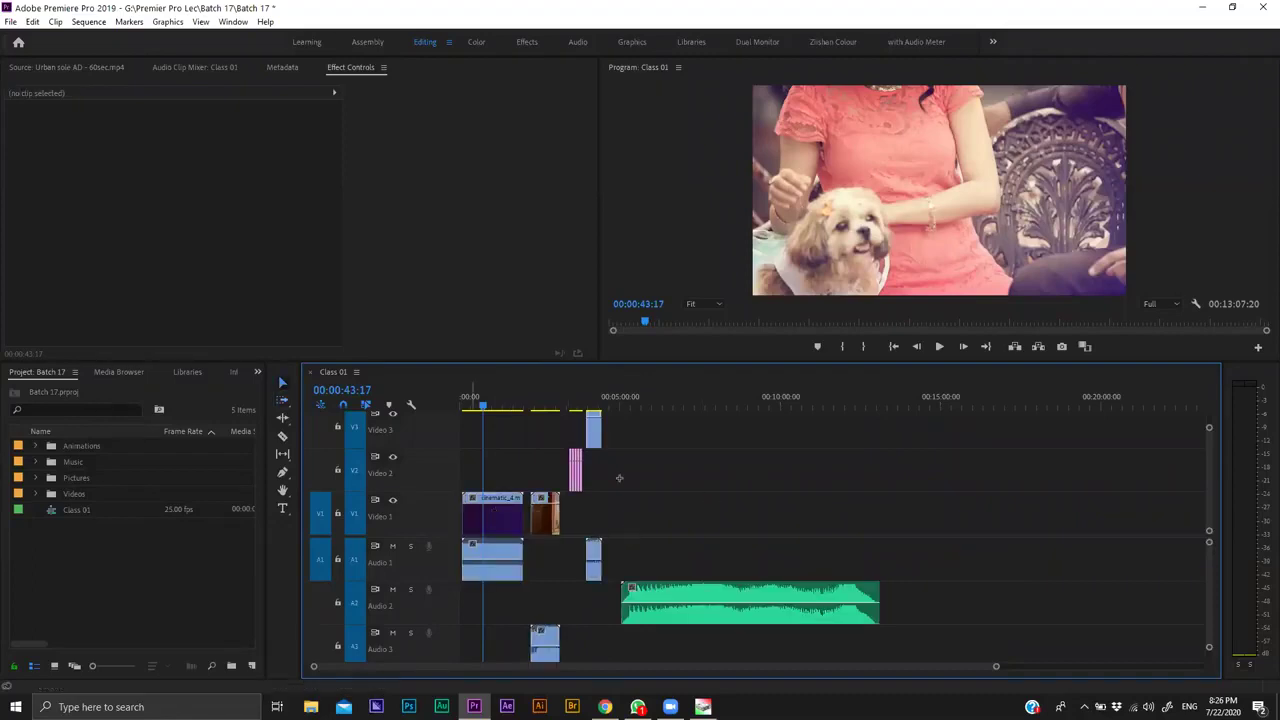
Marquee-select the still images on Video 2, try shifting them slightly later, and undo the change.
mouse_move(534, 476)
left_mouse_down()
mouse_move(750, 471)
mouse_move(531, 470)
left_mouse_up()
left_click(769, 479)
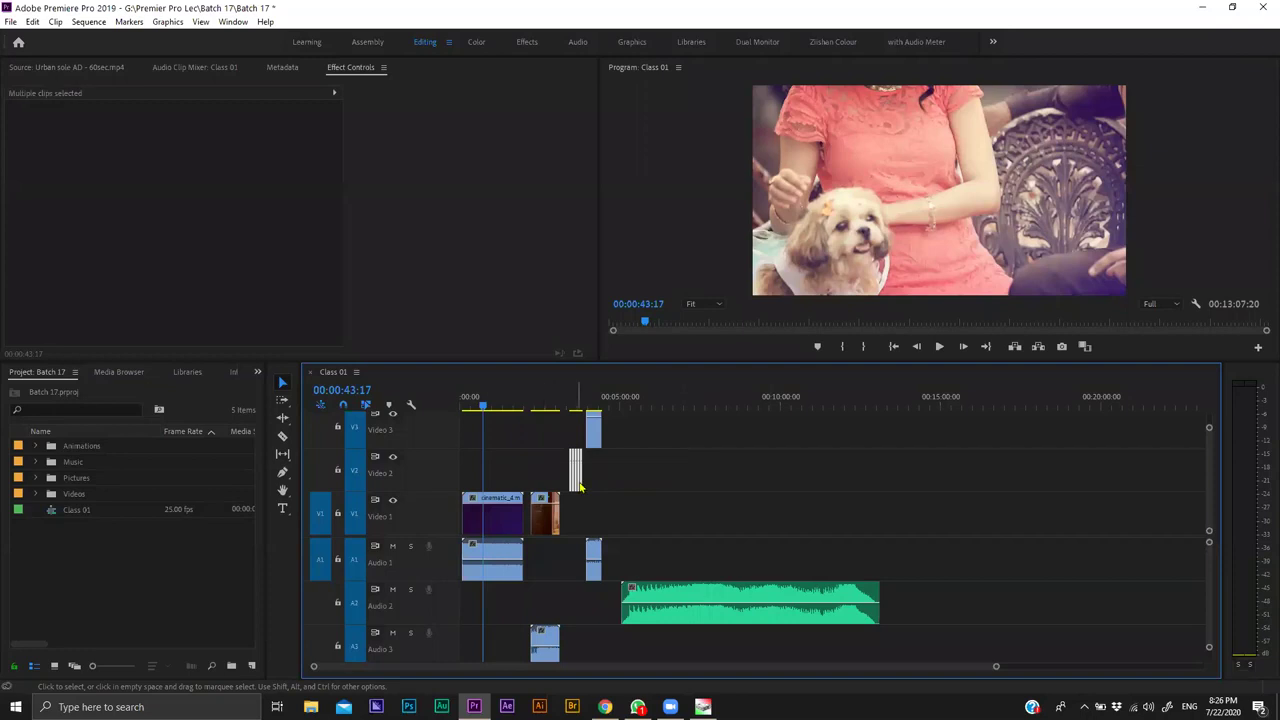
left_click(824, 480)
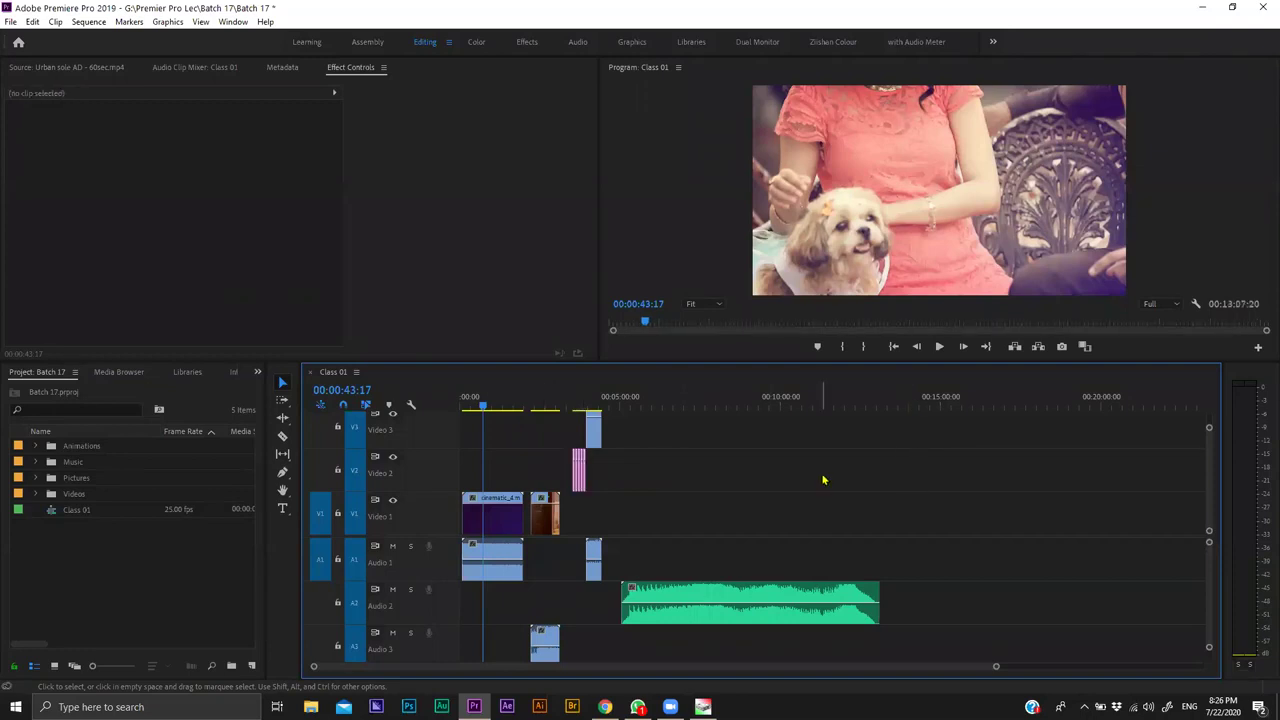
key("ctrl+z")
key("ctrl+z")
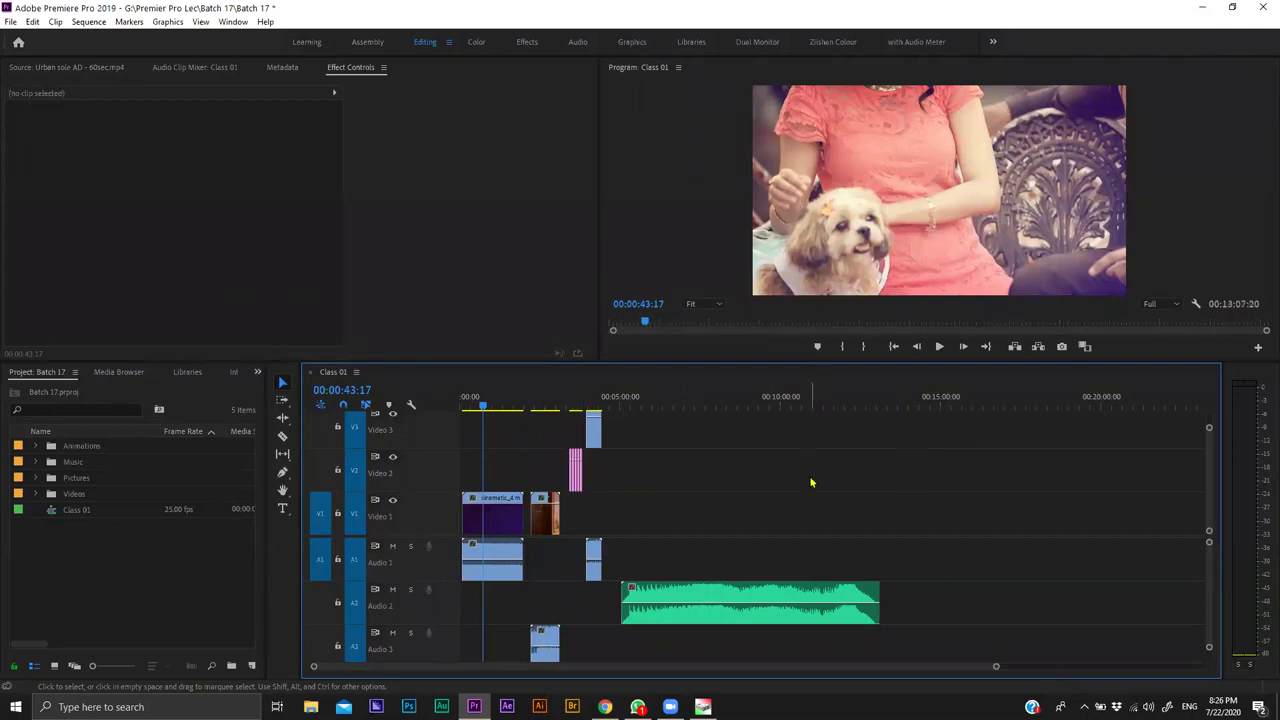
With the Track Select Backward tool, select the clips on all tracks from the music clip back and move them about one minute later.
left_click(282, 399)
left_click(328, 413)
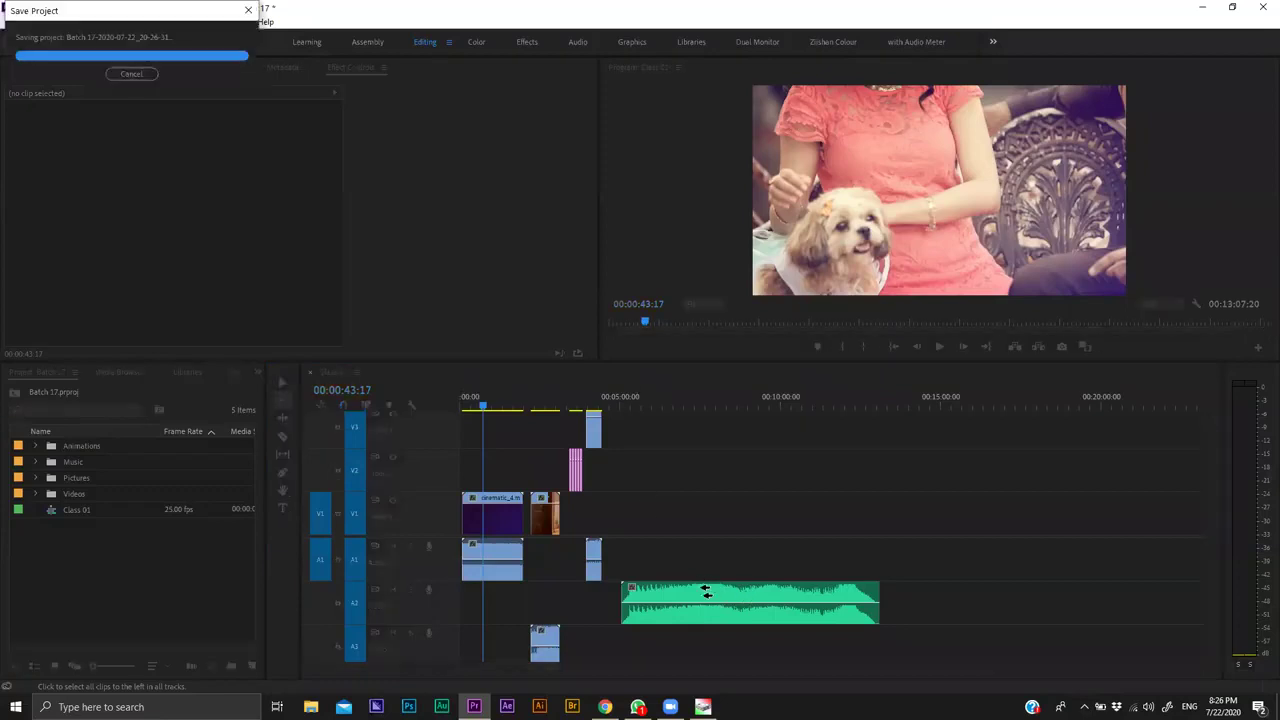
left_click_drag(705, 592, 925, 594)
left_click_drag(790, 595, 738, 509)
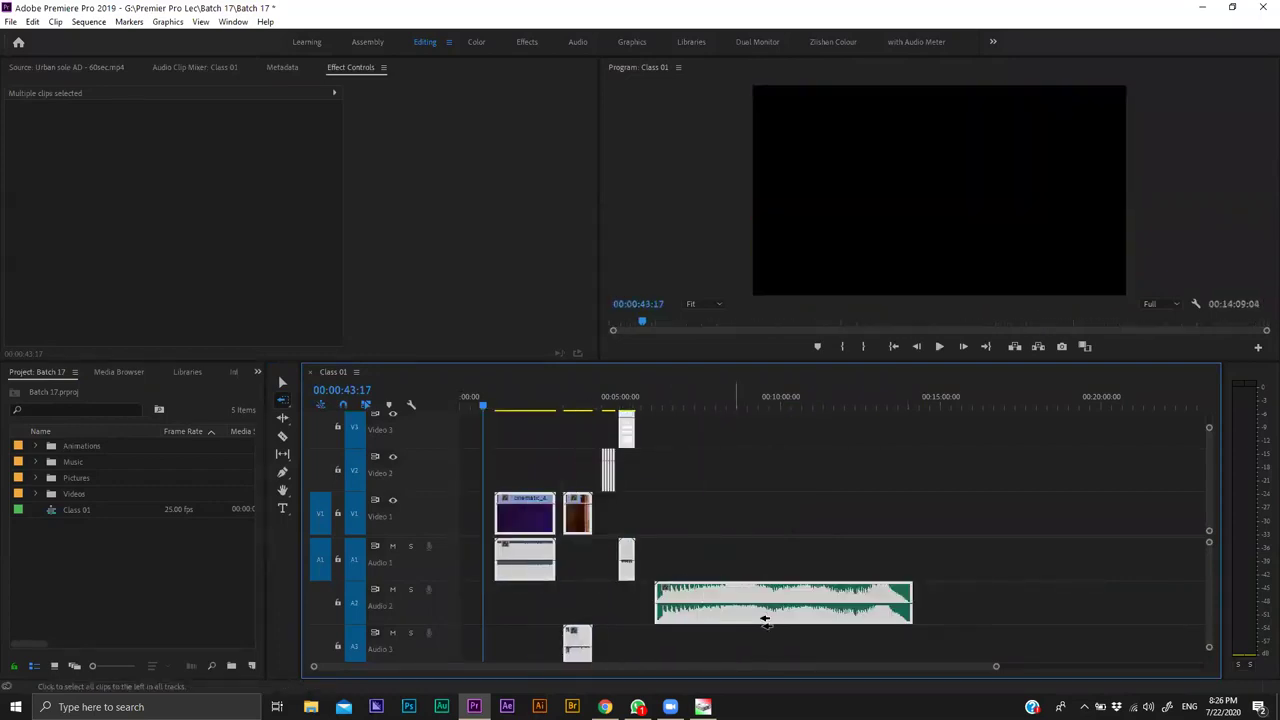
With Track Select Backward, move the clips on all tracks back to the sequence start, switch to the Selection tool and deselect everything.
left_click_drag(750, 592, 430, 453)
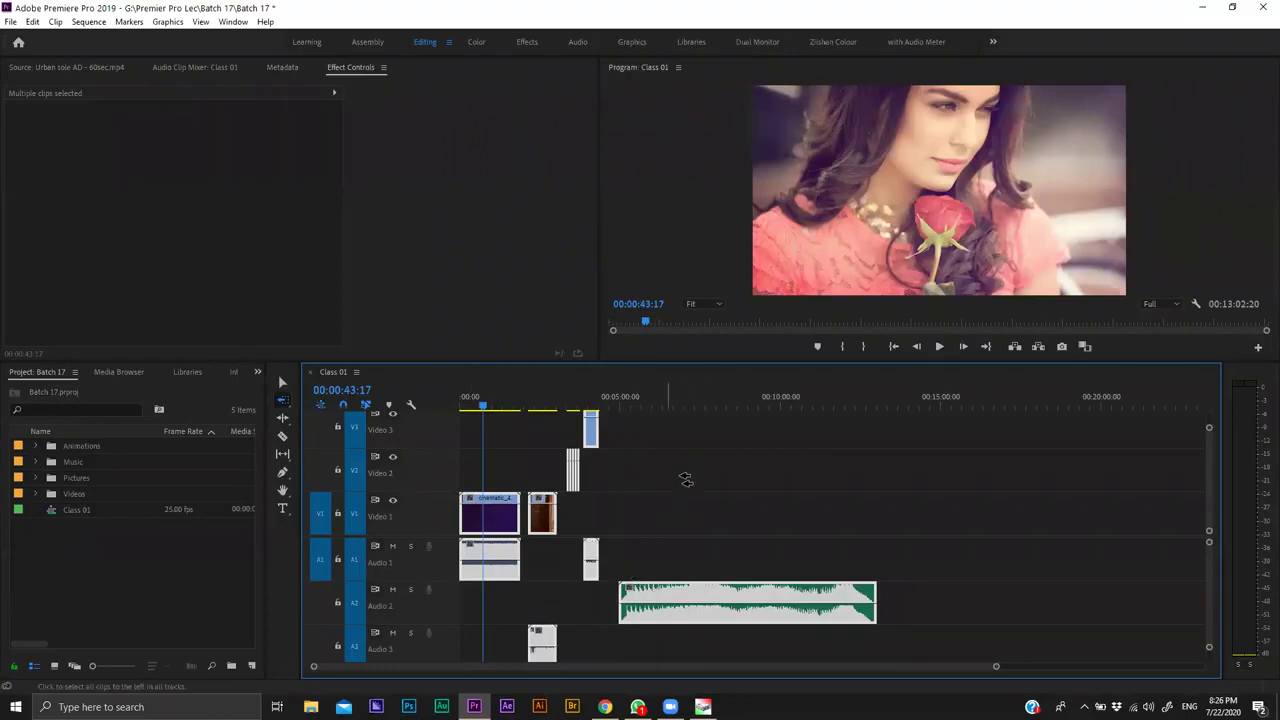
mouse_move(691, 588)
left_mouse_down()
mouse_move(761, 592)
mouse_move(683, 589)
left_mouse_up()
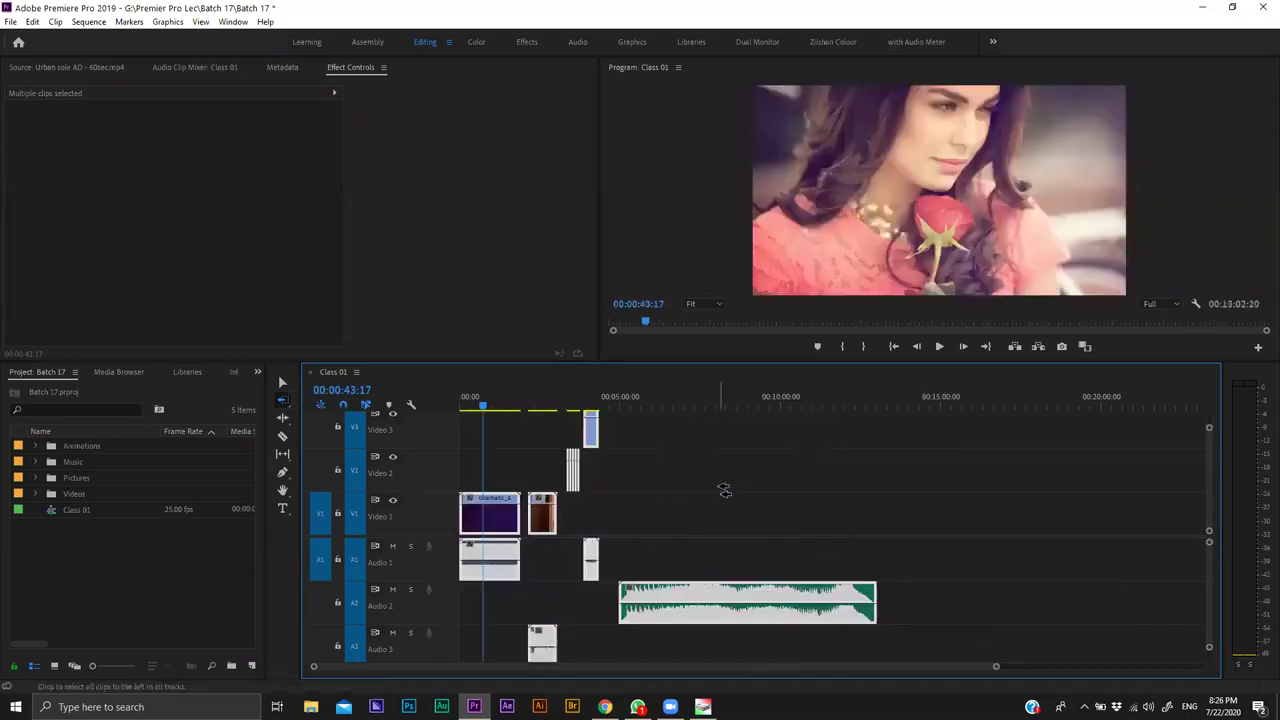
key("v")
left_click(790, 505)
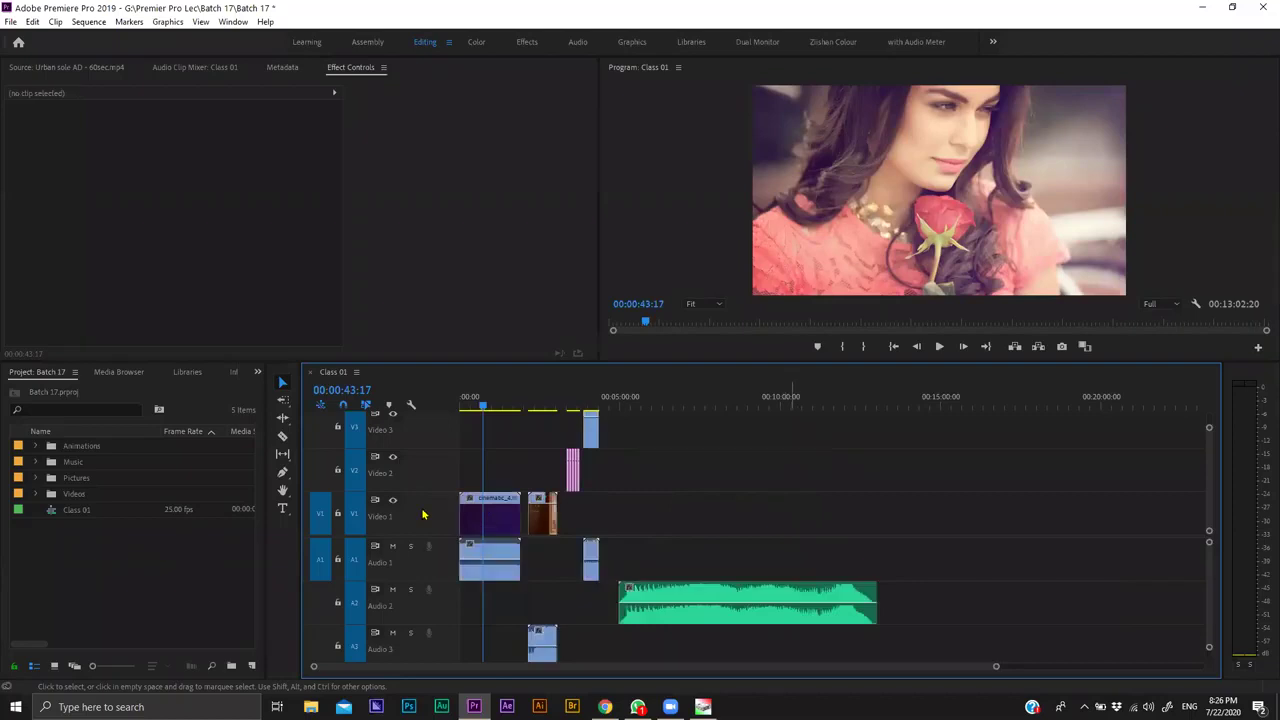
Show the tools grouped with Ripple Edit and activate the Razor tool.
left_click(283, 418)
left_click(283, 418)
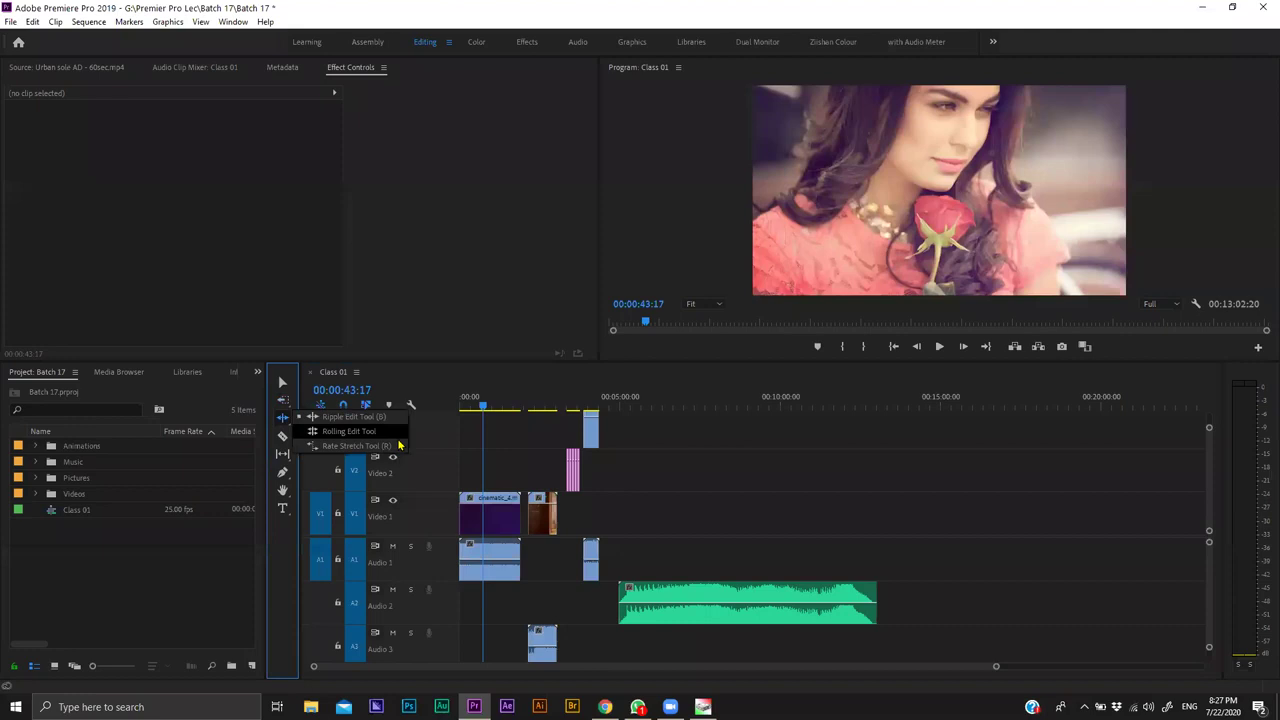
left_click(782, 468)
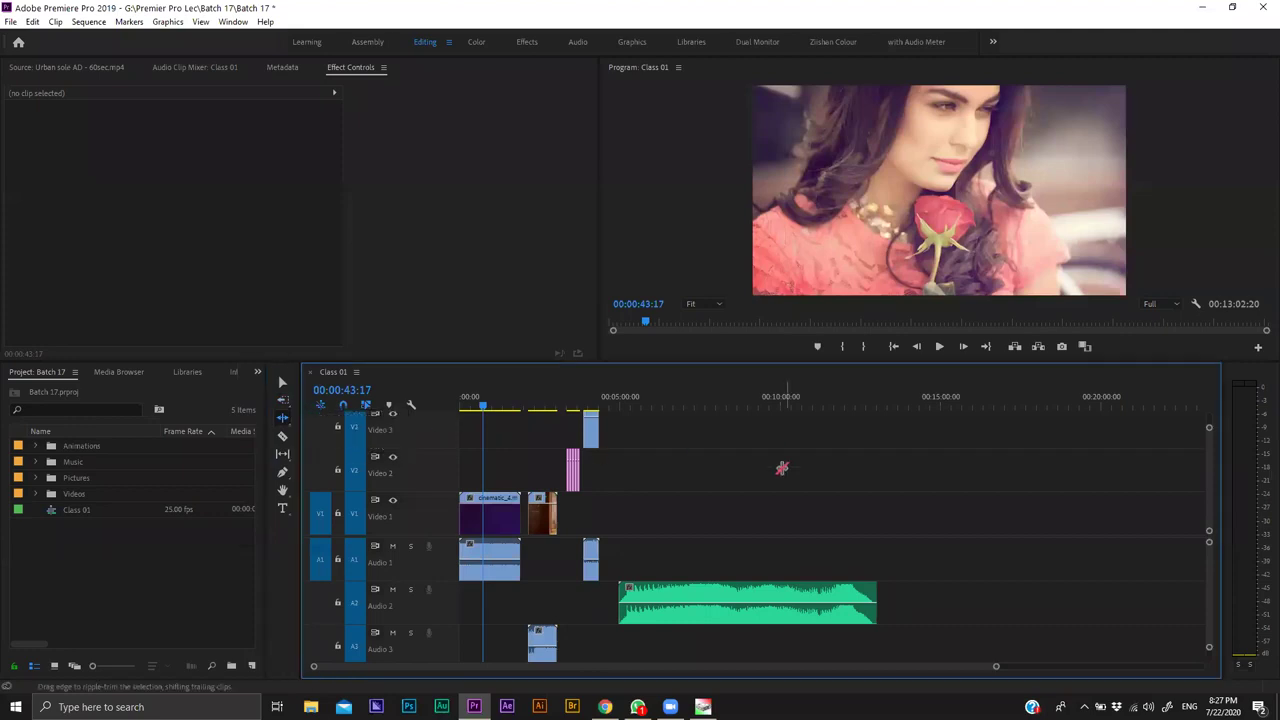
left_click(287, 382)
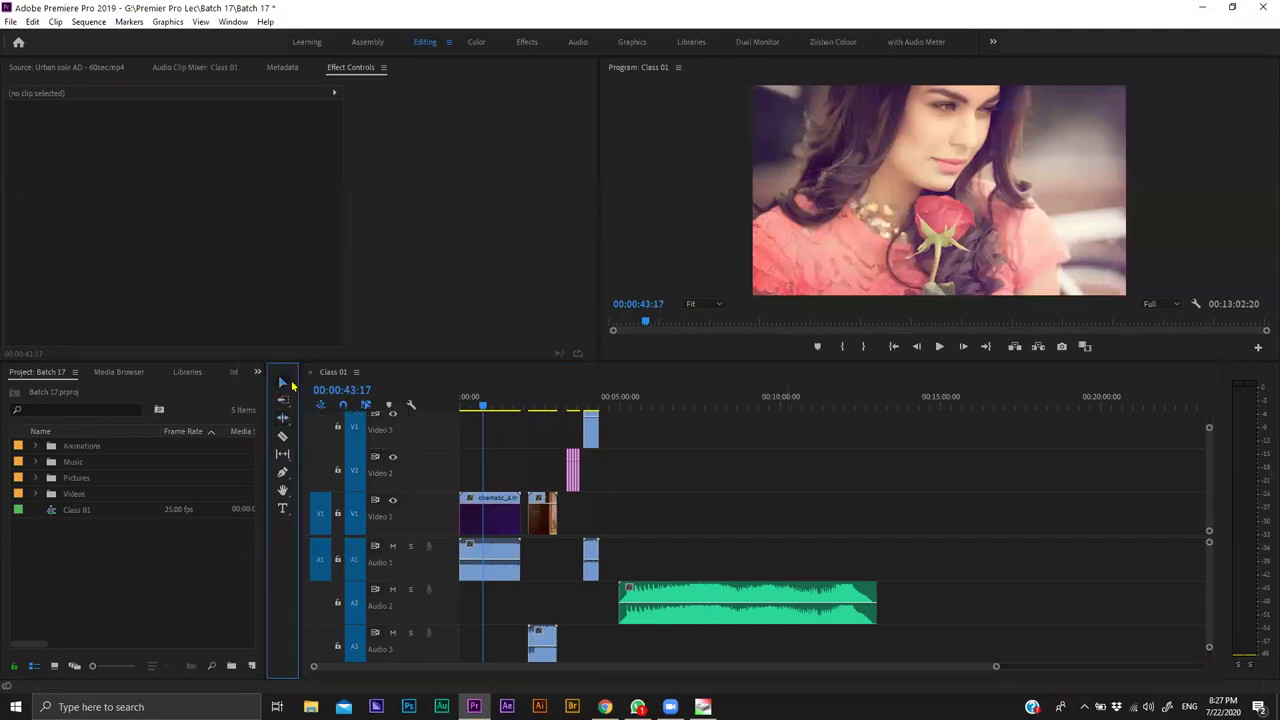
left_click(283, 438)
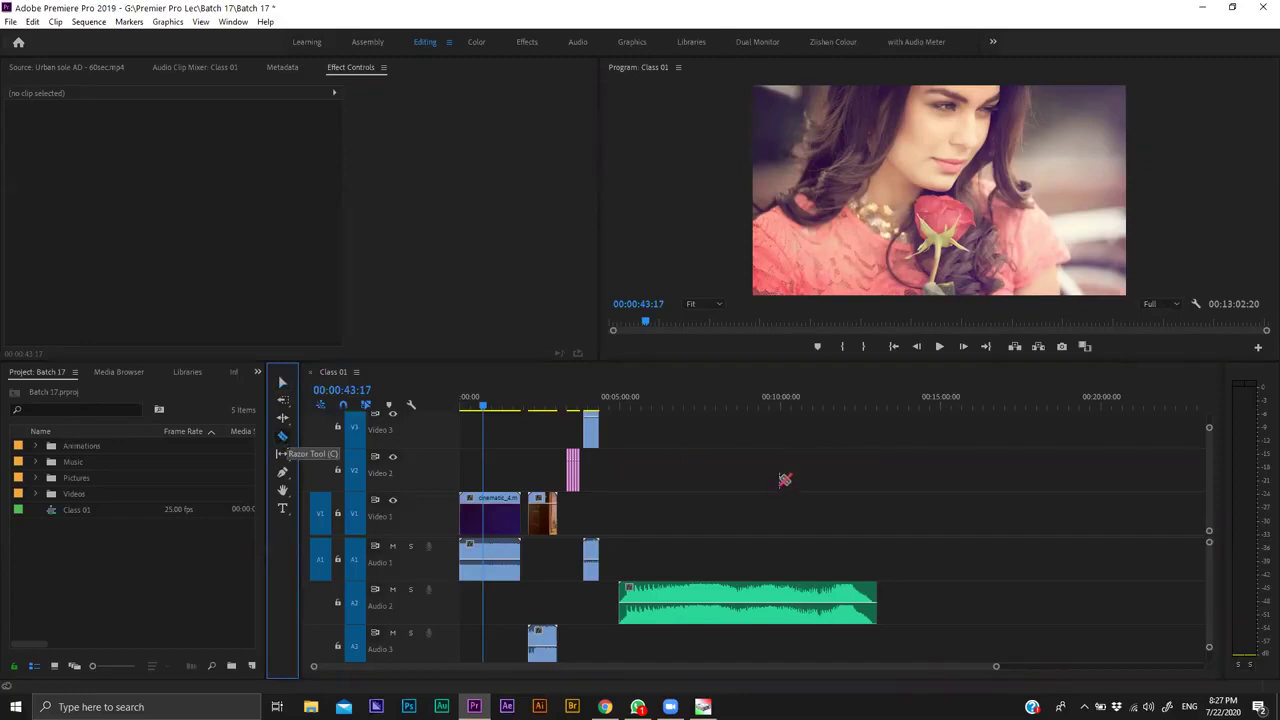
left_click(785, 480)
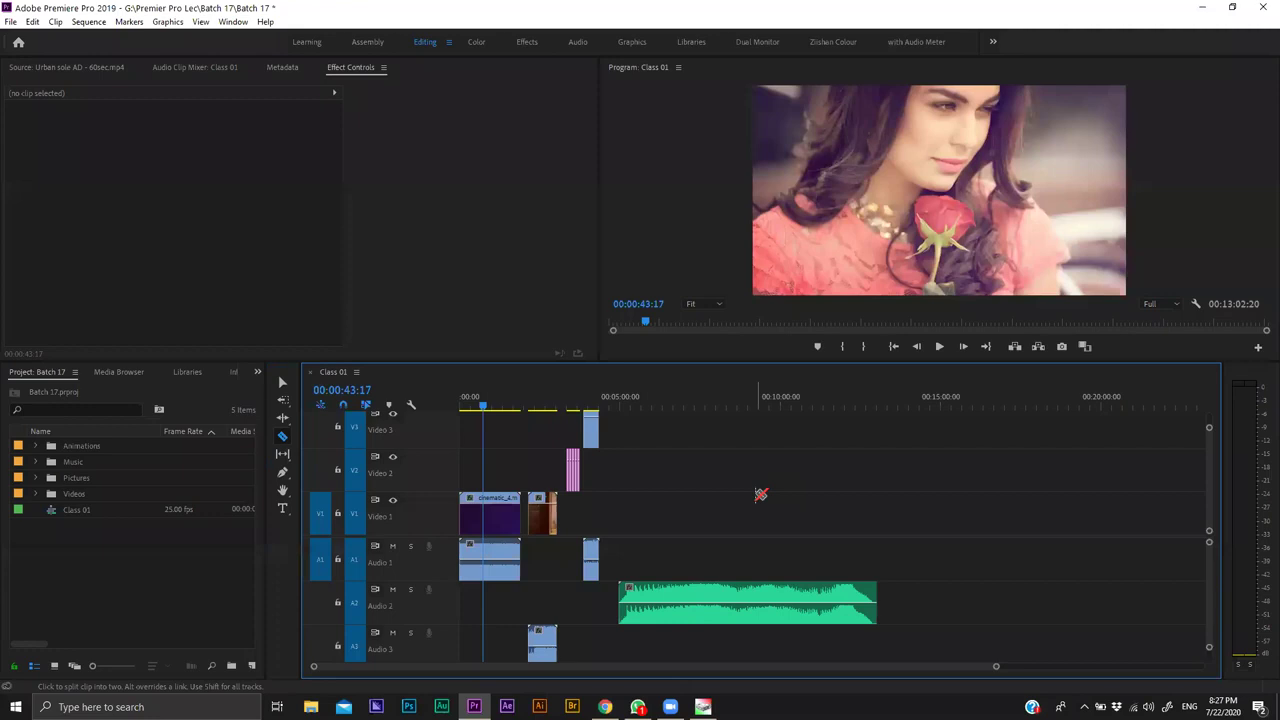
Move the playhead to the sequence start and select cinematic_4.mov together with its audio using the Selection tool.
key("equal")
key("equal")
key("equal")
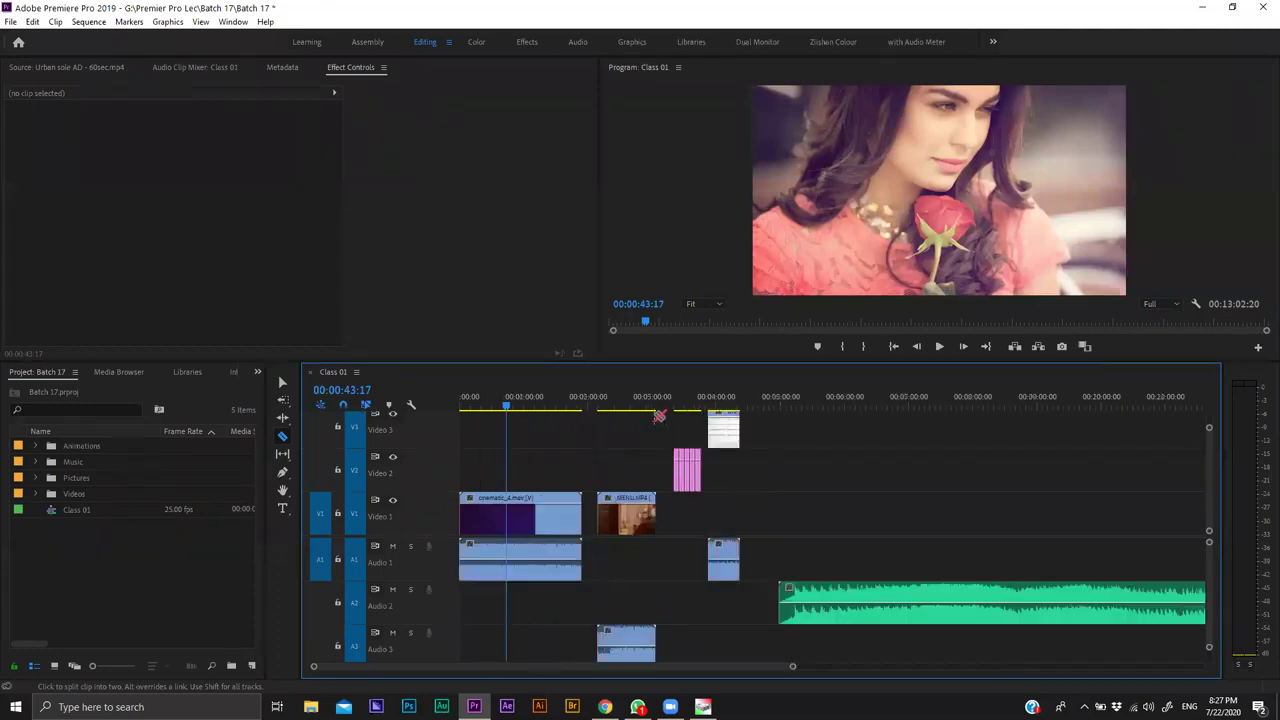
key("Up")
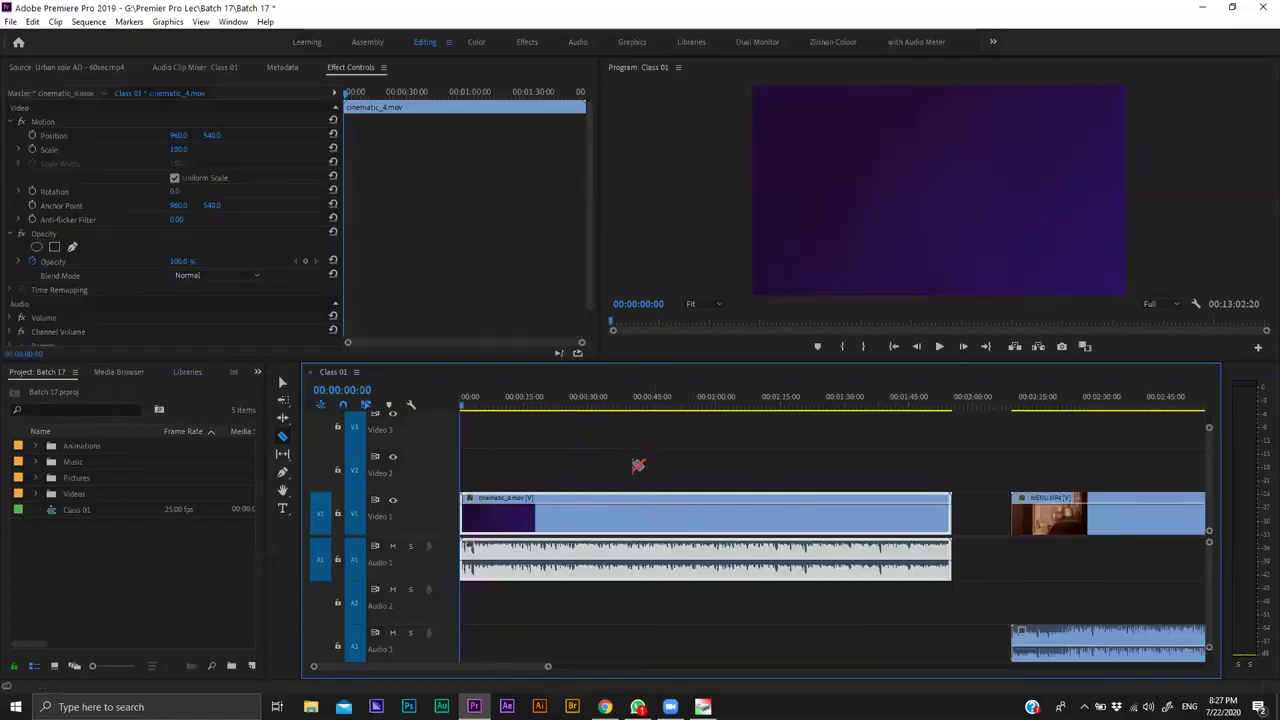
key("=")
key("=")
key("=")
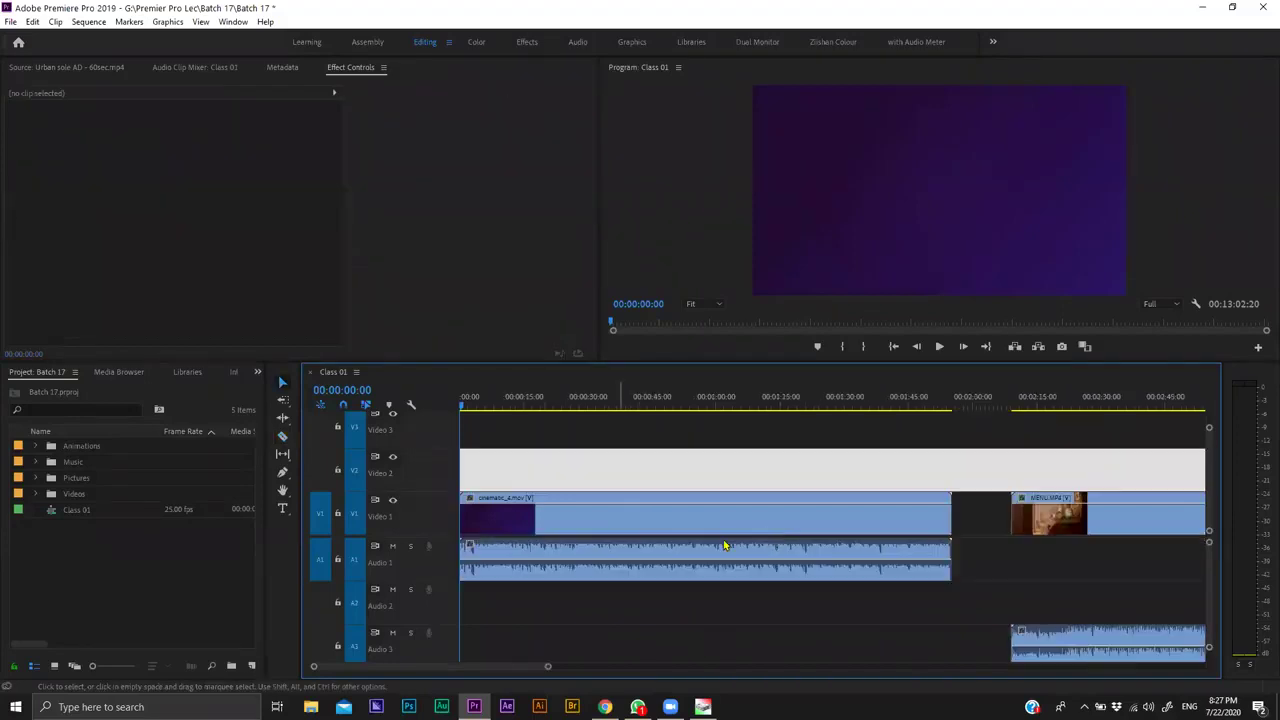
left_click(726, 556)
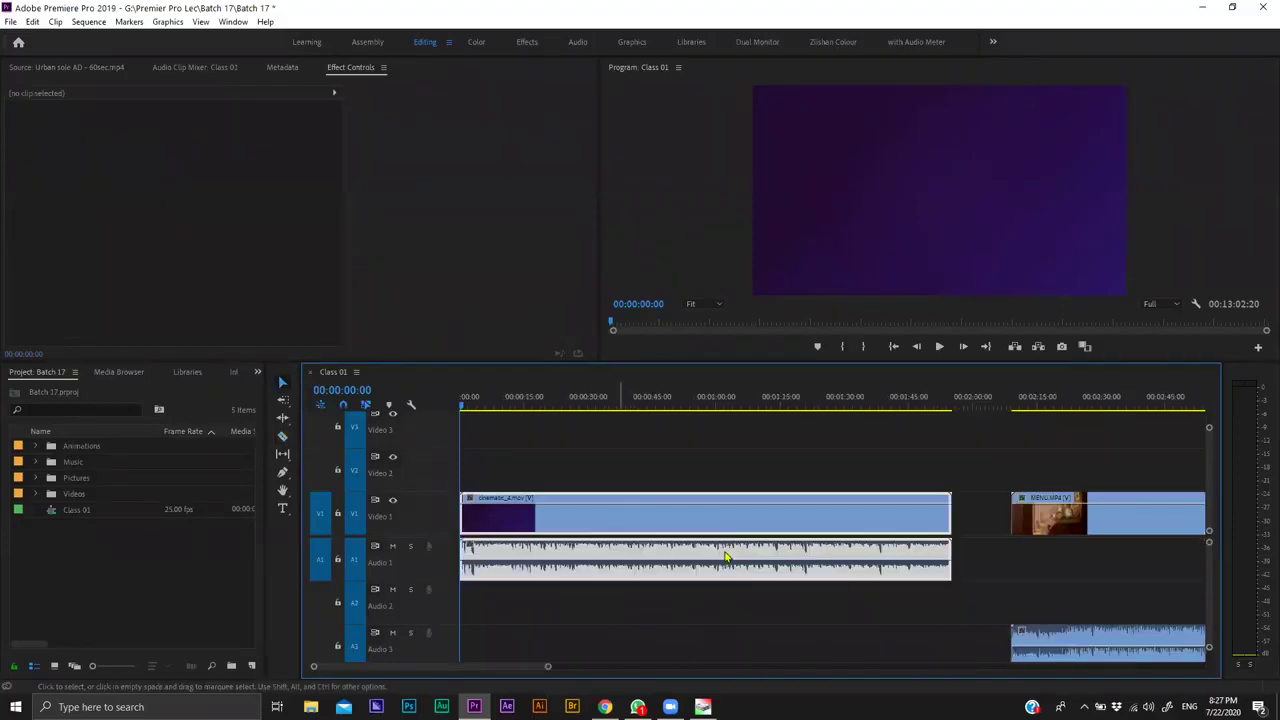
Try unlinking the video and audio of cinematic_4.mov.
left_click(553, 523)
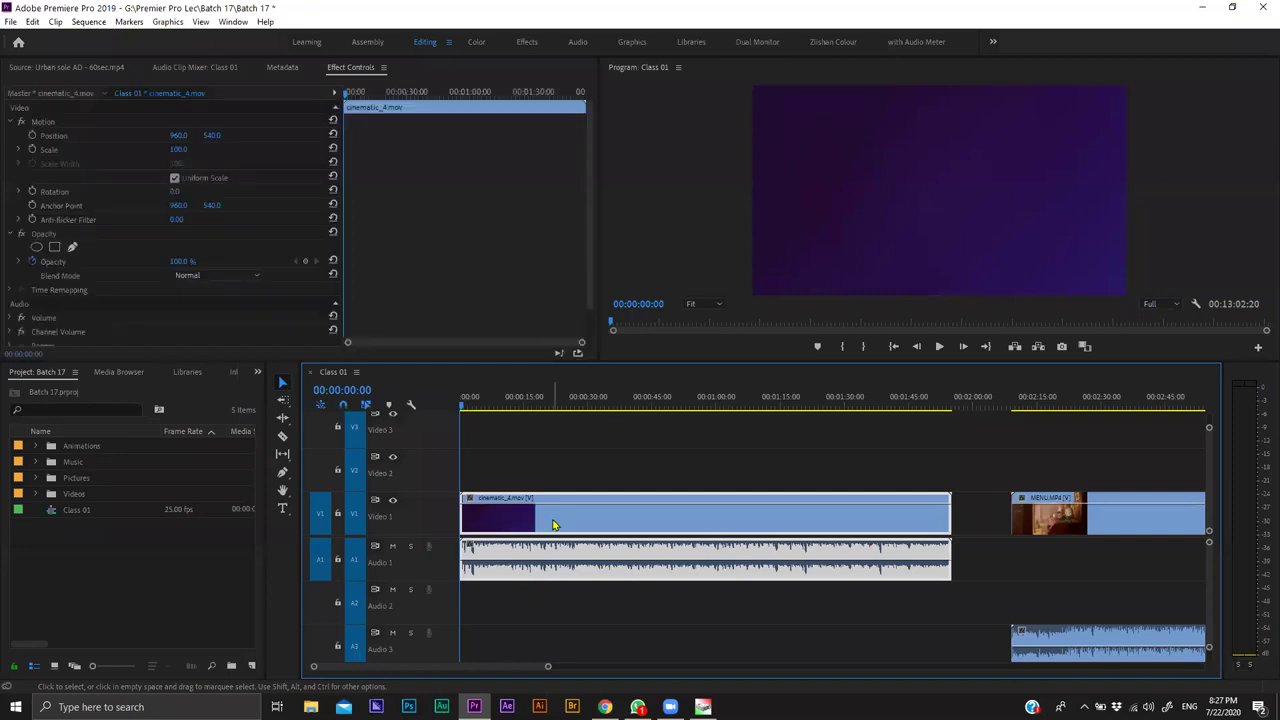
right_click(553, 523)
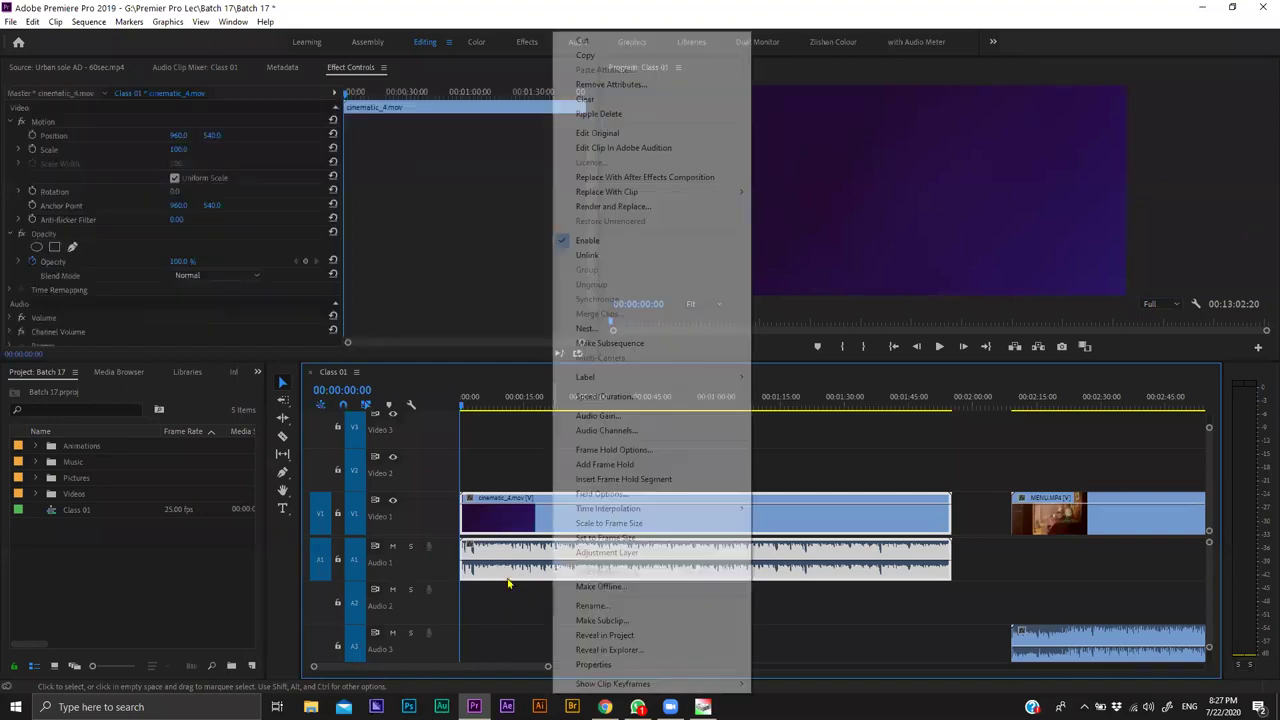
left_click(508, 580)
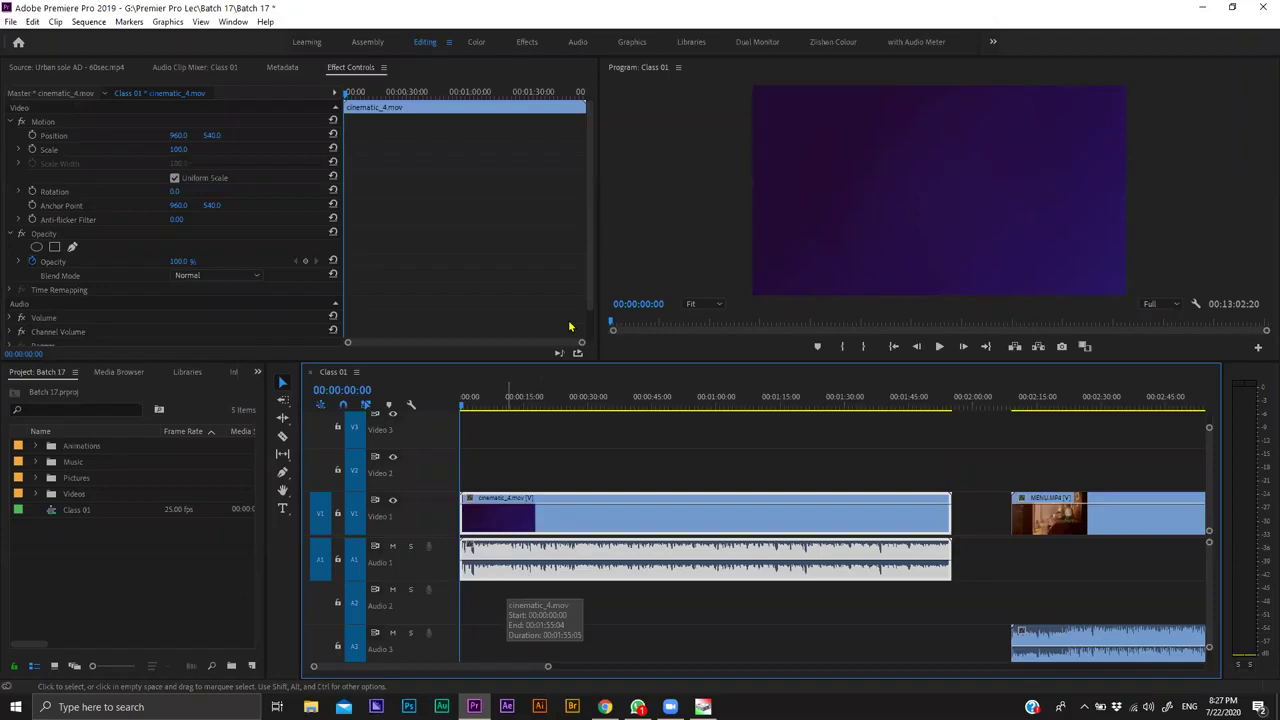
right_click(508, 514)
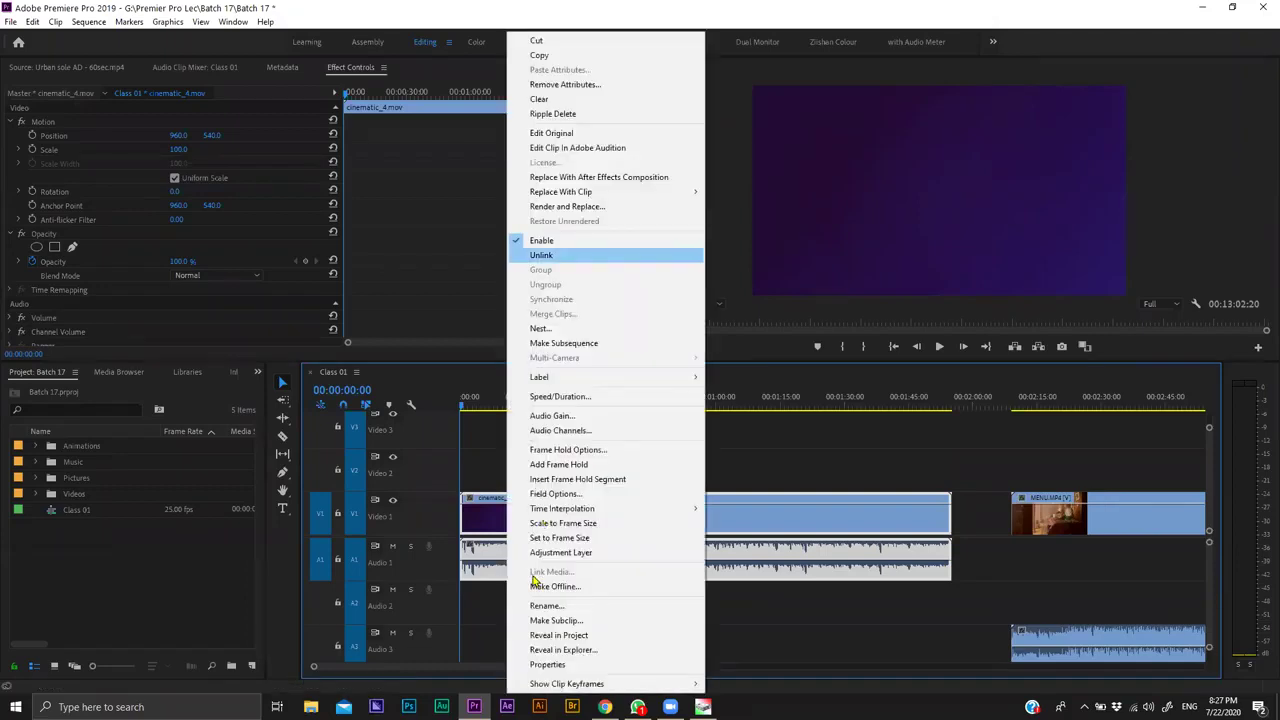
key("Return")
left_click(550, 530)
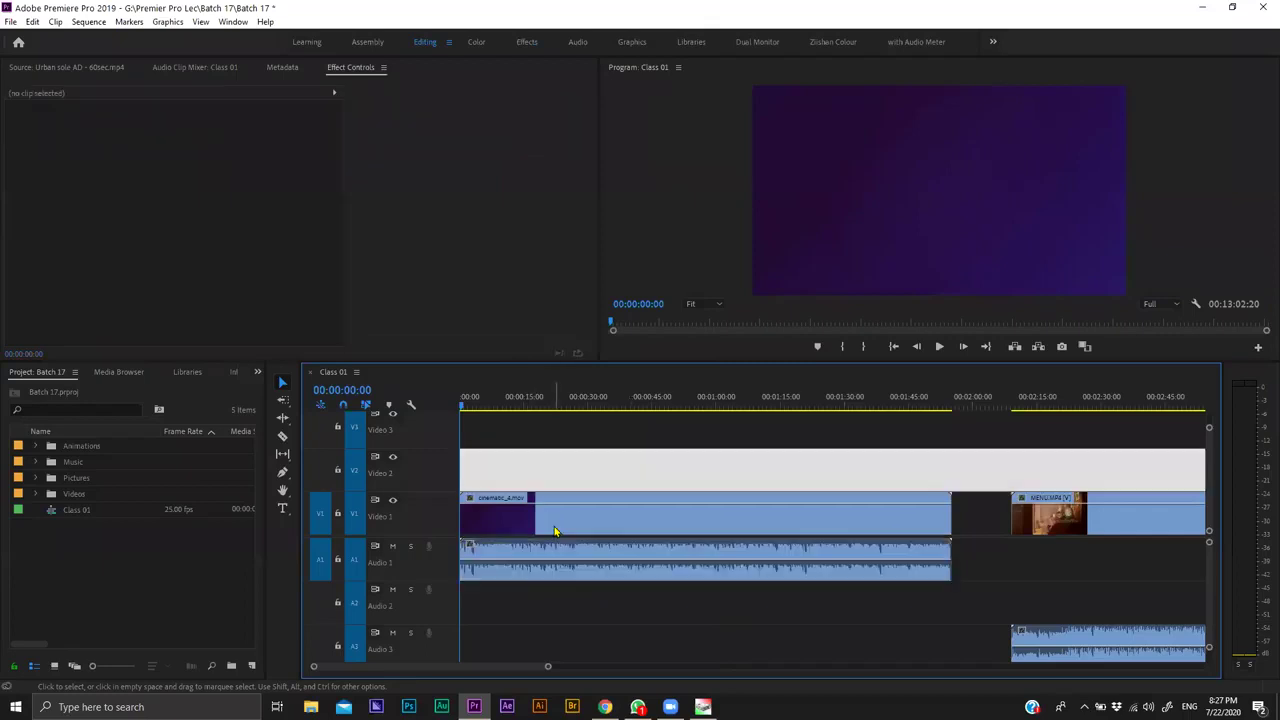
left_click(697, 461)
left_click(608, 494)
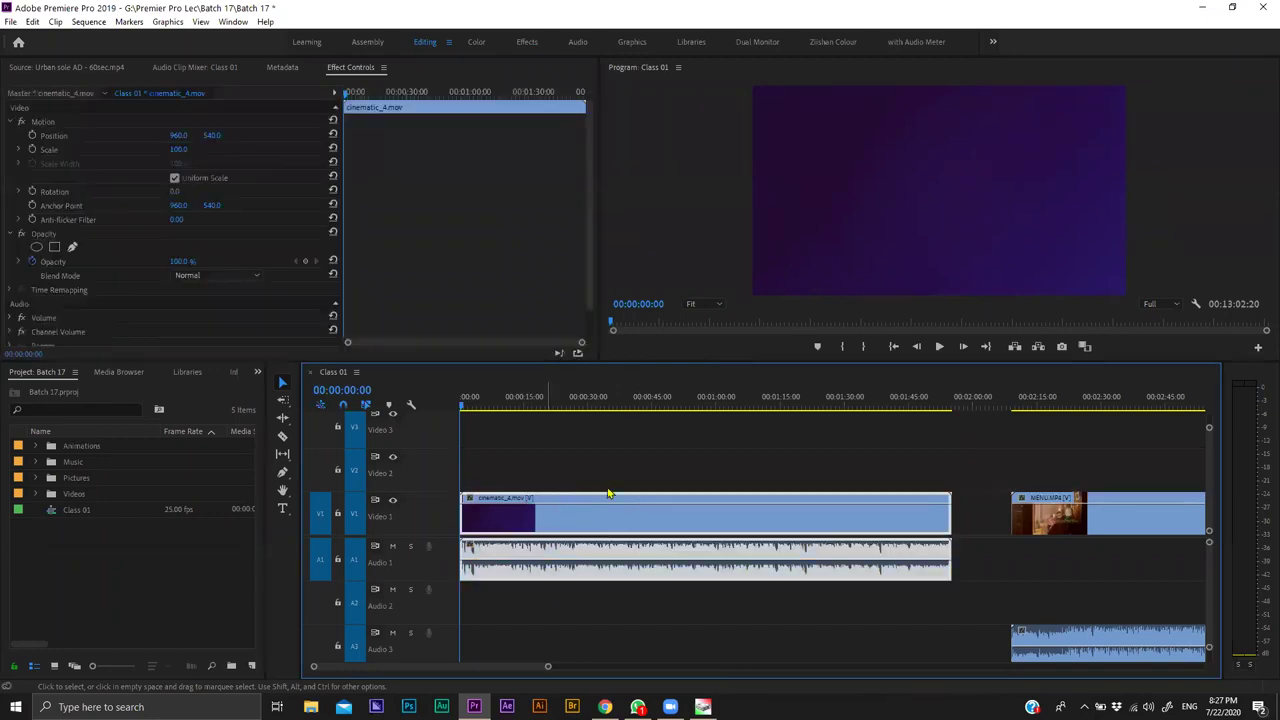
With Track Select Forward, move all clips after cinematic_4.mov about a minute and a half later.
left_click(282, 436)
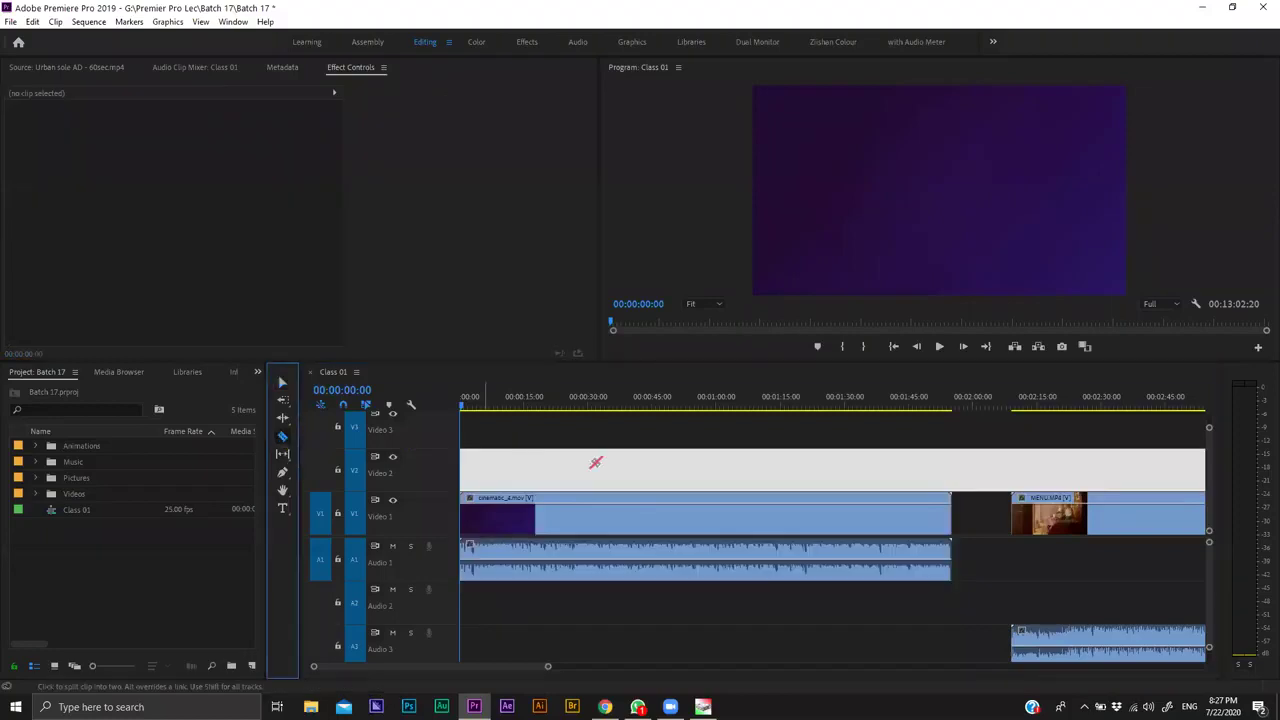
left_click(672, 517)
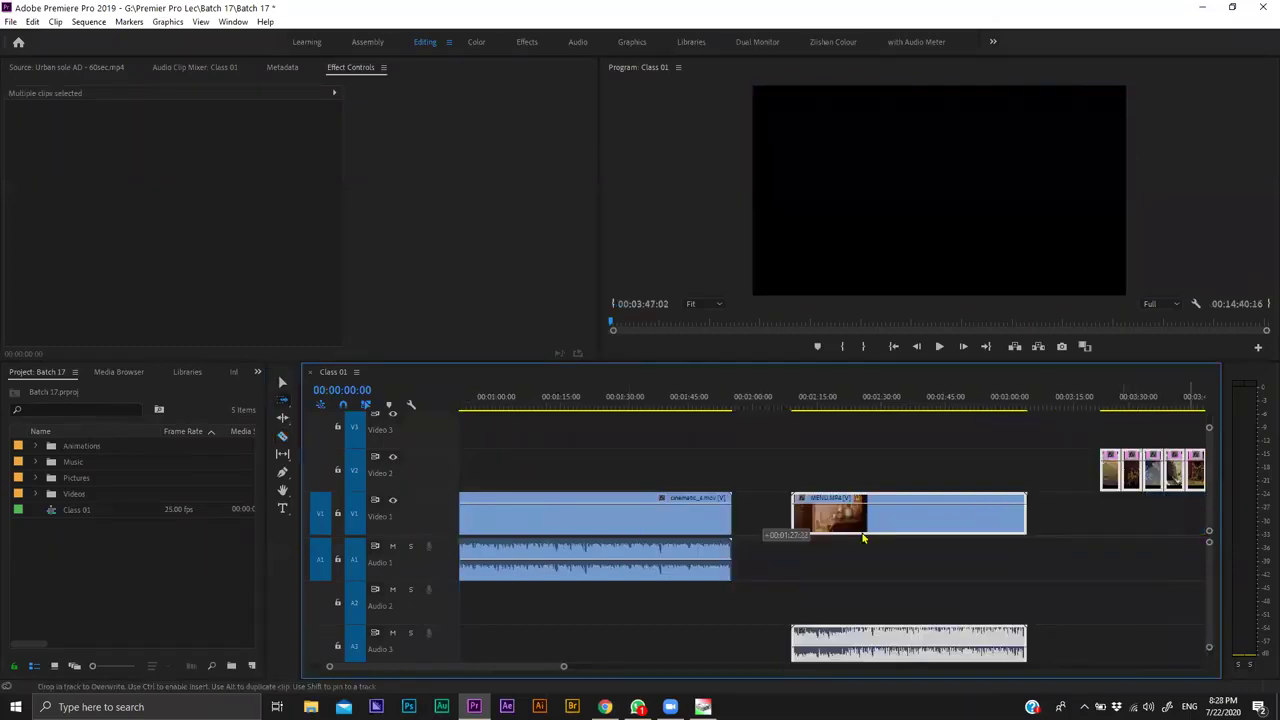
key("ctrl+z")
scroll(866, 537, "up", 2)
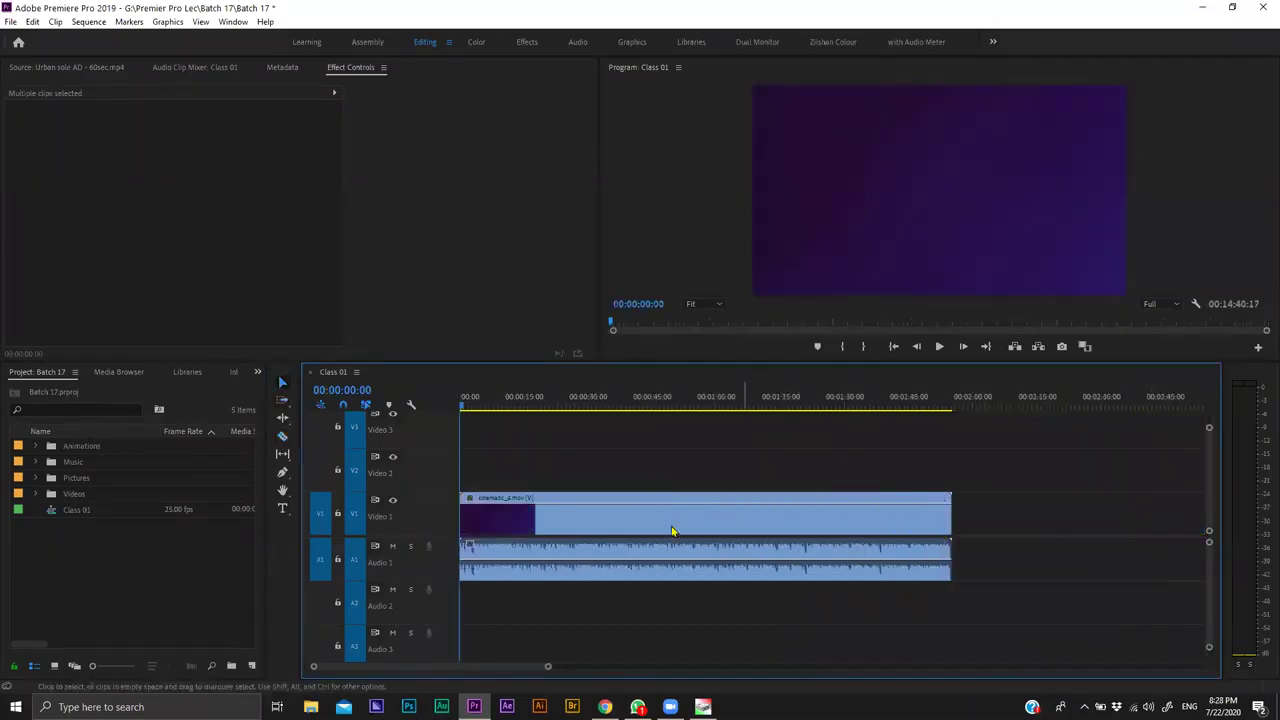
Select cinematic_4.mov and preview its footage from the sequence start.
left_click(680, 500)
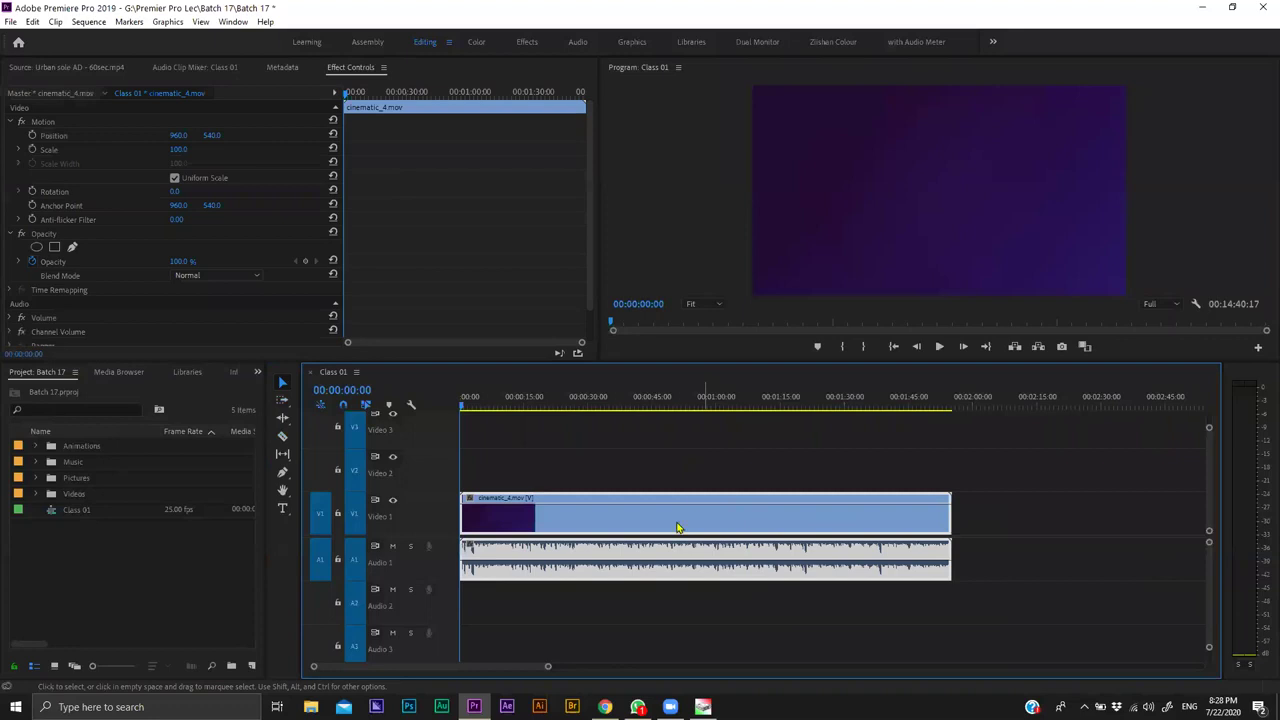
key("space")
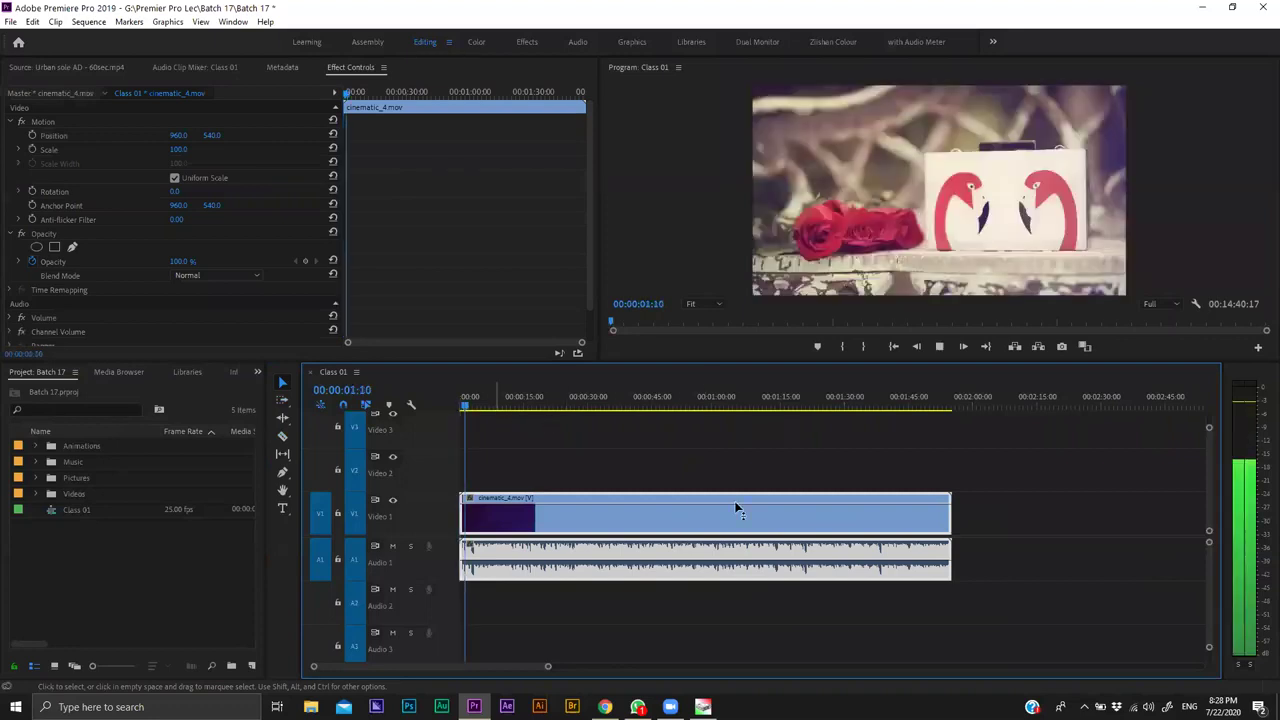
key("space")
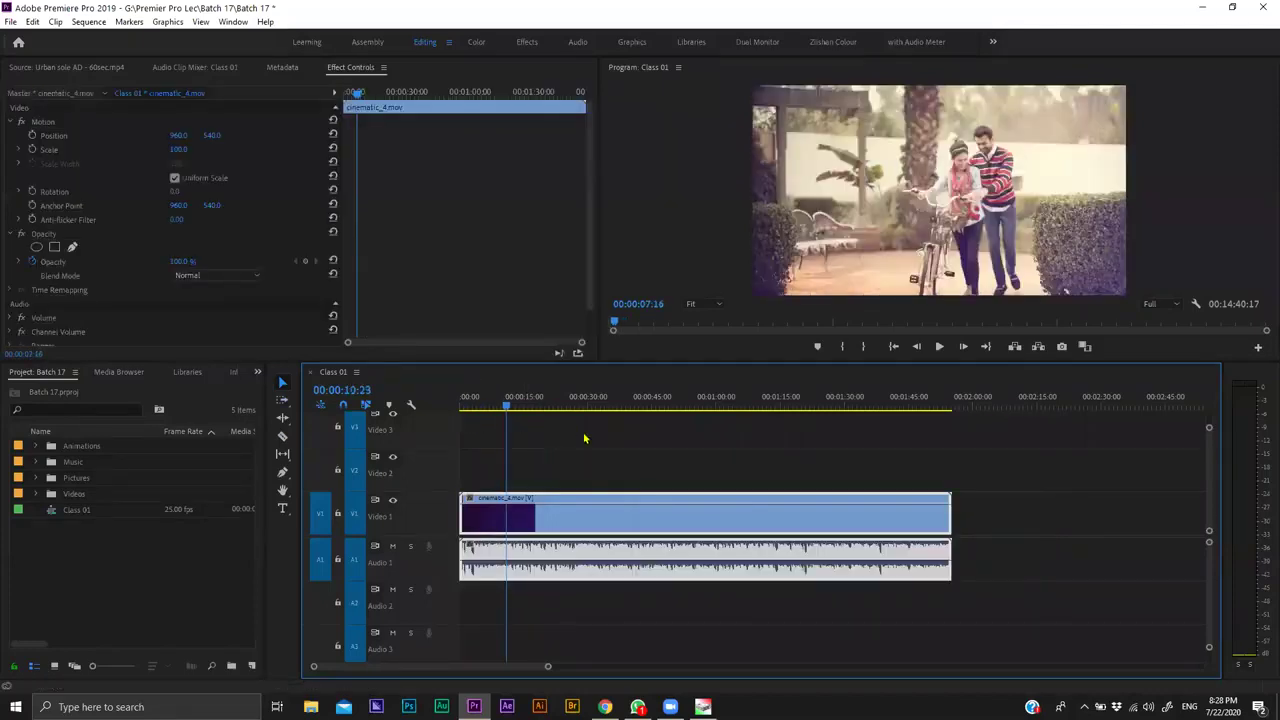
key("space")
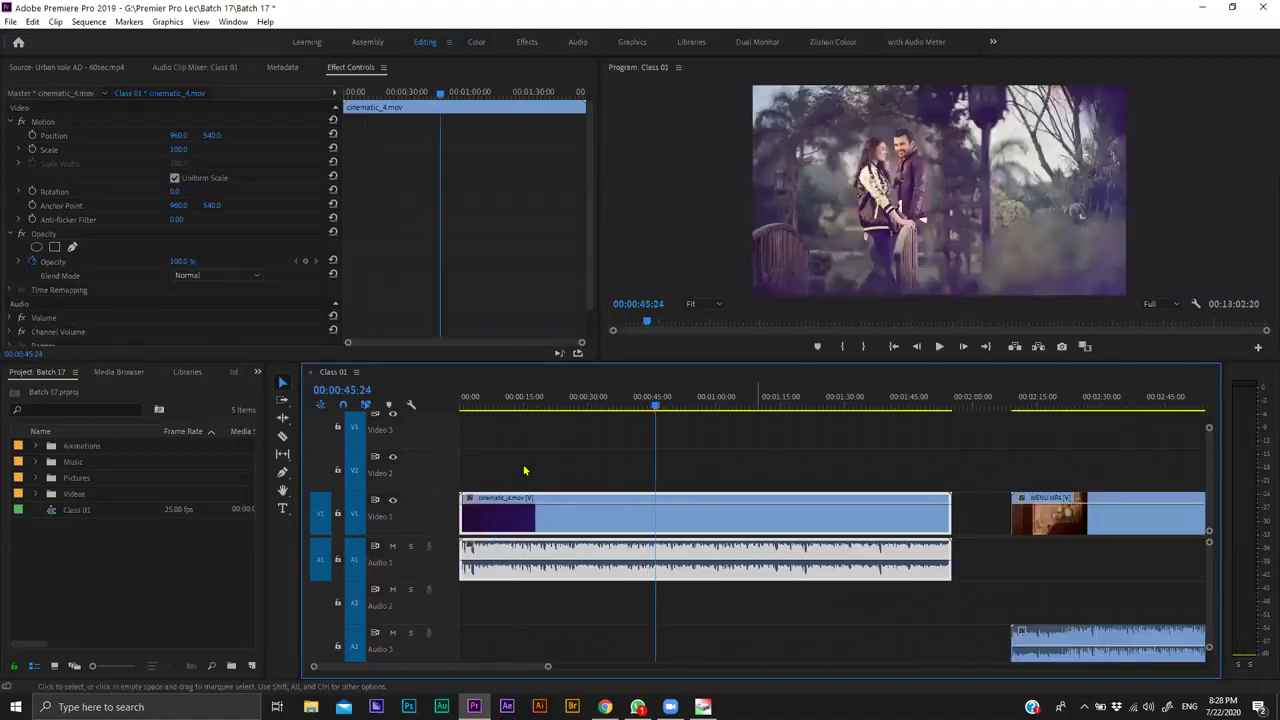
key("ctrl+z")
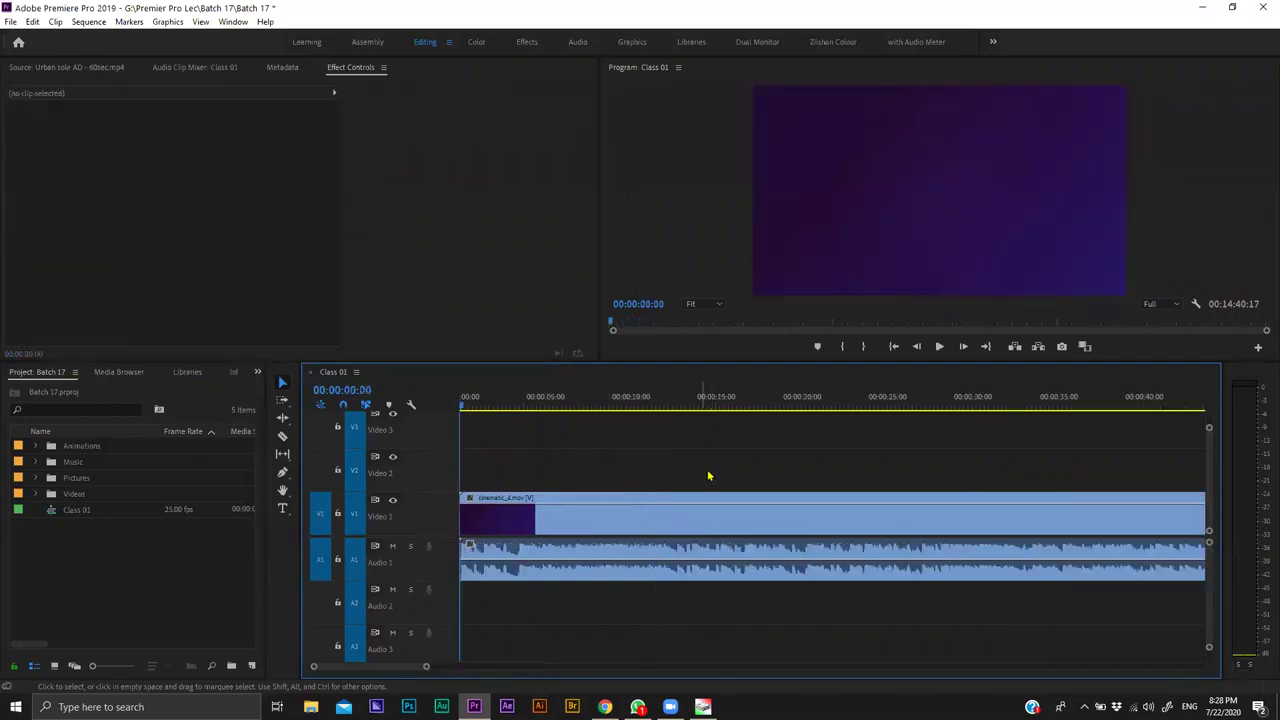
Play the opening of cinematic_4.mov and place the playhead on the first shot change at 00:00:03:11.
key("space")
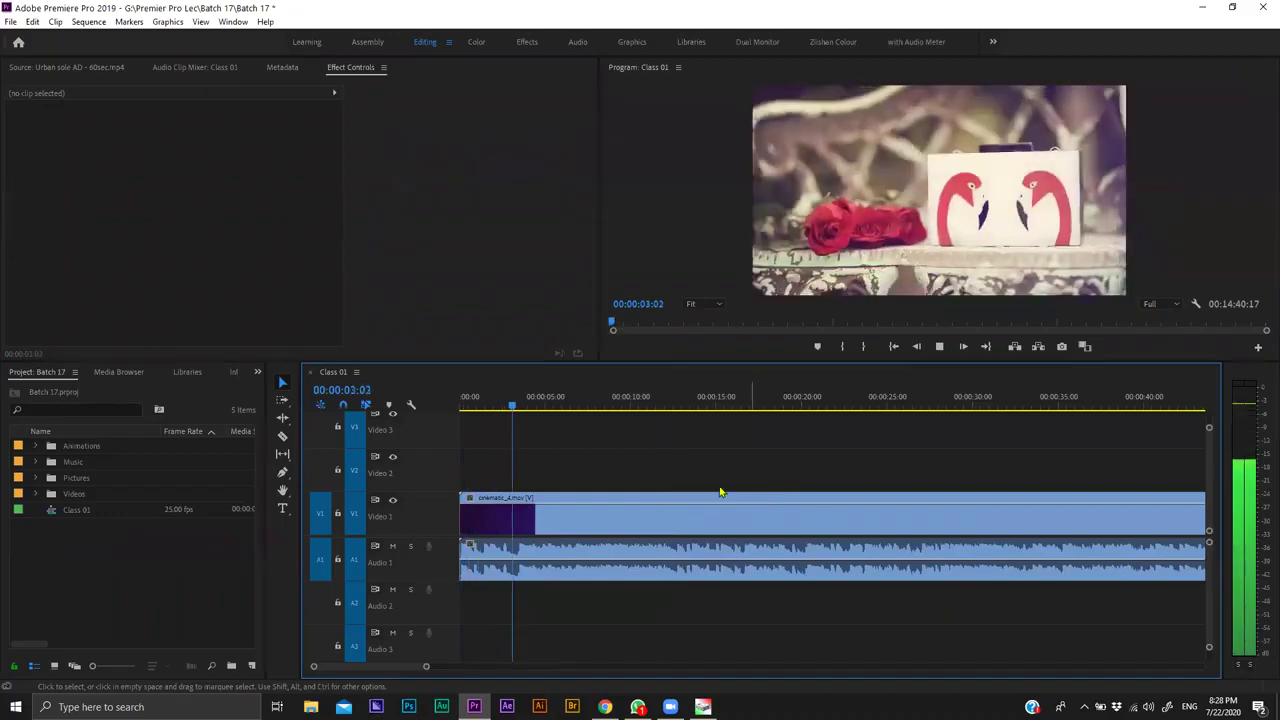
key("space")
key("equal")
key("equal")
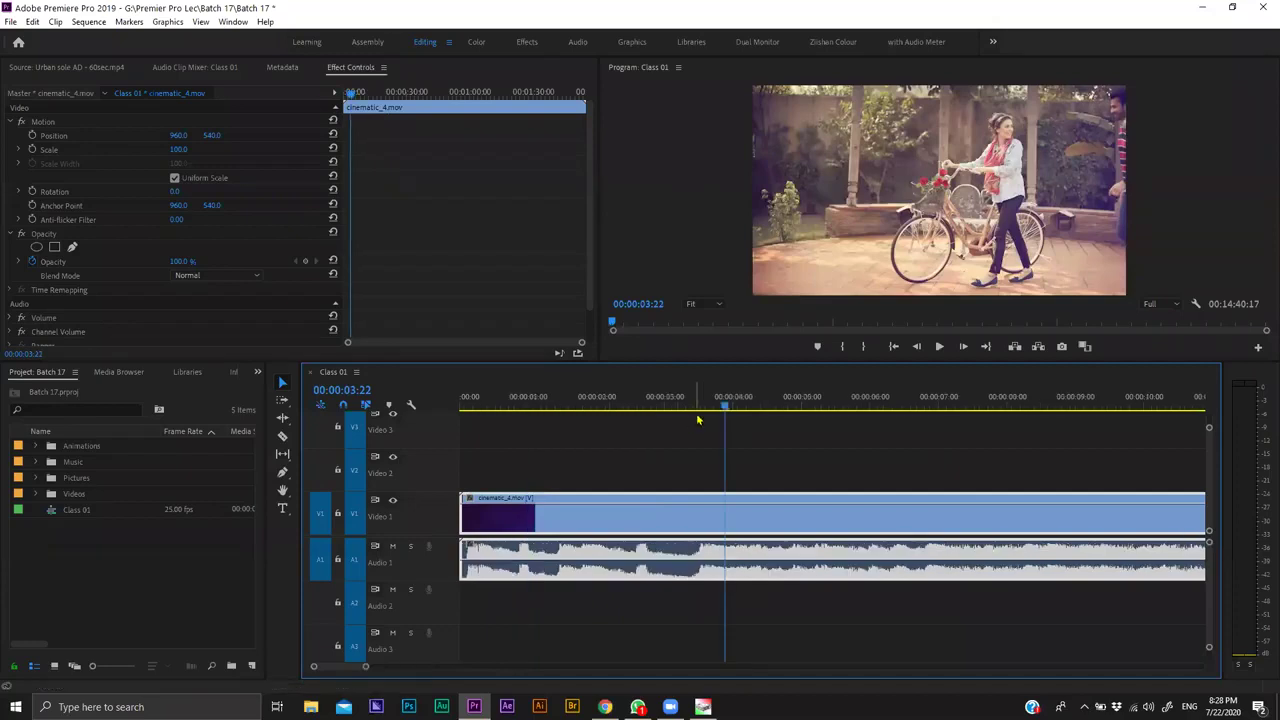
left_click(693, 407)
left_click(695, 411)
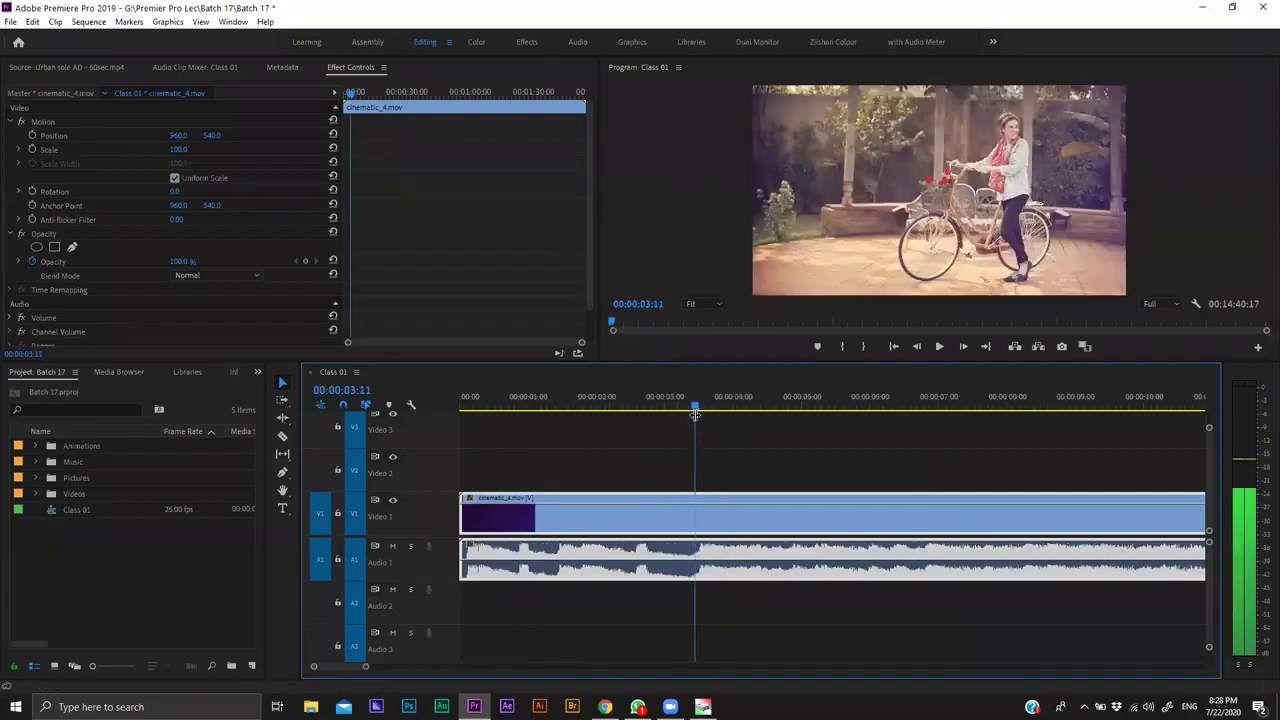
key("Left")
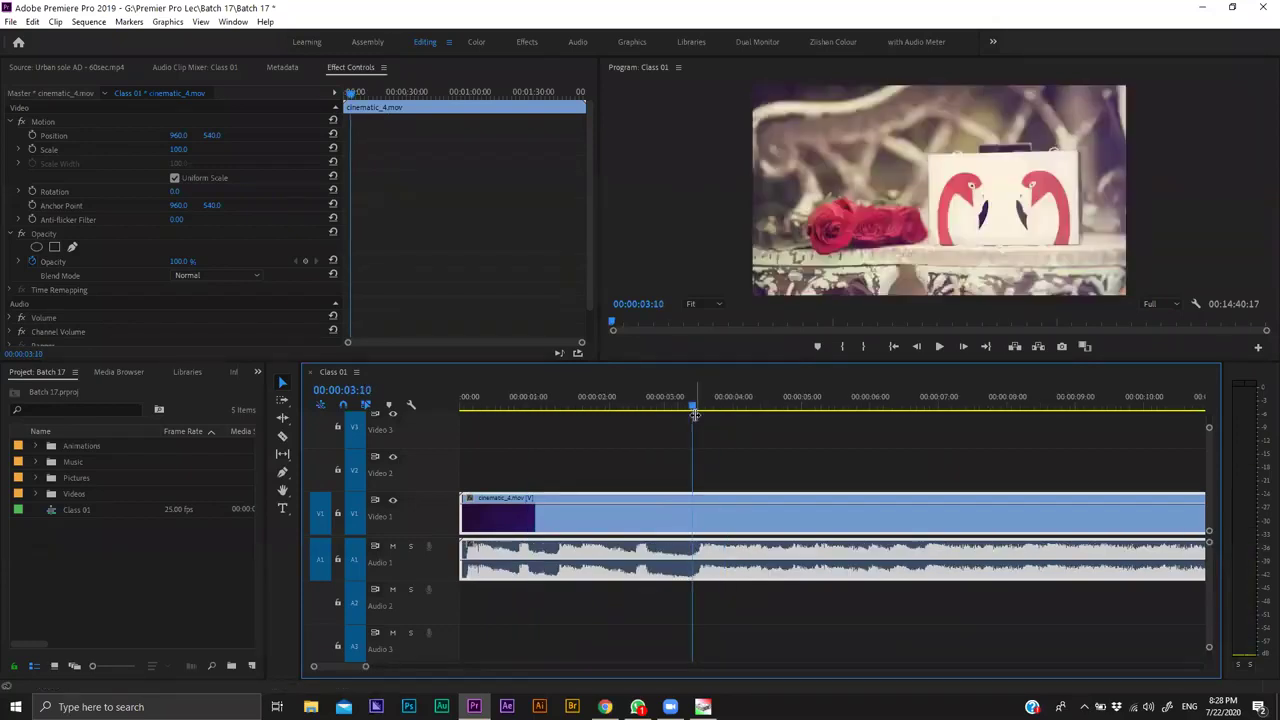
key("Right")
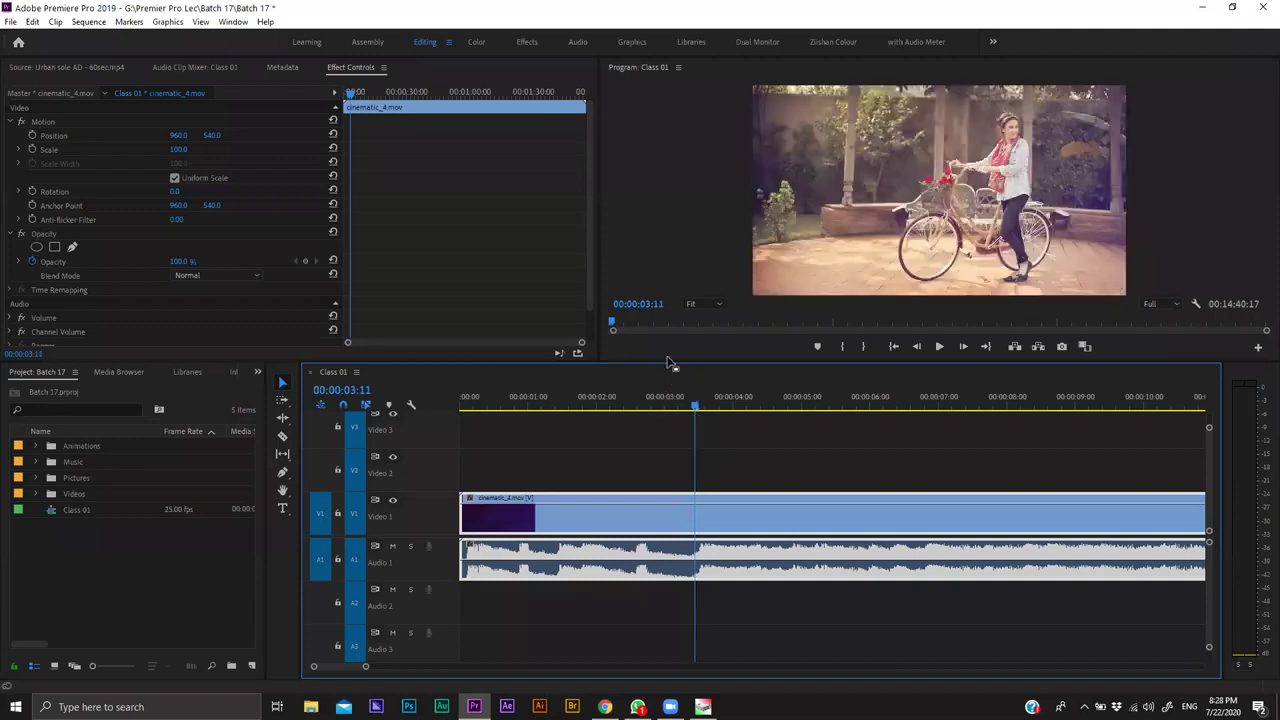
Enlarge the Program Monitor and step between frames 00:00:03:10 and 00:00:03:11 to compare both sides of the shot change.
left_click_drag(652, 363, 650, 393)
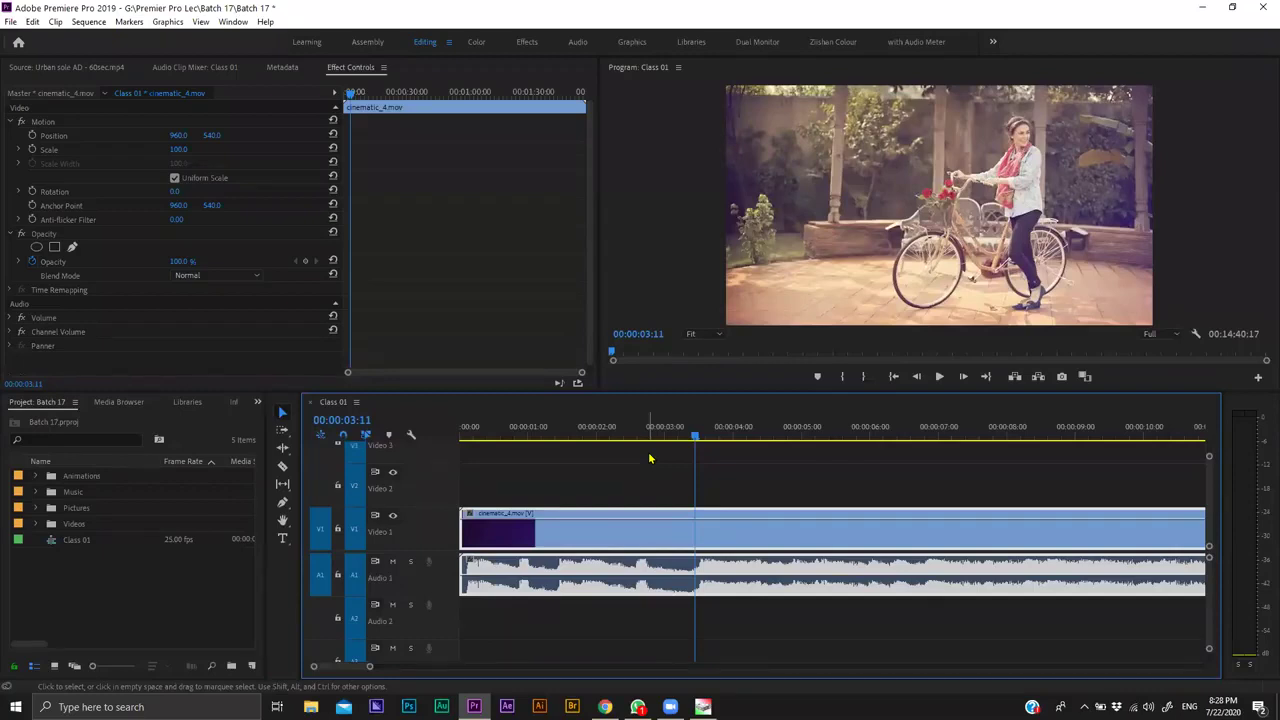
key("Left")
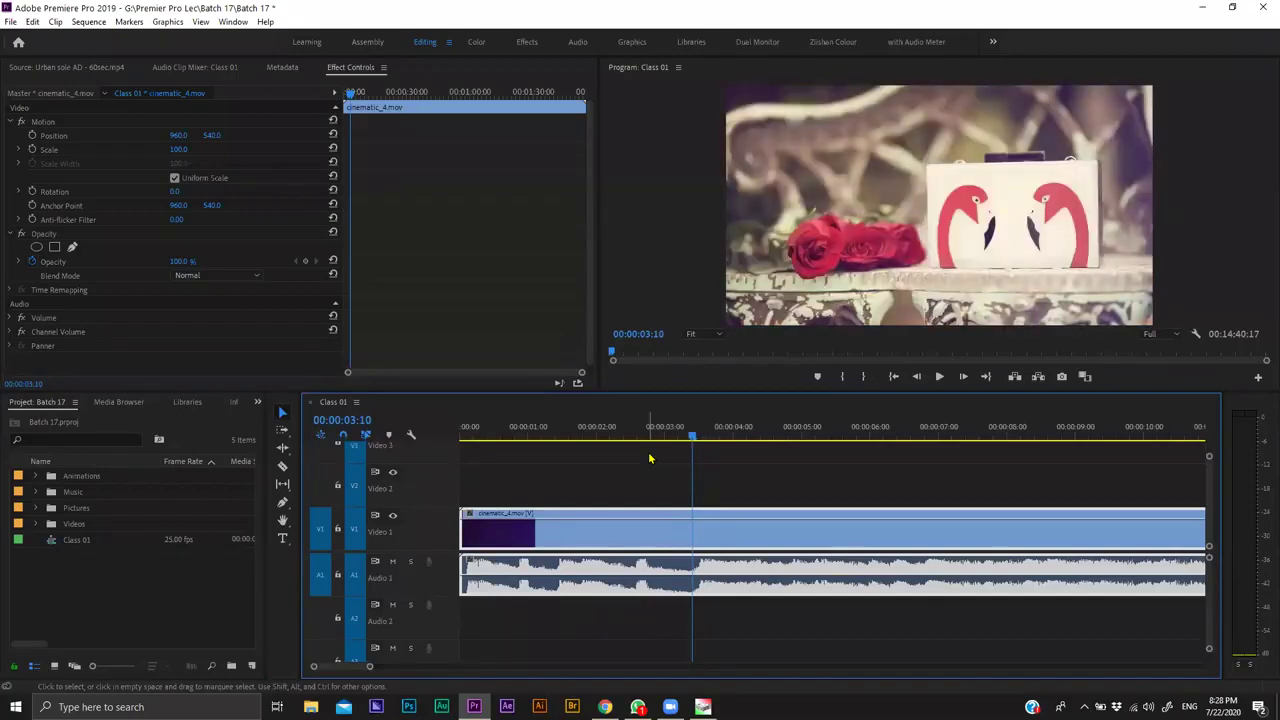
key("Right")
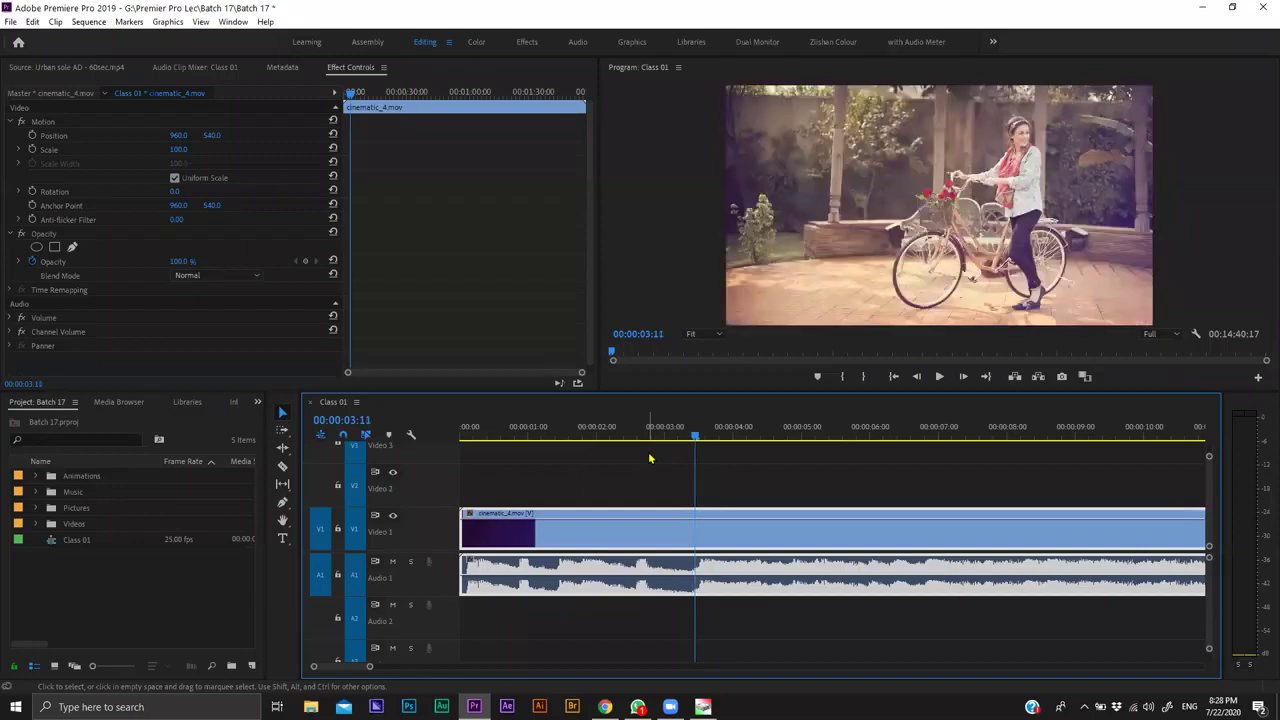
key("Left")
key("Right")
key("Left")
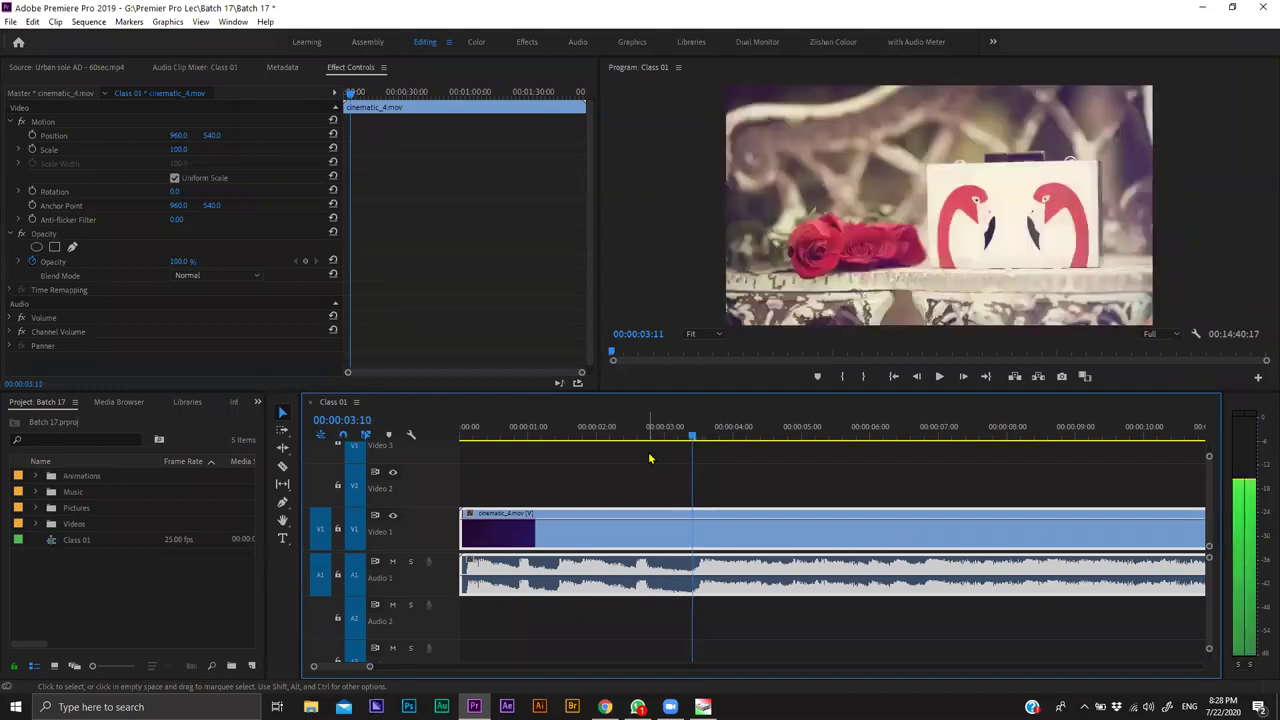
Step back and forth across frames 00:00:03:10 to 00:00:03:12 to compare the shot change, ending on 00:00:03:11.
key("Right")
key("Left")
key("Right")
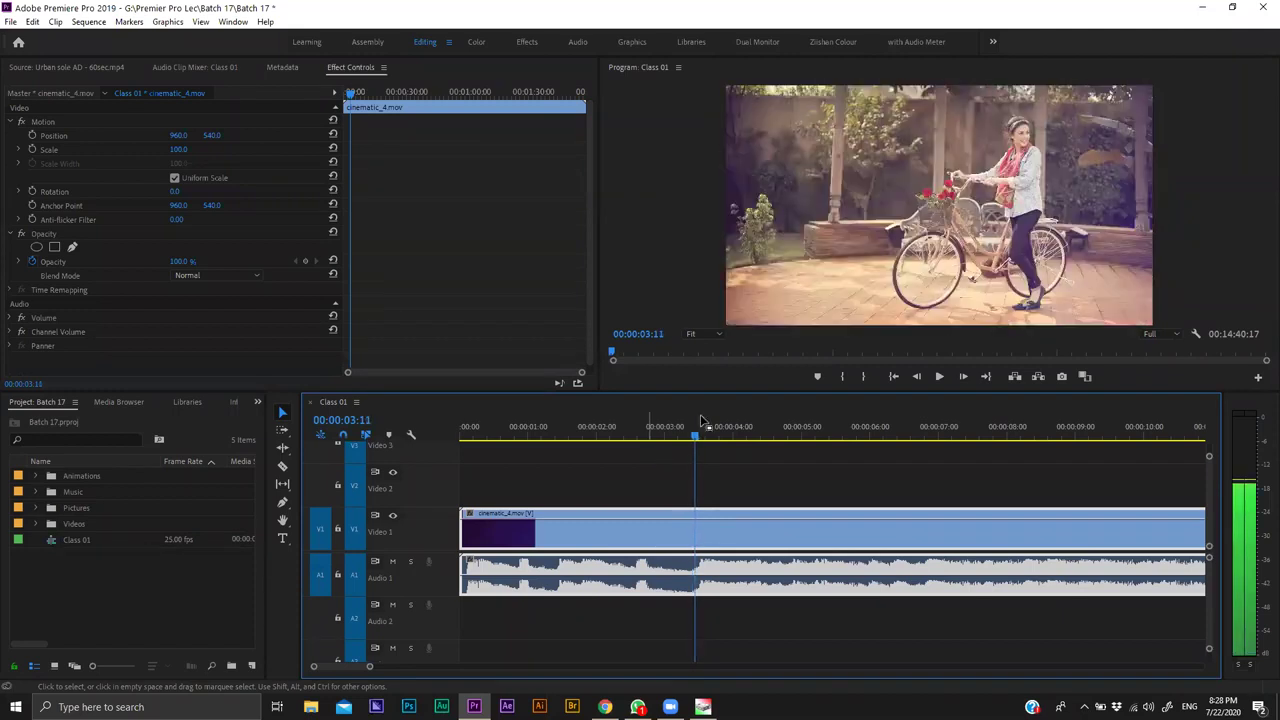
left_click(917, 378)
left_click(966, 378)
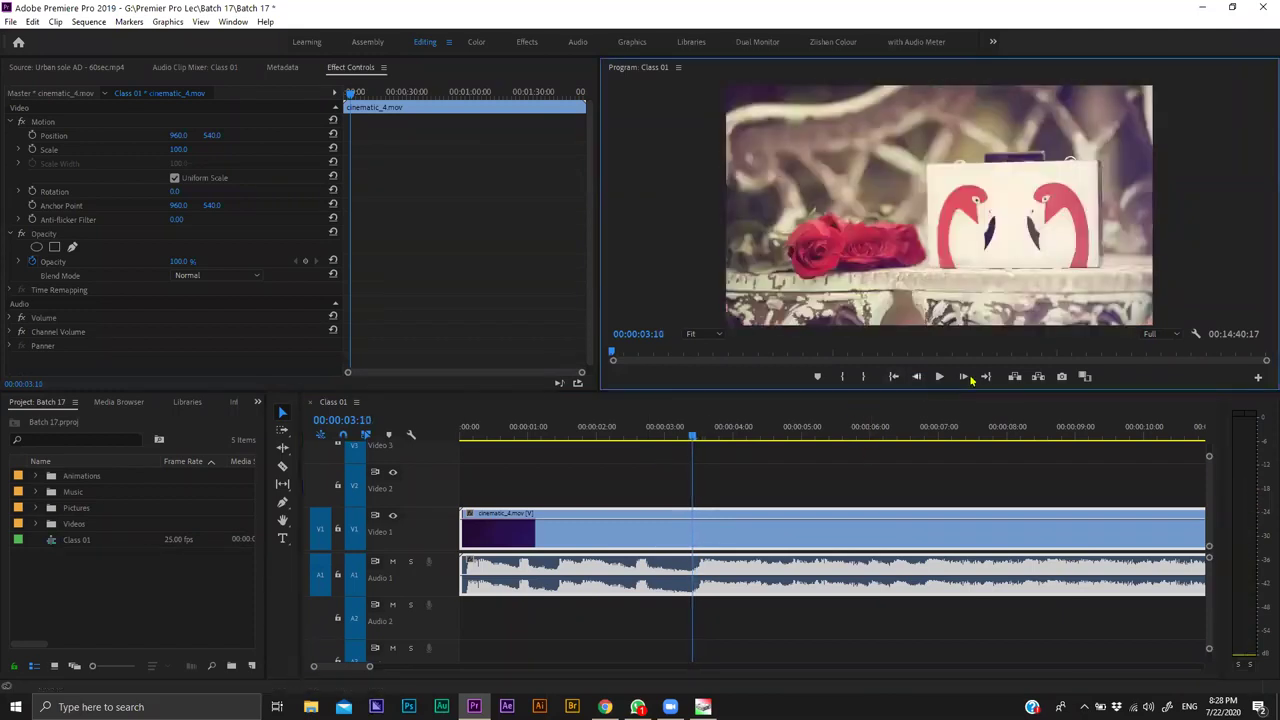
key("Right")
key("Left")
key("Right")
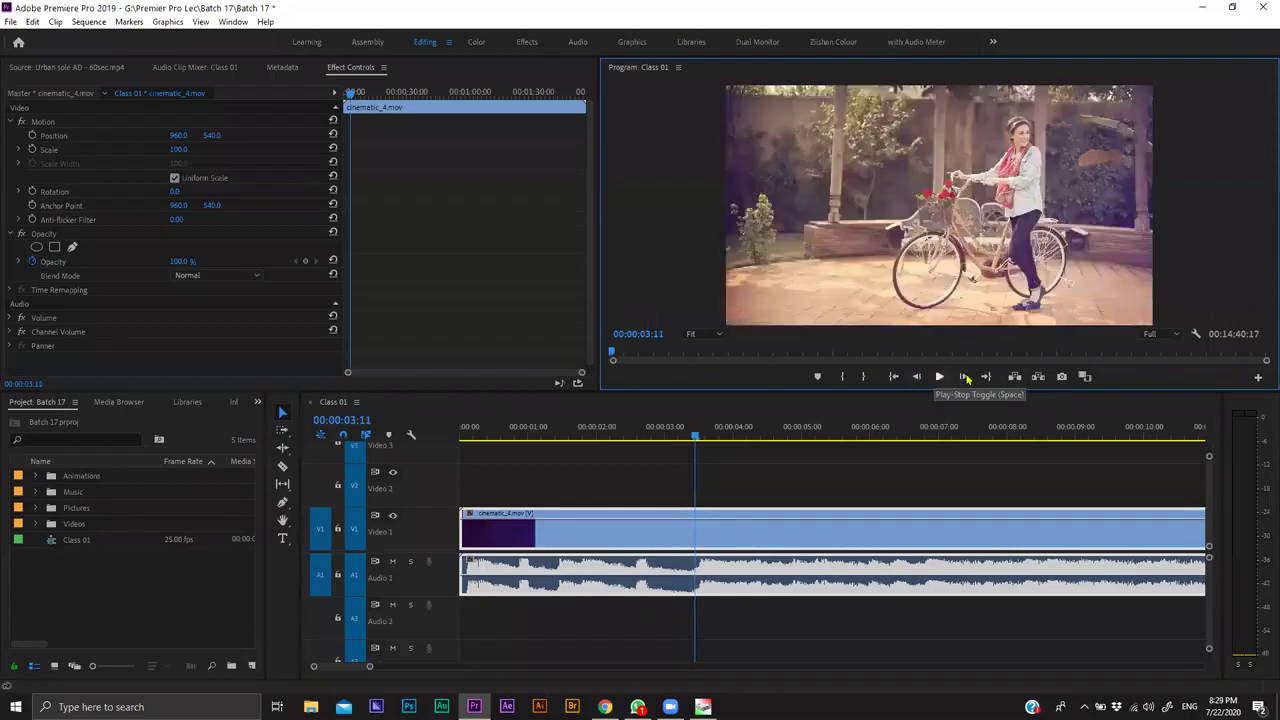
left_click(966, 378)
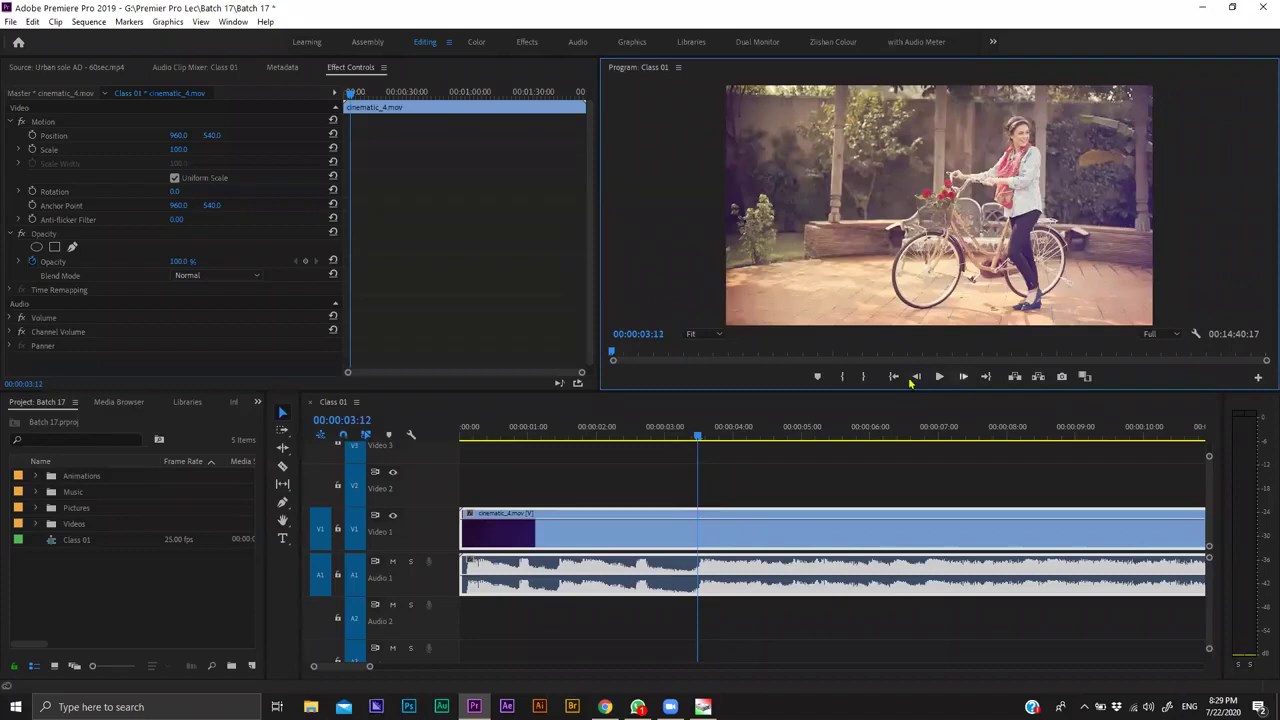
left_click(917, 378)
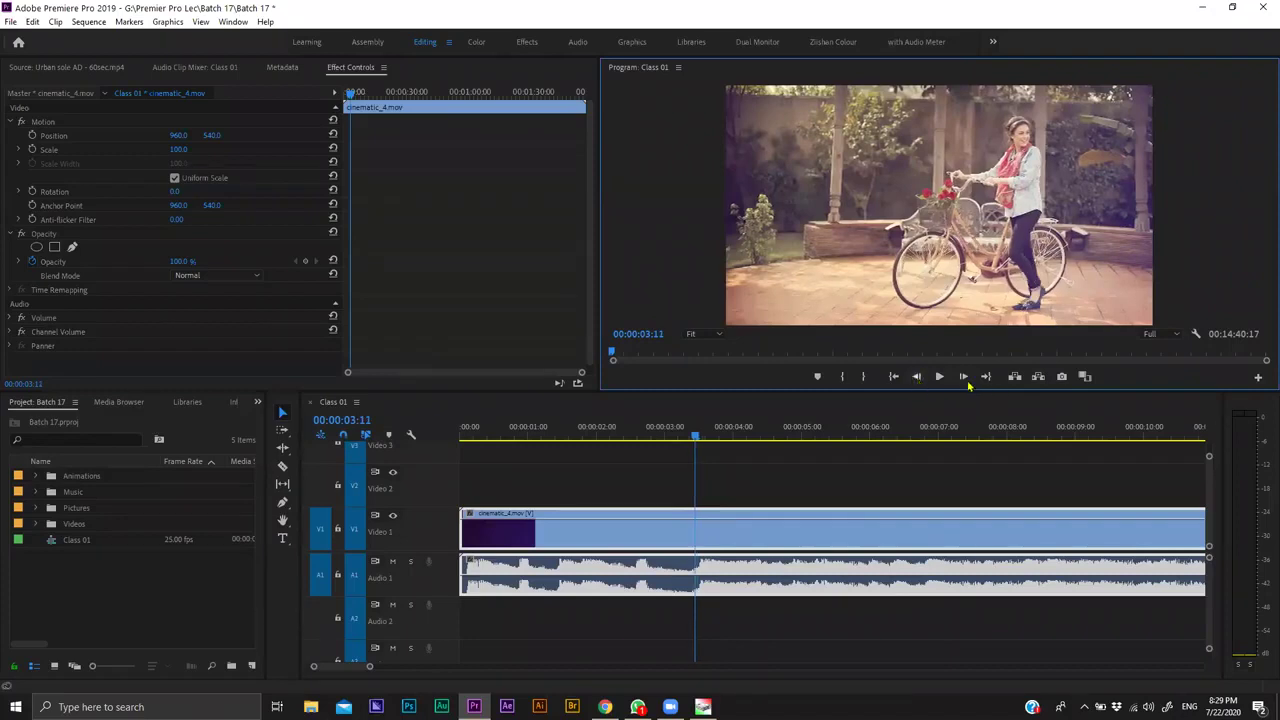
left_click(964, 377)
key("Left")
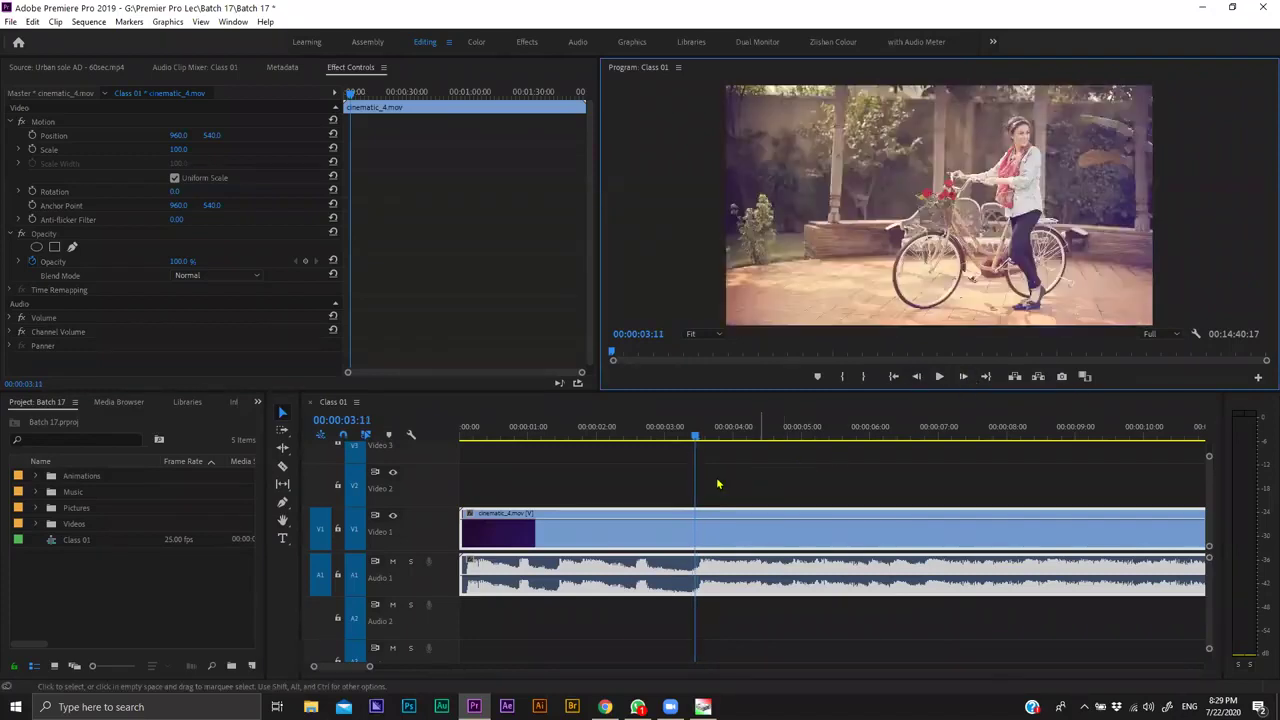
Split cinematic_4.mov at 00:00:03:11 with the Razor tool and return to the Selection tool.
left_click(283, 467)
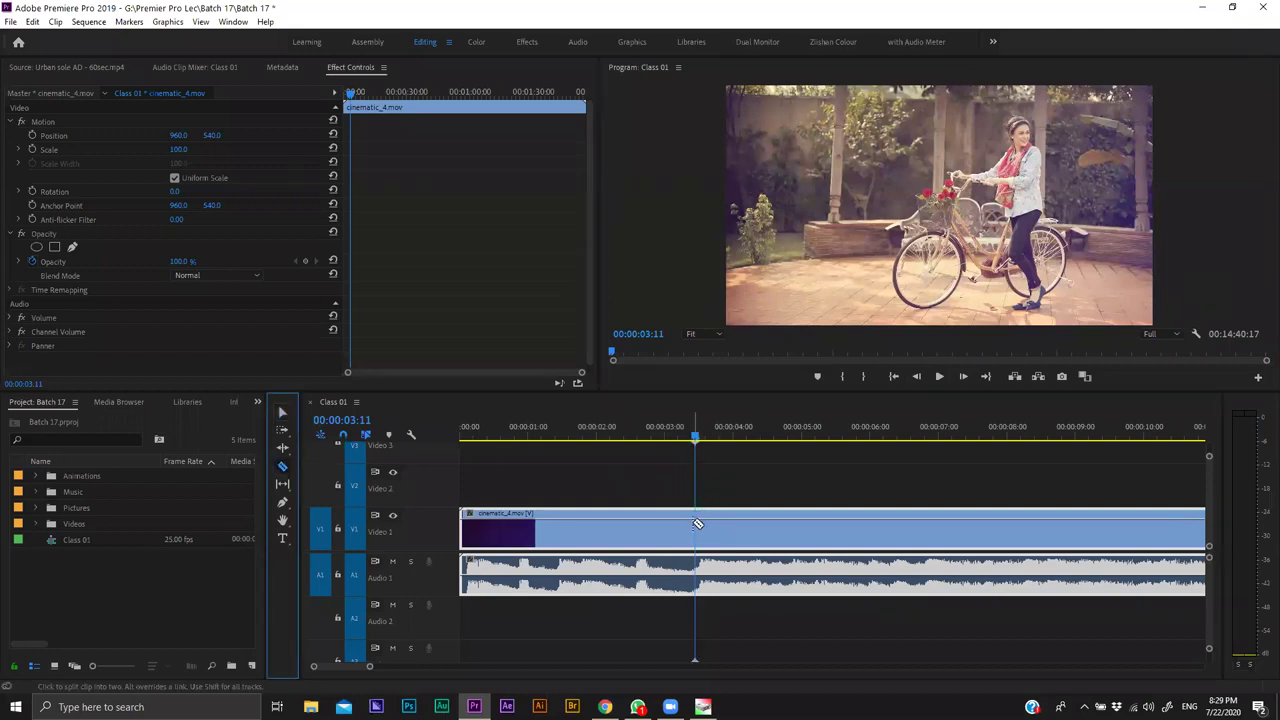
left_click(697, 524)
key("v")
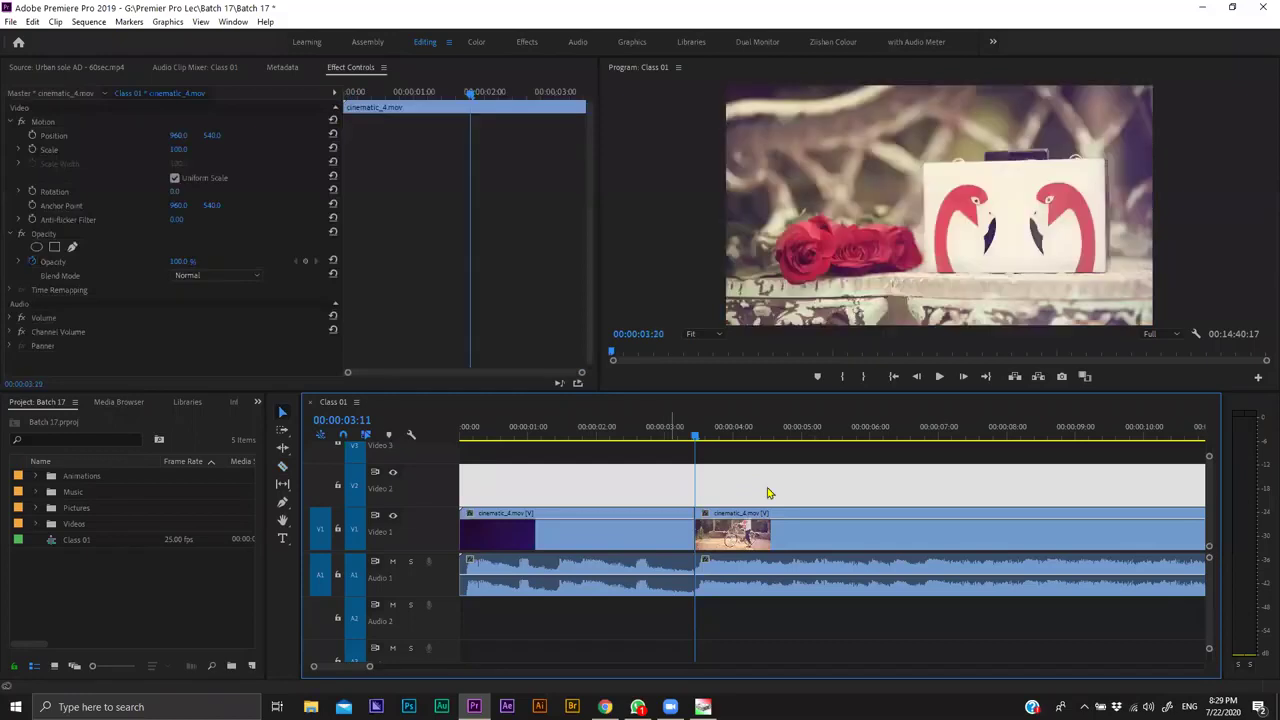
Move the second part of the split cinematic_4.mov about 7 seconds later to open a gap after the first part.
key("Home")
left_click(808, 559)
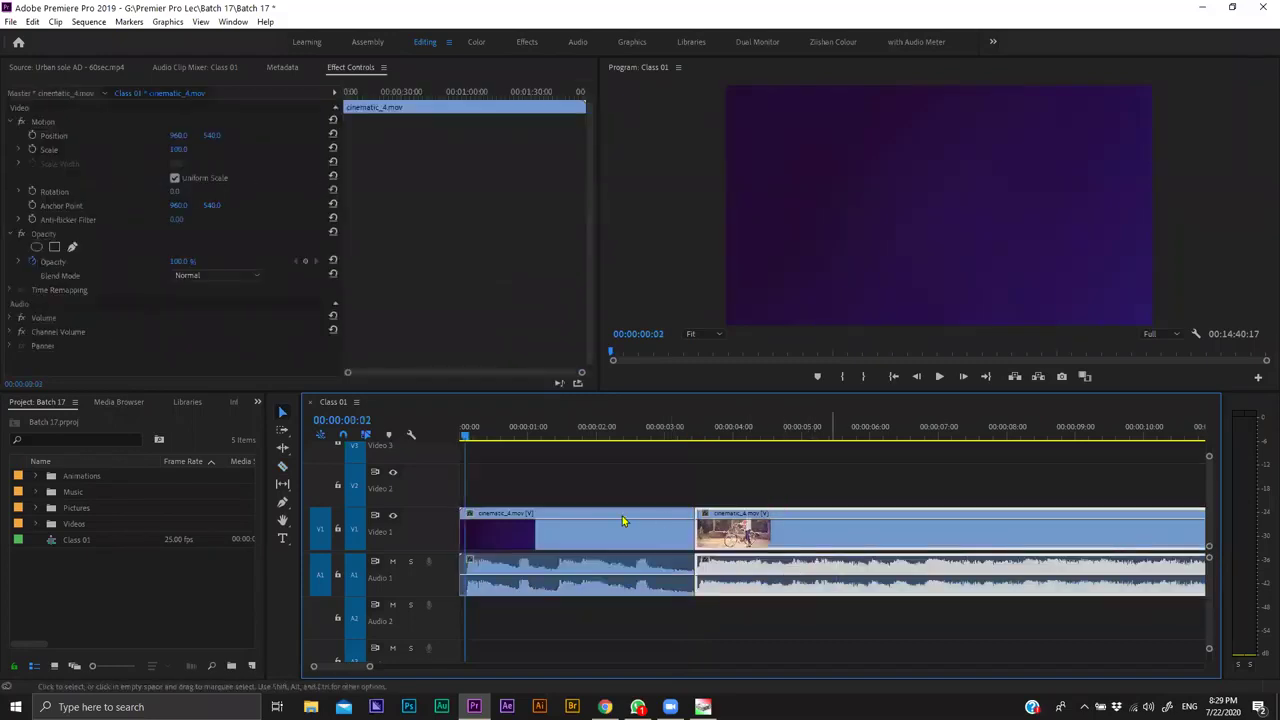
key("minus")
key("minus")
left_click_drag(491, 485, 708, 522)
left_click_drag(584, 489, 408, 559)
key("minus")
key("minus")
left_click(571, 491)
Select the first cinematic_4.mov segment and play it through to the gap at a closer timeline view.
left_click(465, 527)
key("space")
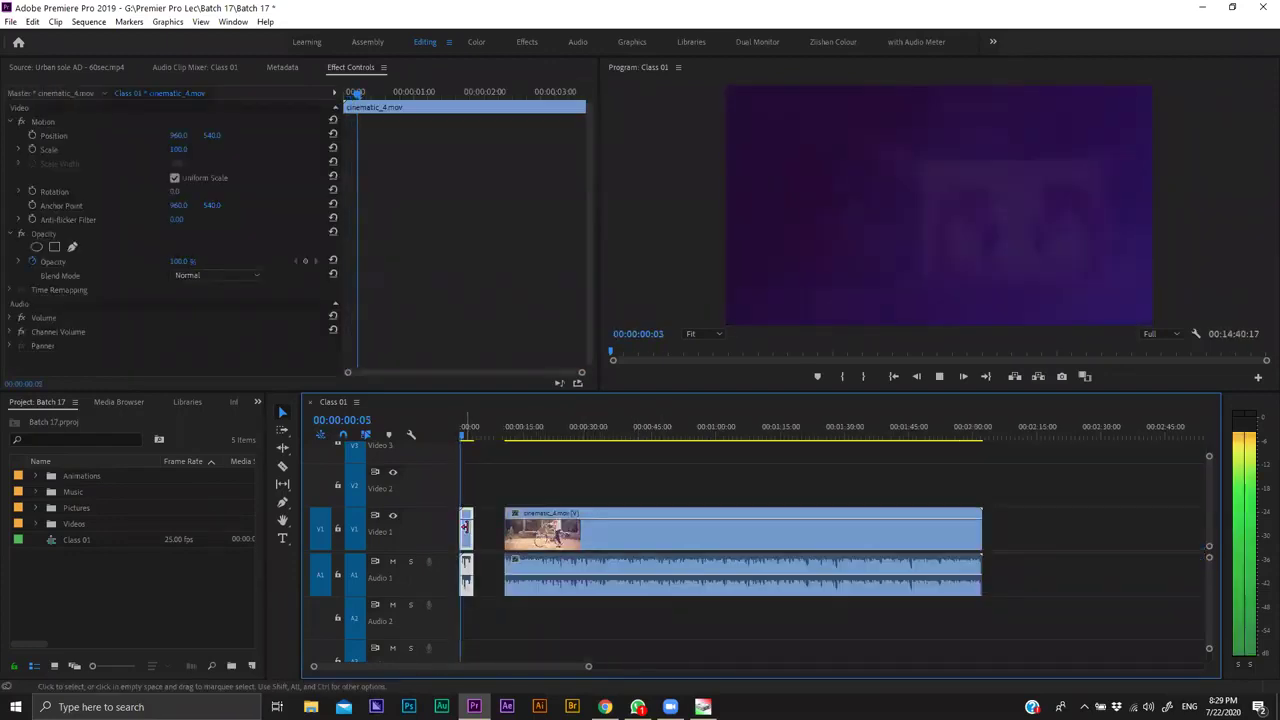
key("equal")
key("equal")
key("equal")
key("equal")
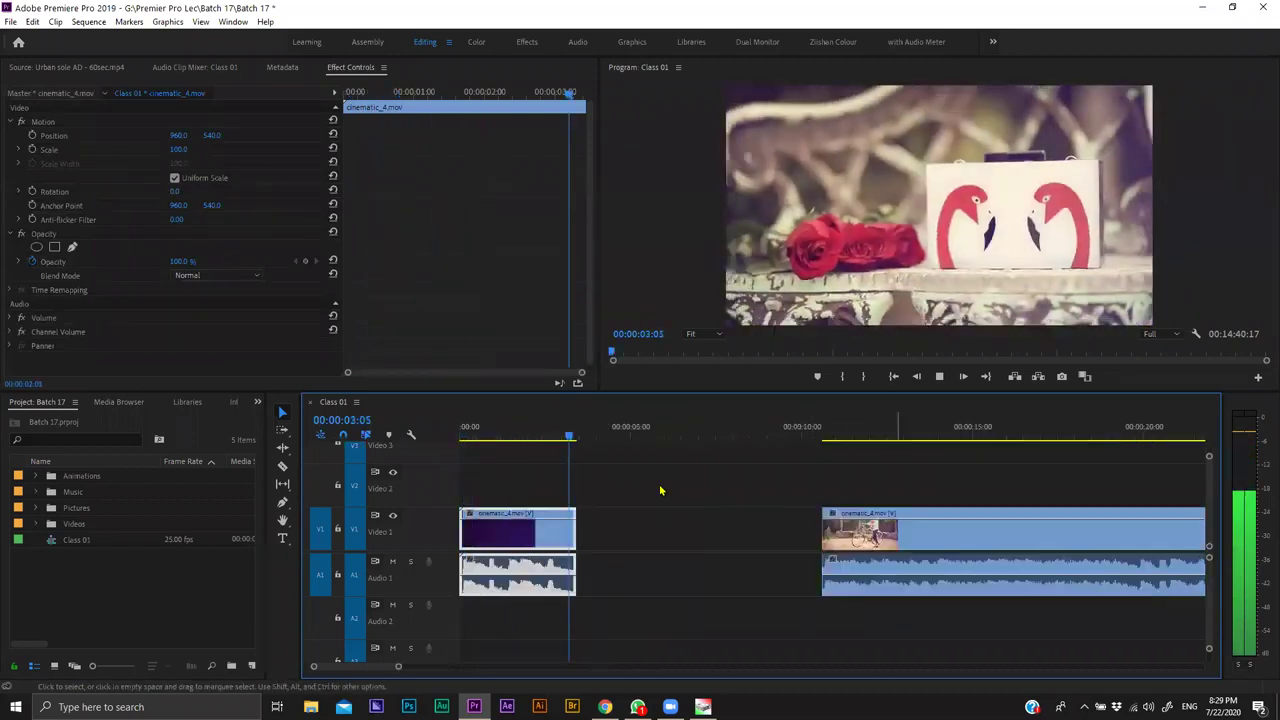
key("space")
Move the second cinematic_4.mov segment back so it starts at the playhead at 00:00:04:04.
left_click_drag(789, 528, 788, 532)
key("ctrl+z")
left_click_drag(870, 540, 731, 532)
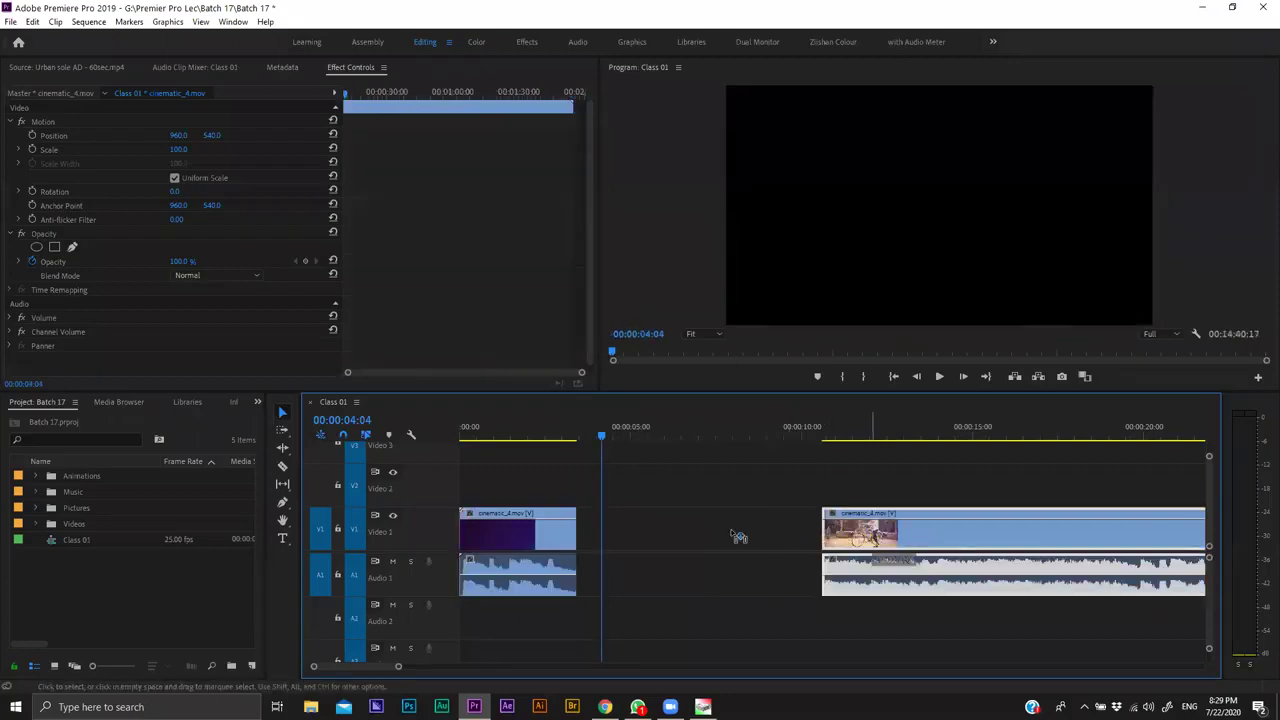
left_click(738, 537)
key("Delete")
Play the second cinematic_4.mov segment and place the playhead on its next shot change at 00:00:06:17.
left_click(869, 467)
key("space")
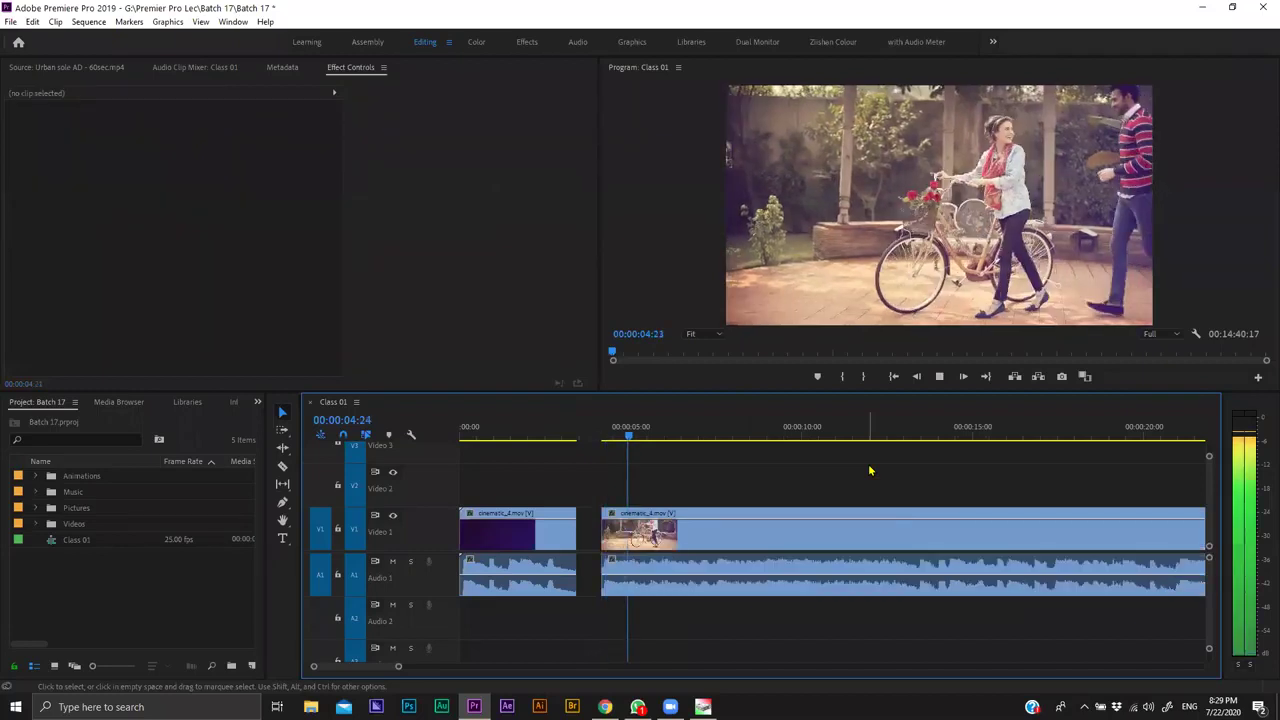
left_click(680, 441)
left_click(688, 441)
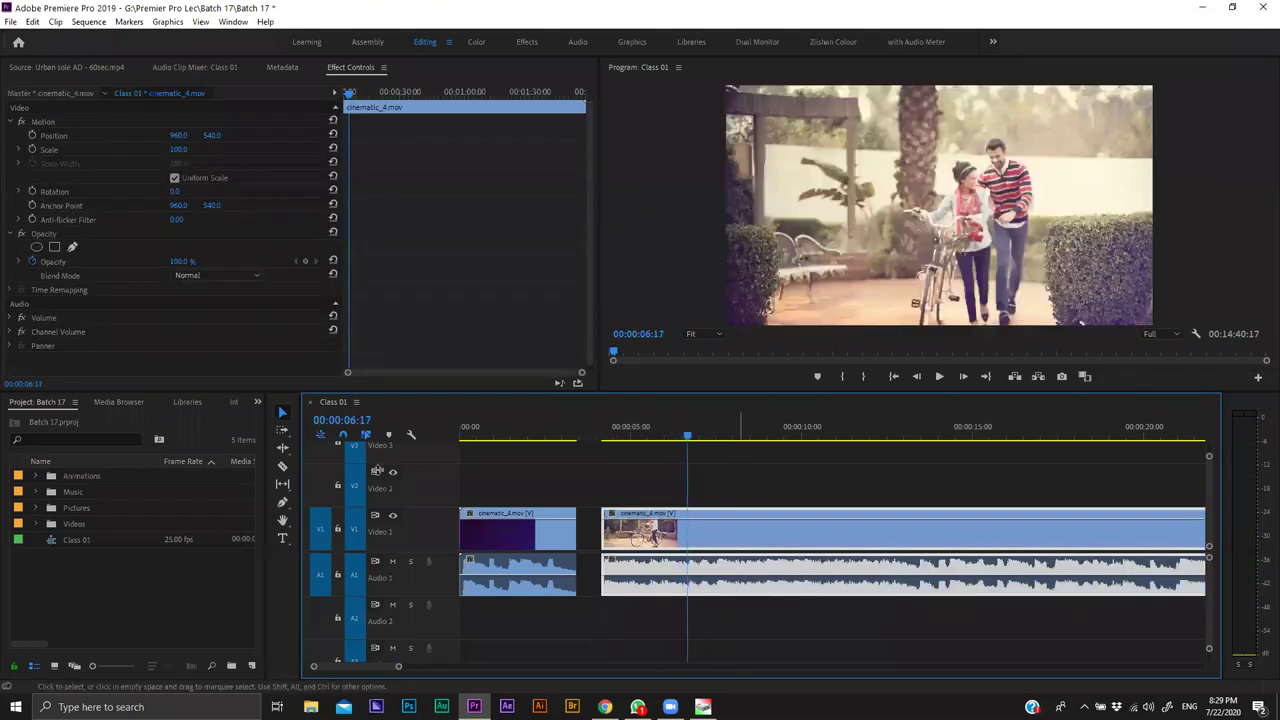
Split the second segment at 00:00:06:17 with the Razor tool and shift the remaining footage about 0.6 seconds later.
left_click(282, 466)
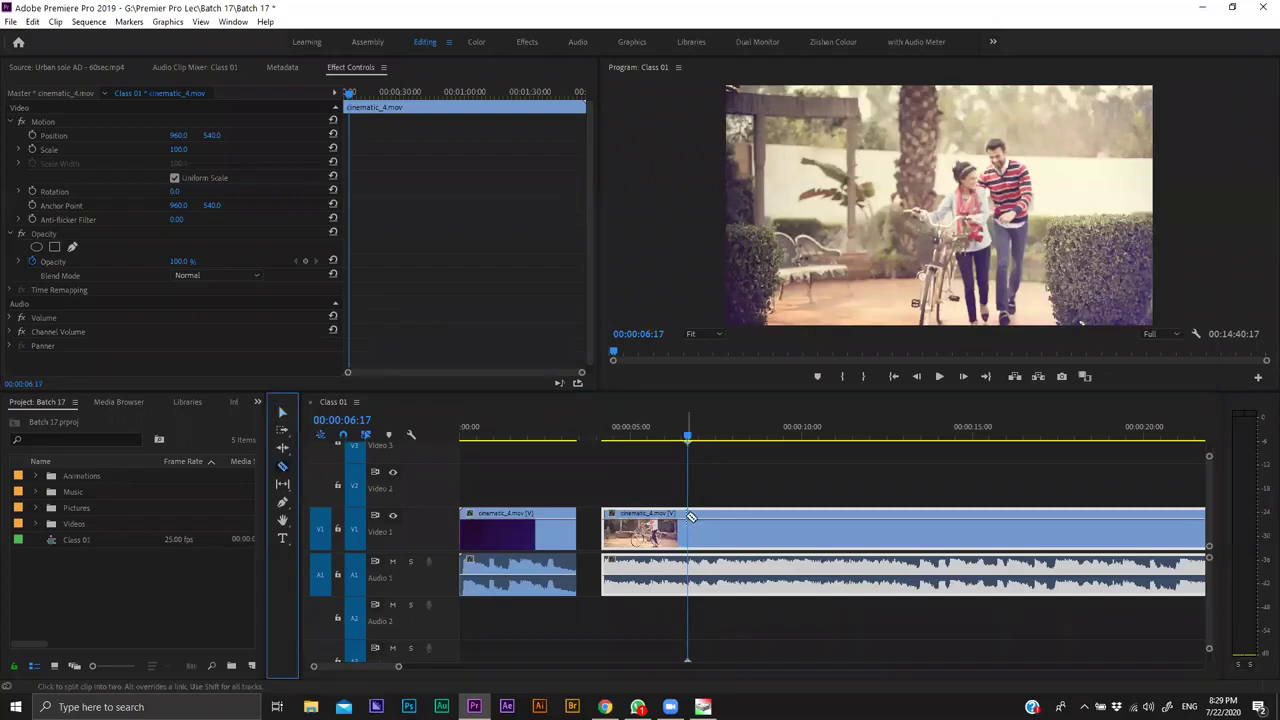
left_click(690, 515)
key("v")
left_click_drag(745, 532, 764, 532)
left_click(729, 486)
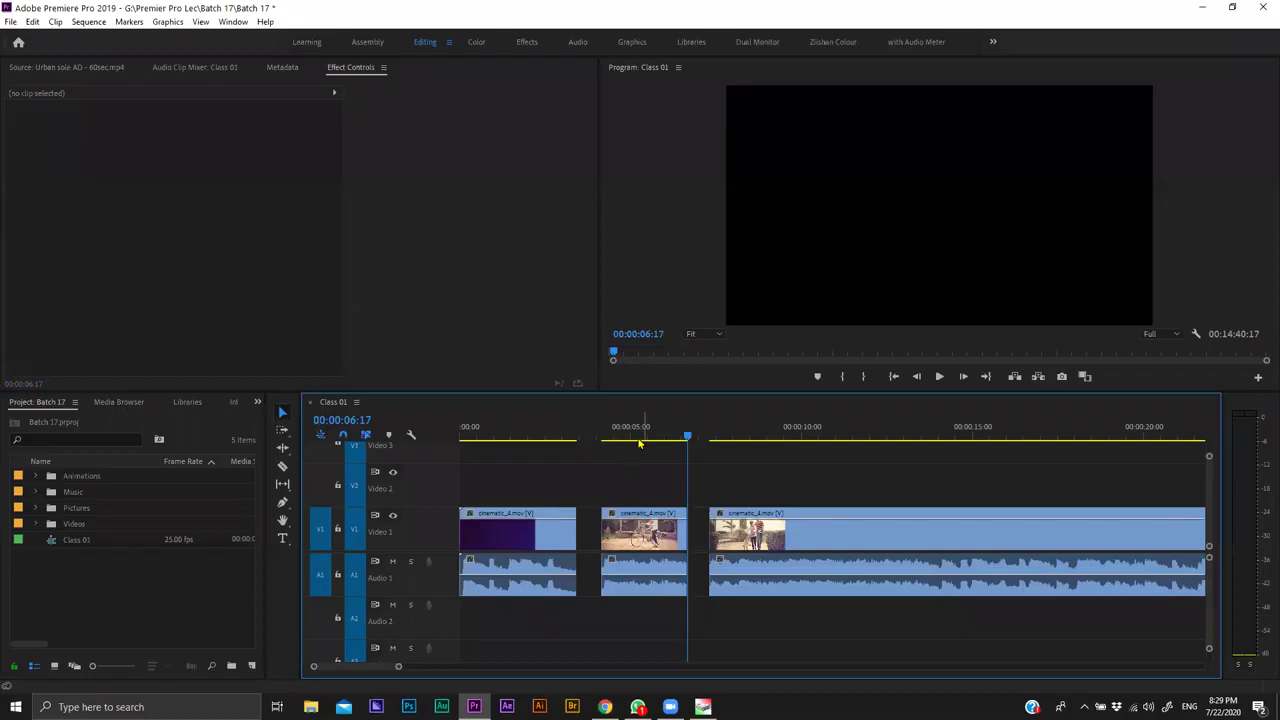
Preview the separated segments and place the playhead on the next shot change at 00:00:12:15.
left_click_drag(639, 441, 661, 452)
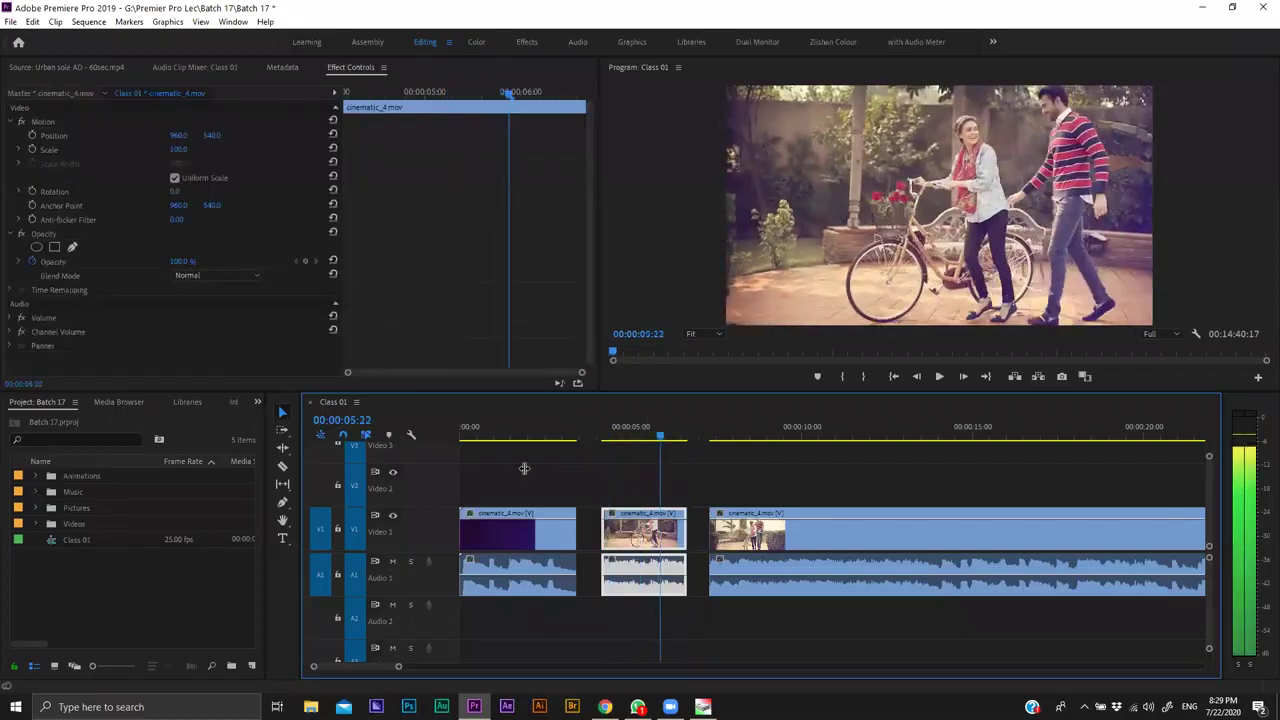
left_click(521, 437)
left_click_drag(757, 478, 814, 494)
key("space")
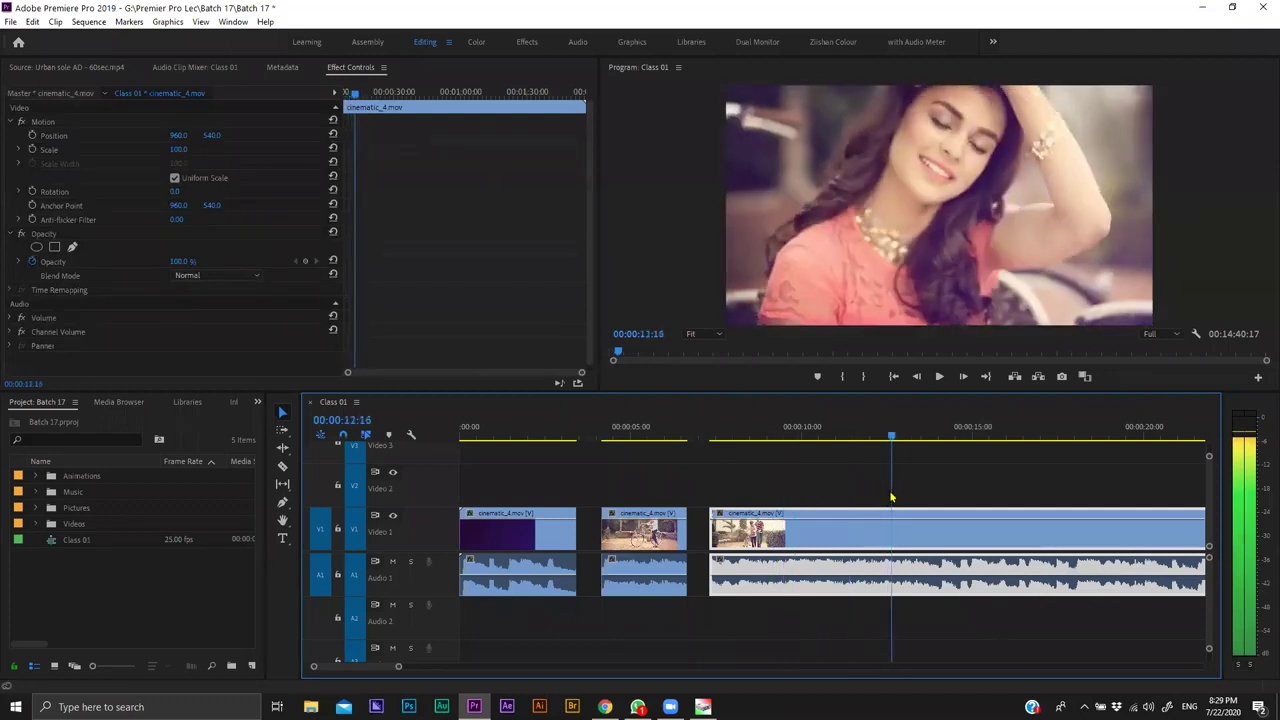
key("space")
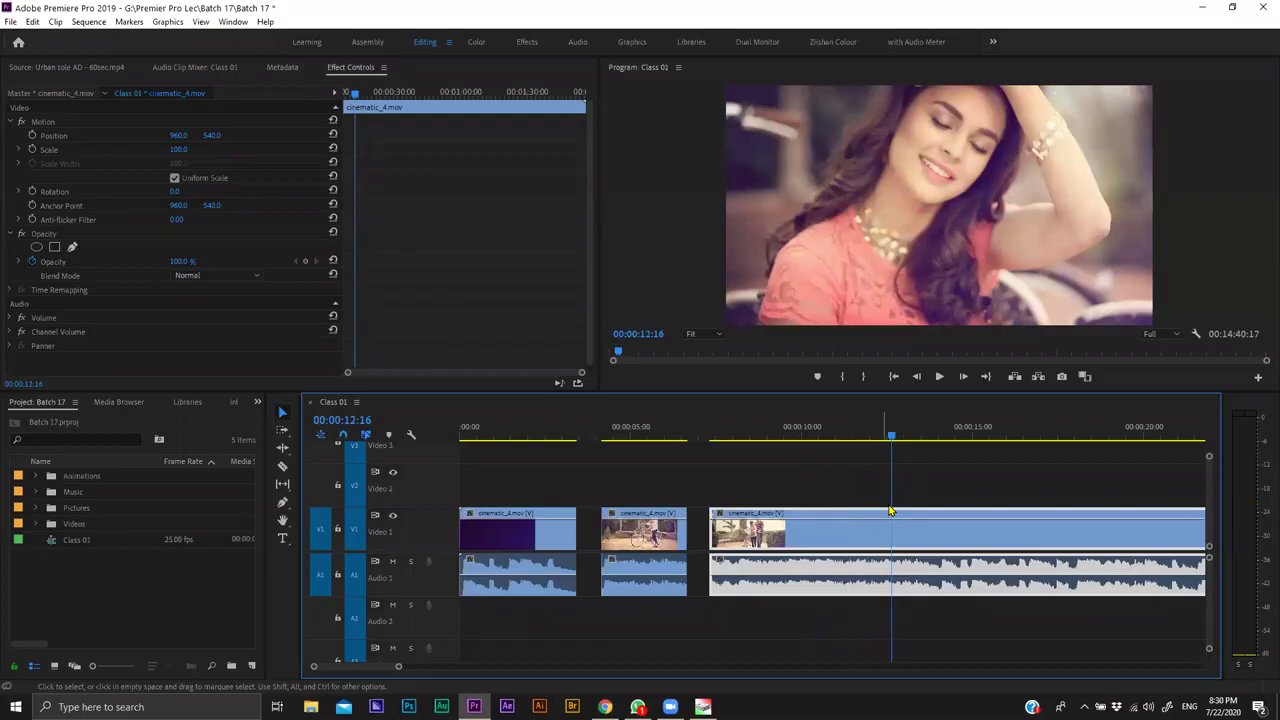
key("Left")
key("Left")
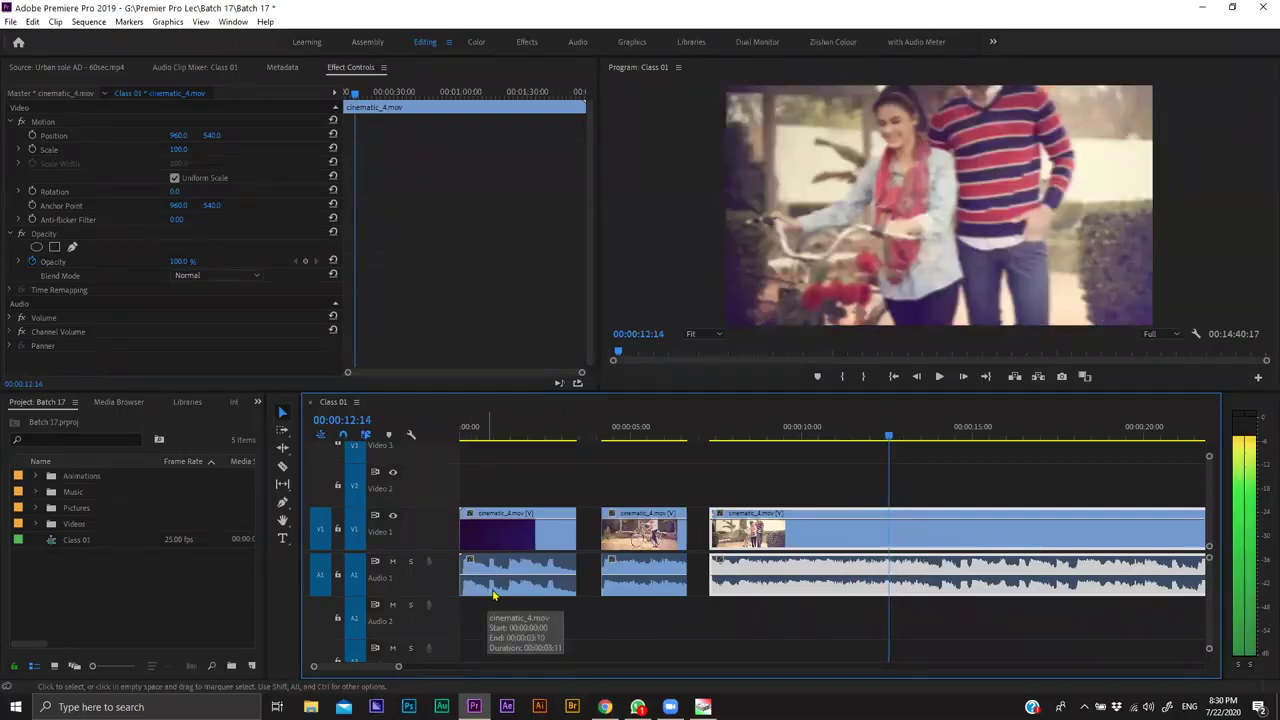
key("Right")
Split the third segment at 00:00:12:15 with the Razor tool and shift the remaining footage about 0.8 seconds later.
left_click(282, 466)
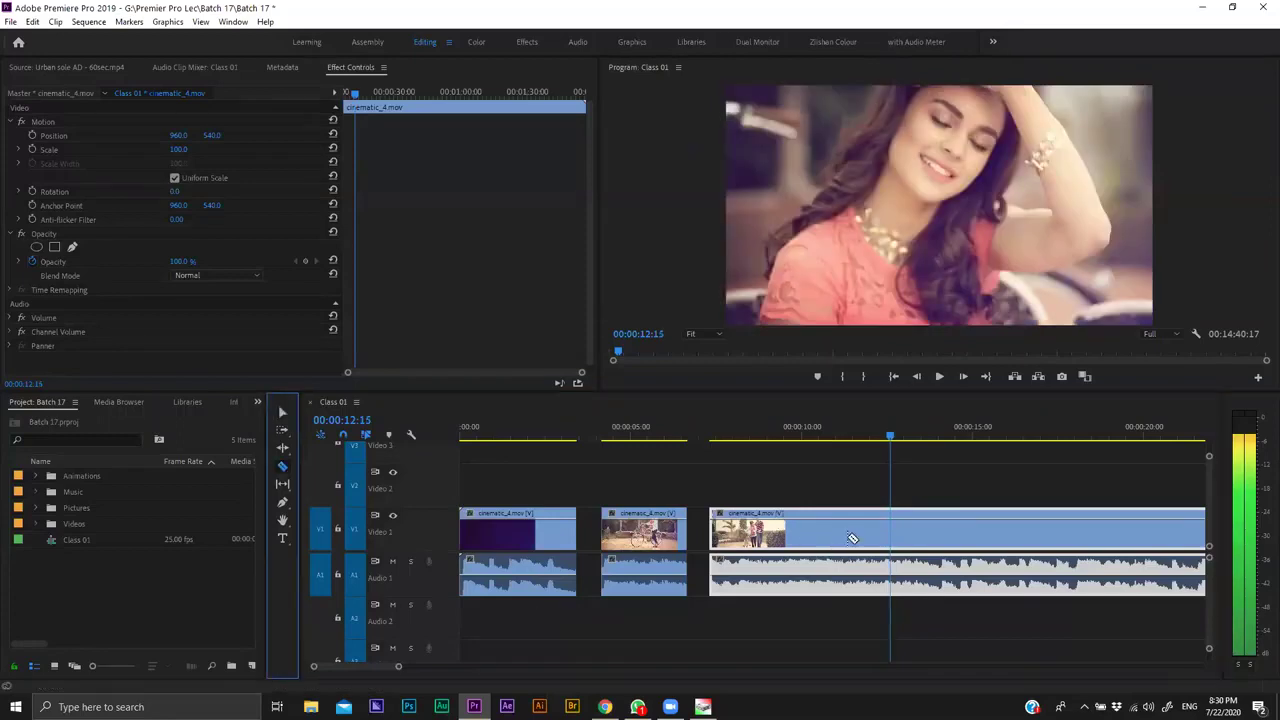
left_click(899, 529)
key("v")
left_click_drag(938, 545, 964, 543)
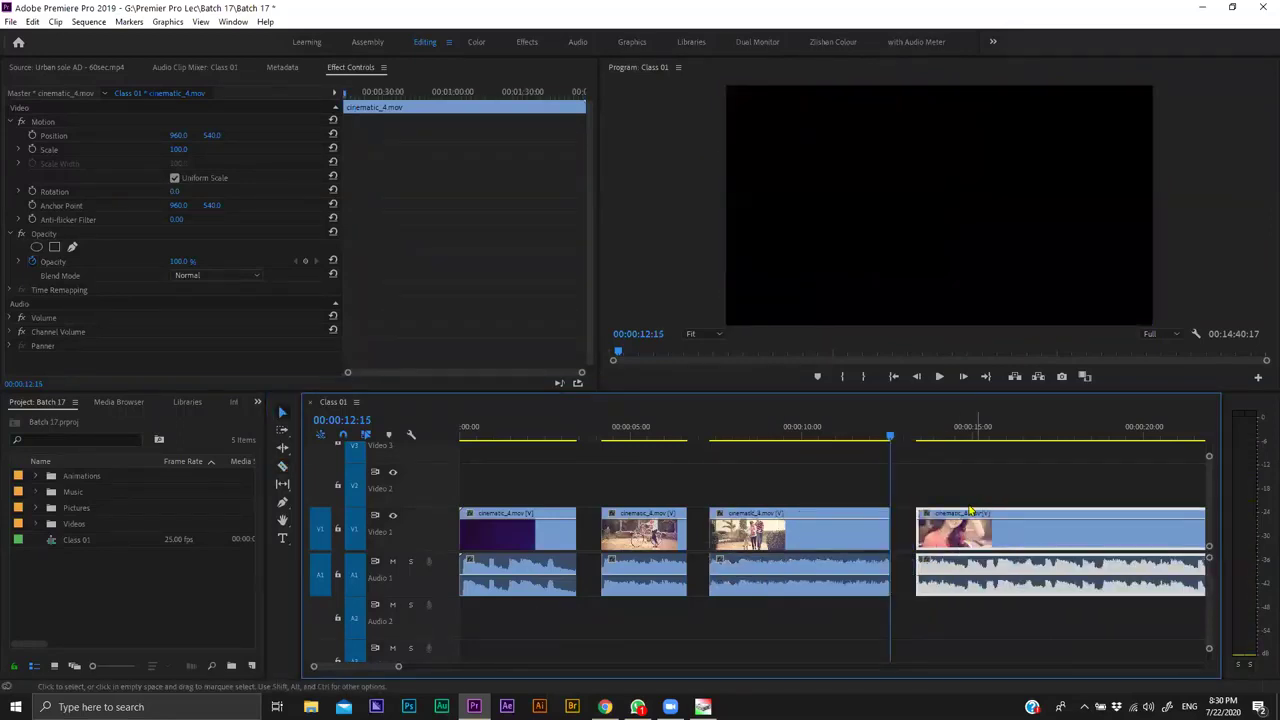
left_click(983, 487)
Review the separated cinematic_4.mov segments by jumping the playhead from the sequence start to the fourth segment.
key("minus")
key("minus")
key("equal")
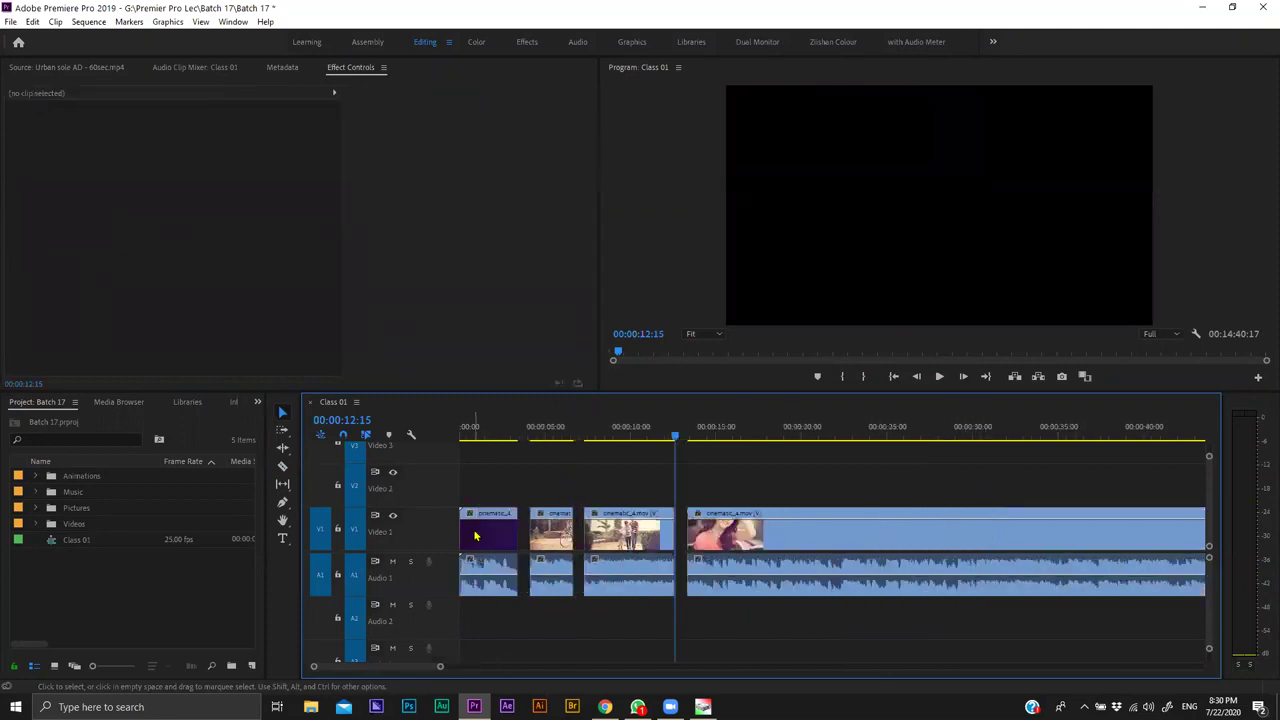
left_click(480, 535)
left_click(470, 440)
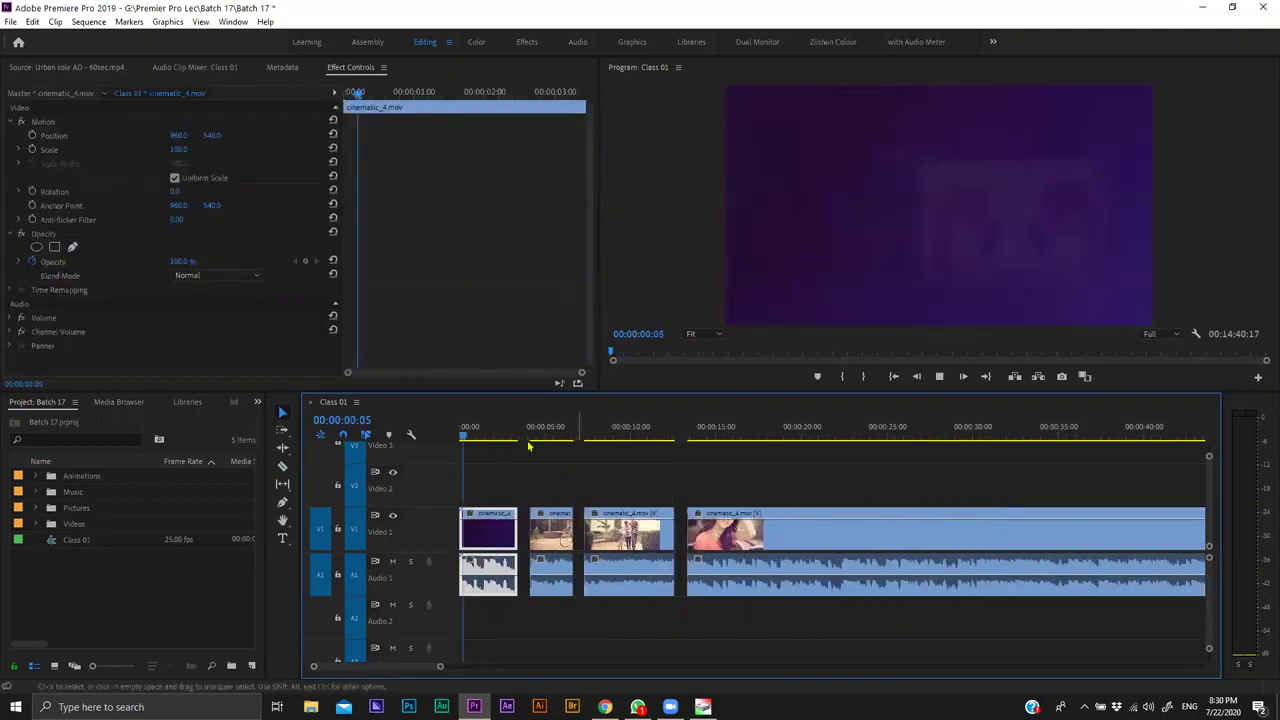
key("space")
left_click(531, 437)
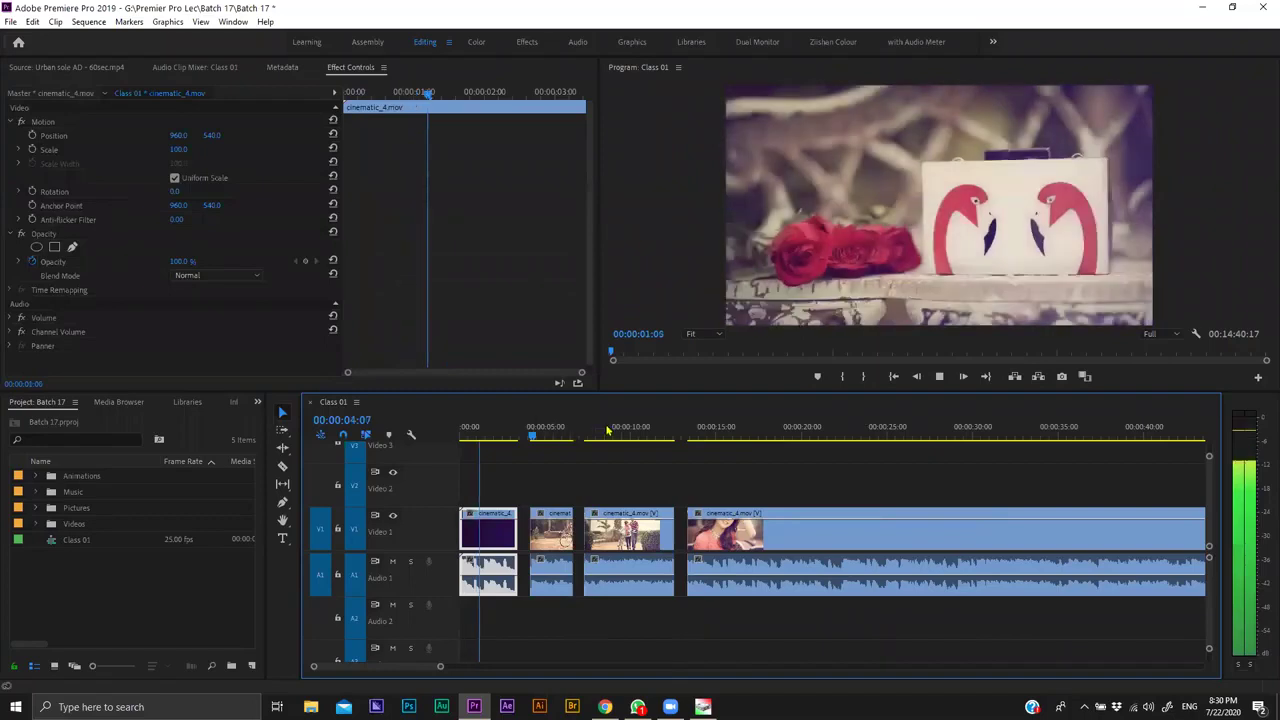
left_click(710, 436)
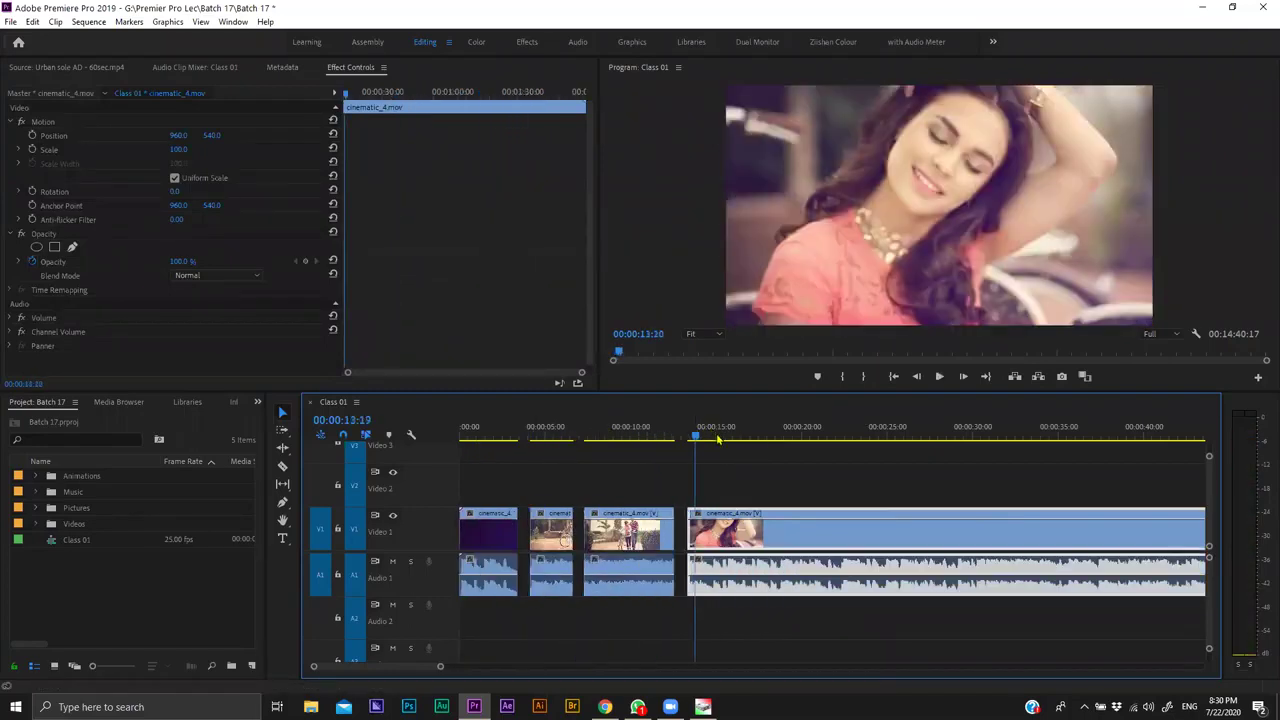
left_click(714, 437)
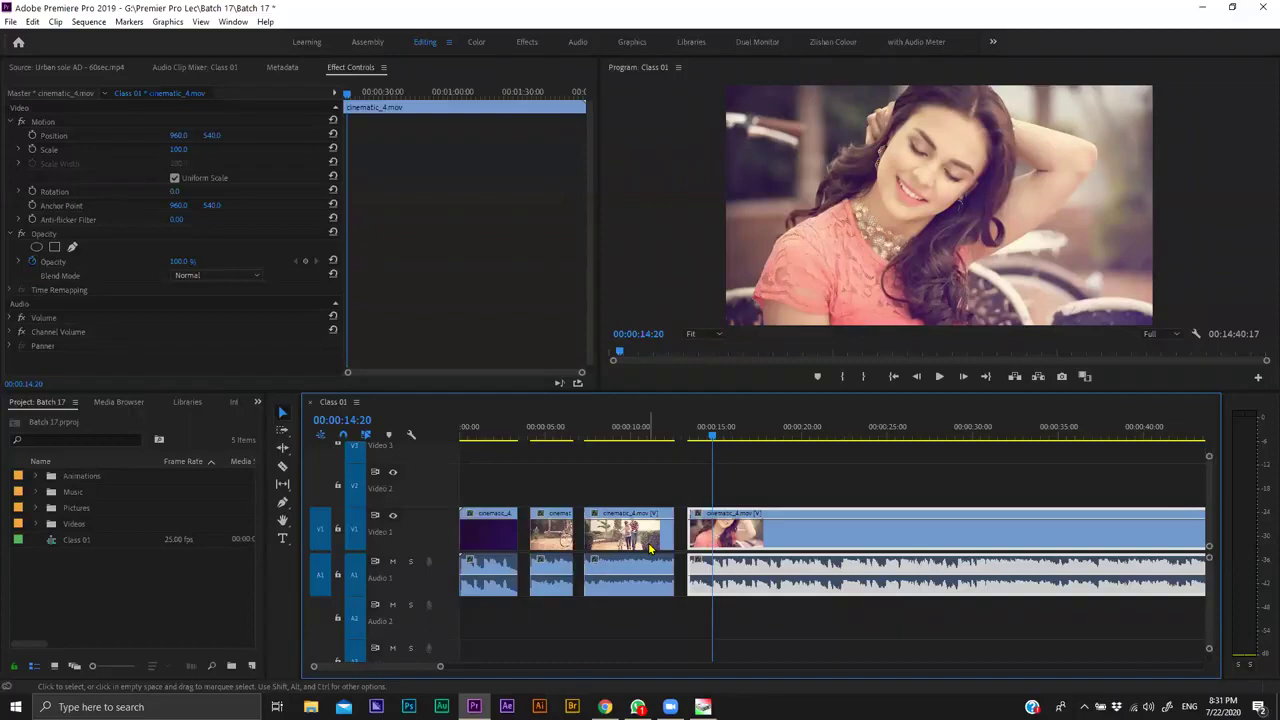
Save the project, activate the Razor tool and place the playhead on the fourth segment's shot change at 00:00:18:20.
key("ctrl+s")
key("=")
left_click(283, 467)
key("=")
scroll(766, 449, "down", 1)
left_click_drag(740, 437, 823, 441)
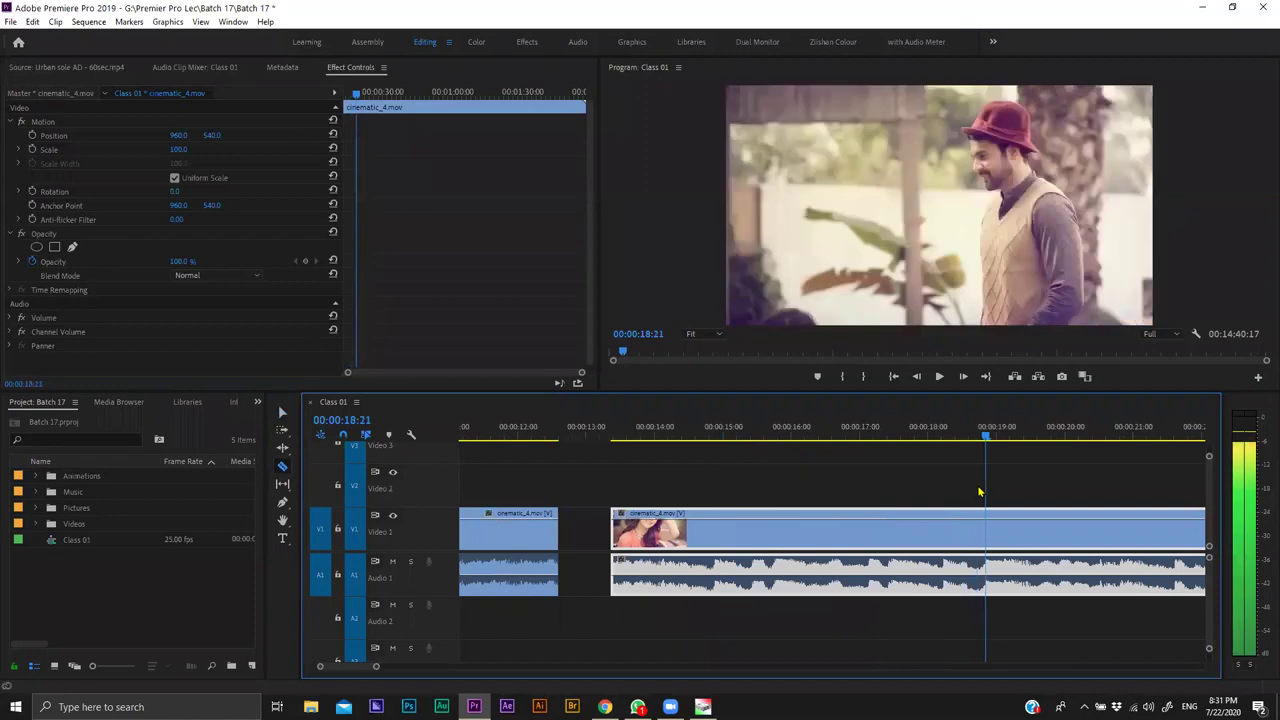
left_click(916, 377)
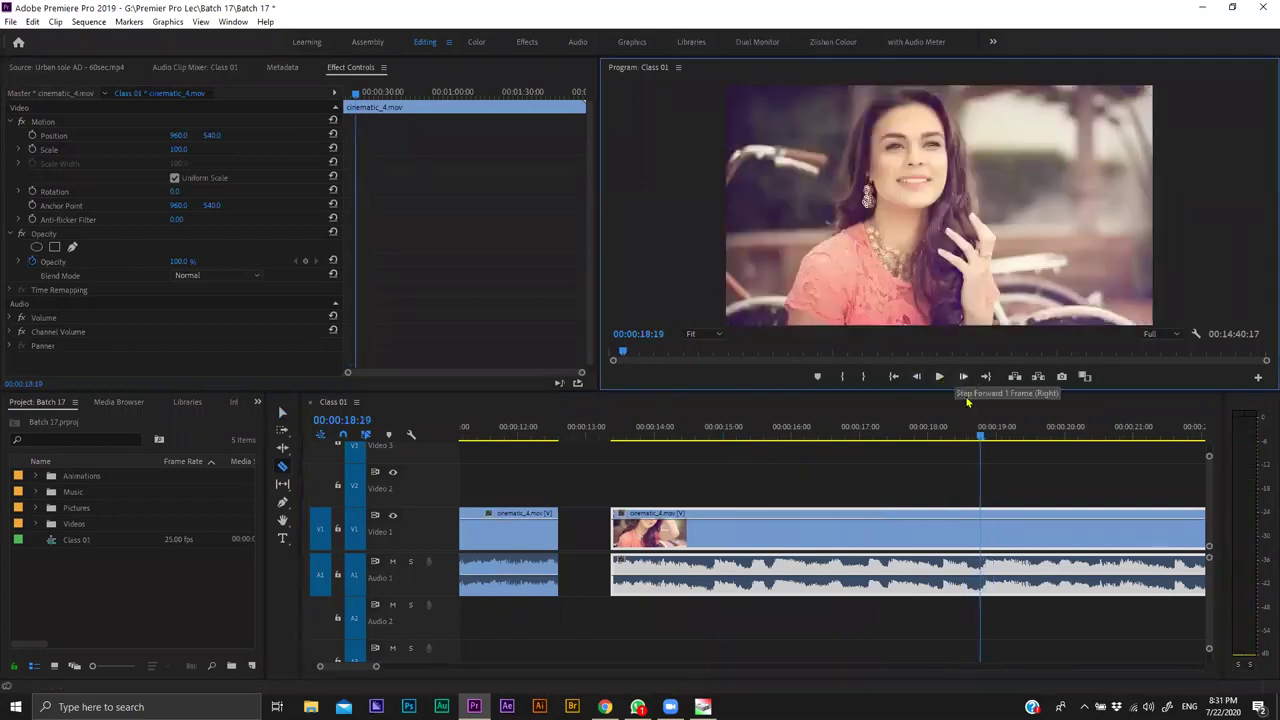
left_click(963, 376)
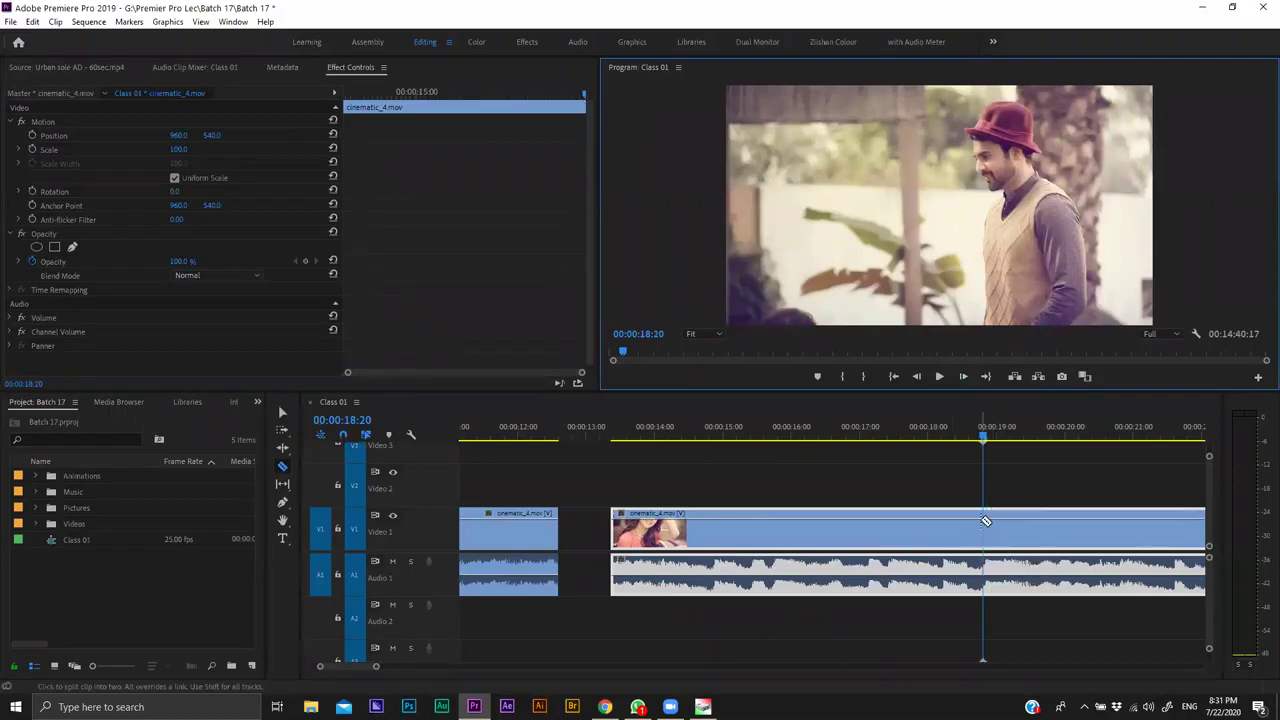
Split the fourth segment at 00:00:18:20 and shift the remaining footage about 0.7 seconds later.
left_click(984, 521)
key("v")
left_click(930, 496)
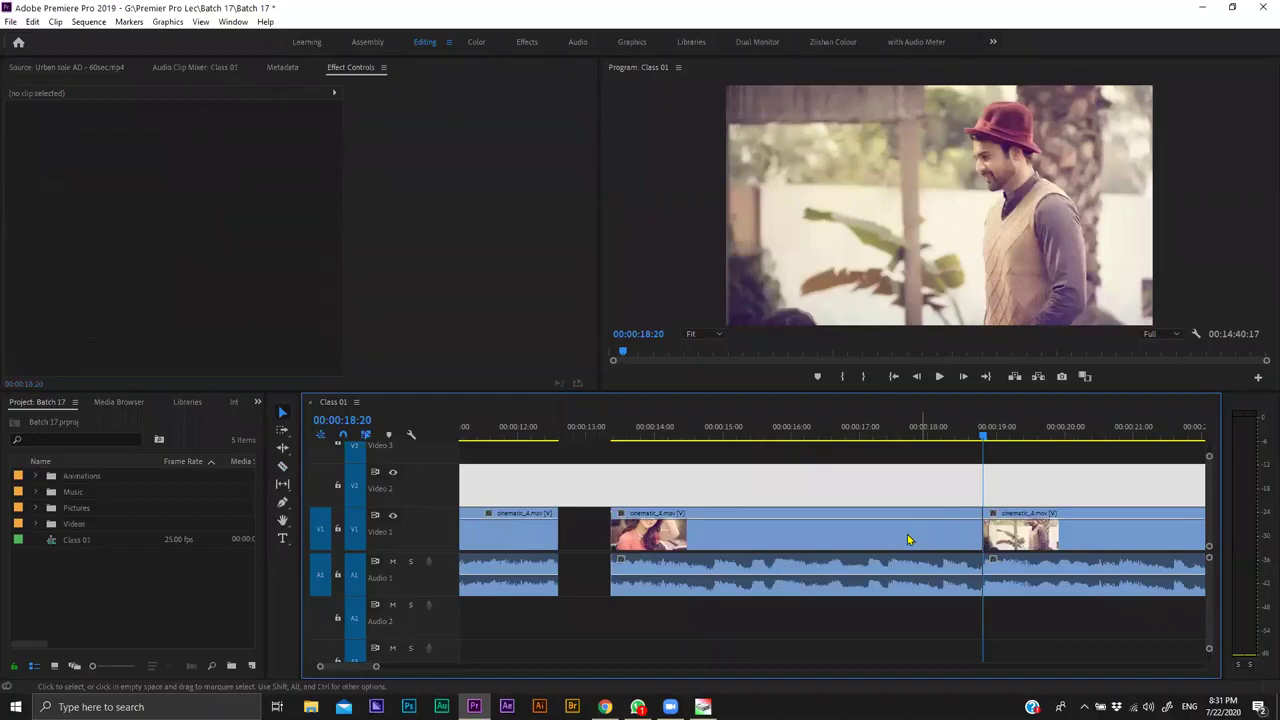
left_click(865, 538)
scroll(865, 538, "down", 1)
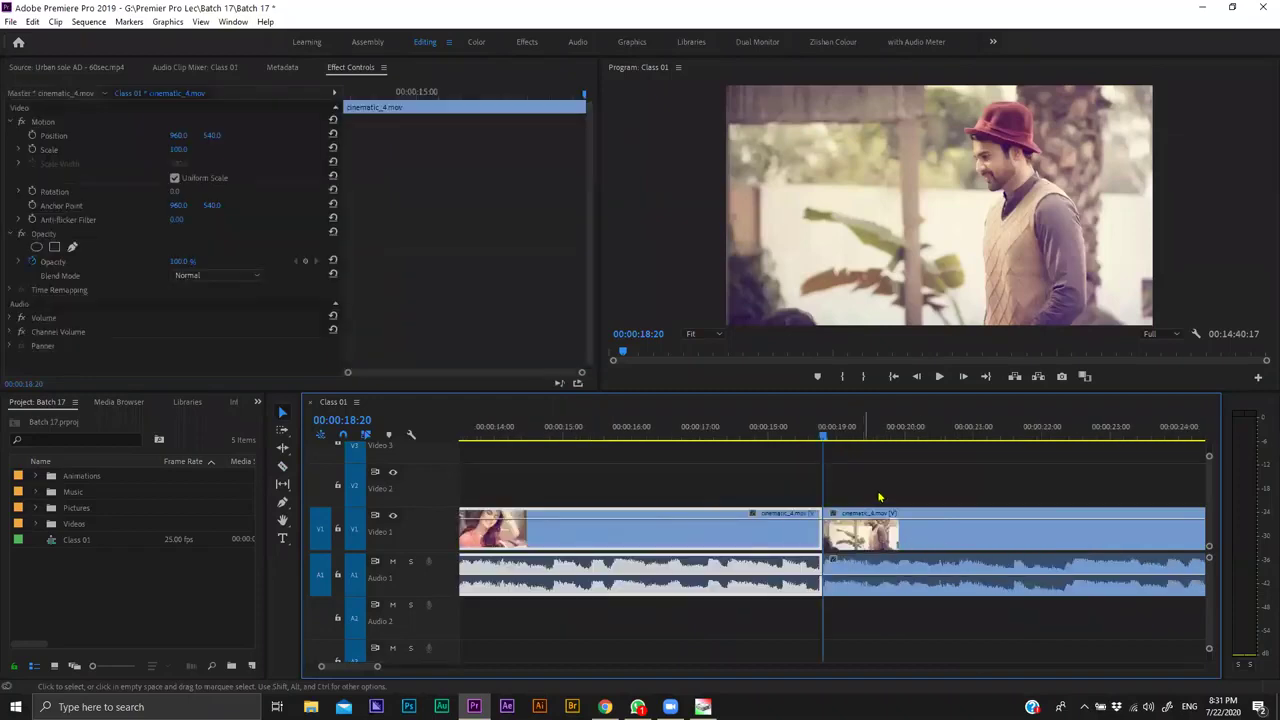
left_click_drag(885, 530, 934, 530)
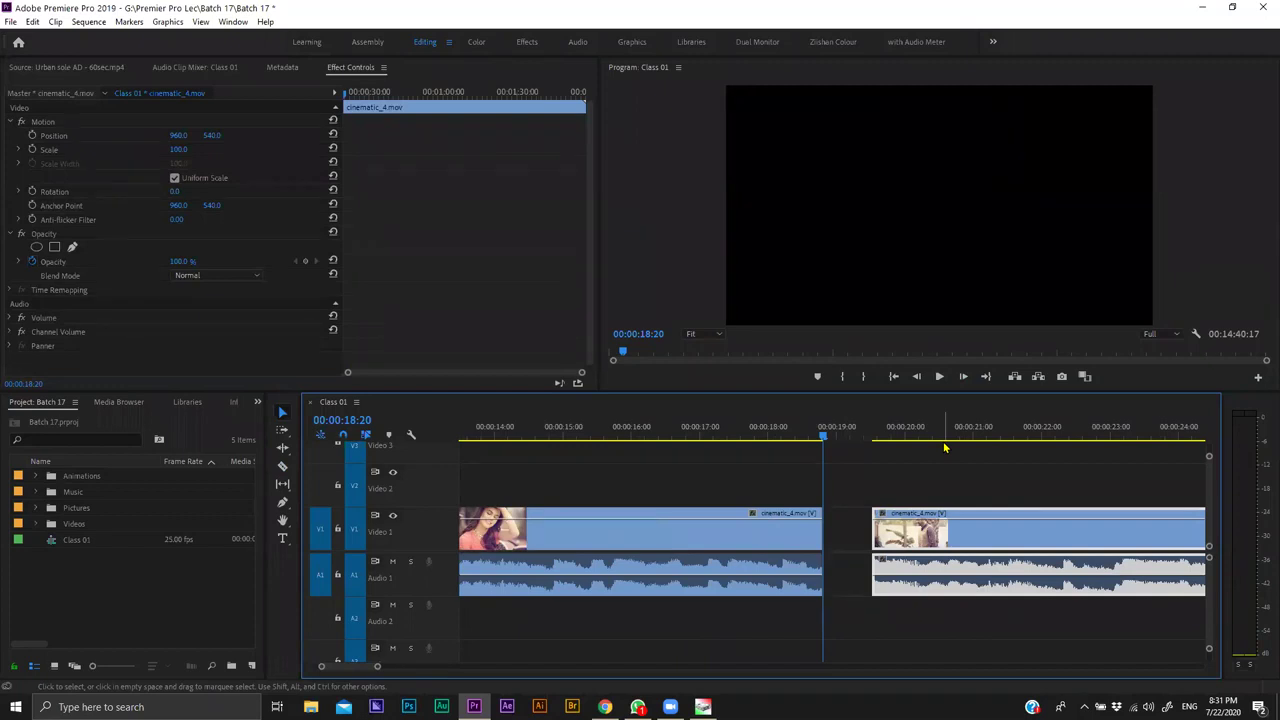
Show the whole run of cinematic_4.mov segments in the timeline and select them all together.
key("minus")
key("minus")
key("minus")
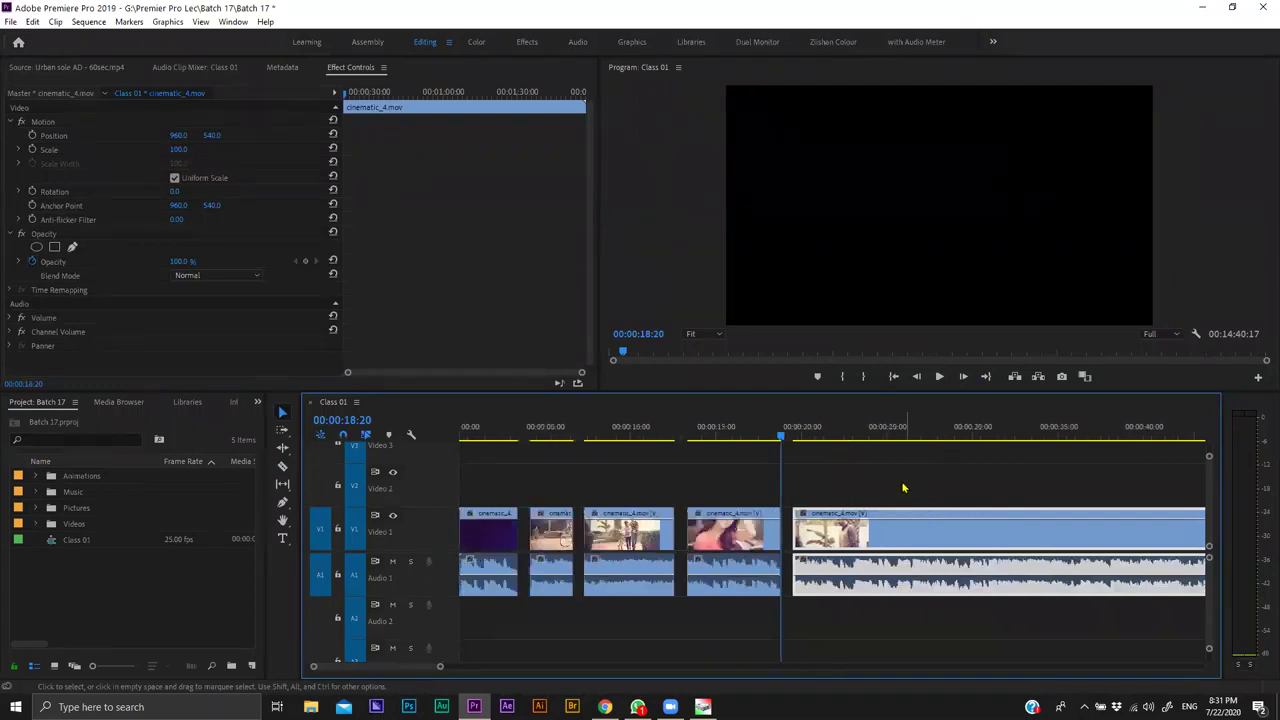
left_click(907, 487)
left_click_drag(800, 481, 480, 563)
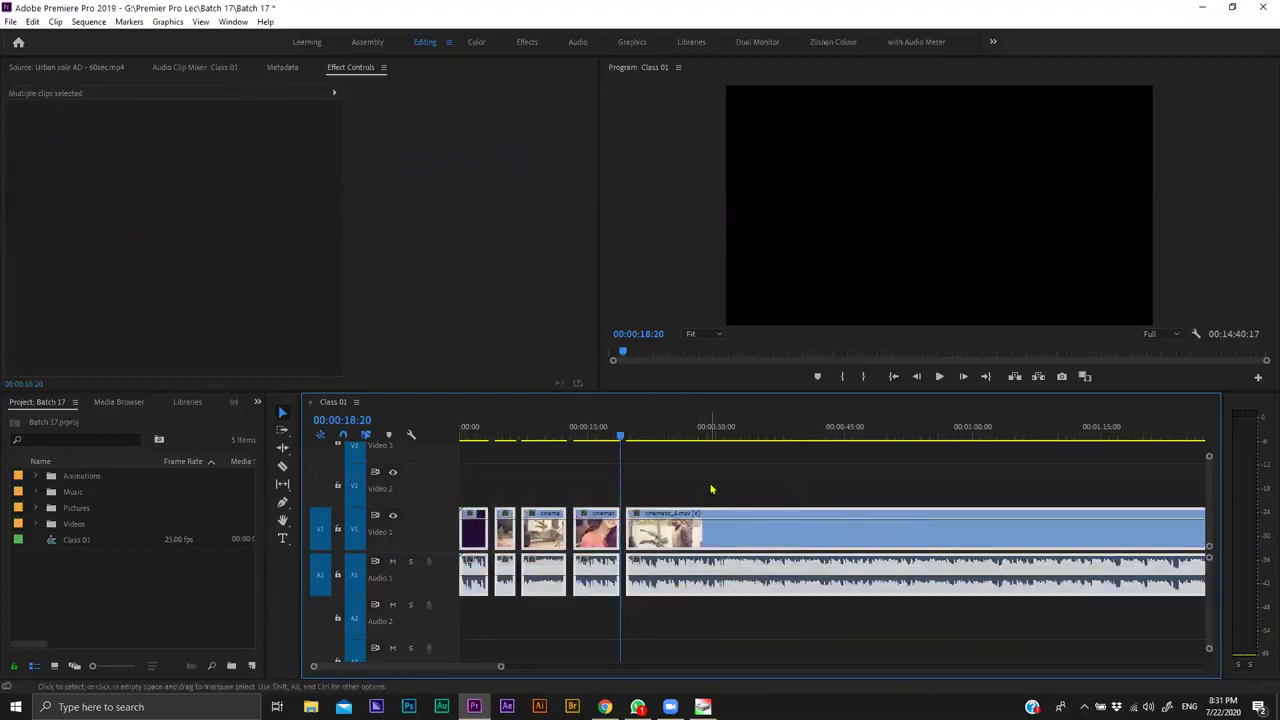
left_click(711, 489)
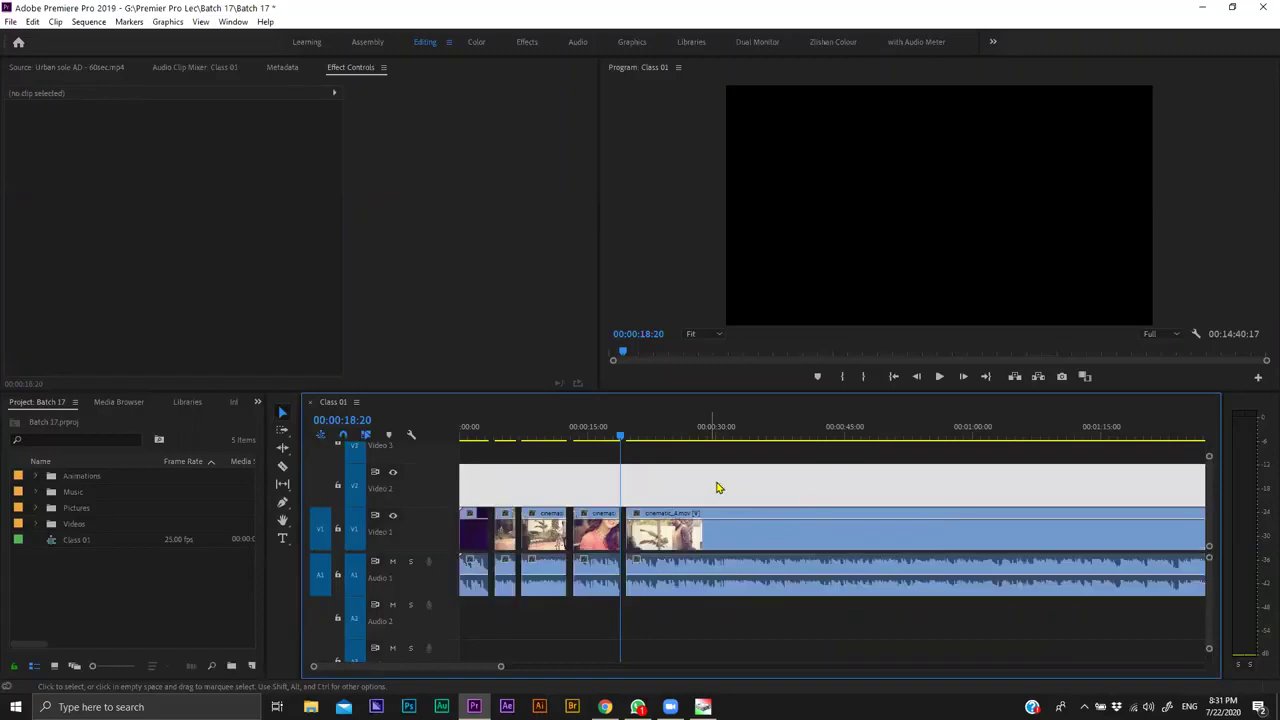
key("minus")
key("minus")
key("equal")
key("equal")
key("equal")
key("equal")
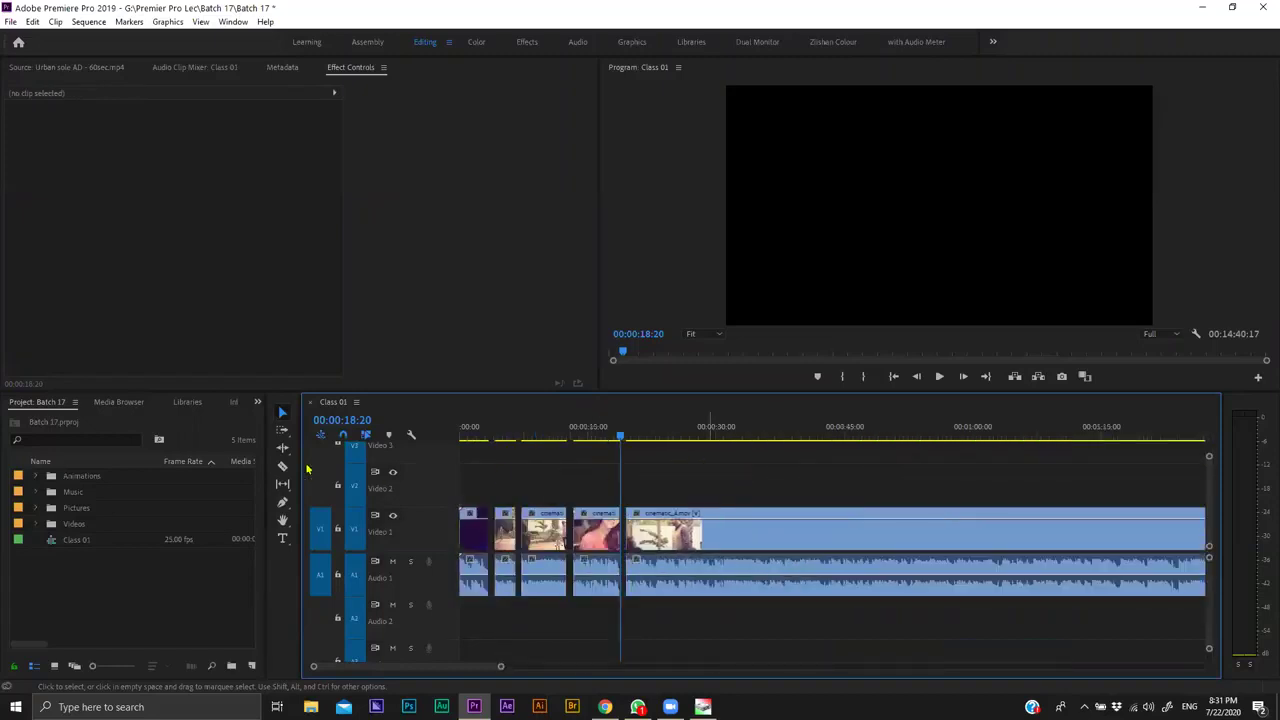
left_click(283, 450)
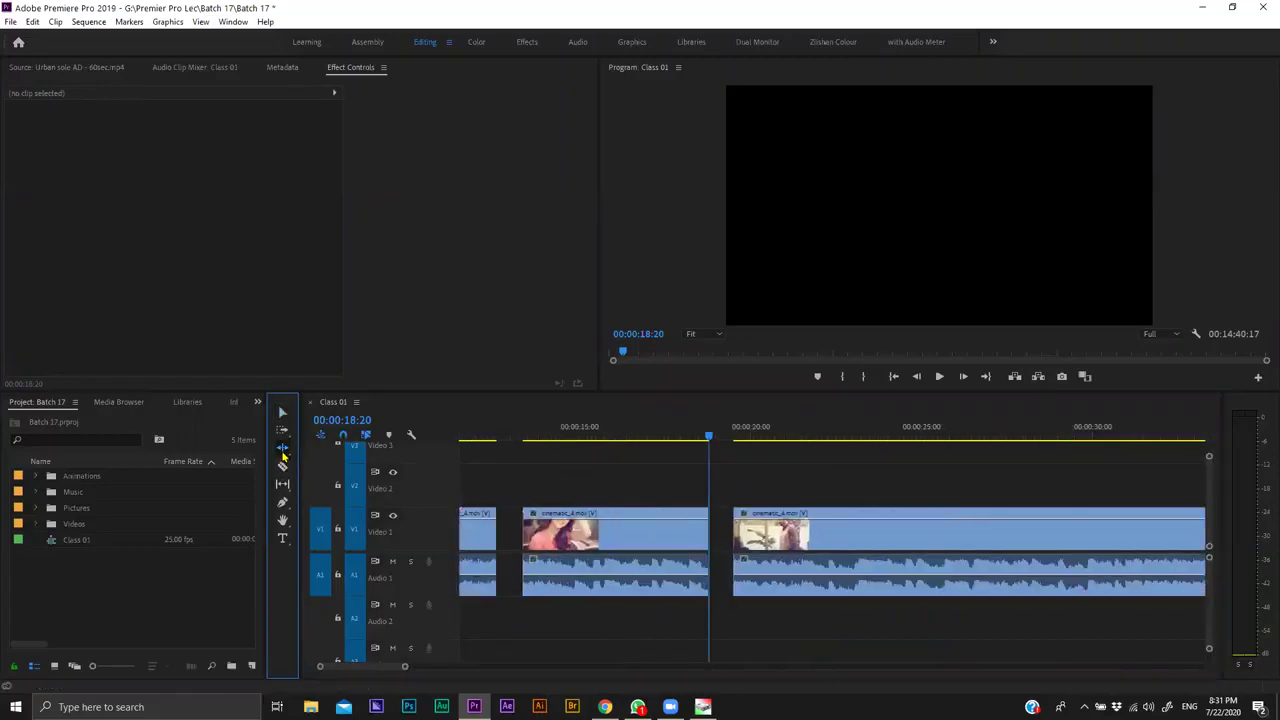
left_click(890, 460)
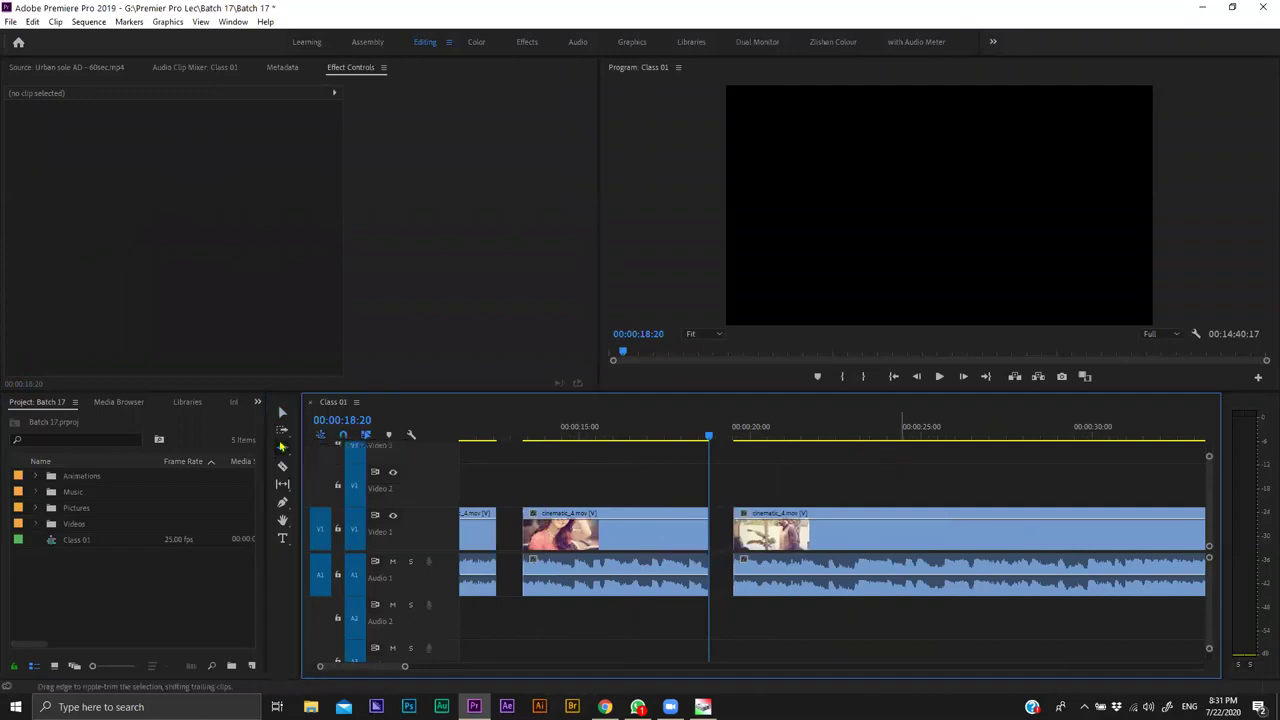
left_click(282, 414)
scroll(721, 475, "down", 1)
scroll(720, 476, "down", 2)
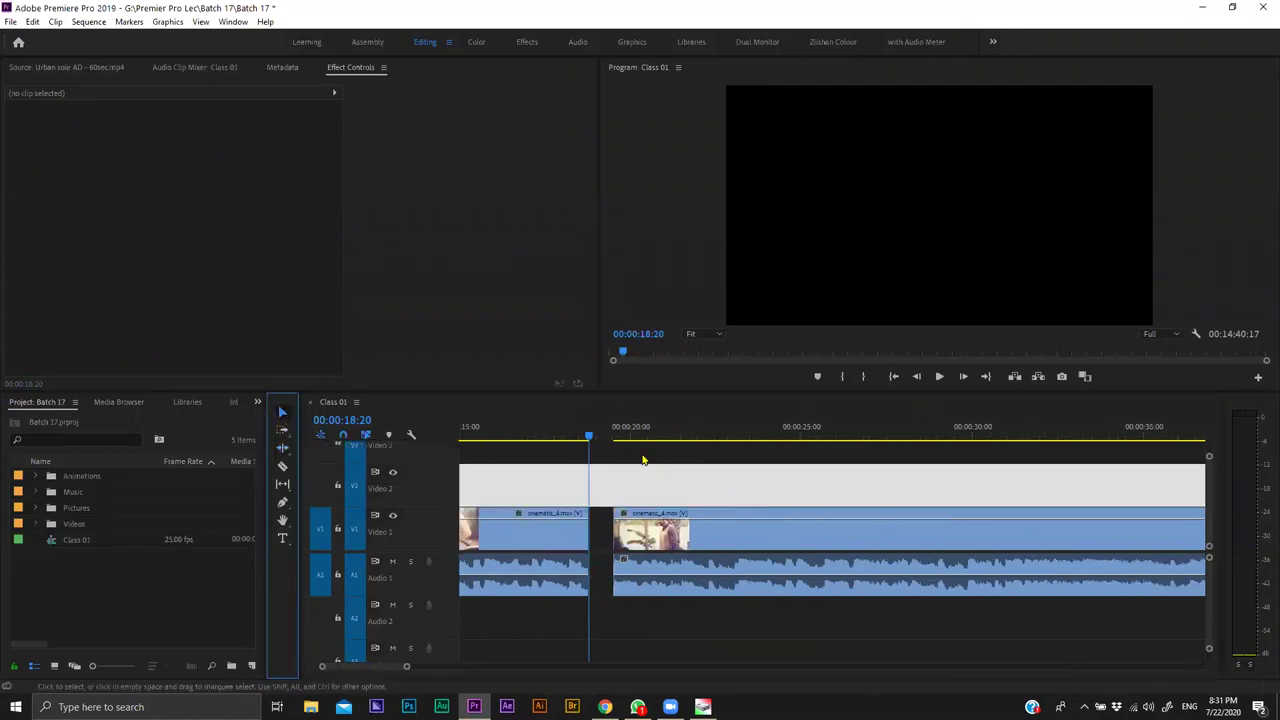
Play through the last cinematic_4.mov segment and place the playhead on its shot change at 00:00:48:07.
left_click(1010, 516)
key("space")
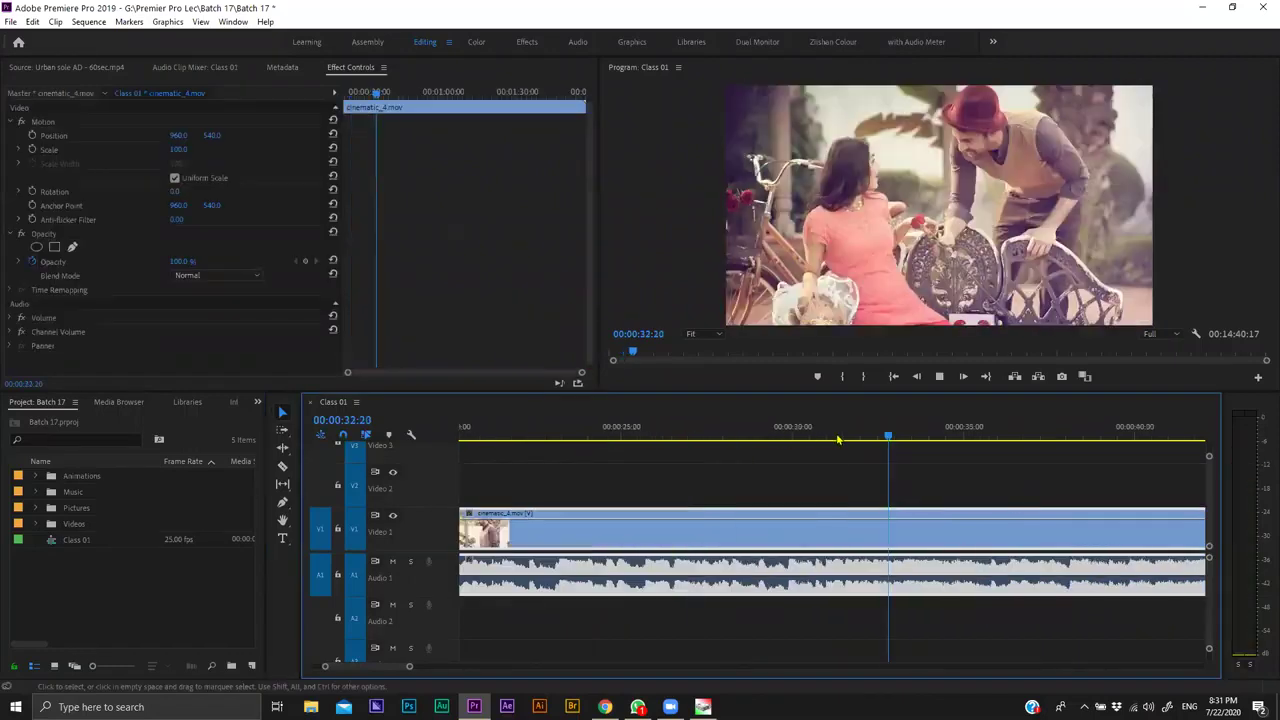
key("minus")
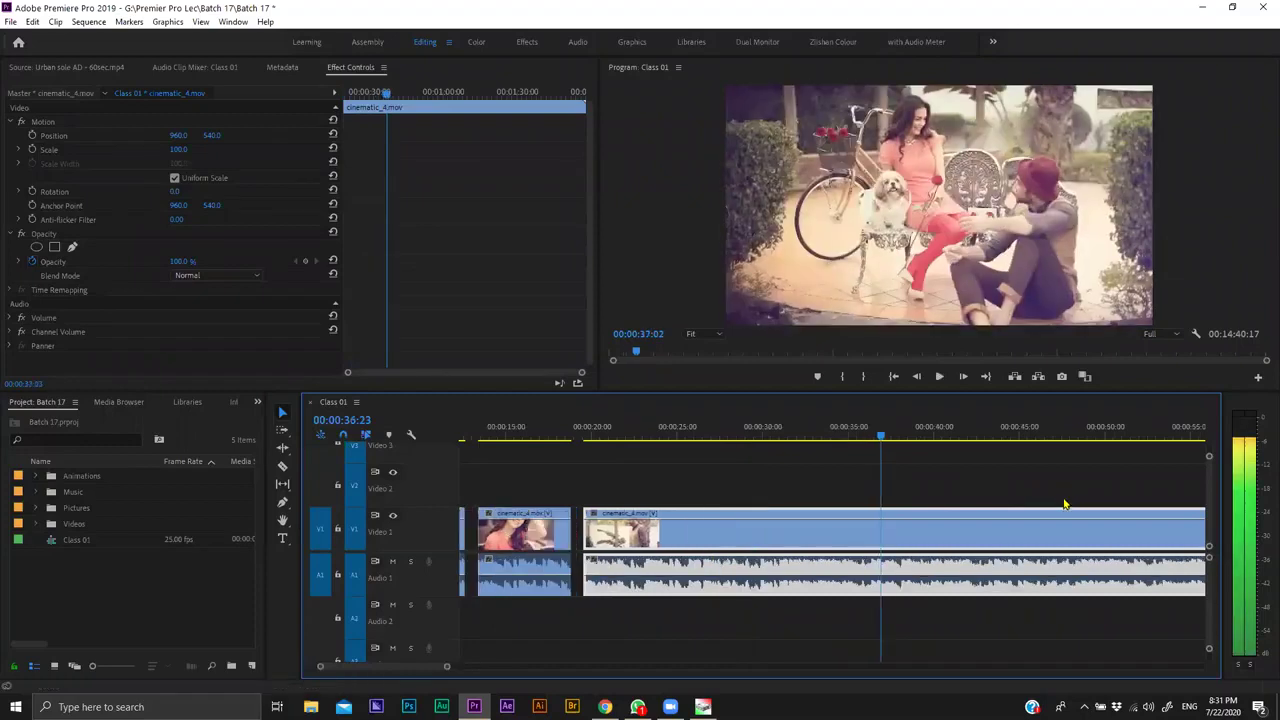
left_click(1064, 500)
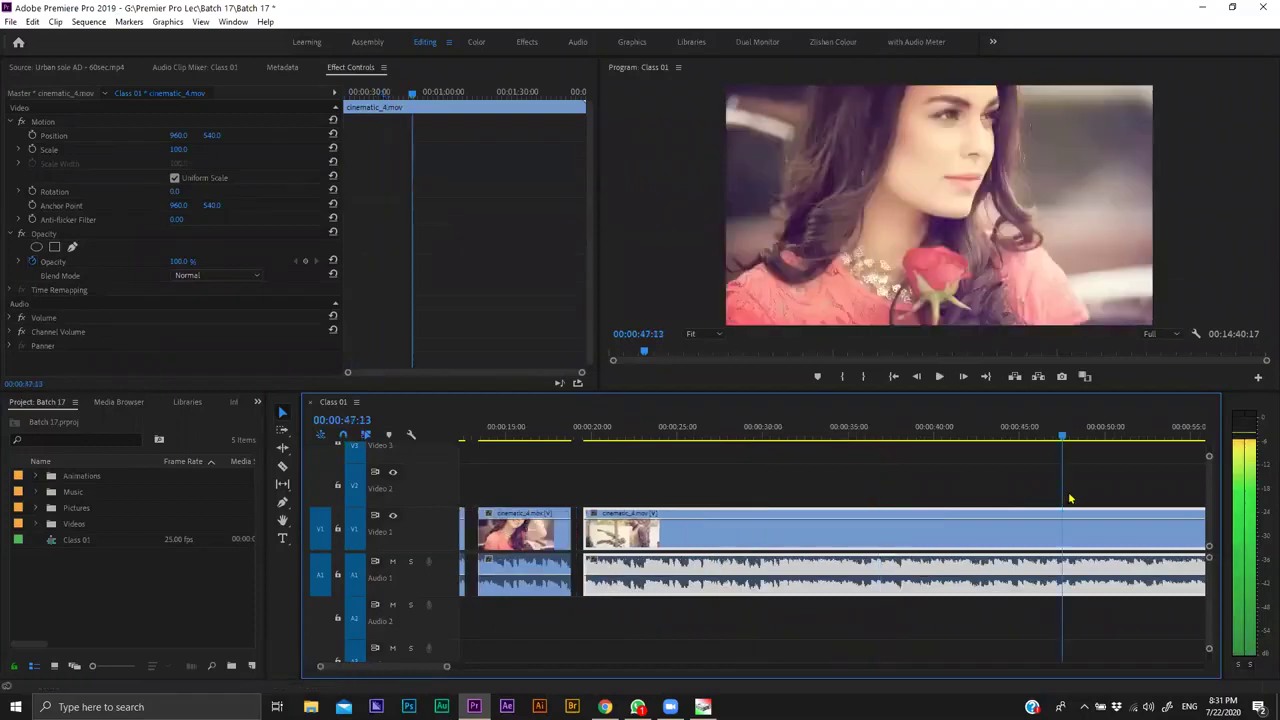
key("space")
key("space")
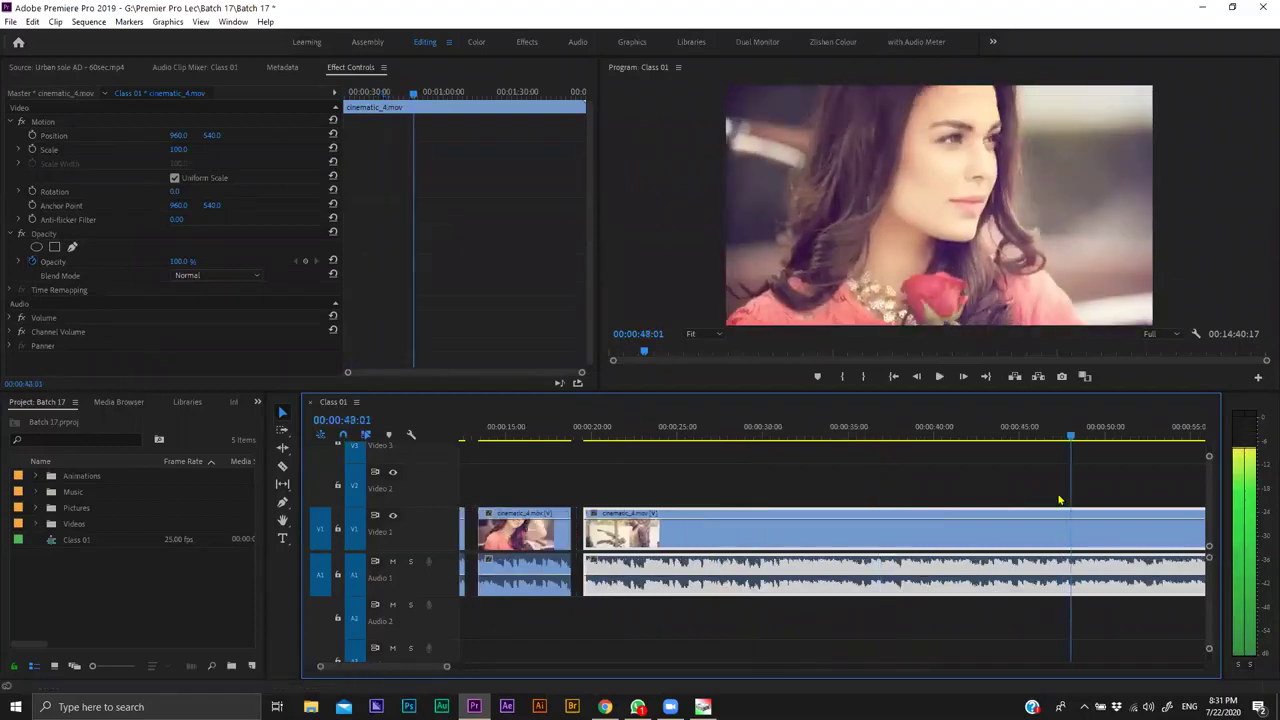
key("minus")
key("equal")
key("equal")
key("equal")
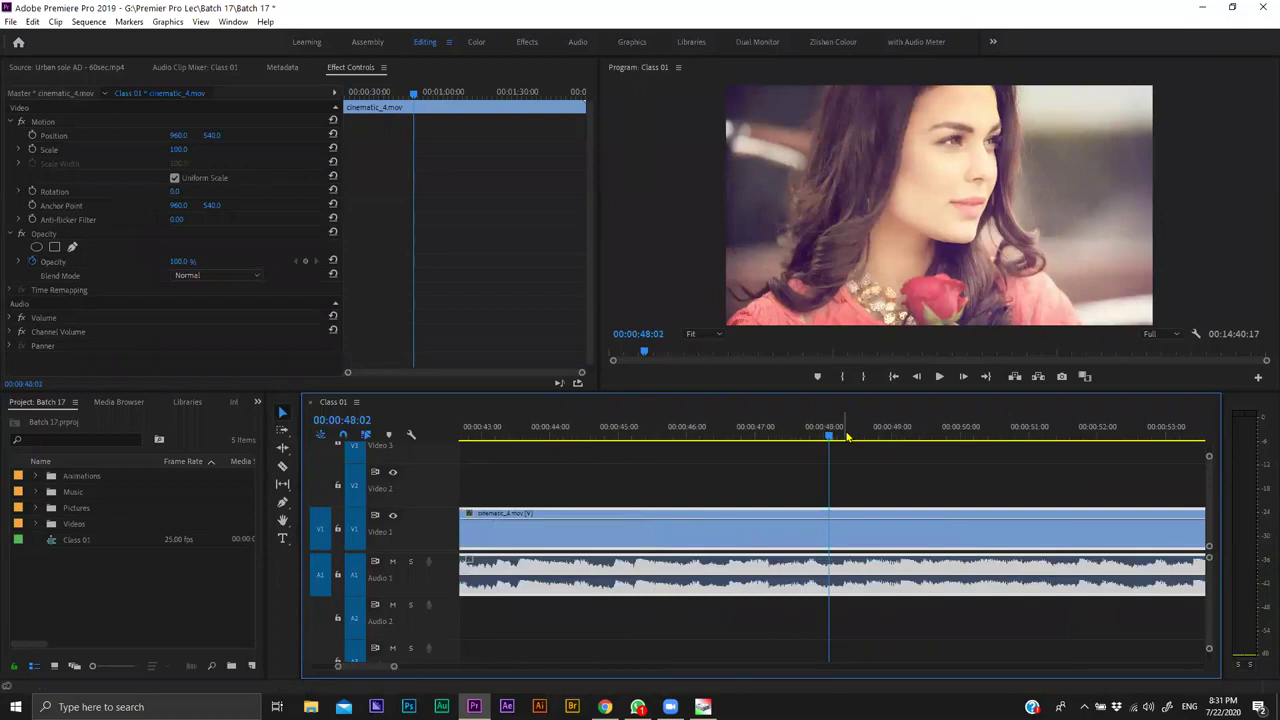
left_click(844, 437)
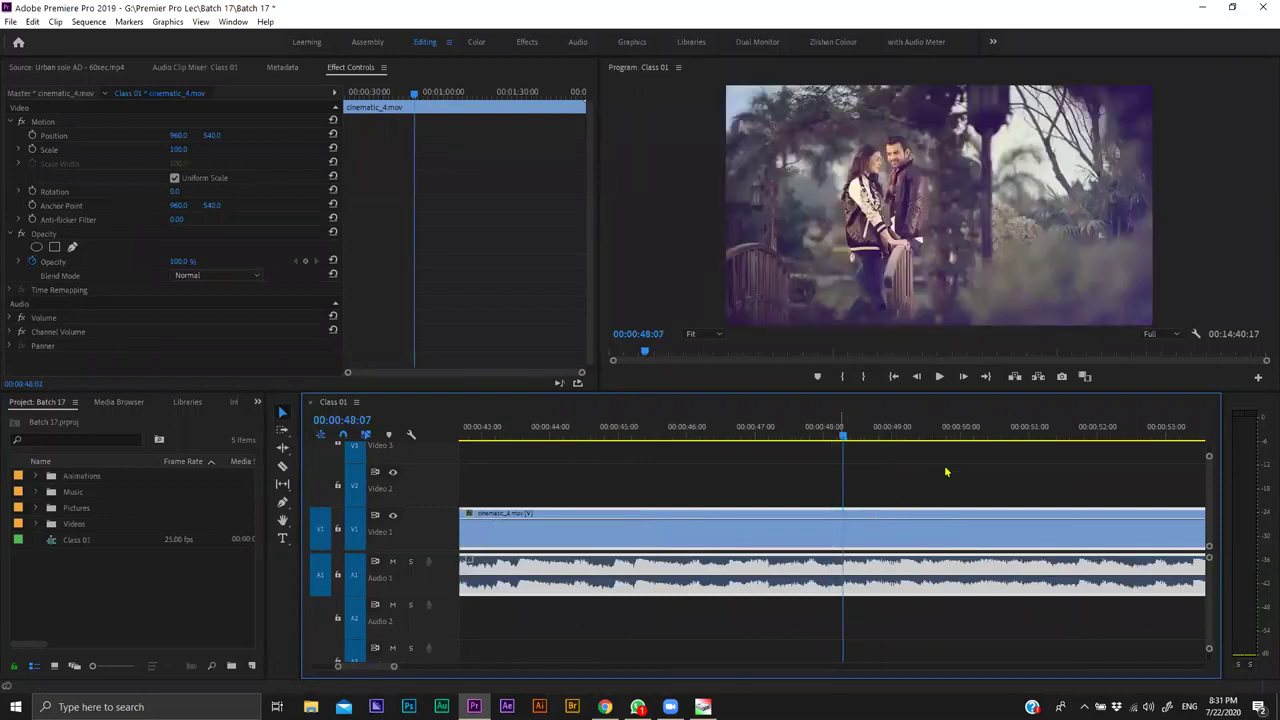
Try splitting the last segment at 00:00:48:07 with its audio still linked, and undo the cut.
key("ctrl+k")
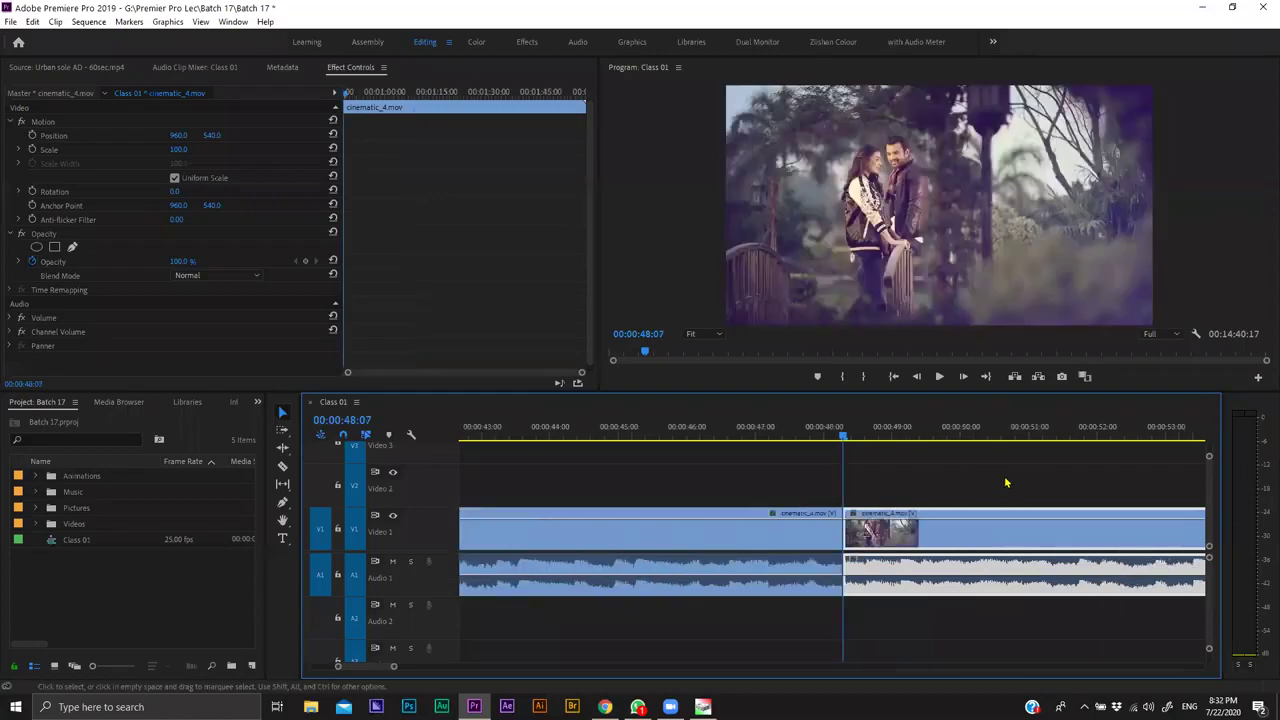
left_click(1006, 482)
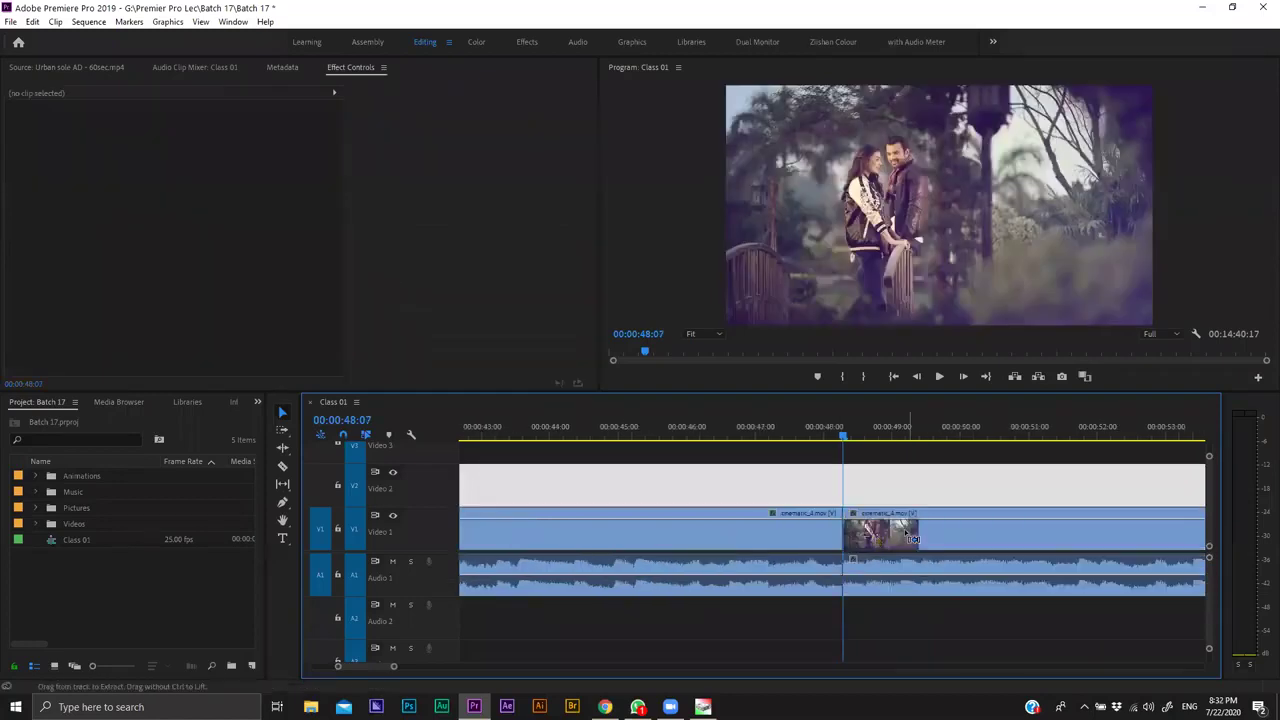
key("ctrl+z")
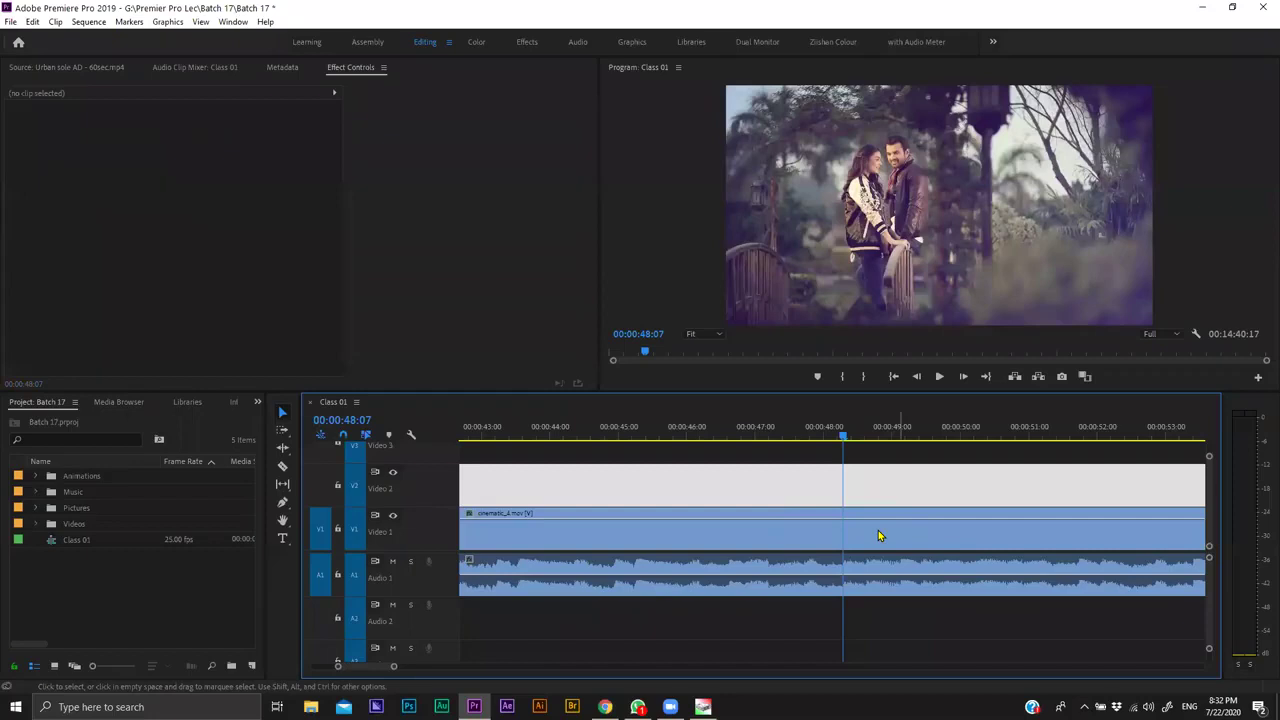
Unlink the last cinematic_4.mov segment's audio from its video and delete the audio.
left_click(878, 536)
key("minus")
key("minus")
key("minus")
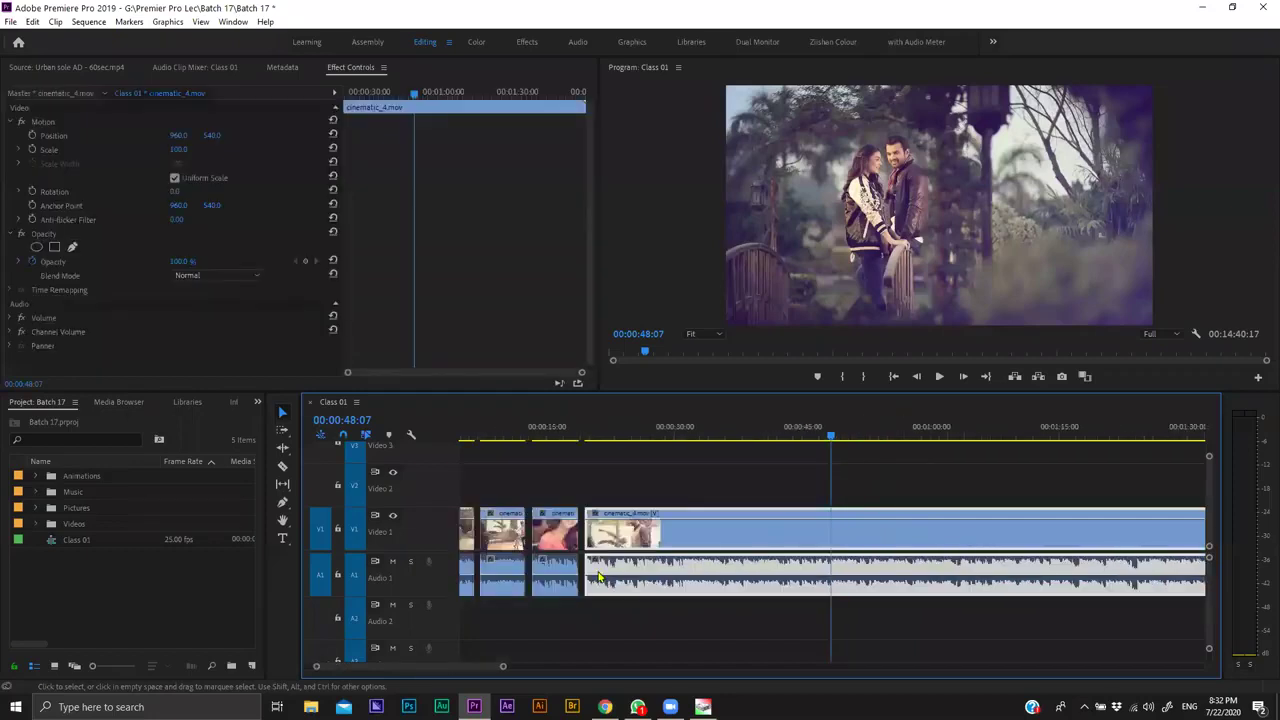
key("equal")
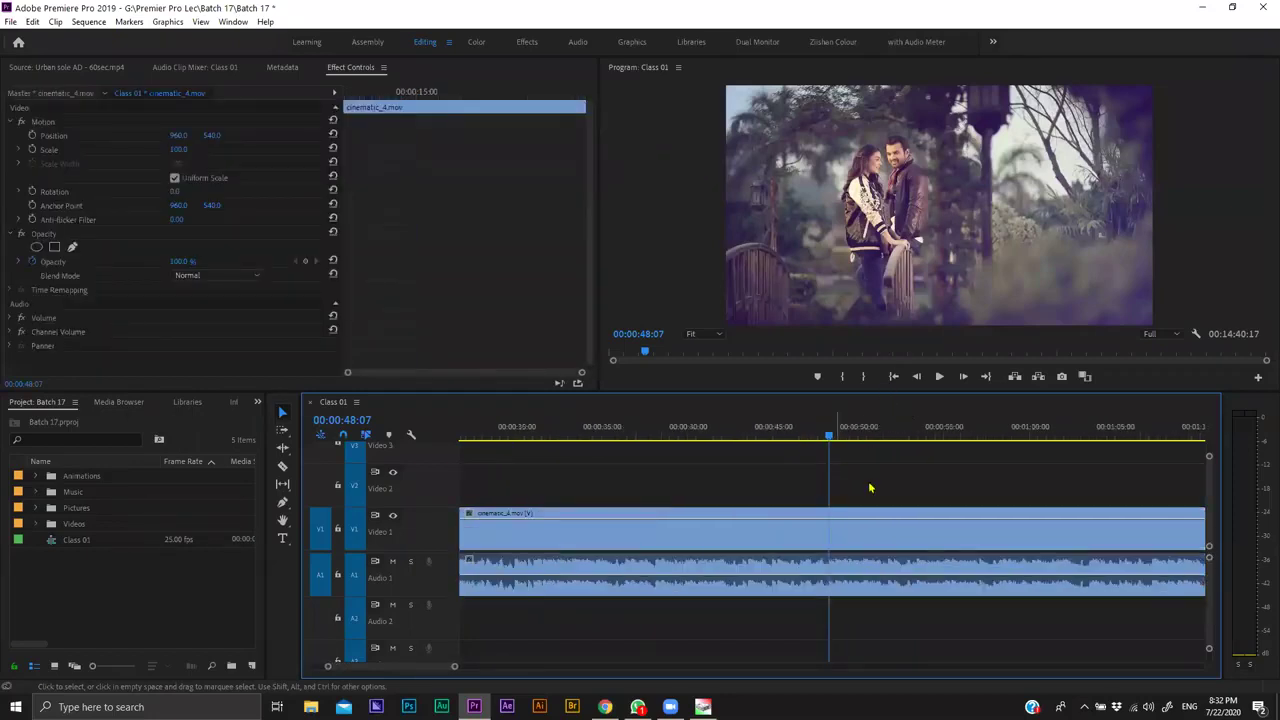
right_click(850, 538)
left_click(869, 255)
left_click(840, 593)
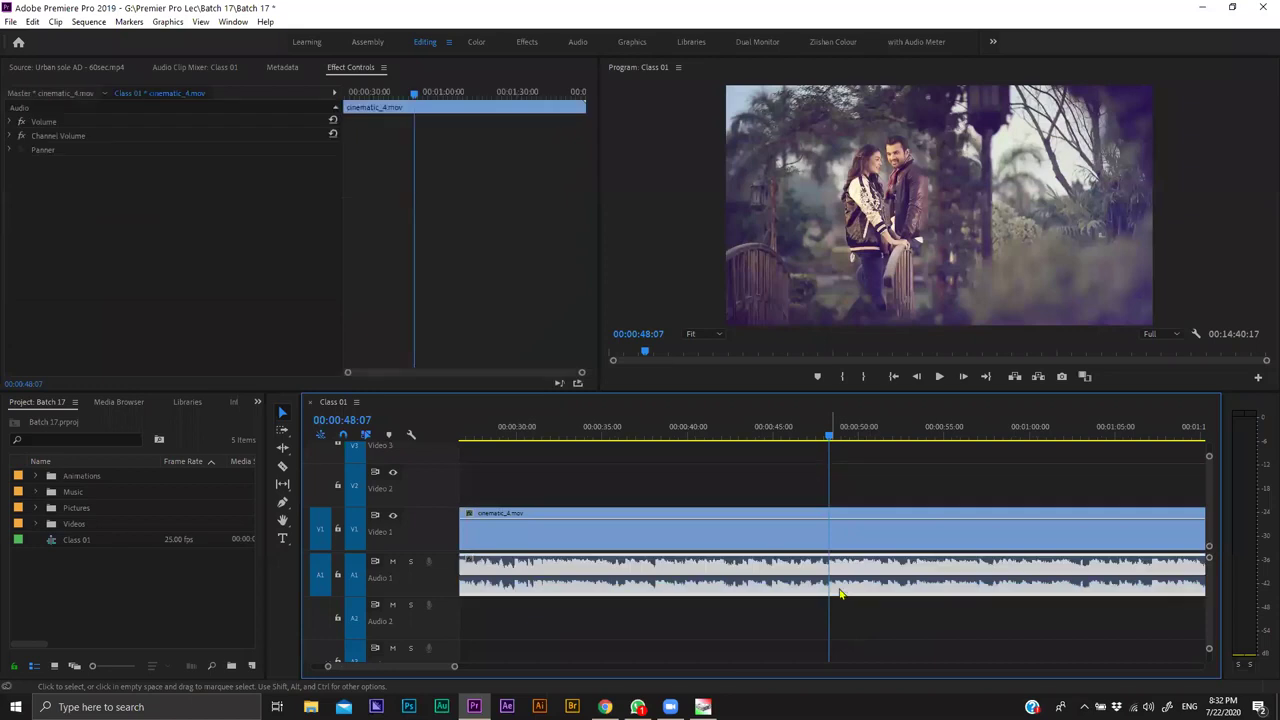
key("minus")
key("minus")
key("minus")
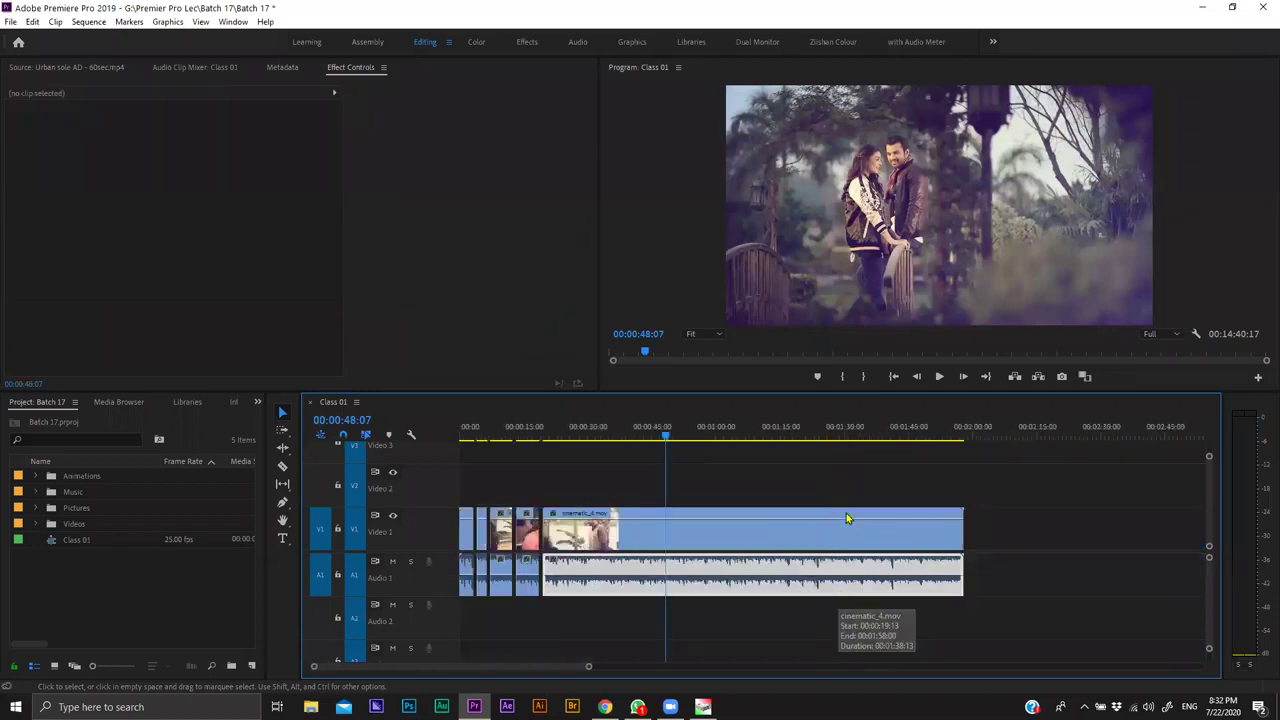
key("Delete")
Split the video-only segment at 00:00:48:07 with the Razor tool and select the footage after the cut.
key("equal")
key("equal")
key("equal")
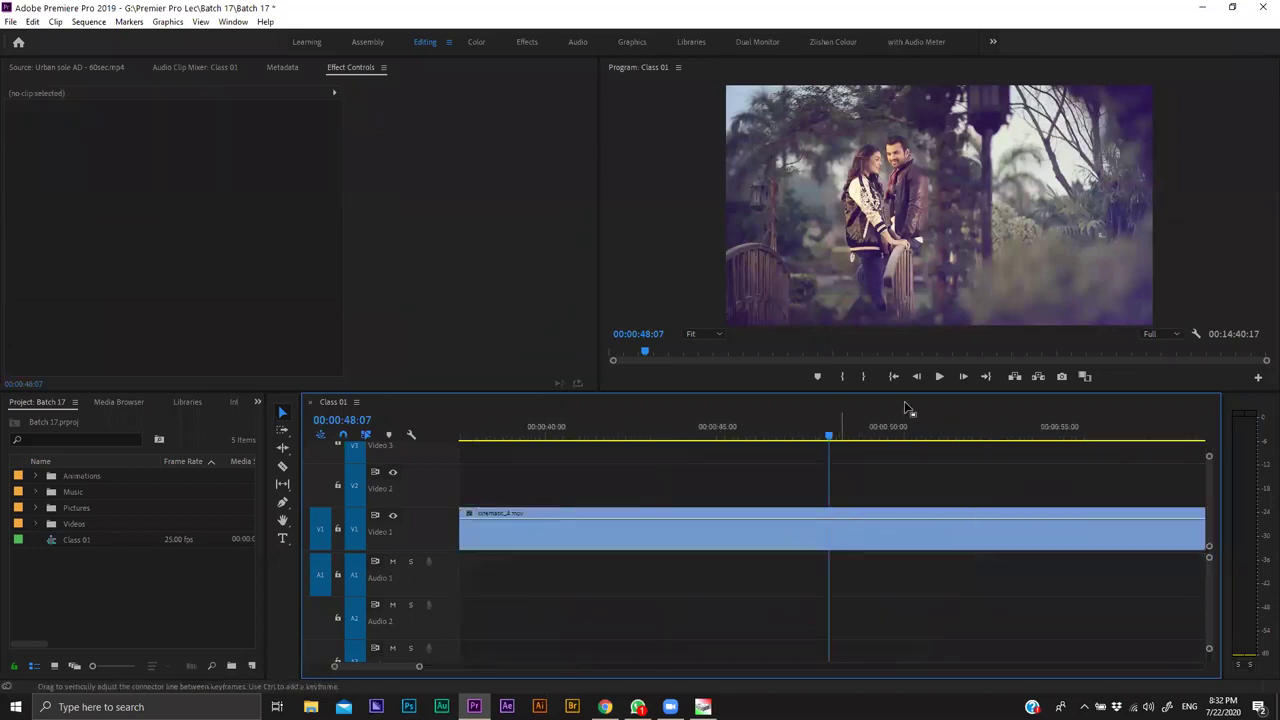
left_click(966, 380)
key("Left")
key("c")
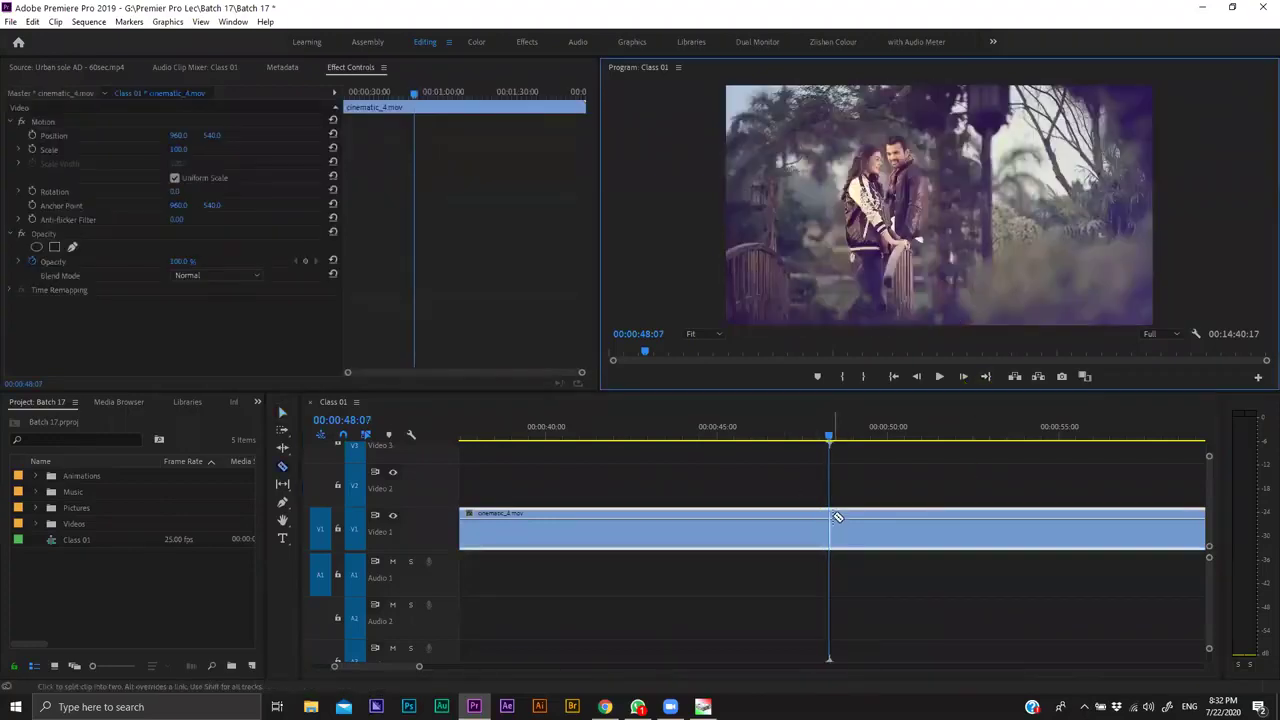
left_click(838, 517)
key("v")
left_click(877, 530)
Play the footage on both sides of the cut at 00:00:48:07.
key("space")
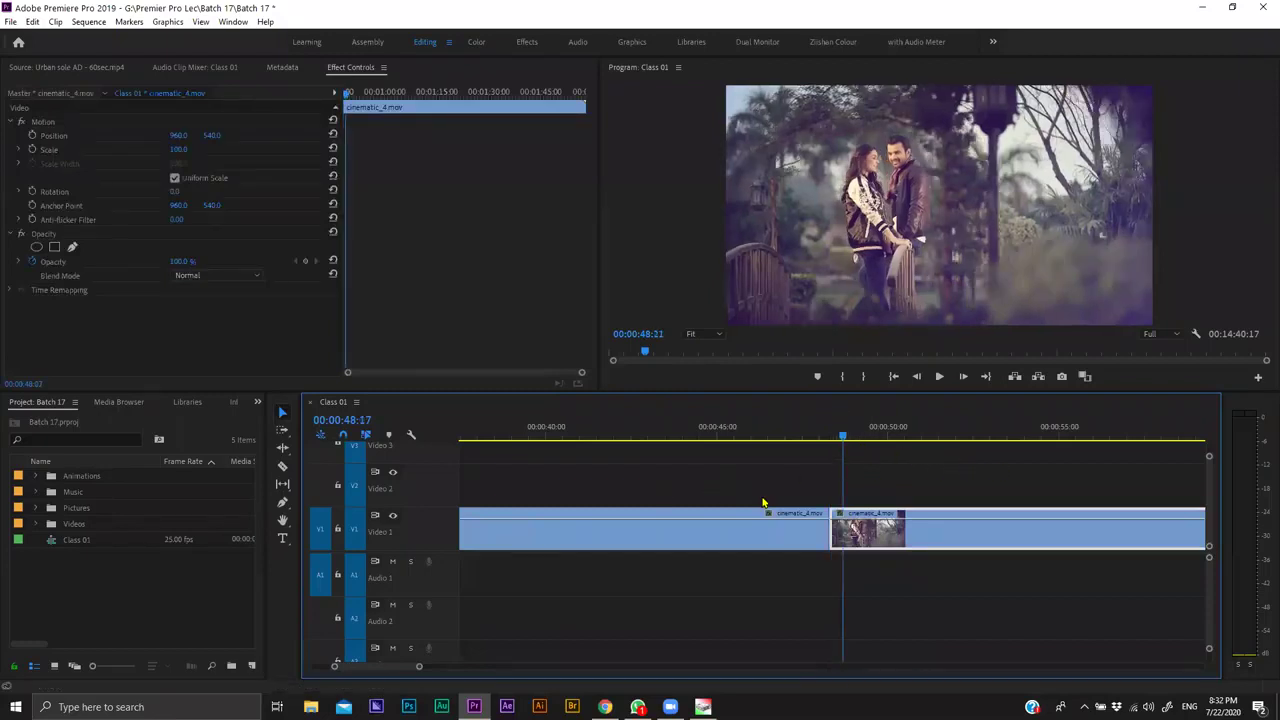
key("space")
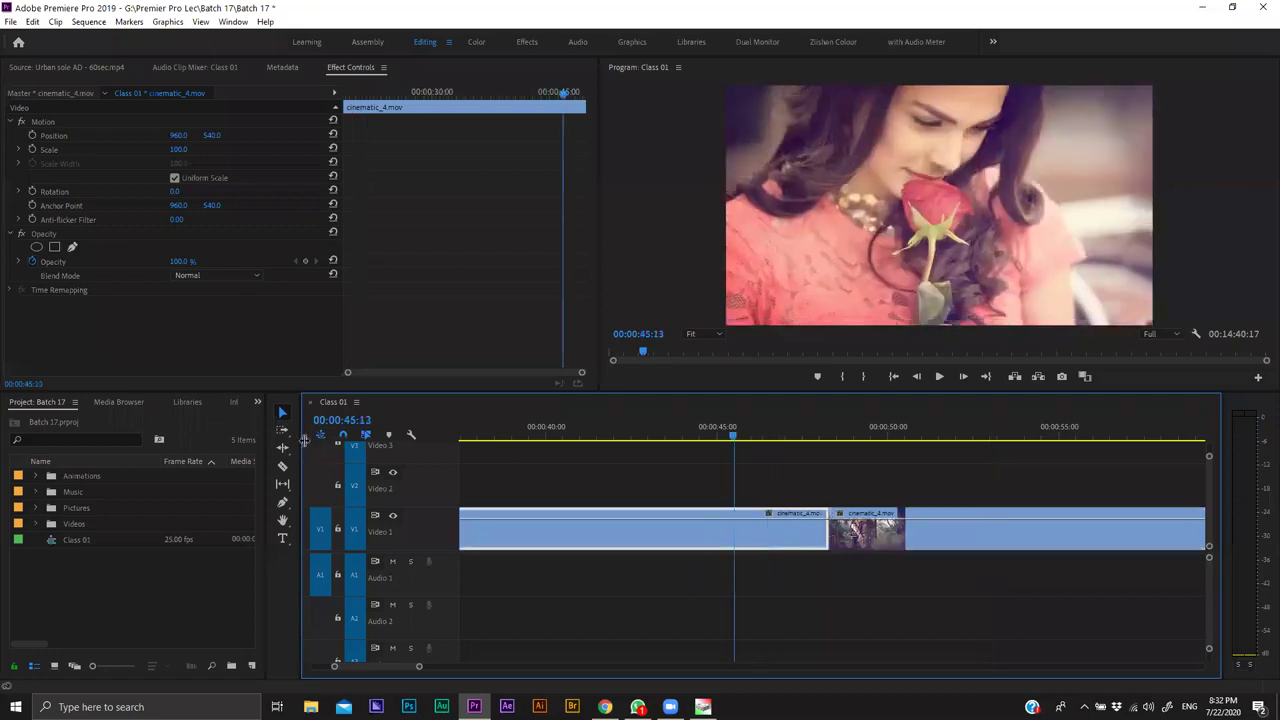
key("space")
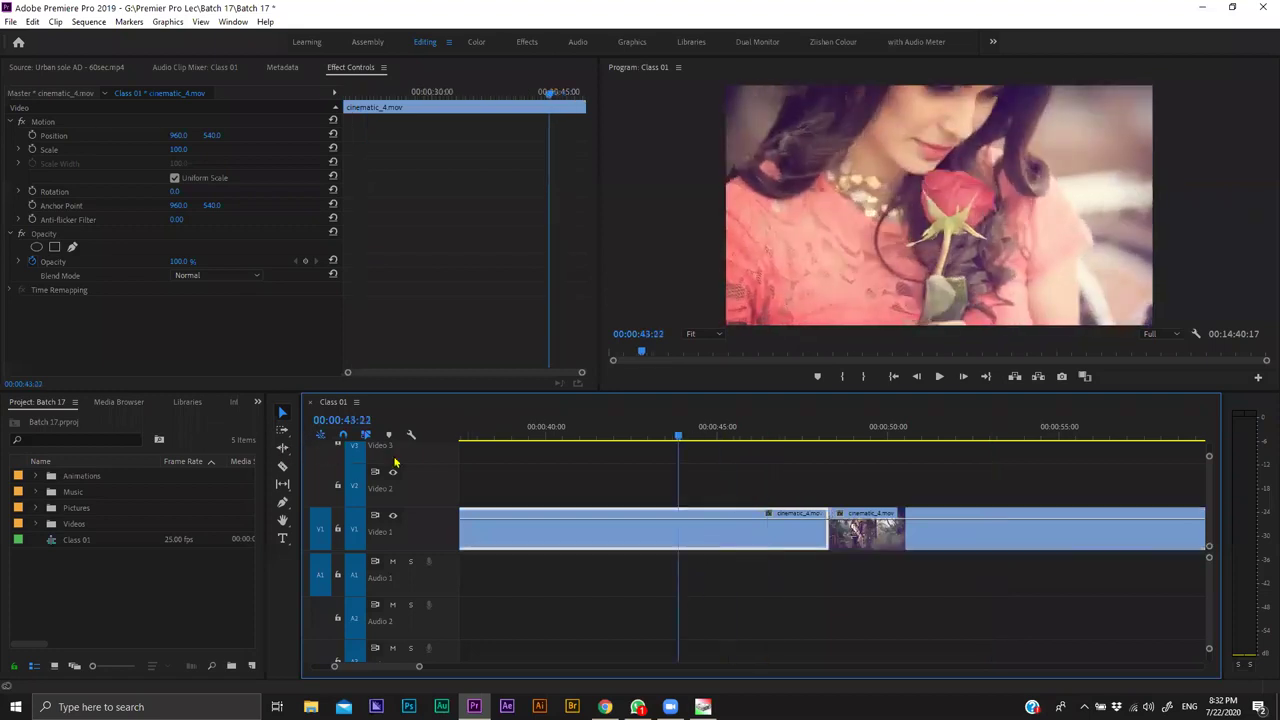
left_click(282, 447)
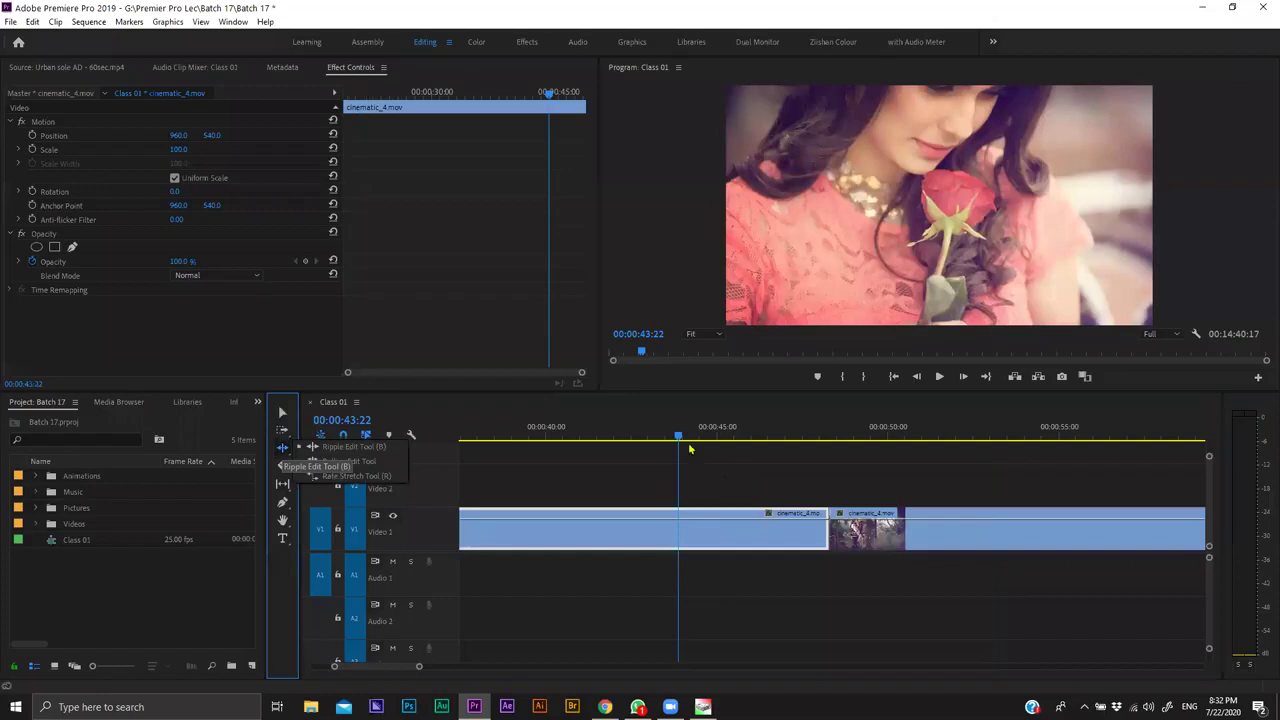
left_click(656, 455)
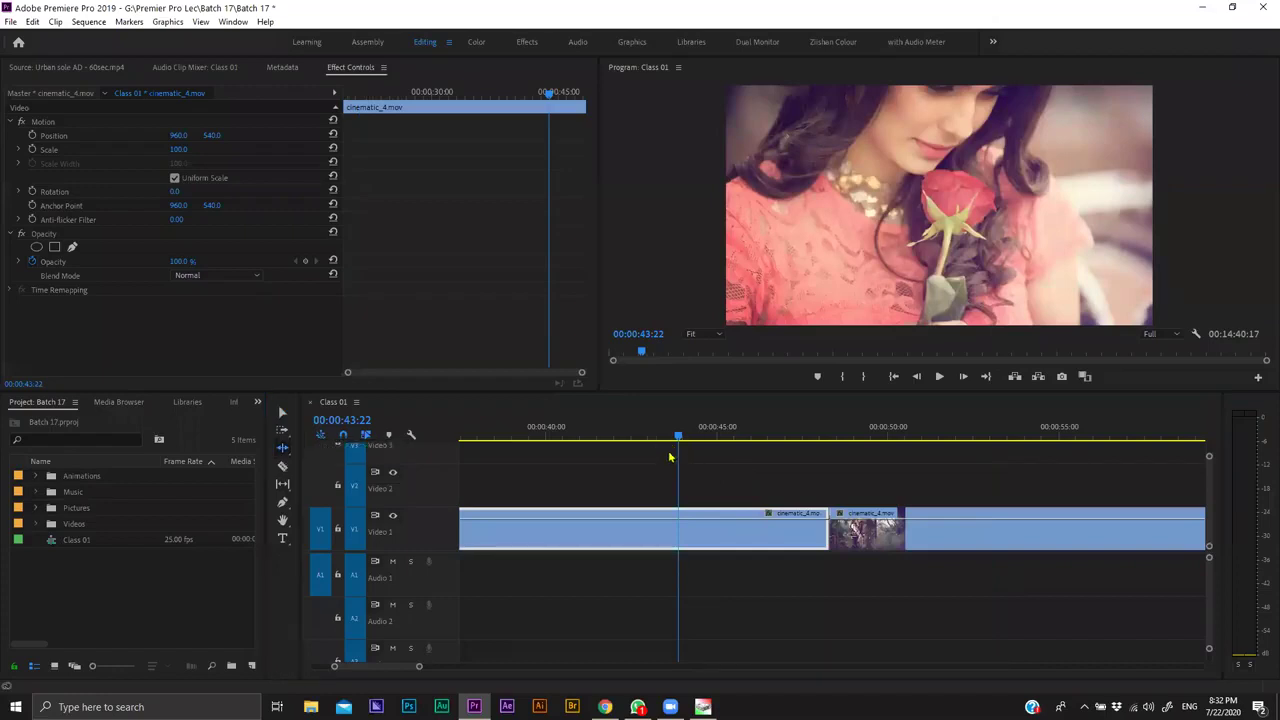
key("v")
Scrub and play the segment before the 00:00:48:07 cut, stopping the playhead at 00:00:43:07.
left_click_drag(661, 440, 717, 456)
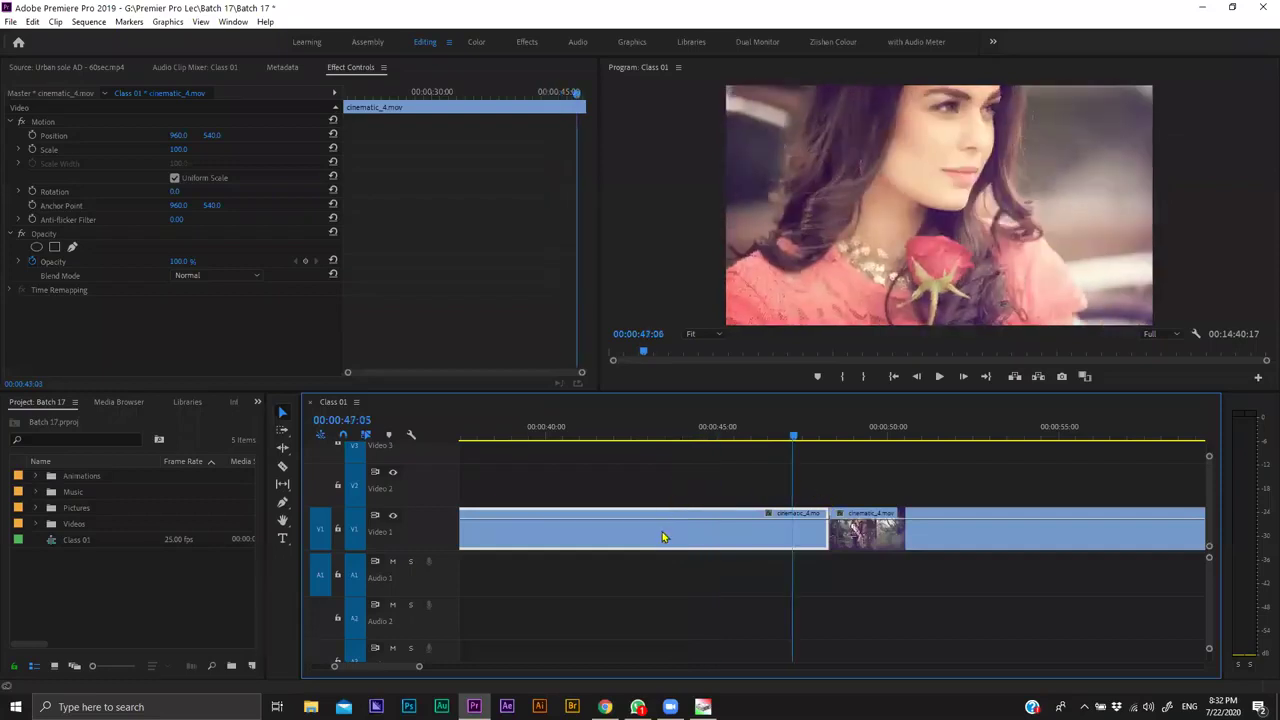
key("space")
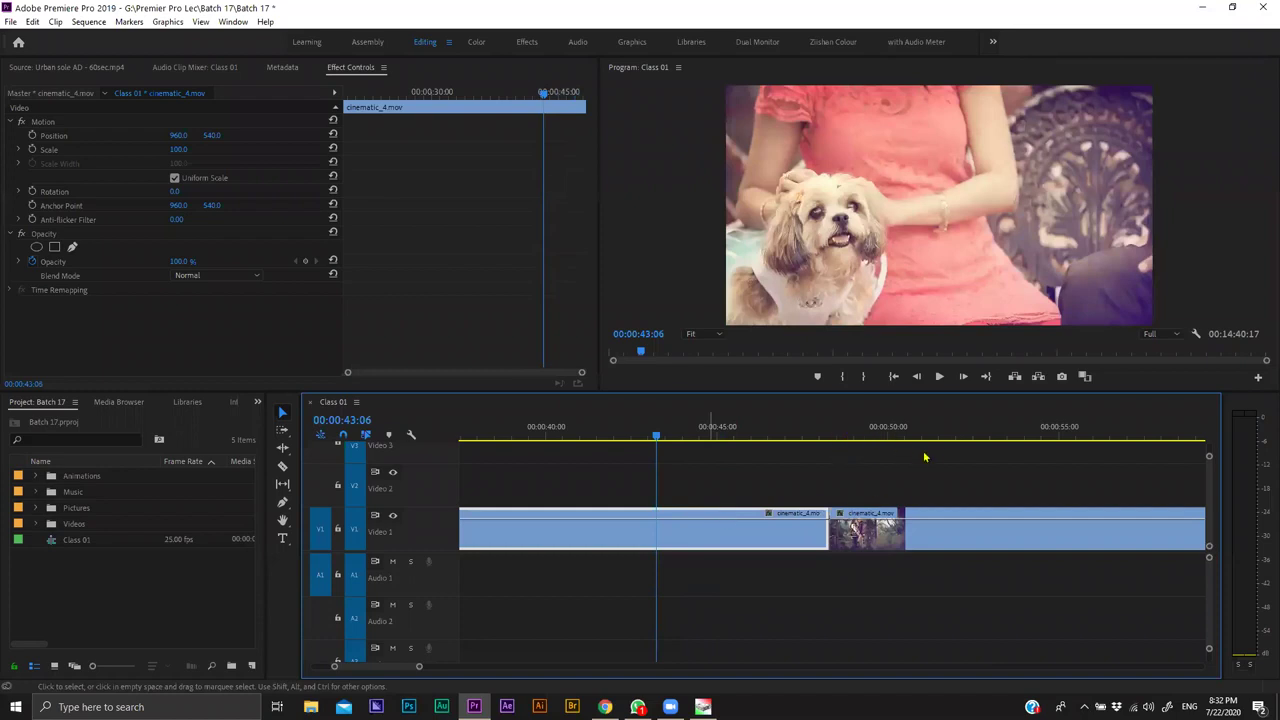
left_click(886, 432)
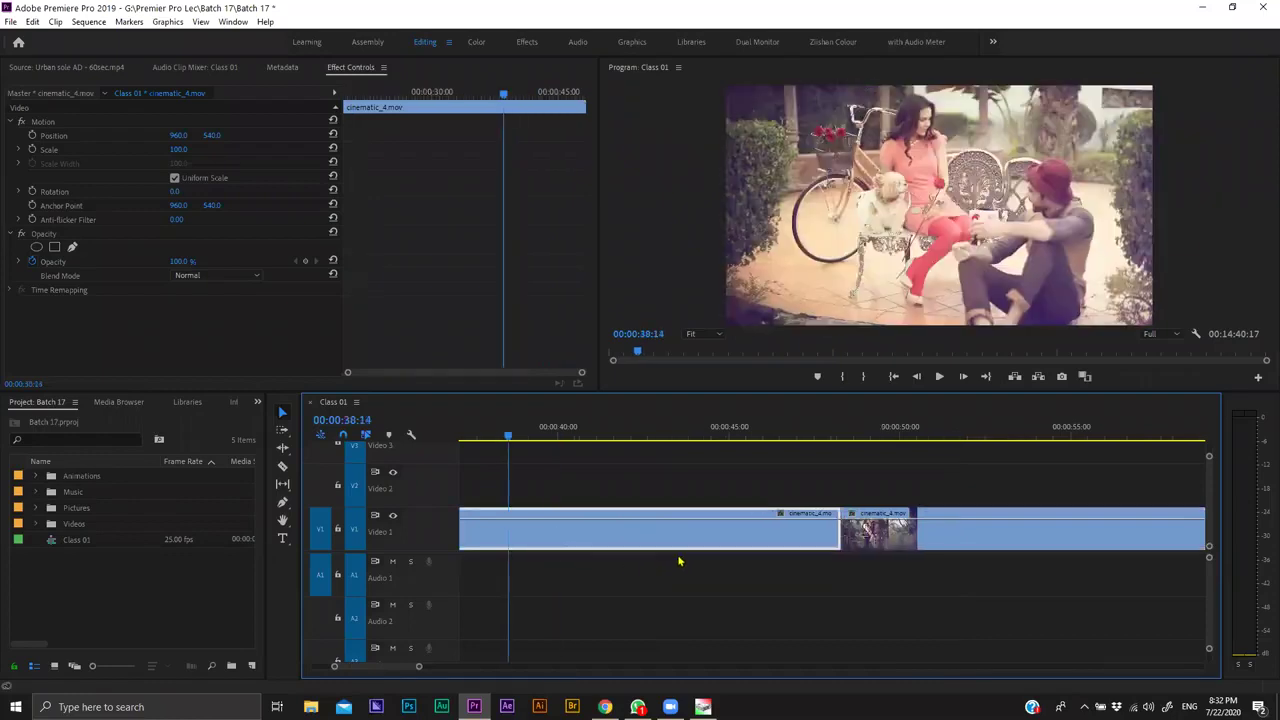
key("space")
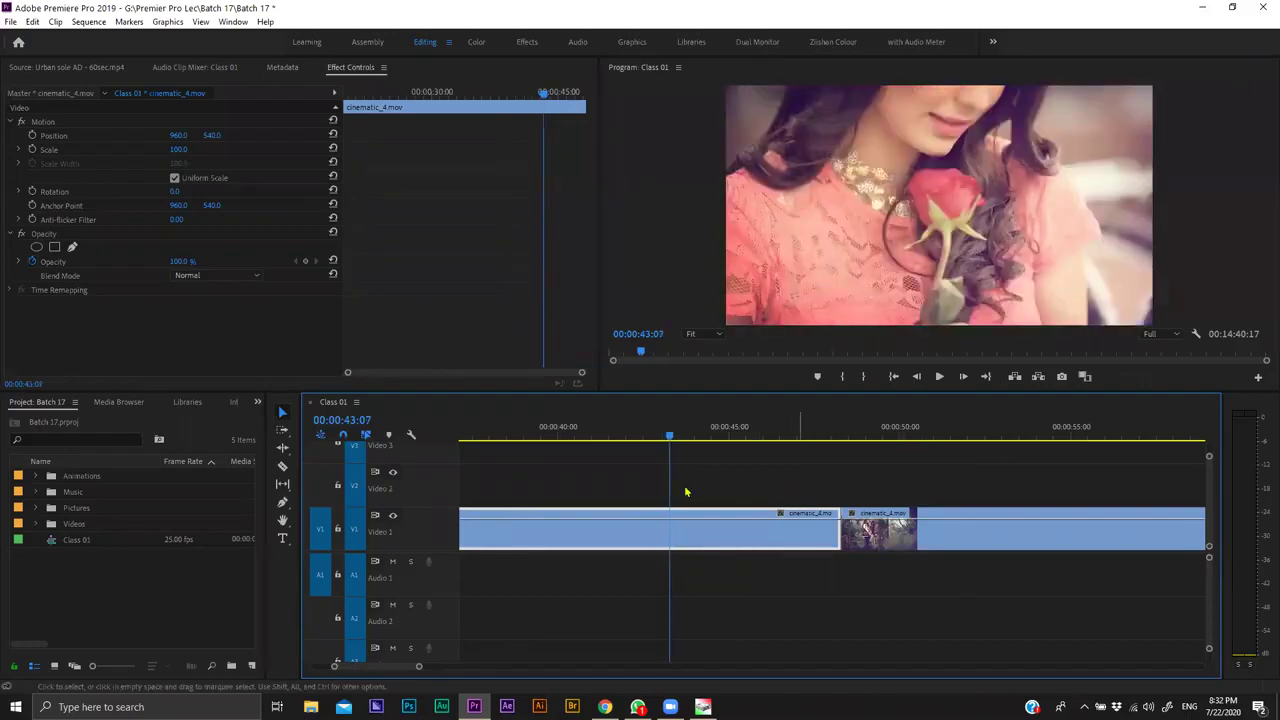
Split the segment at 00:00:43:07 with the Razor tool and delete the piece between there and the 00:00:48:07 cut.
left_click(283, 468)
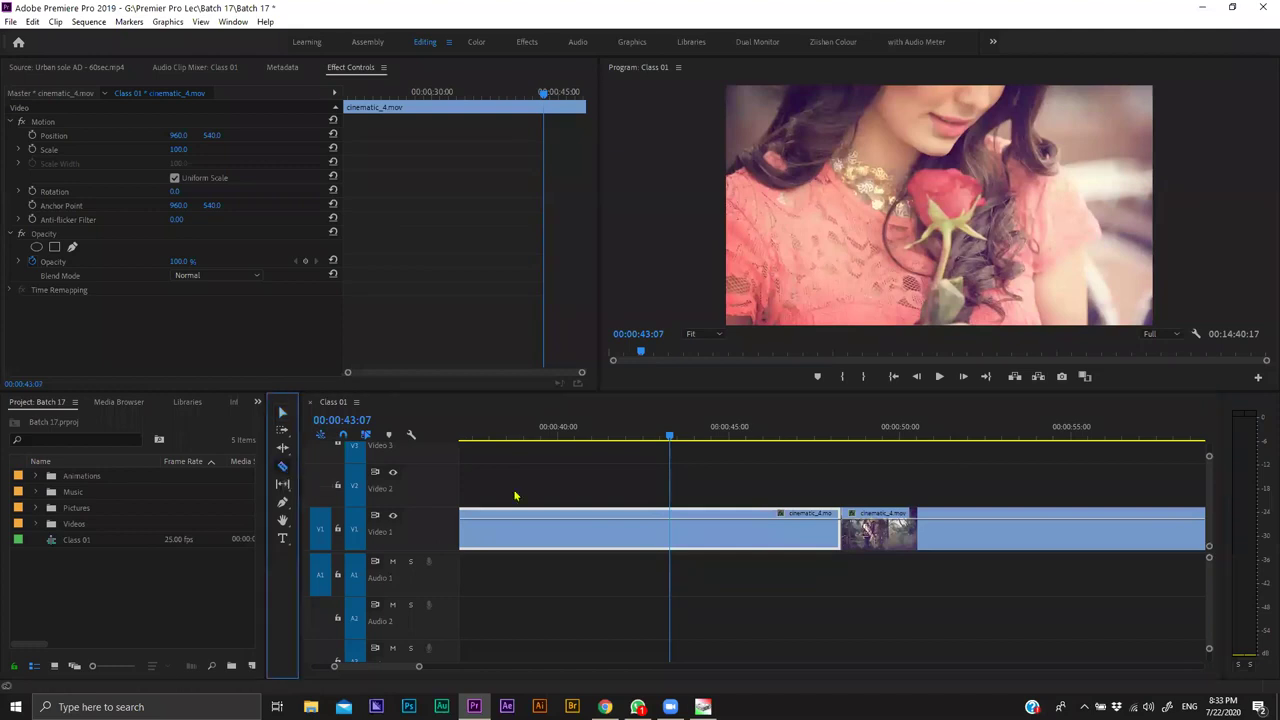
left_click(670, 525)
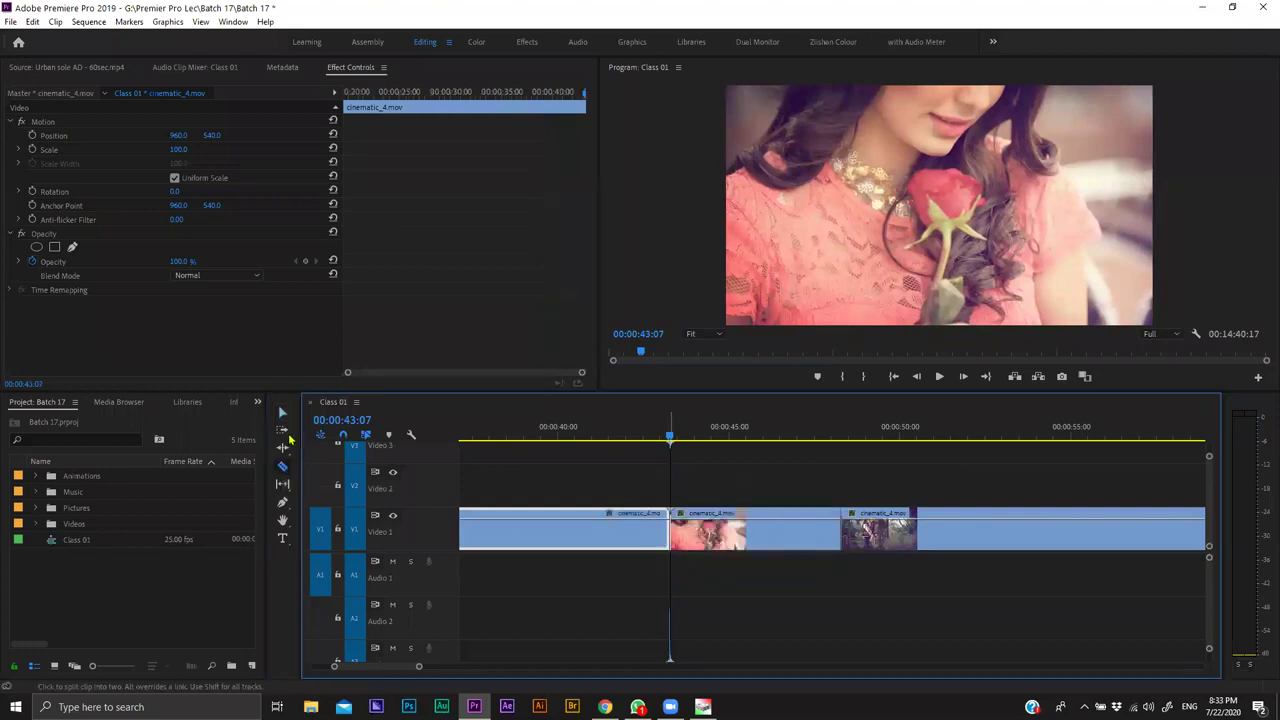
key("v")
left_click(758, 532)
key("Delete")
left_click(792, 486)
Move the remaining footage earlier to meet the clip ending at 00:00:43:07 and play across the join.
left_click(860, 534)
left_click_drag(897, 542, 667, 497)
key("shift+k")
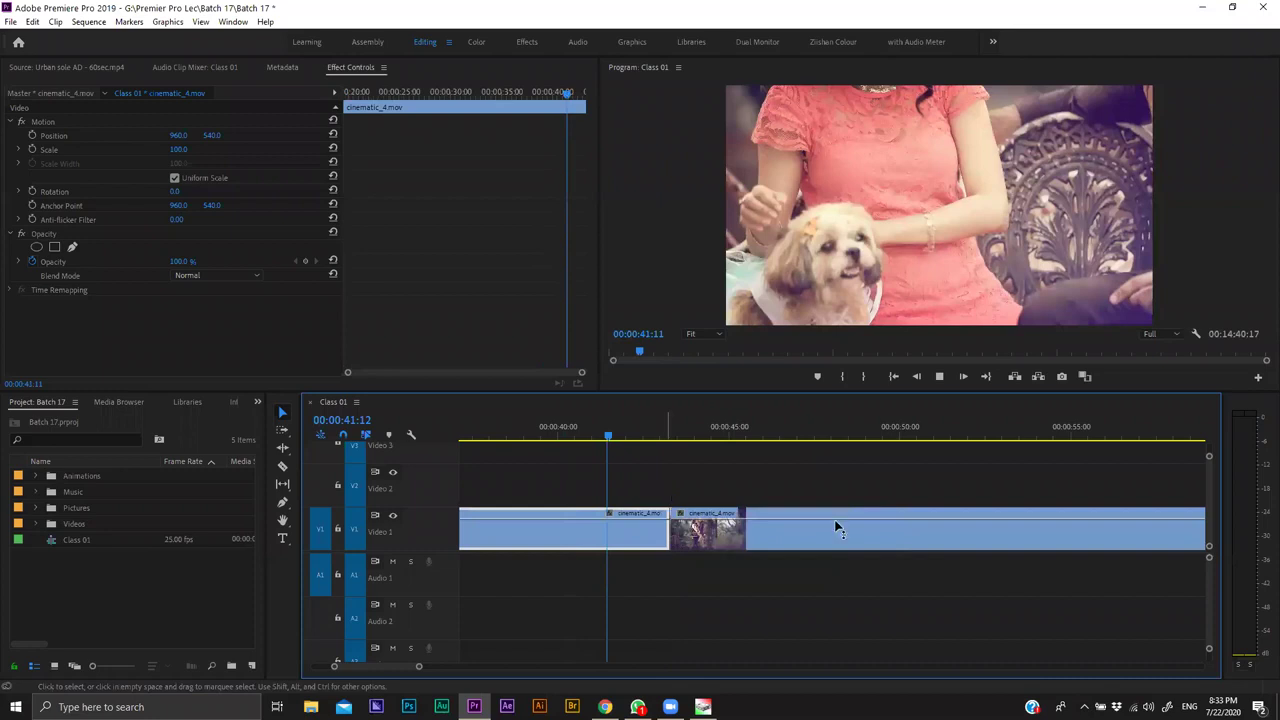
Undo the move that closed the gap, the piece's deletion and the cut at 00:00:43:07.
key("ctrl+z")
key("Up")
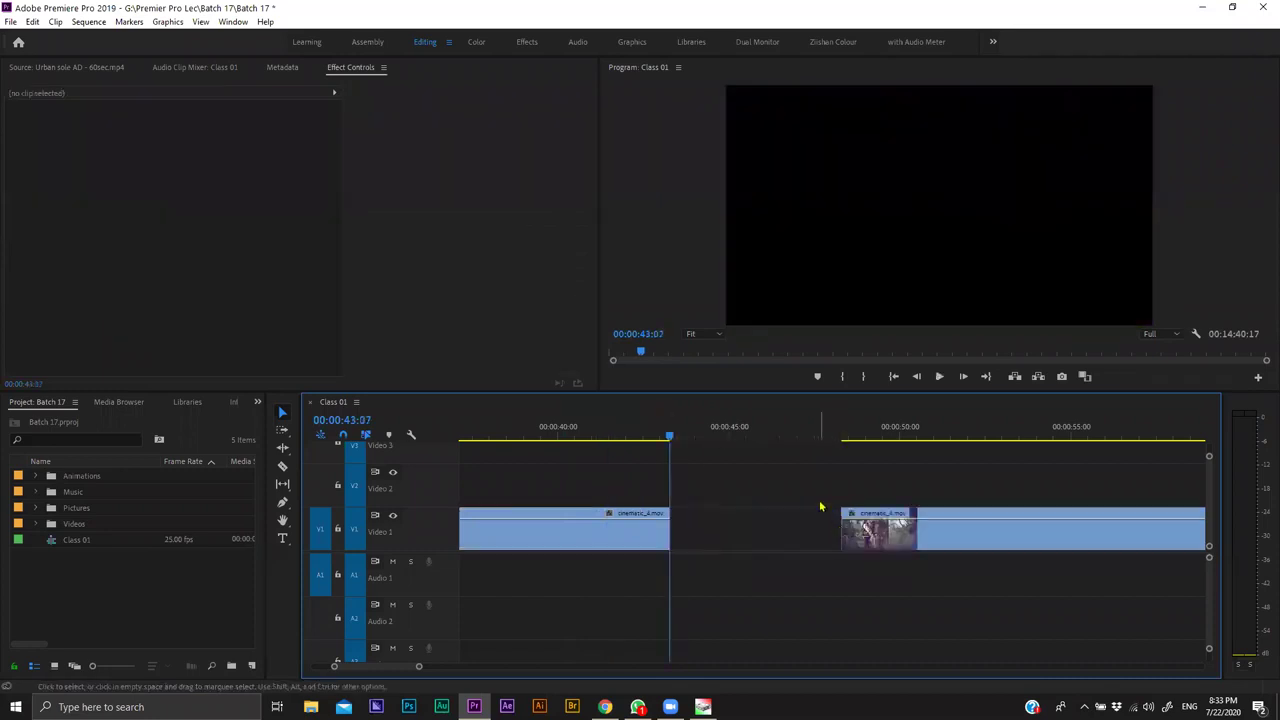
key("ctrl+z")
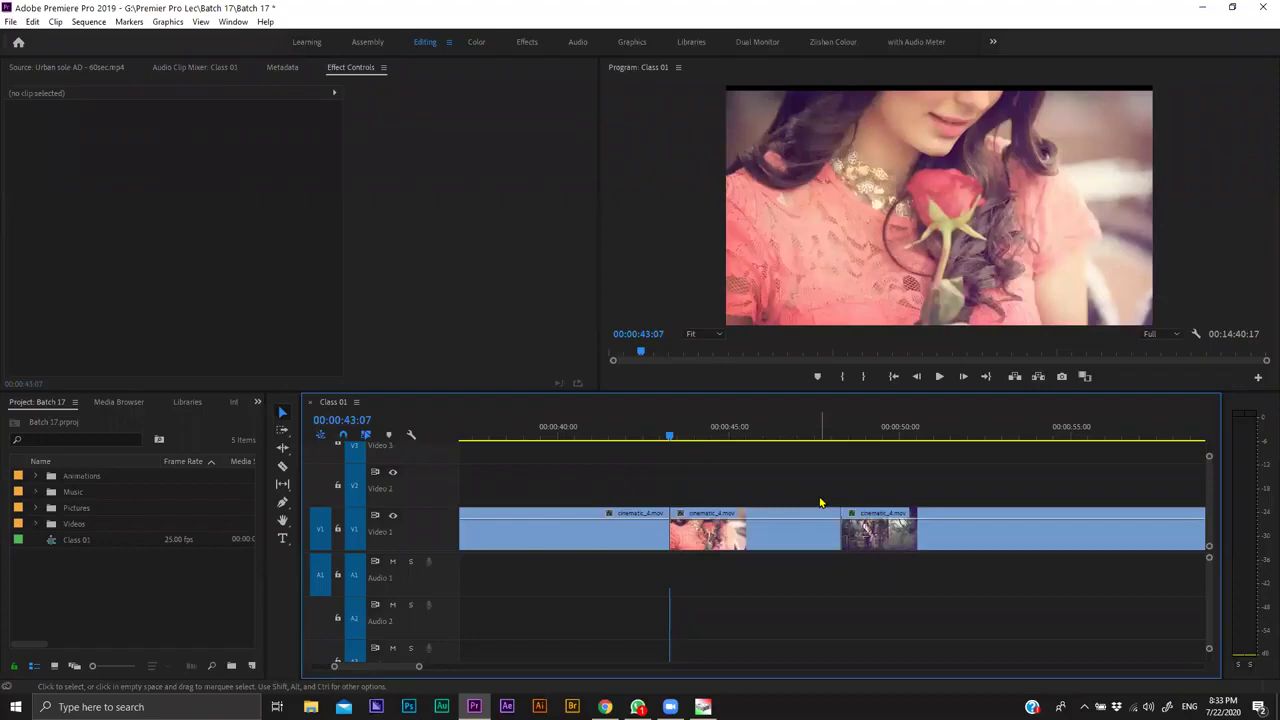
key("ctrl+z")
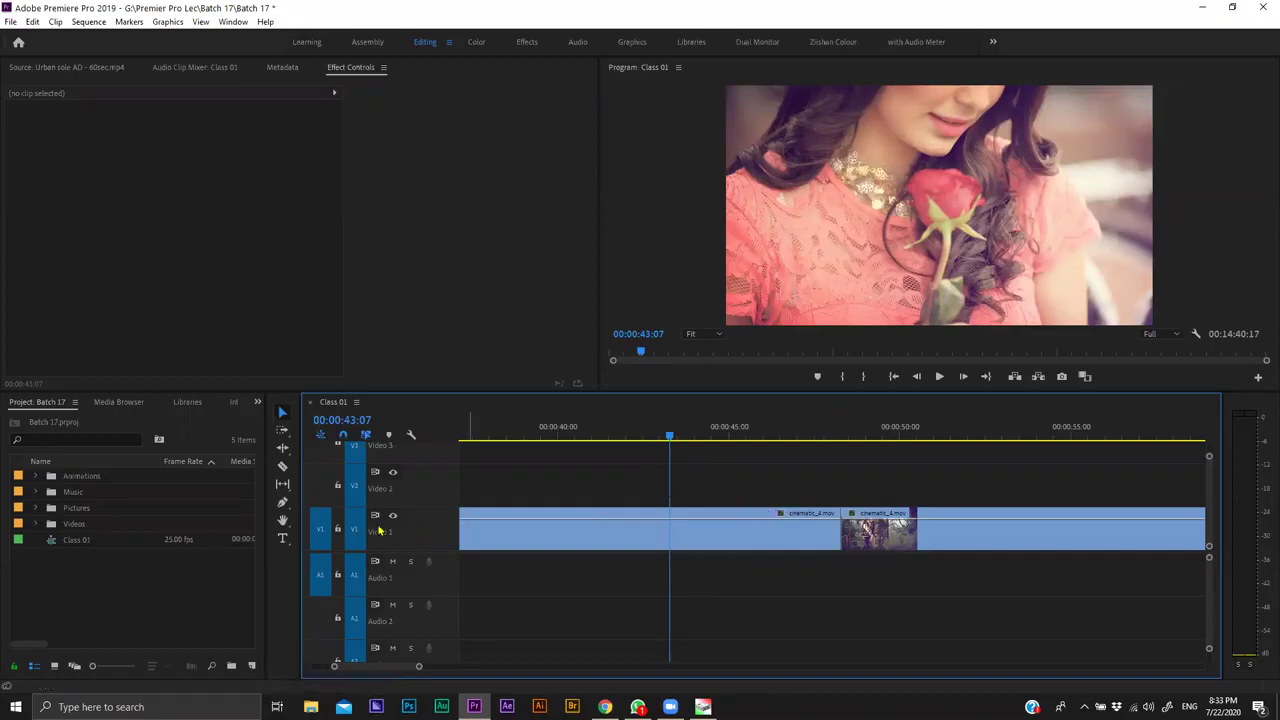
Try deleting the cinematic_4.mov segment under the playhead and undo the deletion.
left_click(675, 533)
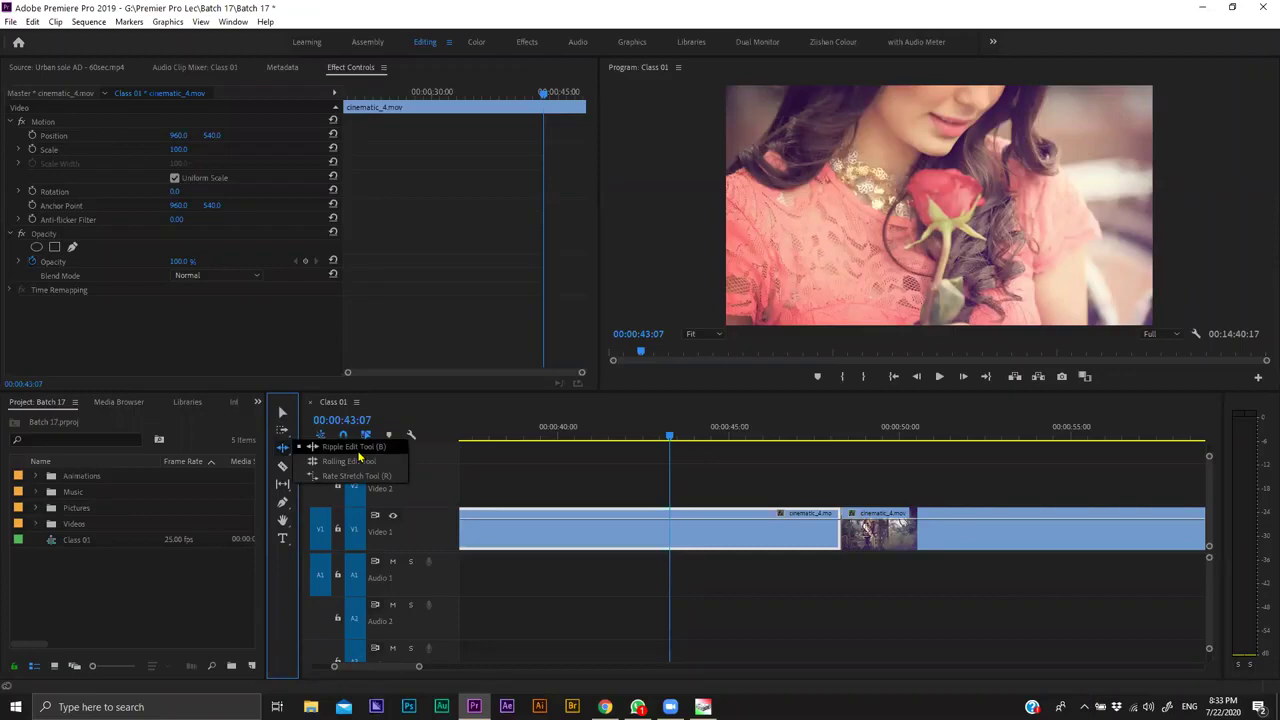
left_click(743, 506)
key("Delete")
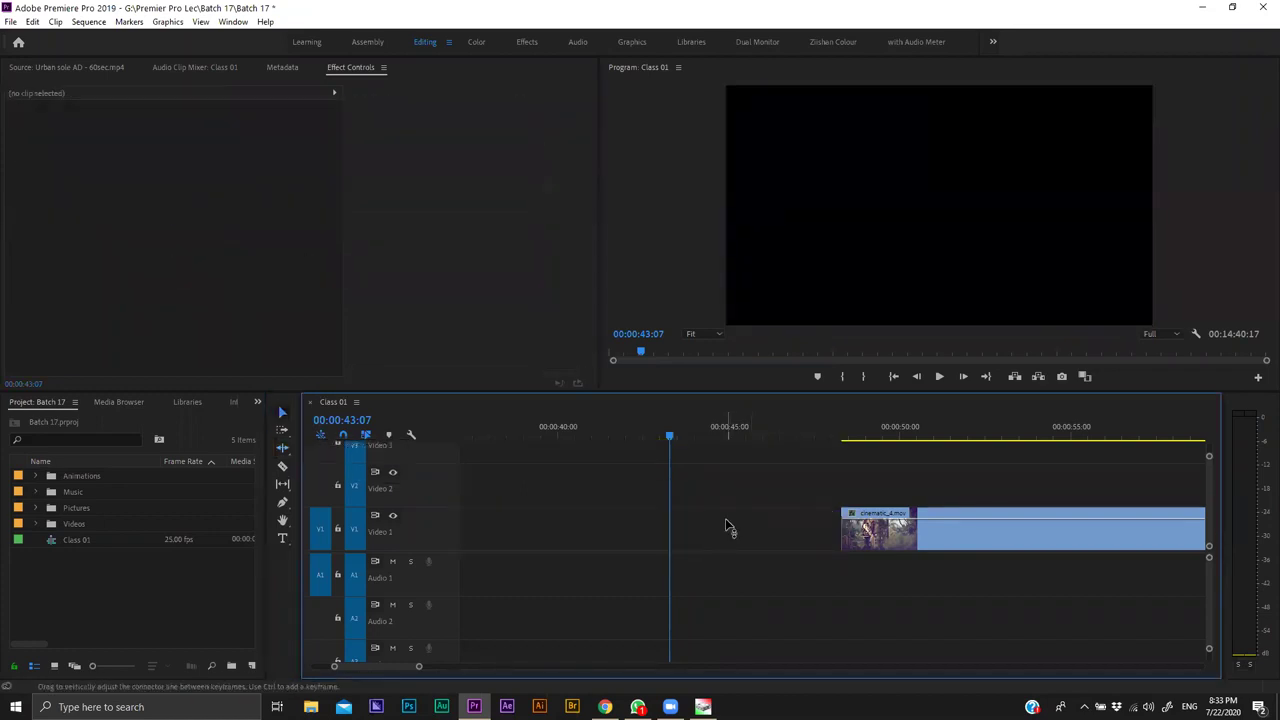
key("ctrl+z")
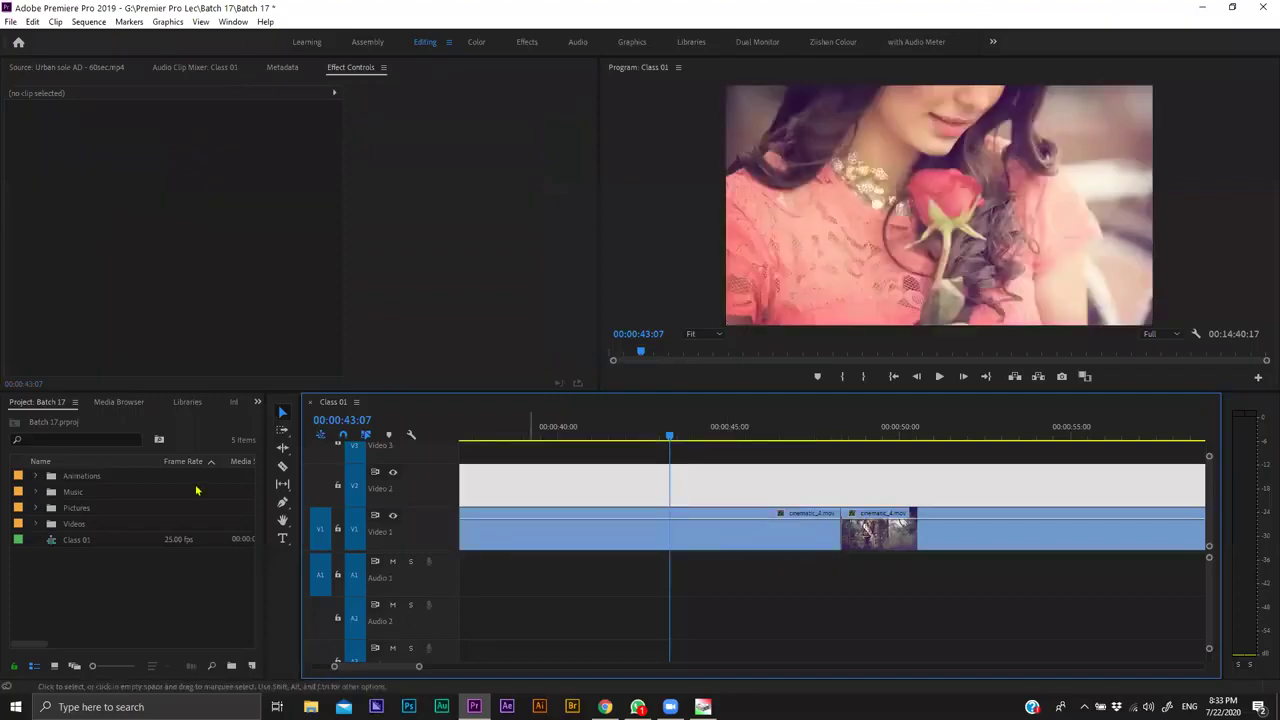
Ripple-trim the end of the cinematic_4.mov segment from the 00:00:48:07 cut back to the playhead at 00:00:43:07 with the Ripple Edit tool.
left_click(284, 446)
left_click(285, 417)
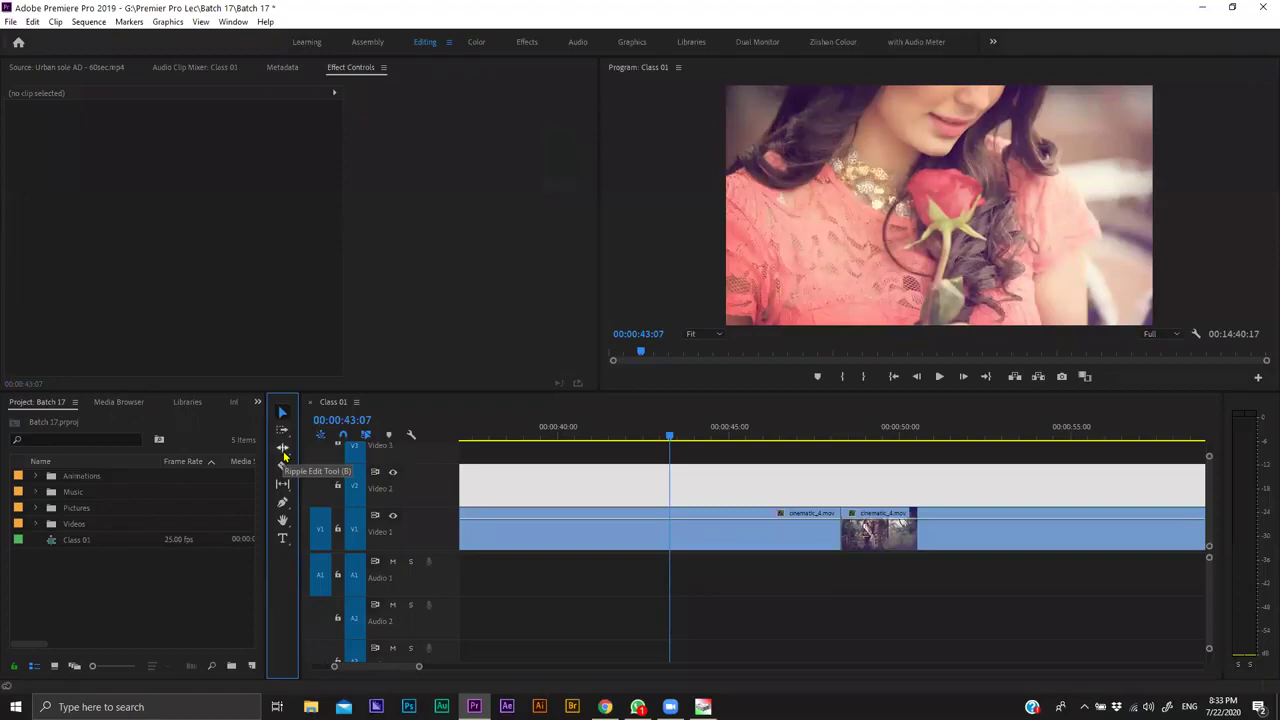
left_click(284, 450)
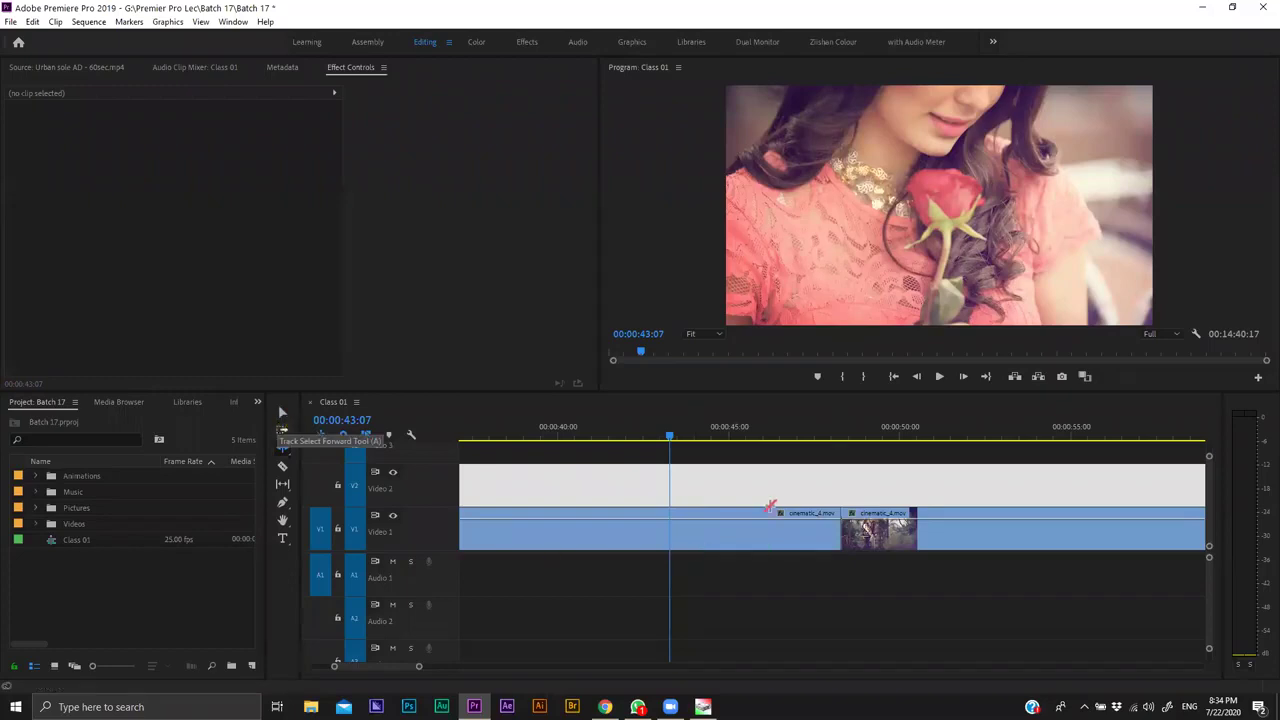
left_click(932, 524)
left_click(699, 522)
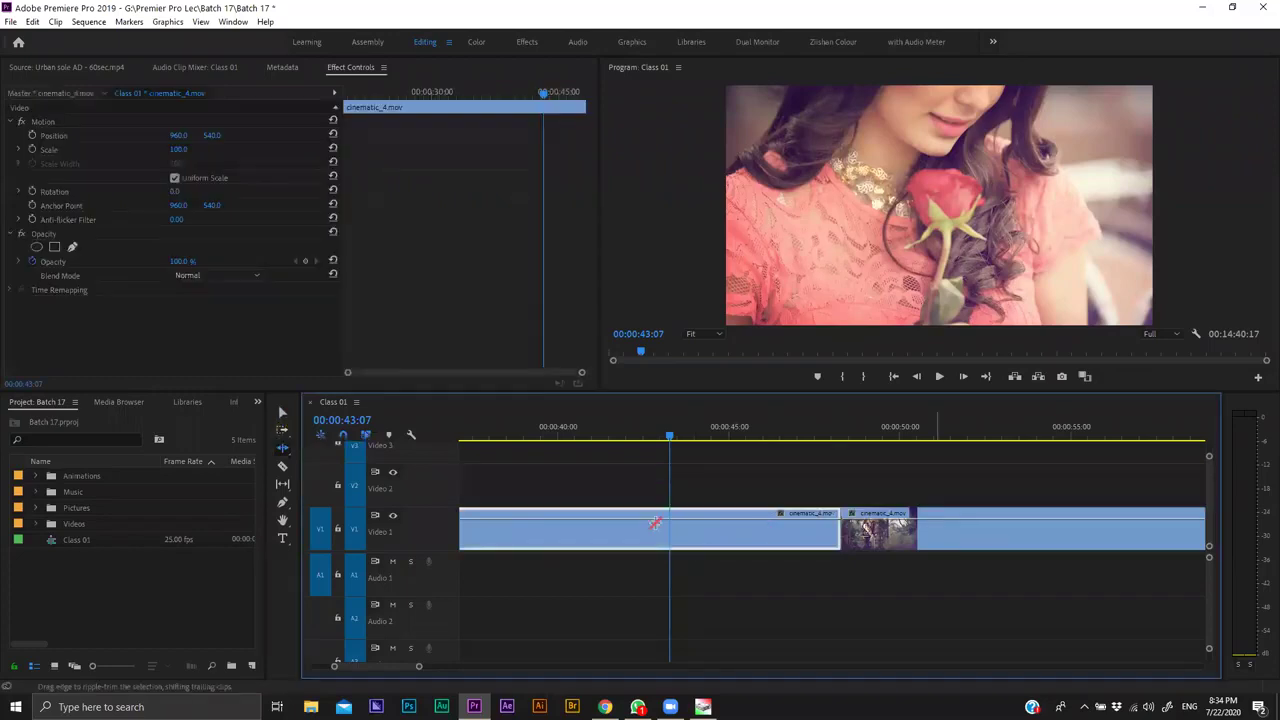
left_click(835, 511)
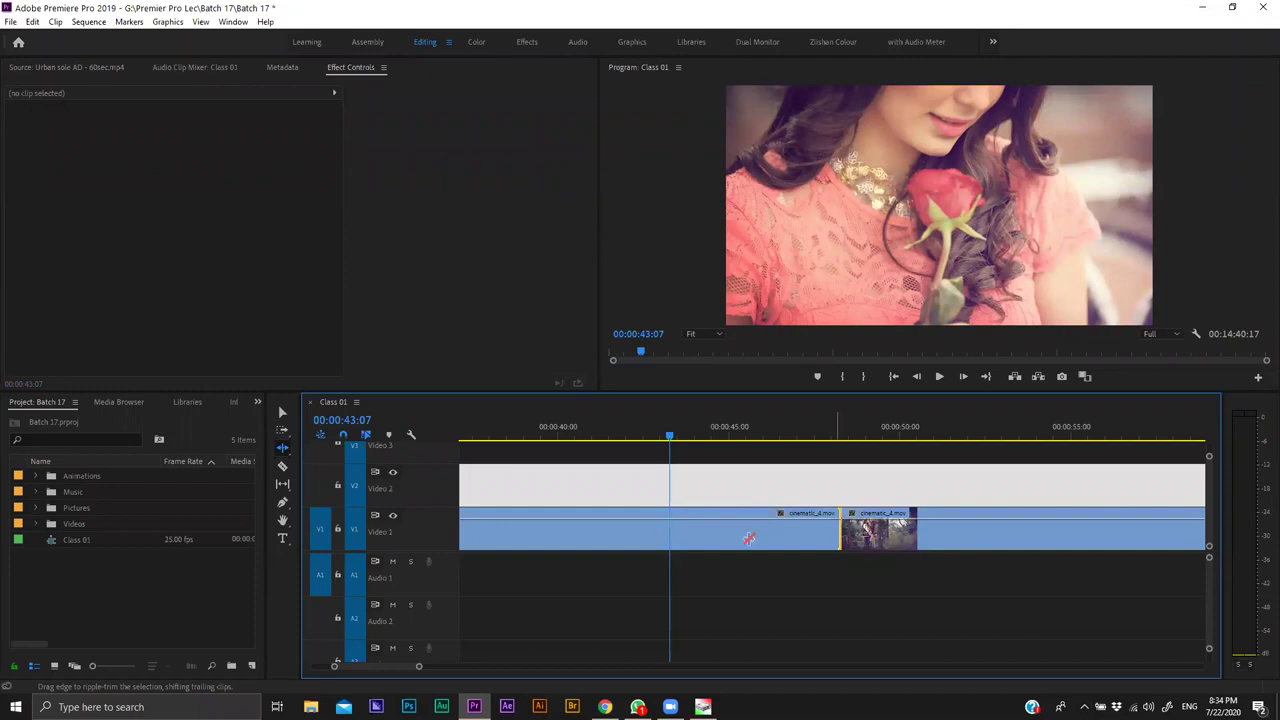
left_click_drag(704, 464, 775, 505)
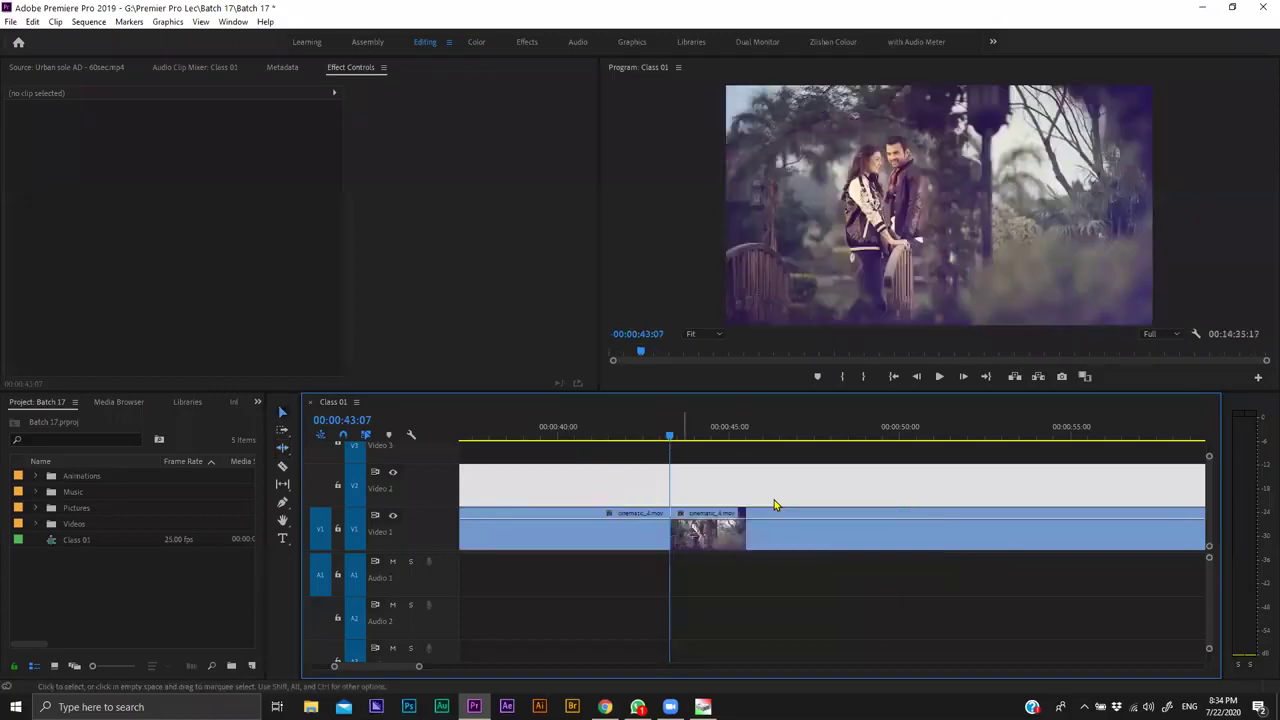
Play across the join at 00:00:43:07 and step the playhead frame by frame to the next shot change near 00:00:46:12.
key("space")
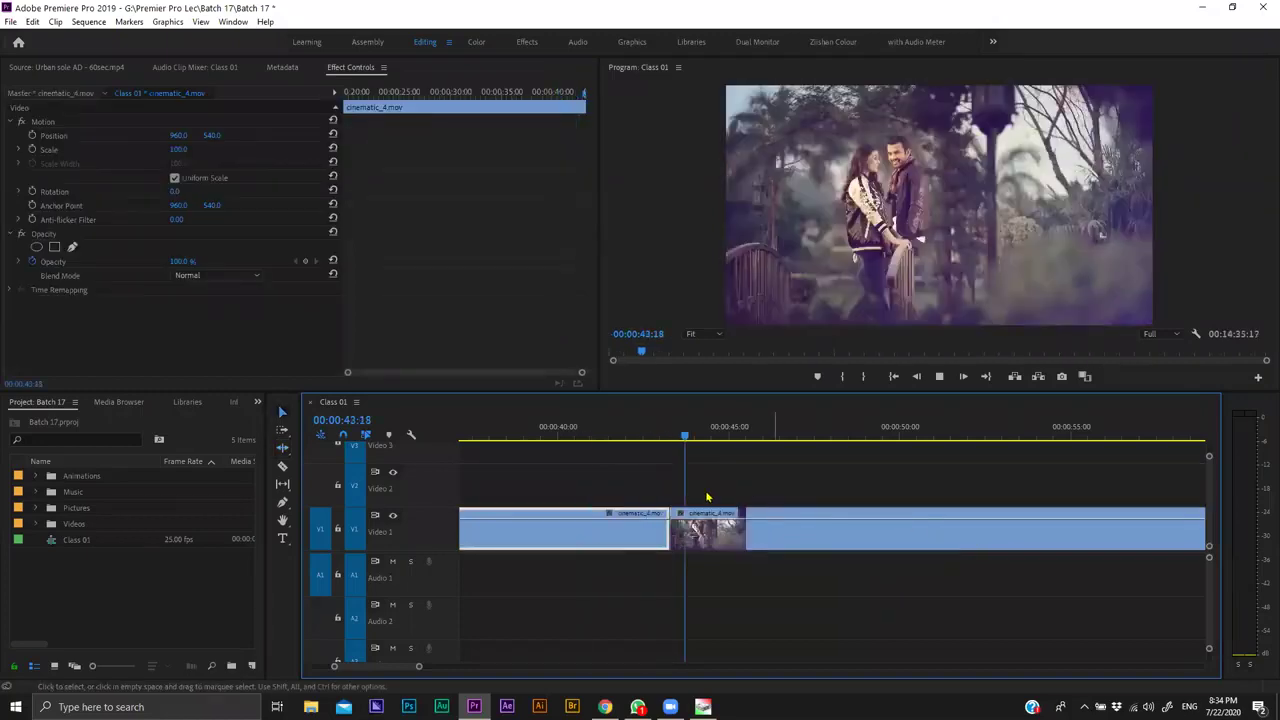
key("space")
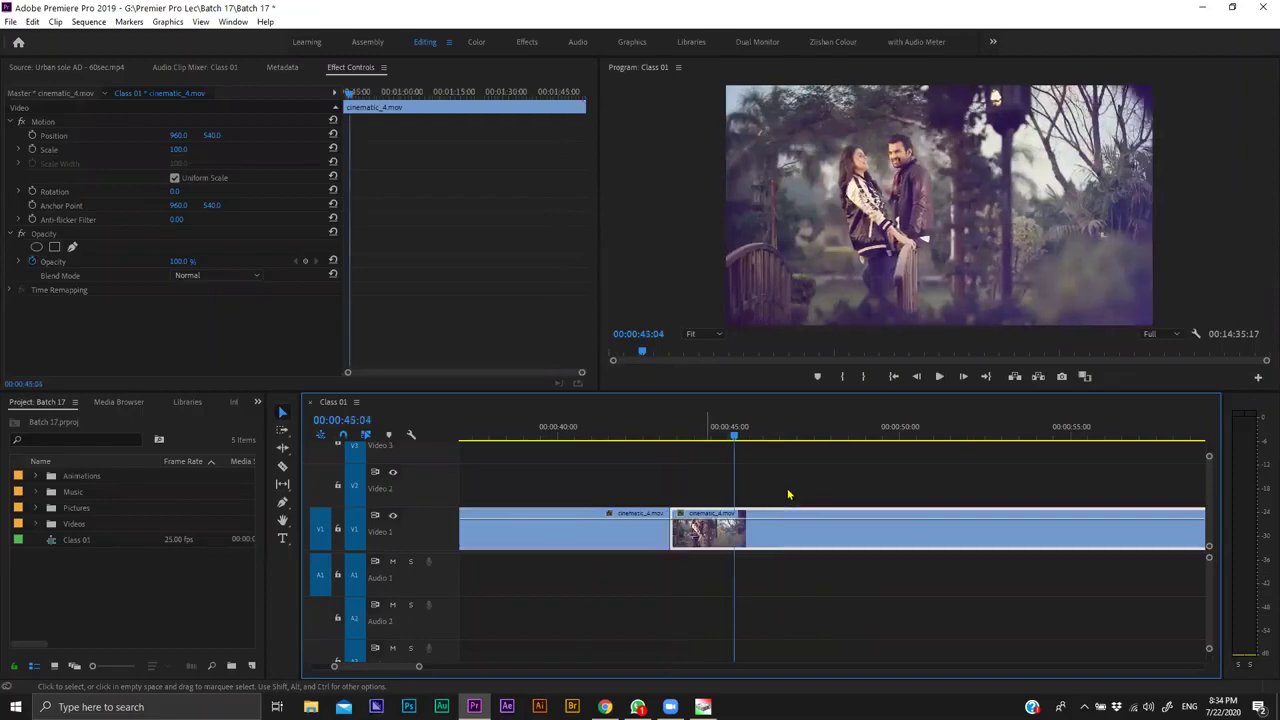
left_click(777, 437)
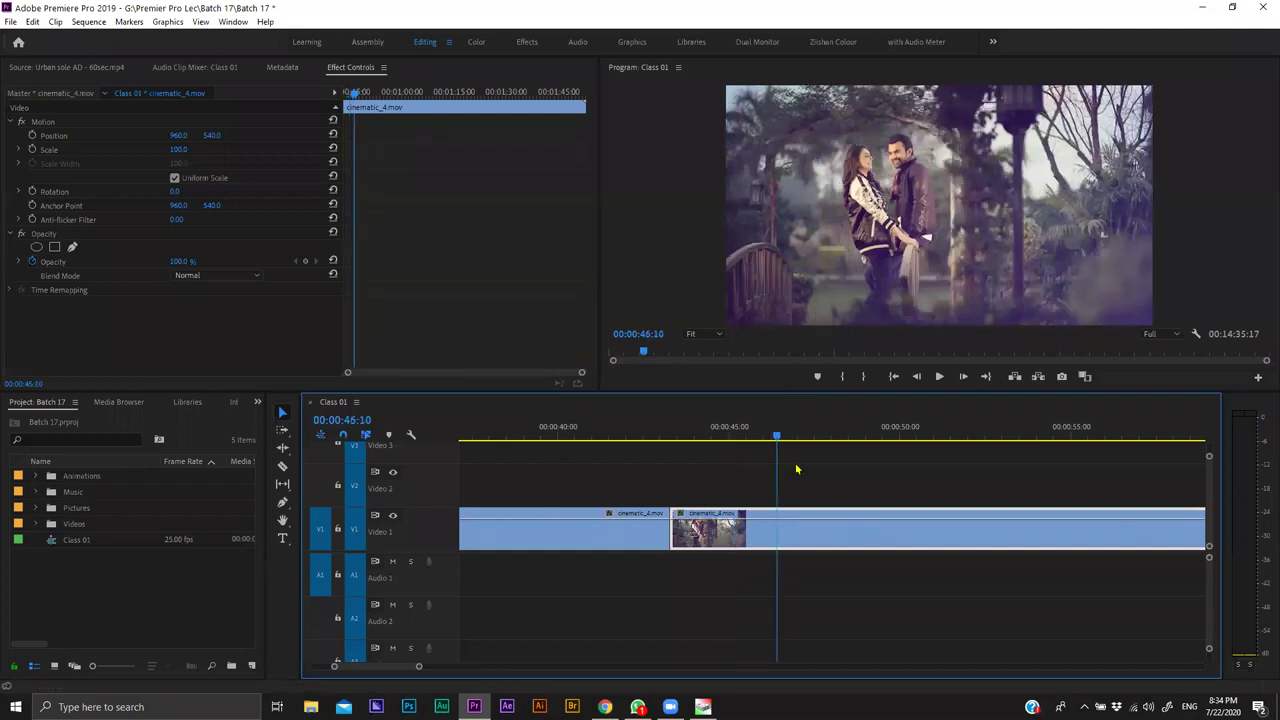
key("Right")
key("Right")
key("Right")
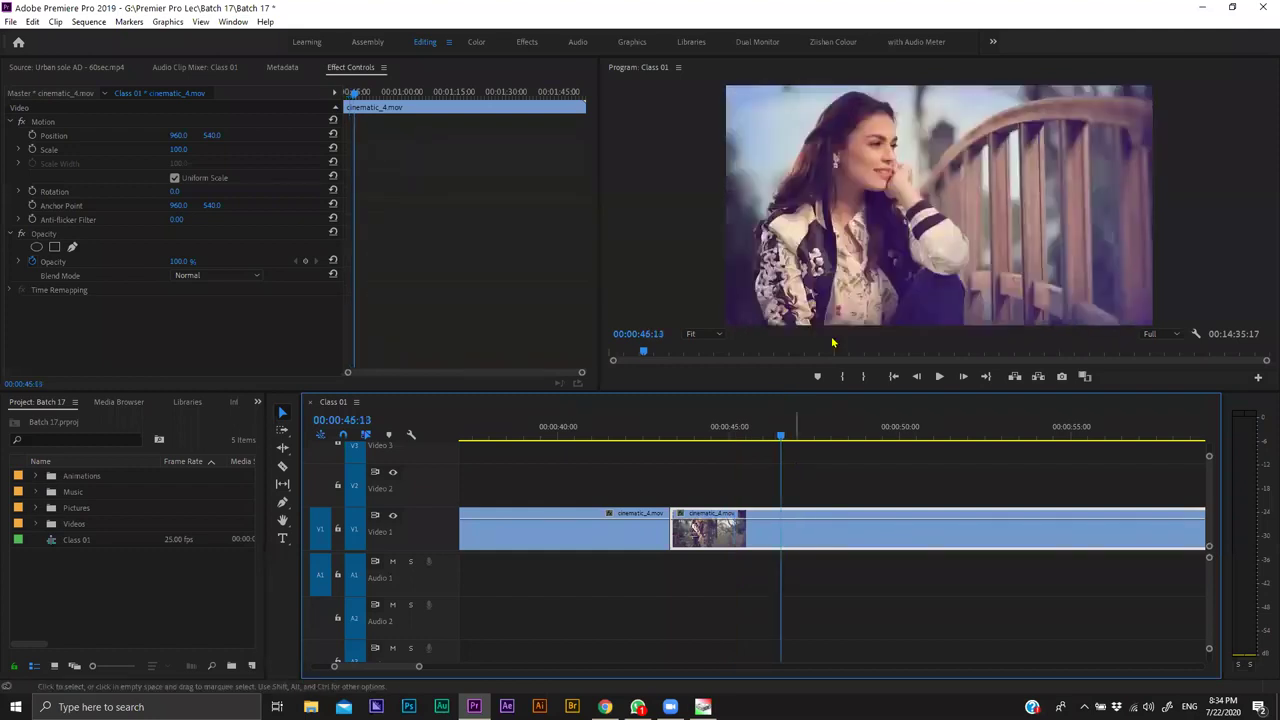
key("Left")
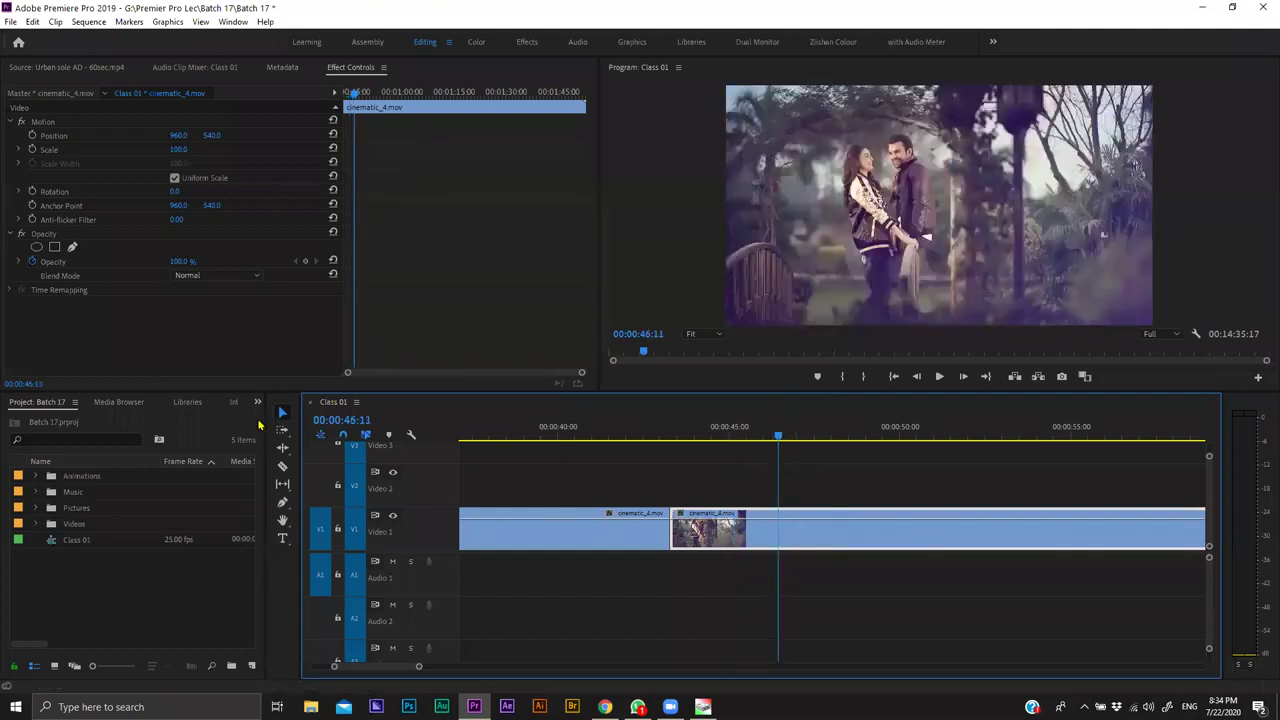
Try splitting the clip at 00:00:46:12, deleting the piece after the 00:00:43:07 join and moving the rest earlier, and undo it all.
left_click(282, 467)
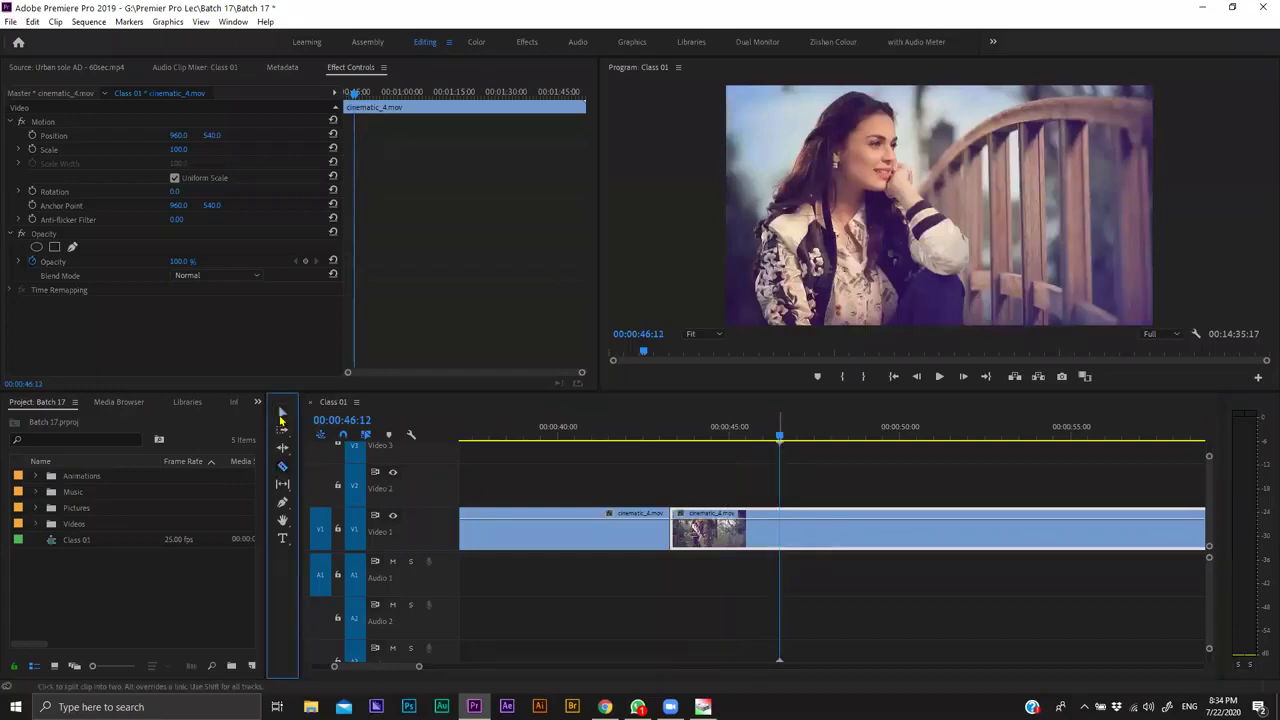
left_click(281, 414)
key("ctrl+k")
key("Delete")
left_click_drag(804, 545, 709, 505)
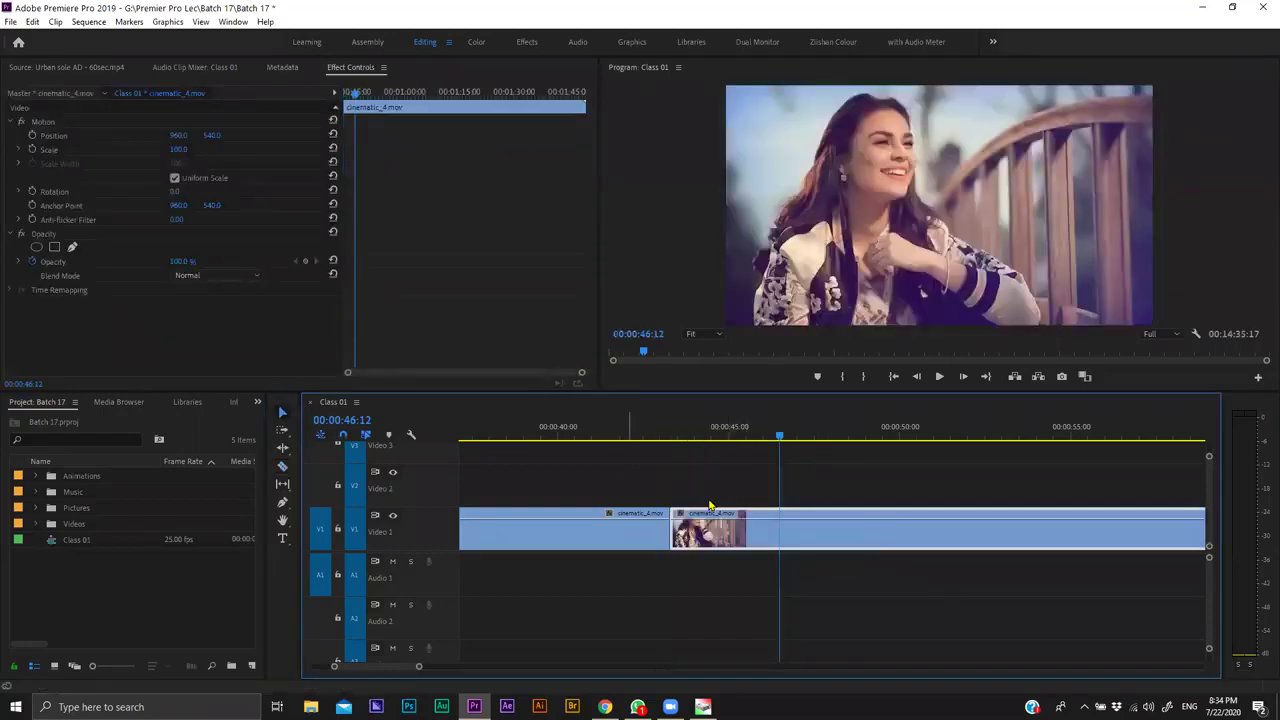
key("shift+k")
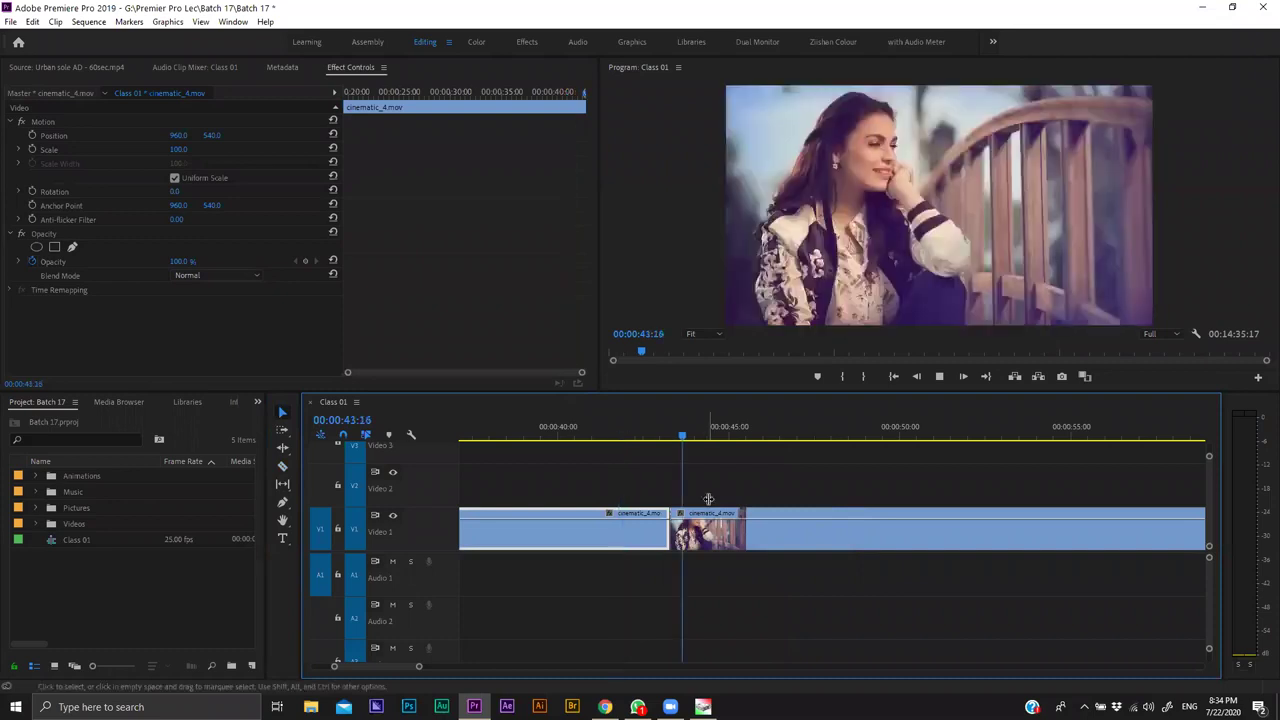
key("ctrl+z")
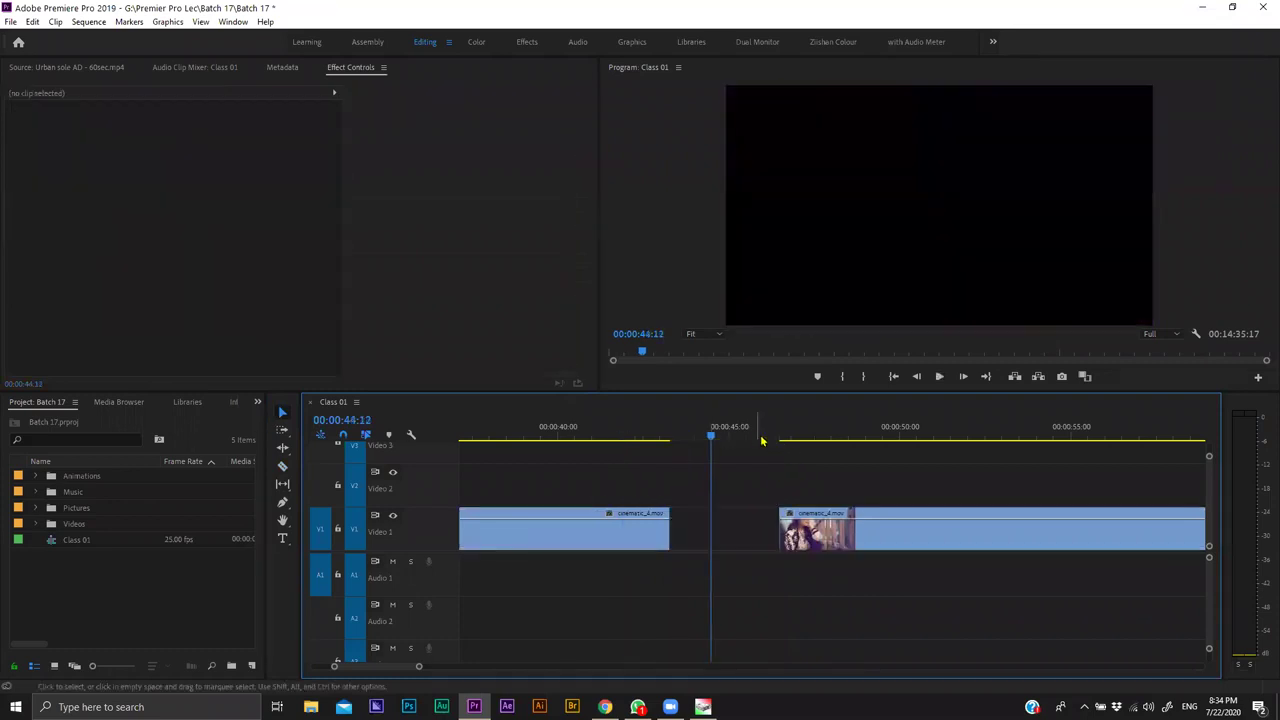
key("ctrl+shift+z")
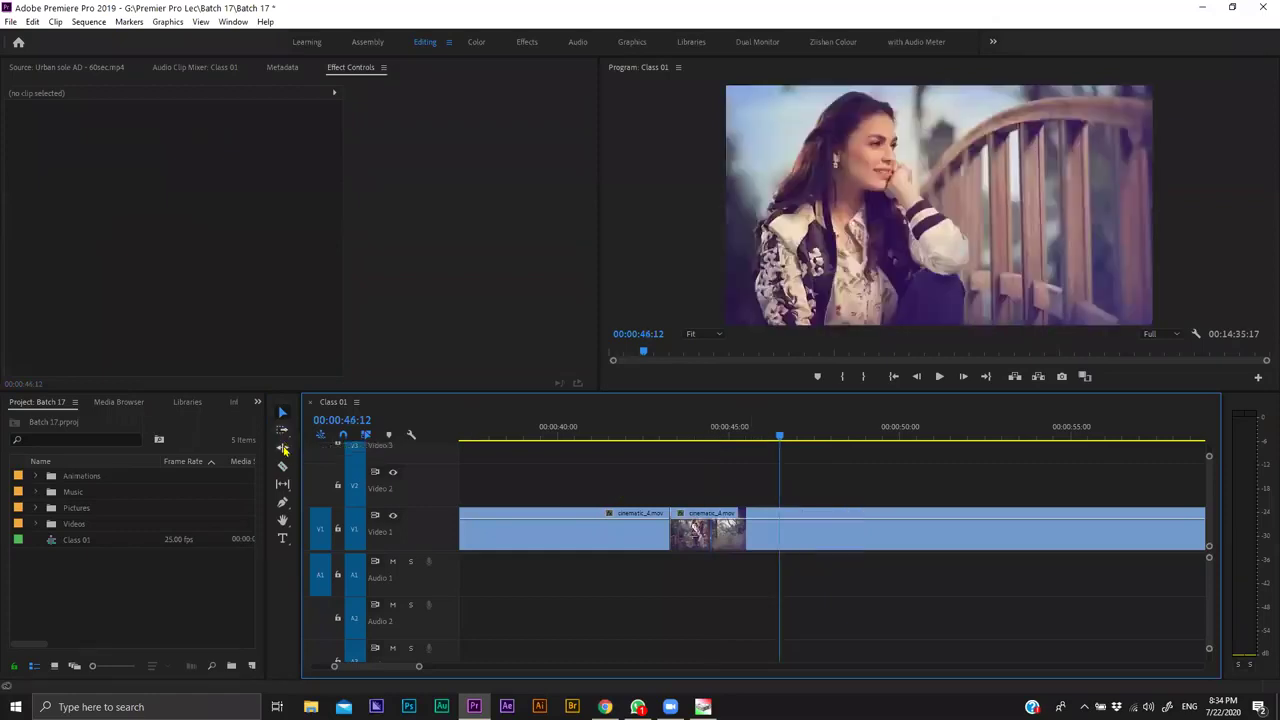
Ripple-trim the start of the clip after the 00:00:43:07 join up to 00:00:46:12, play across the join and save the project.
left_click(284, 449)
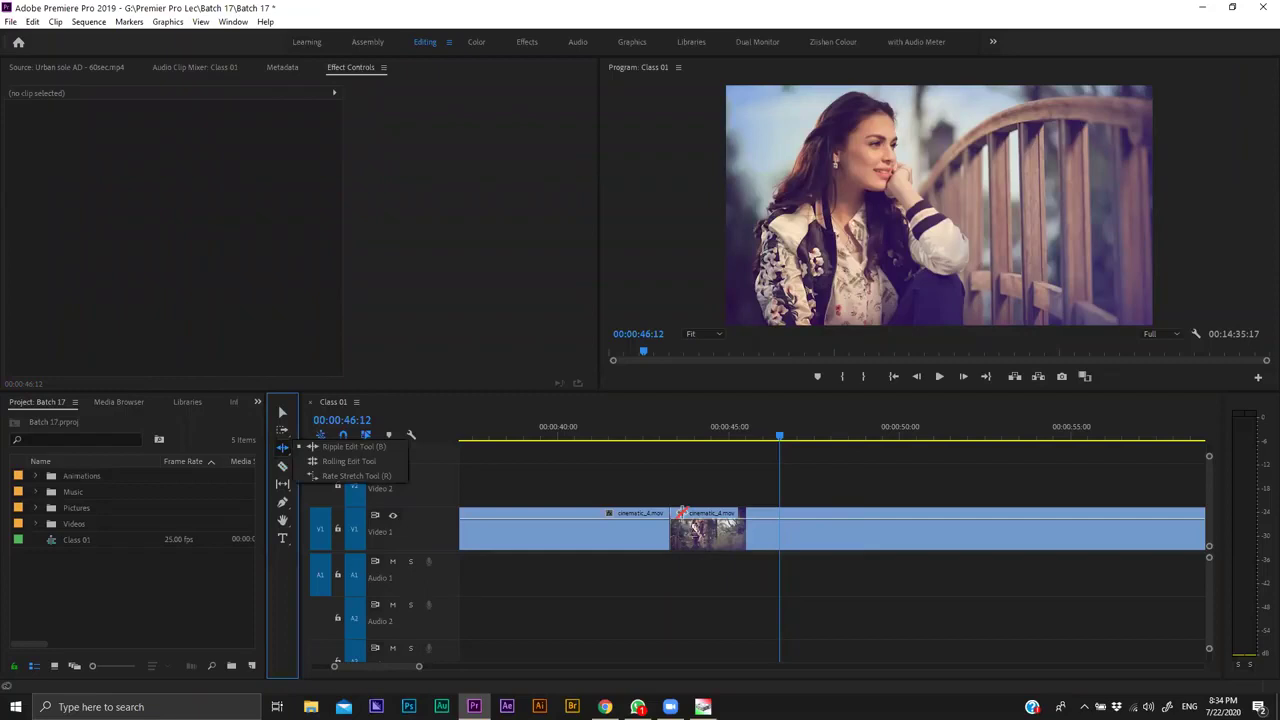
left_click(679, 475)
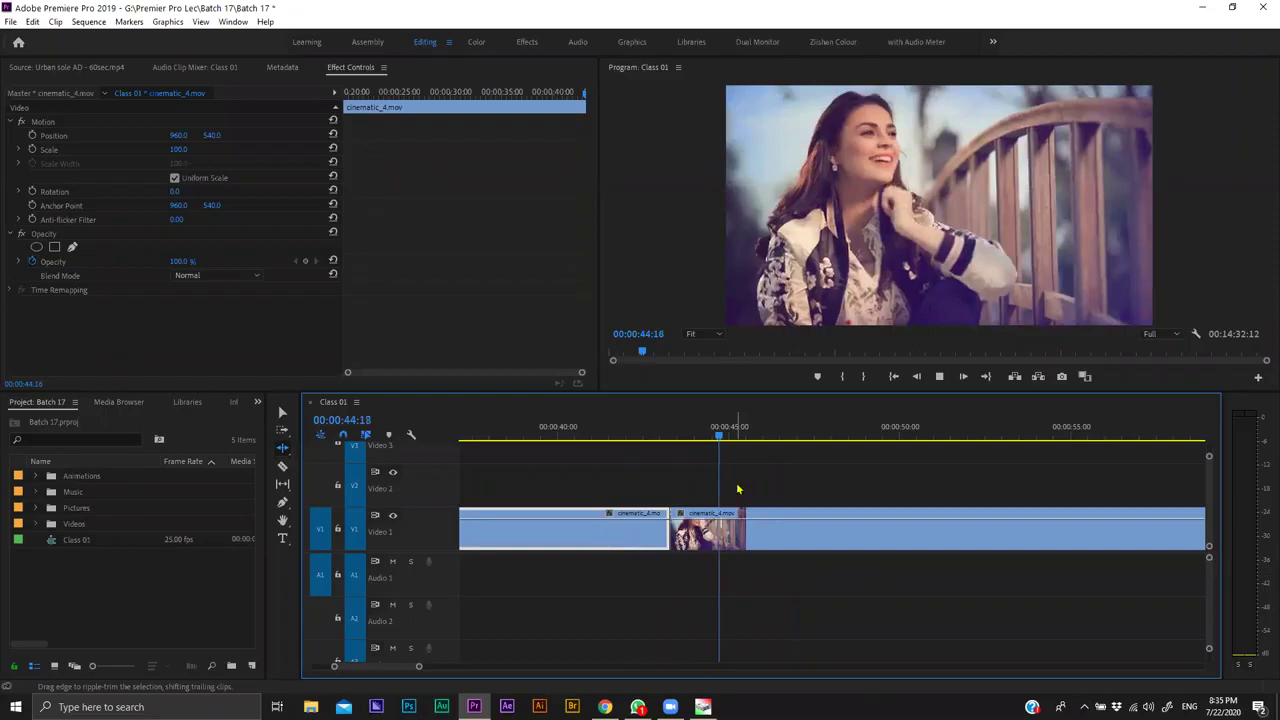
key("ctrl+s")
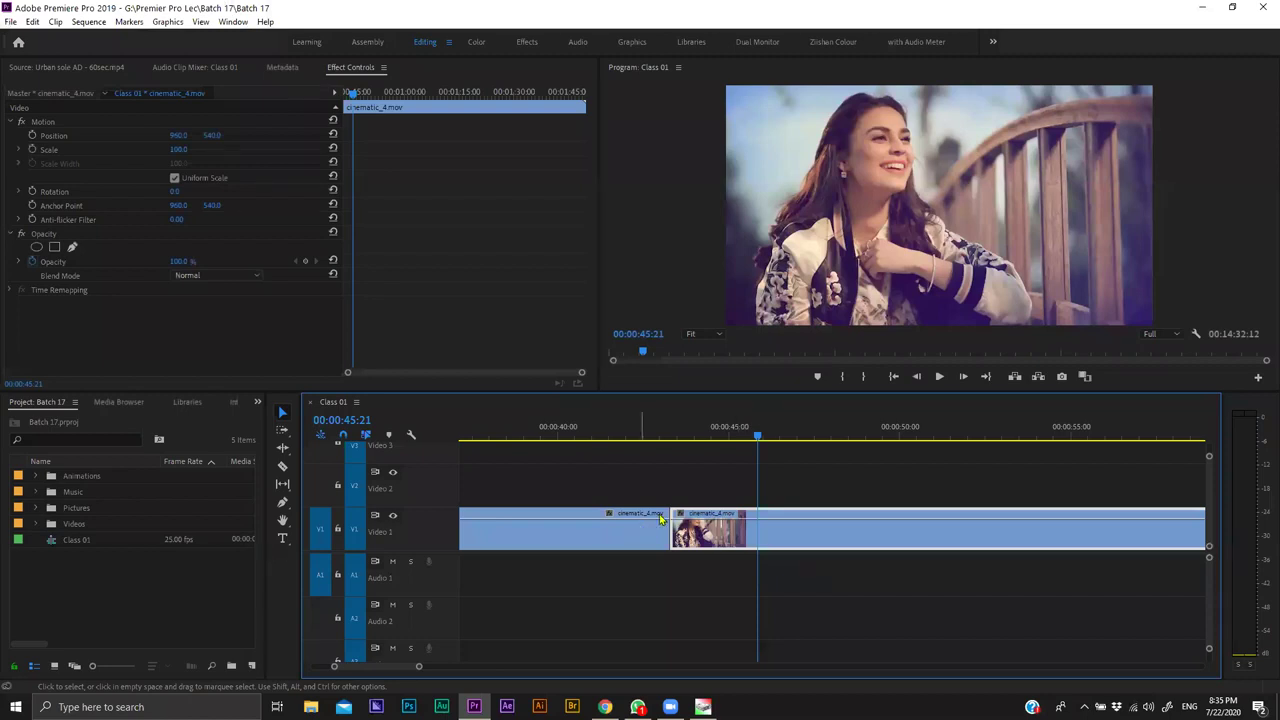
Examine the cinematic_4.mov clips around the 00:00:43:07 join and the edit point at the last clip's end.
scroll(926, 507, "up", 2)
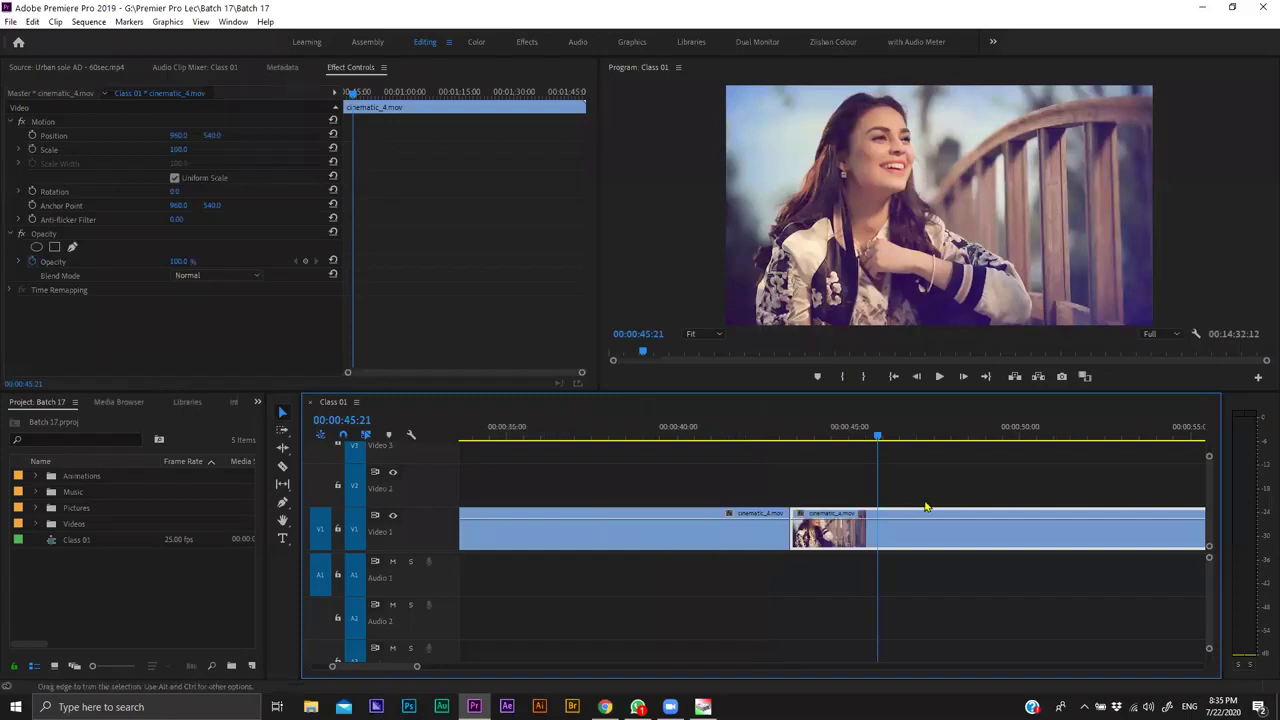
left_click(931, 491)
key("minus")
key("minus")
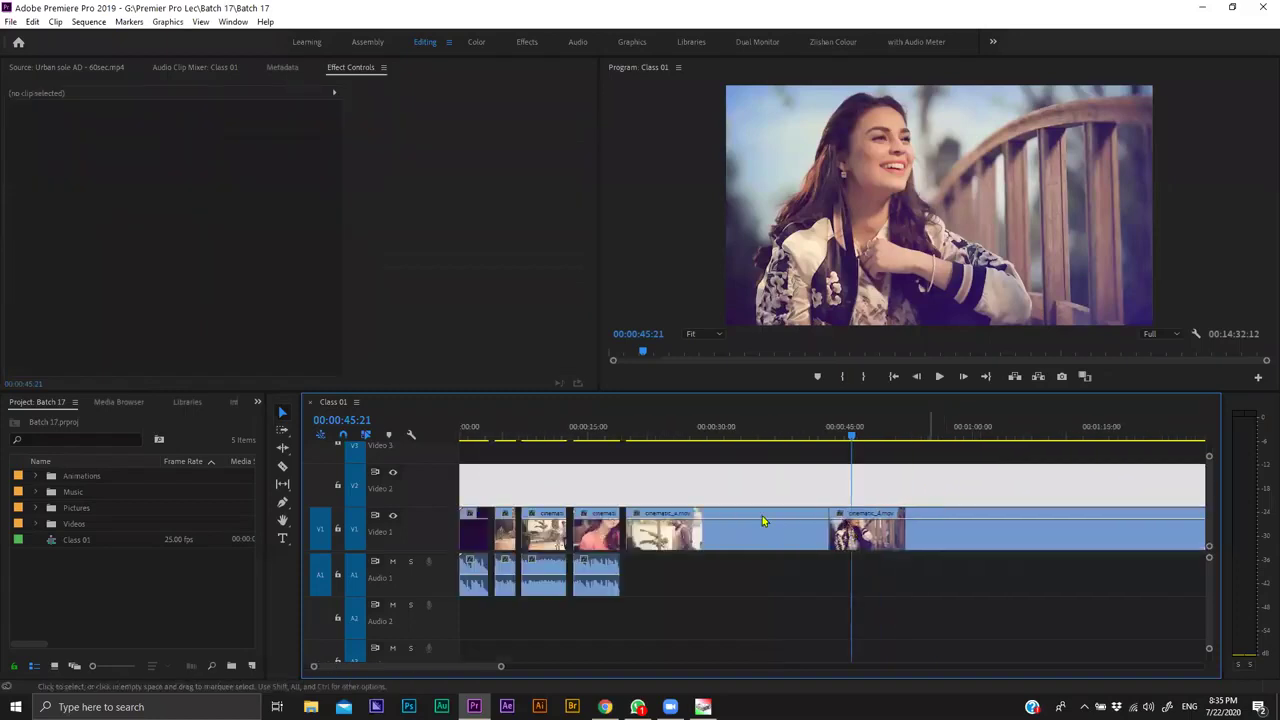
scroll(743, 520, "up", 3)
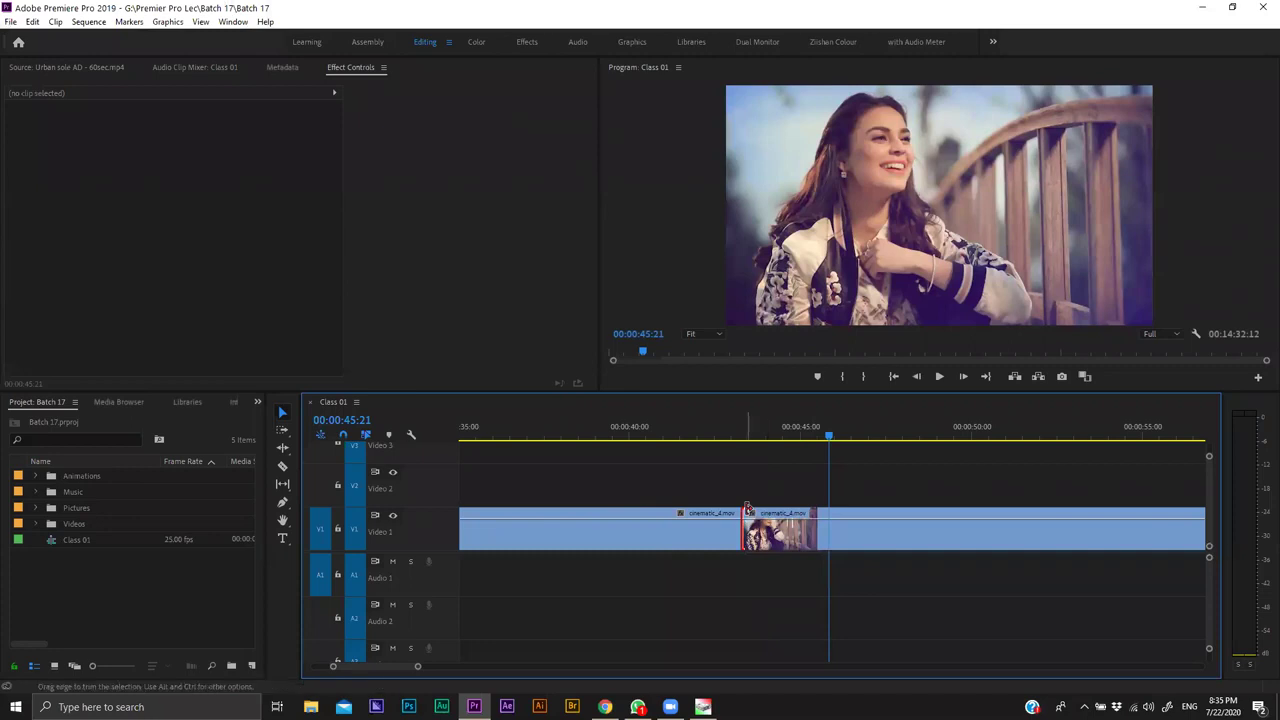
key("minus")
key("minus")
key("minus")
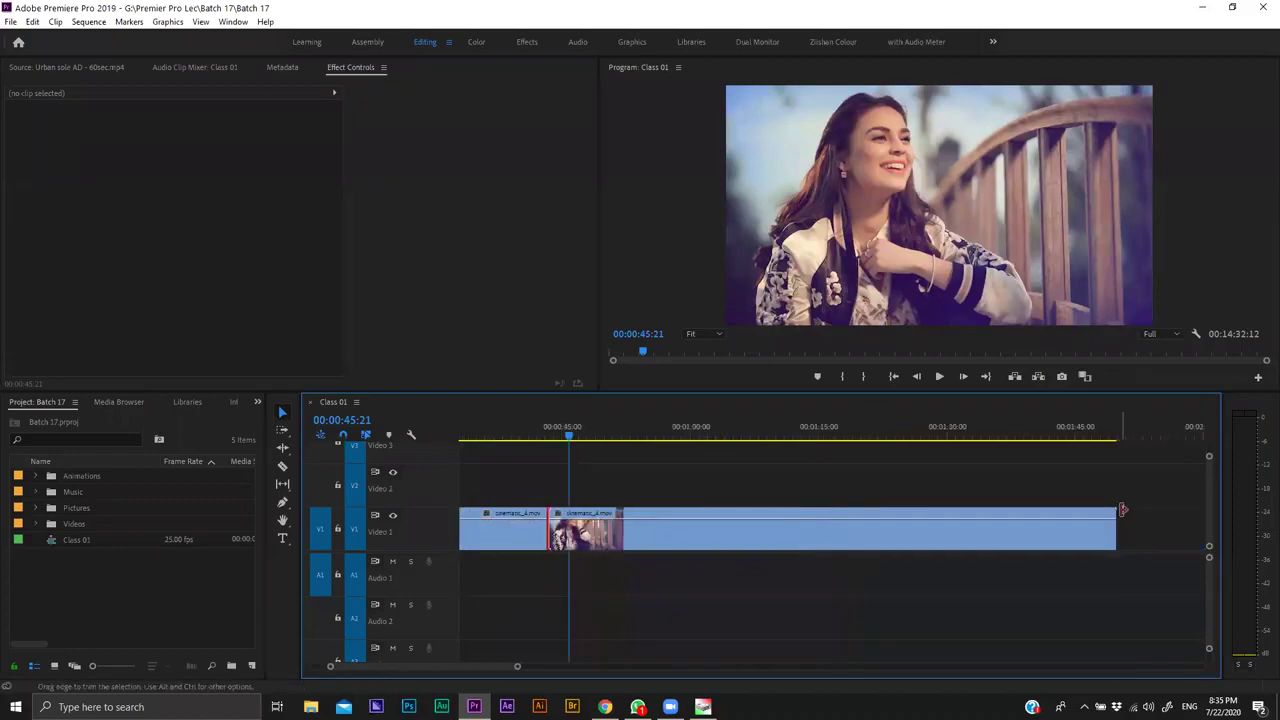
left_click(1122, 510)
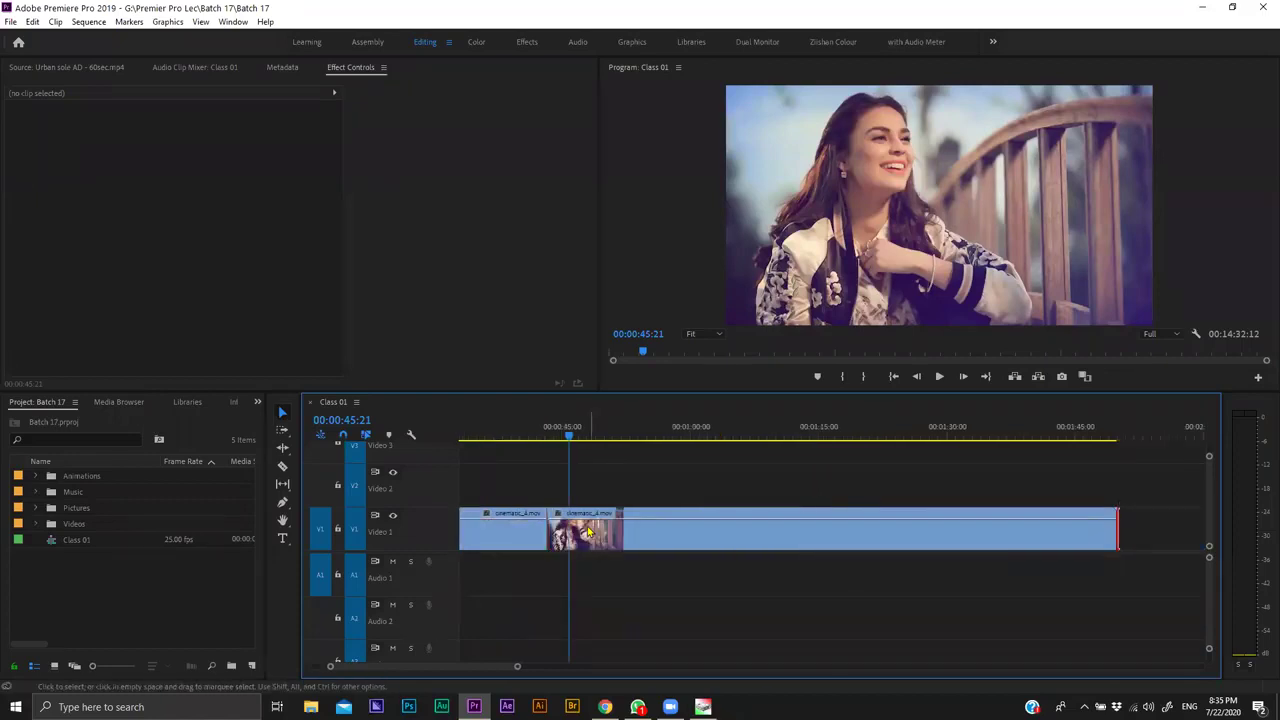
scroll(691, 571, "up", 3)
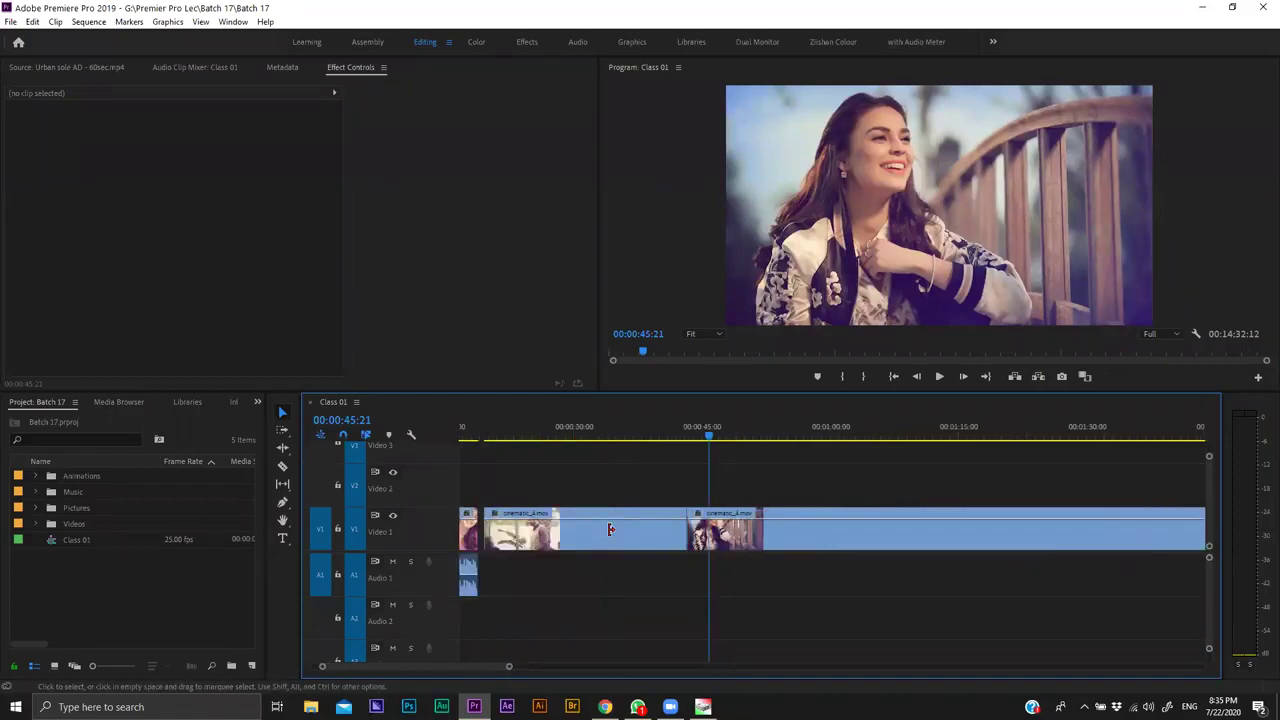
scroll(610, 530, "up", 3)
left_click(795, 528)
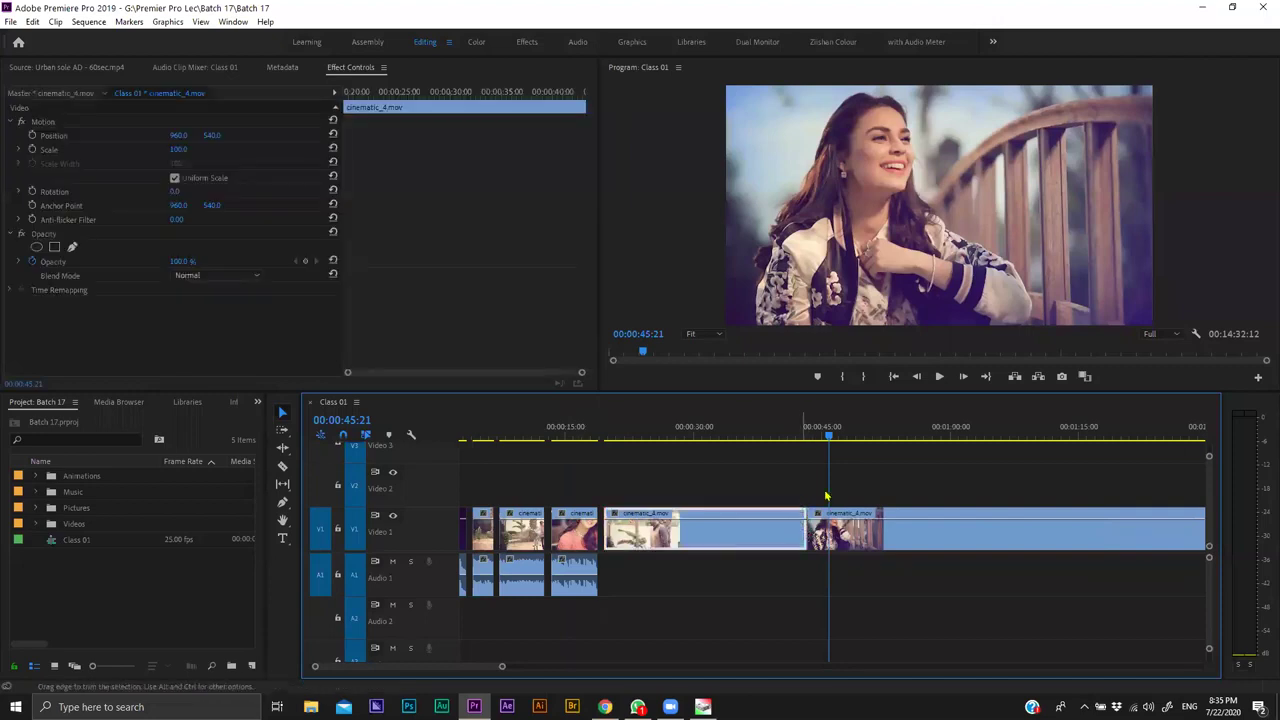
left_click(826, 496)
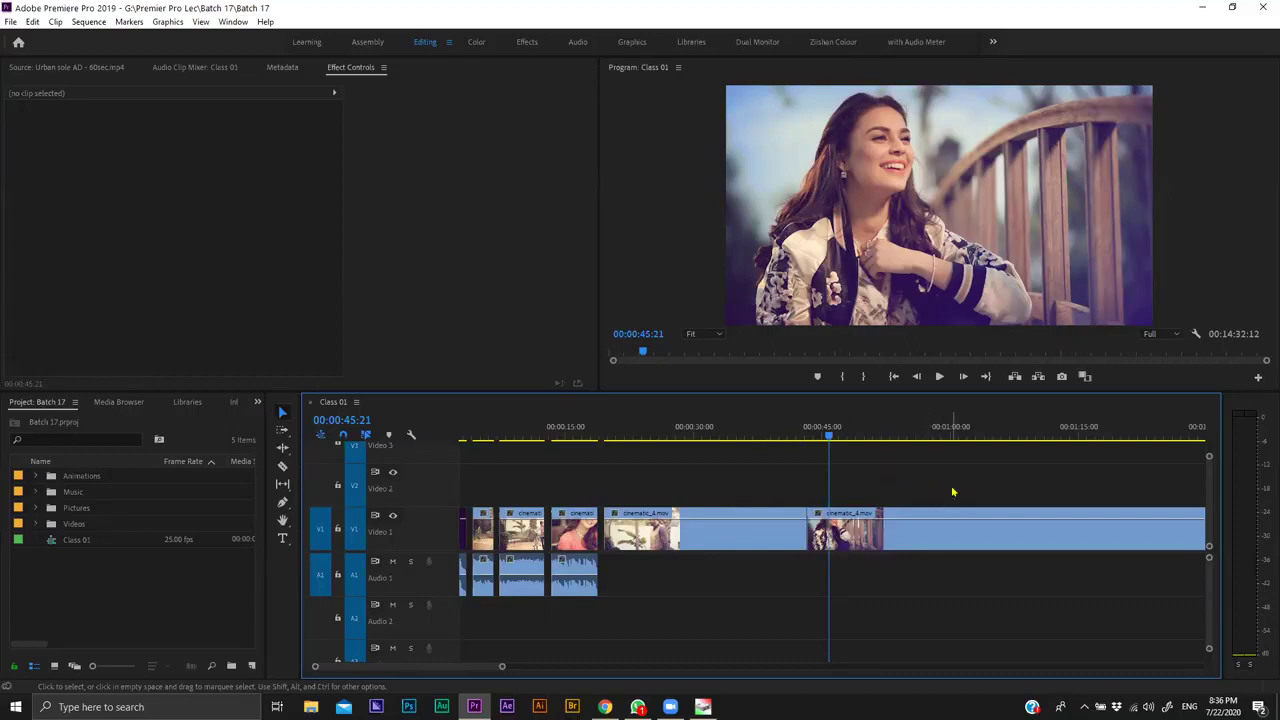
Ripple-trim the start of the clip after the 00:00:43:07 join up to the playhead placed at 00:00:49:06.
key("equal")
left_click_drag(830, 435, 939, 468)
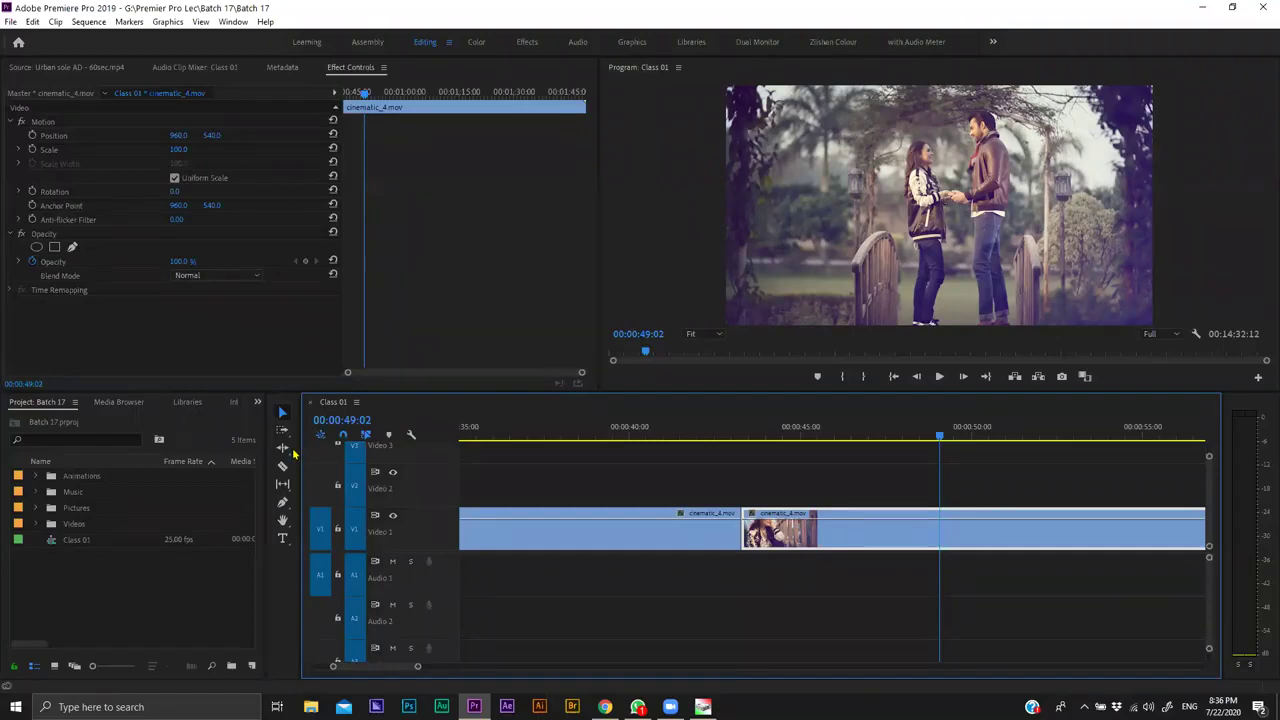
left_click(282, 447)
left_click(330, 457)
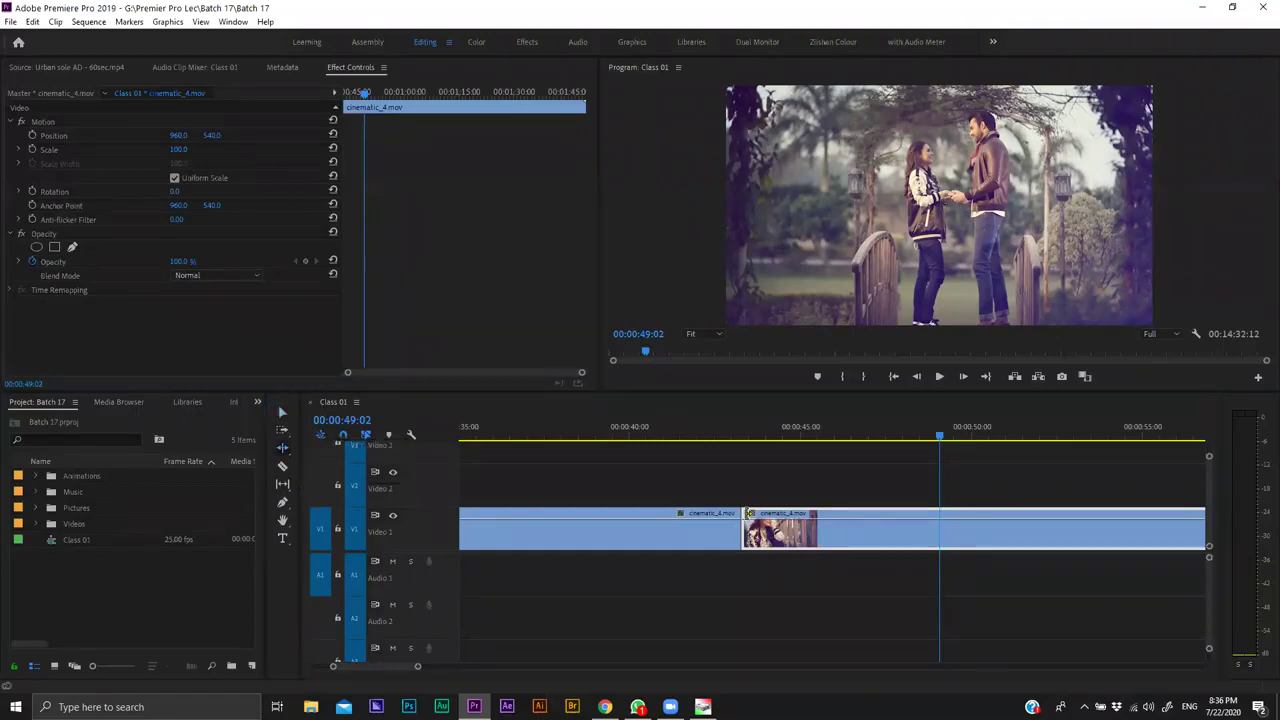
left_click(898, 440)
left_click_drag(908, 437, 940, 433)
key("Right")
key("Right")
key("Right")
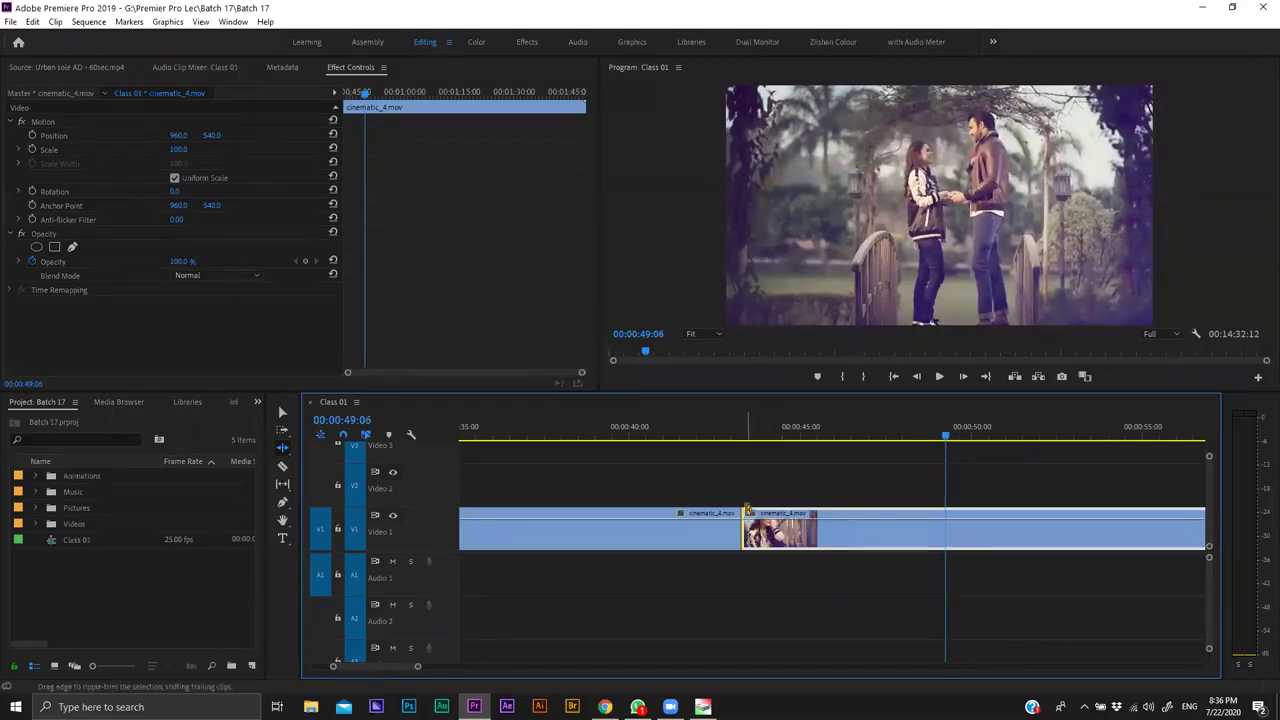
left_click_drag(748, 511, 946, 530)
Play and scrub across the 00:00:43:07 join to review the ripple-trimmed clips.
left_click_drag(769, 436, 742, 477)
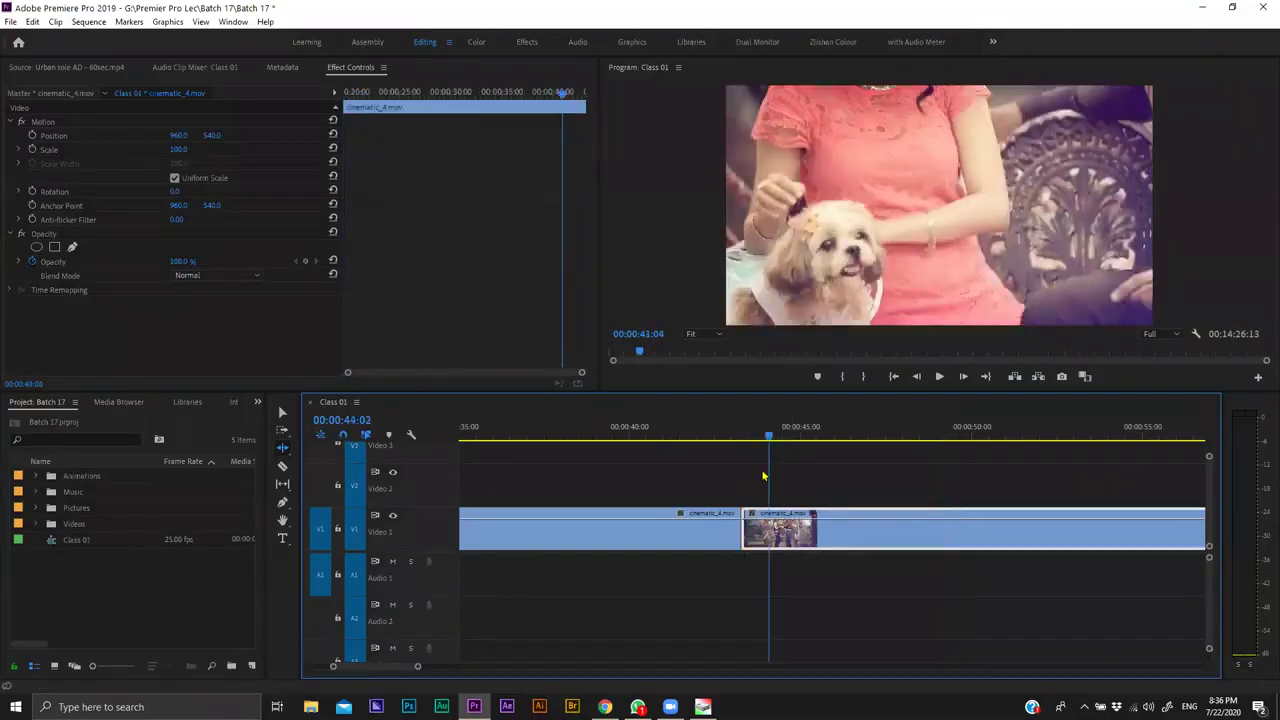
left_click_drag(812, 496, 855, 548)
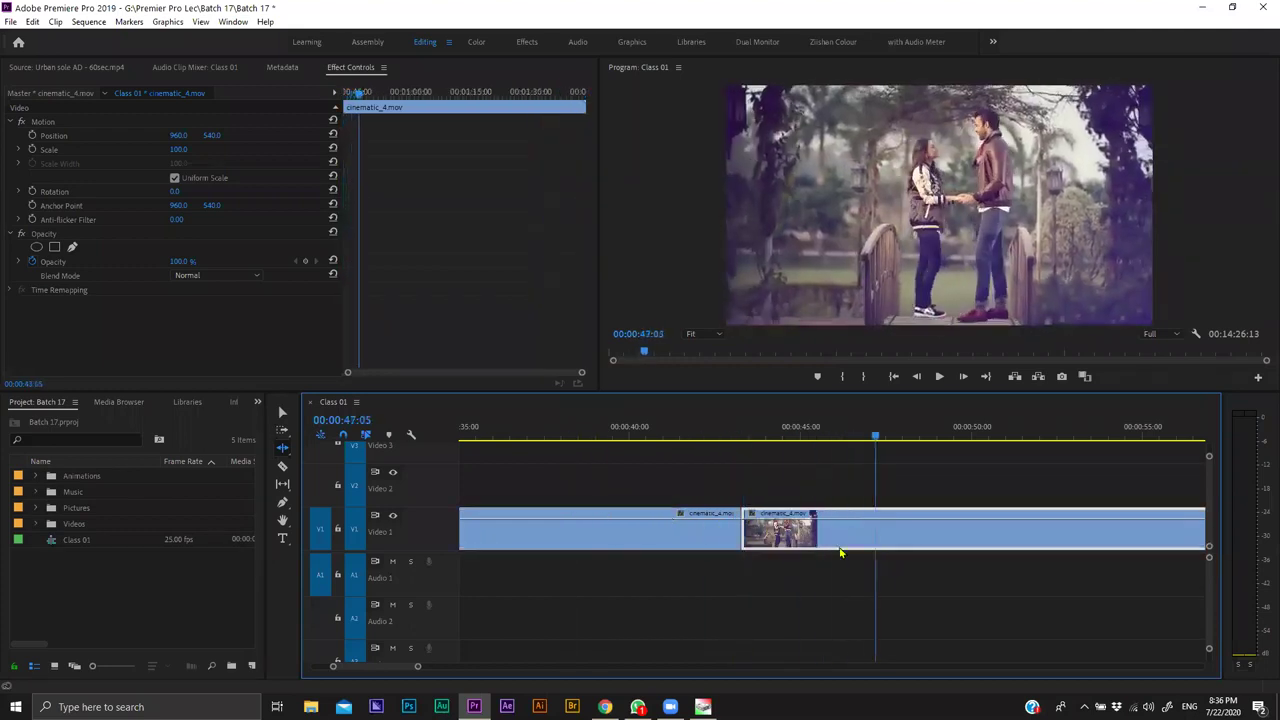
left_click_drag(708, 556, 796, 564)
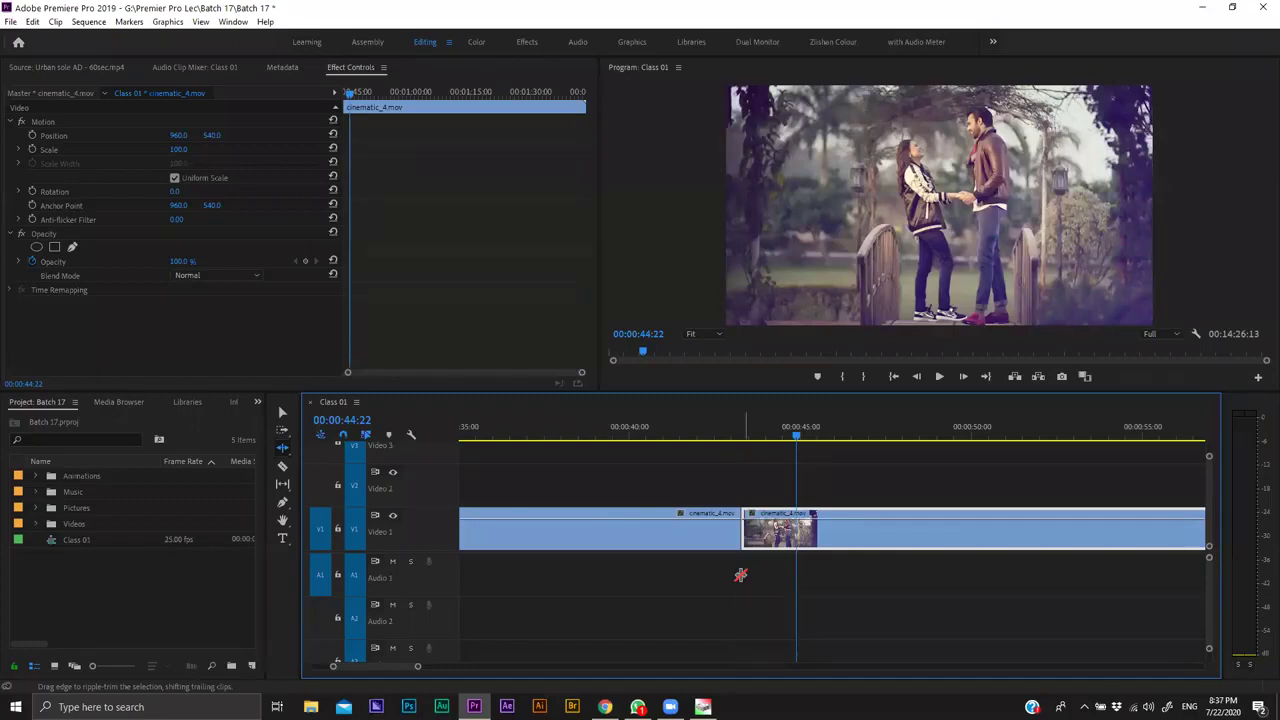
Examine the cinematic_4.mov clips on both sides of the 00:00:43:07 join with the Selection tool.
key("v")
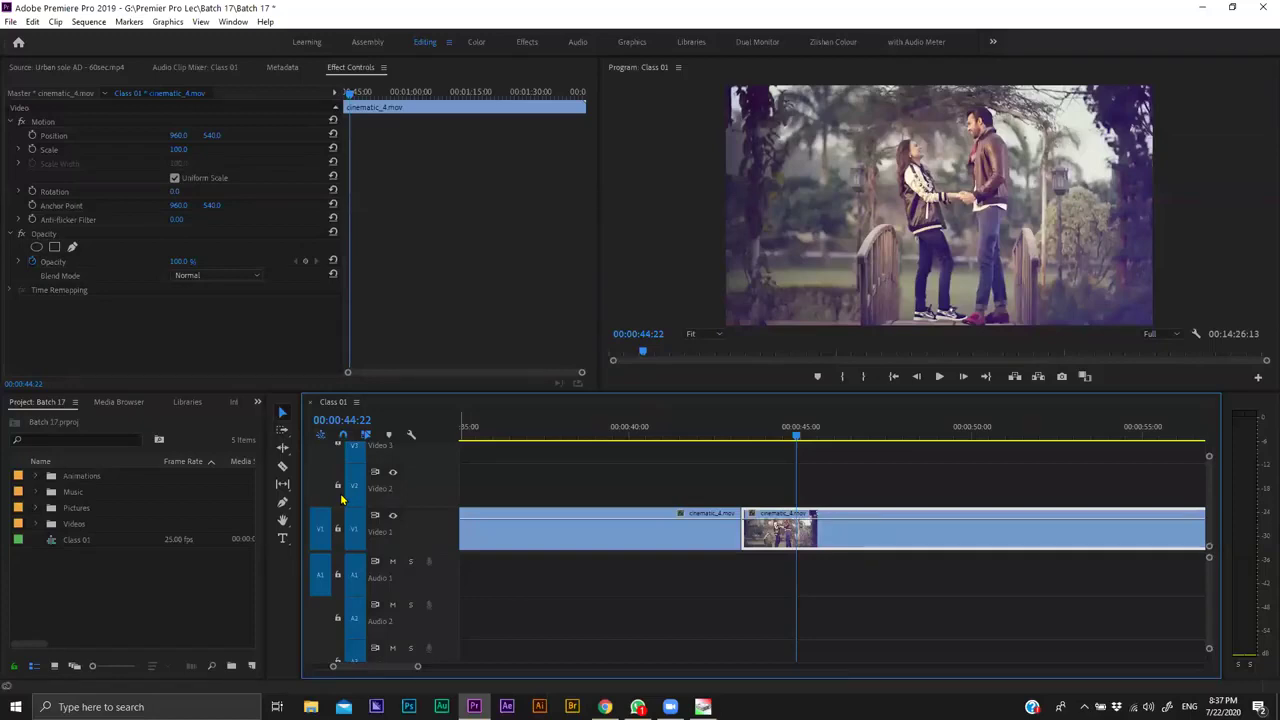
left_click(734, 508)
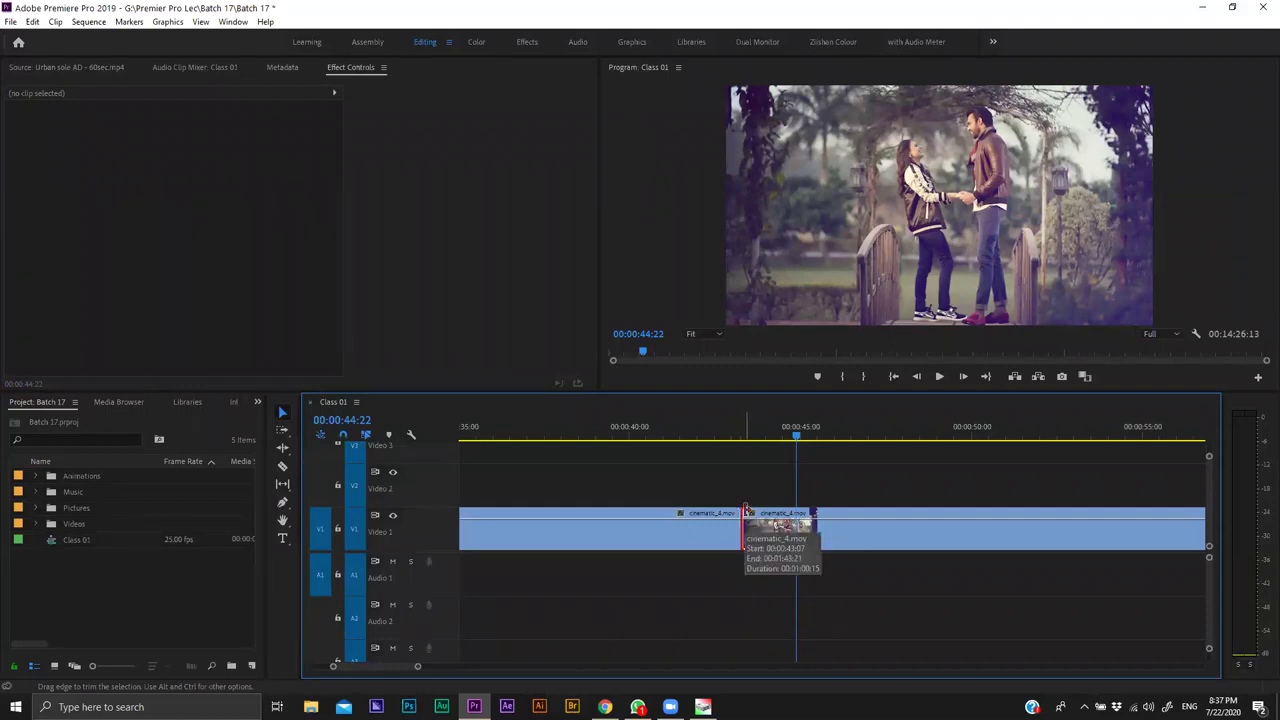
left_click(806, 440)
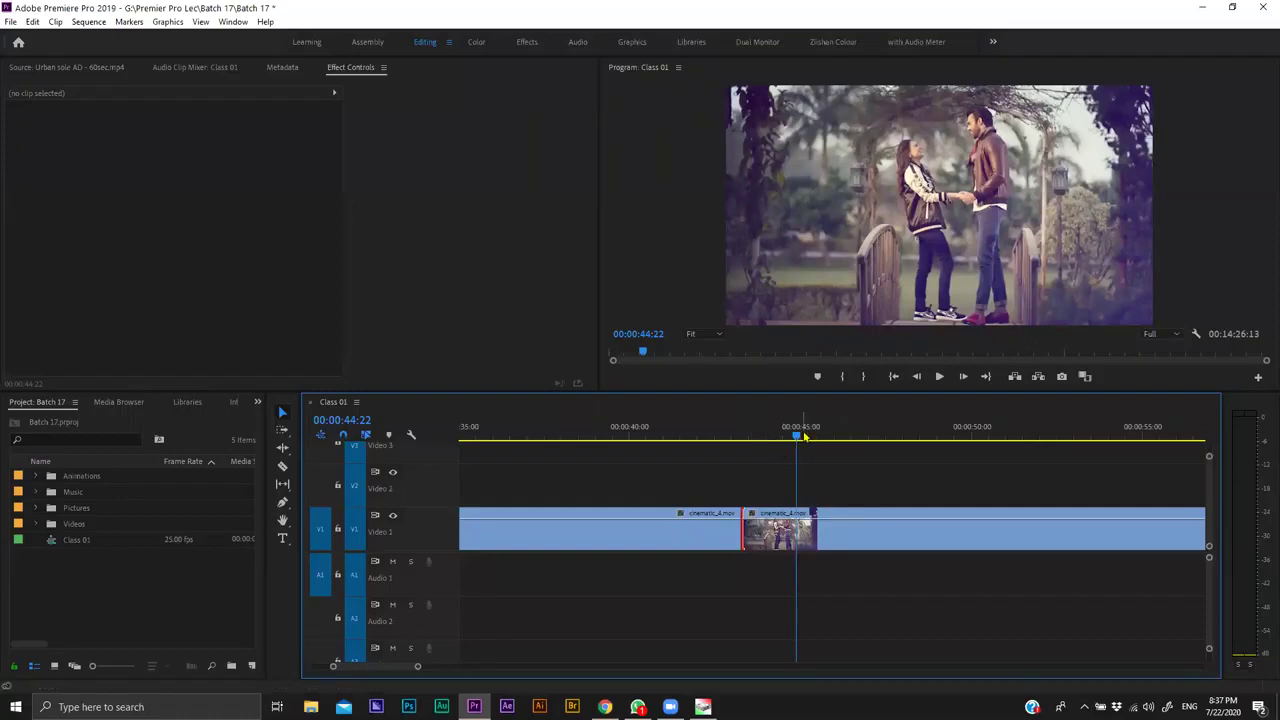
left_click(729, 514)
left_click(794, 439)
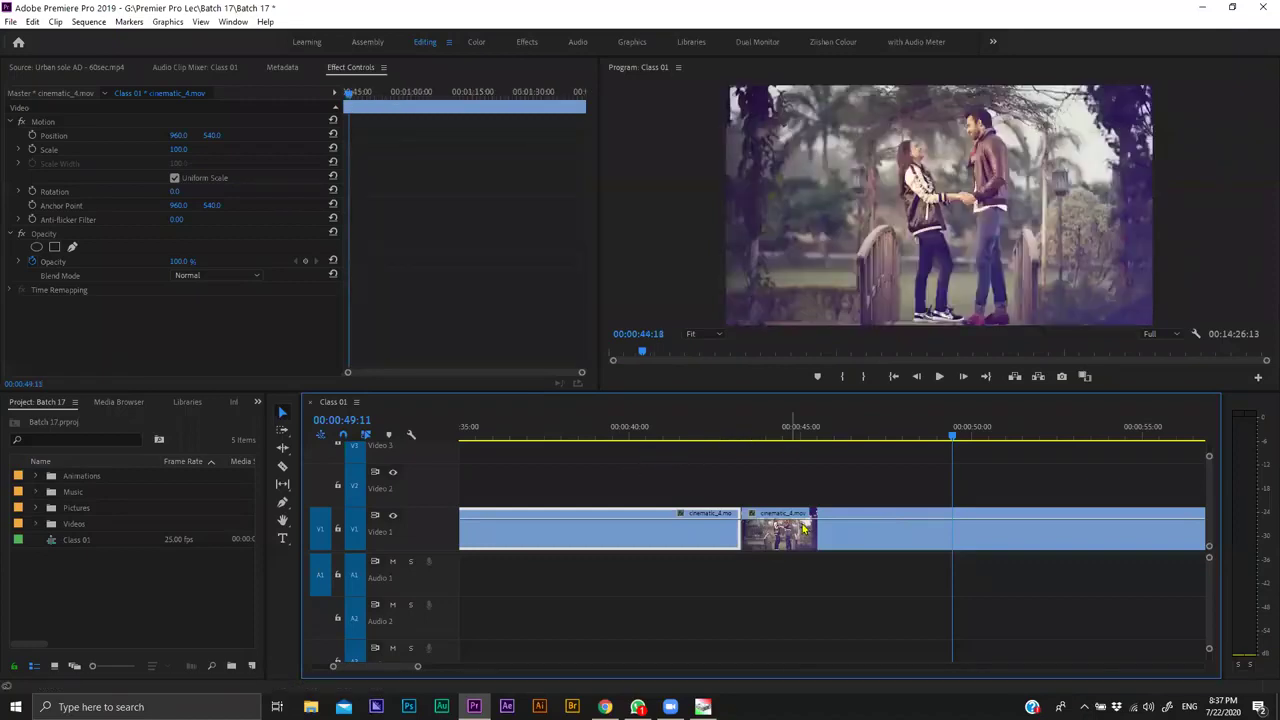
left_click(803, 529)
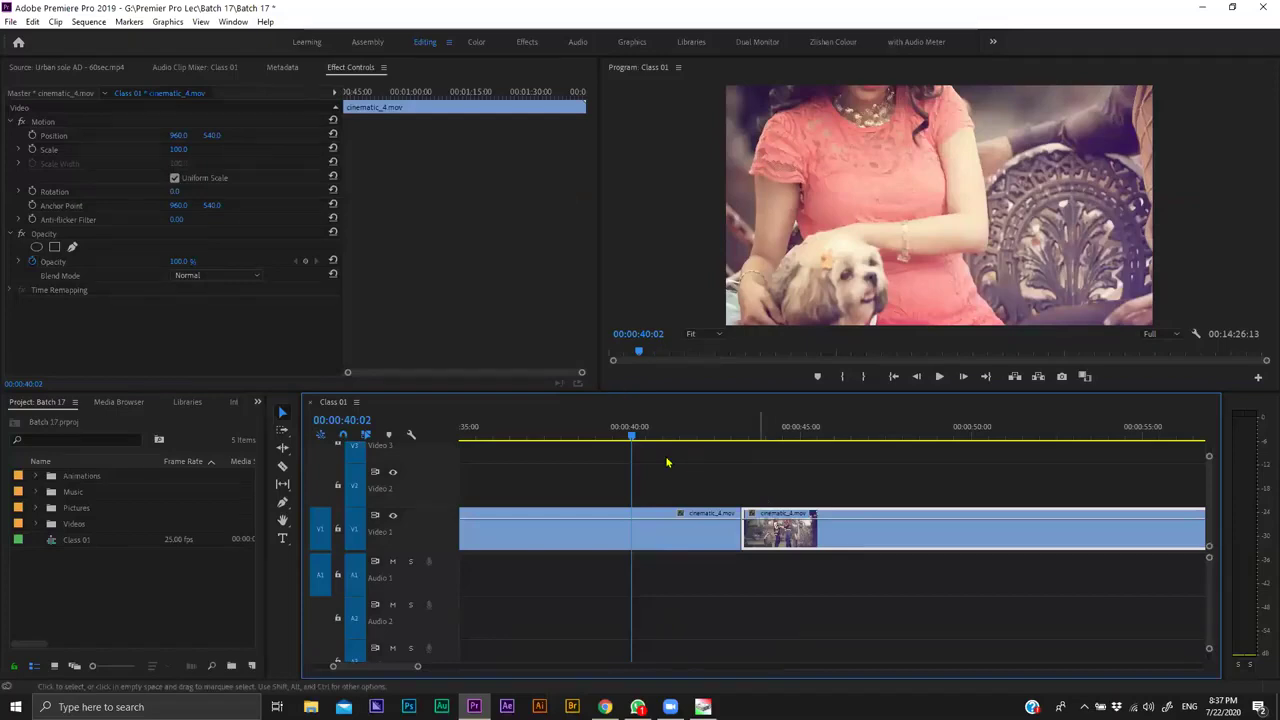
Roll the 00:00:43:07 join back to the playhead placed at 00:00:39:02 using the Rolling Edit tool.
key("space")
left_click(601, 437)
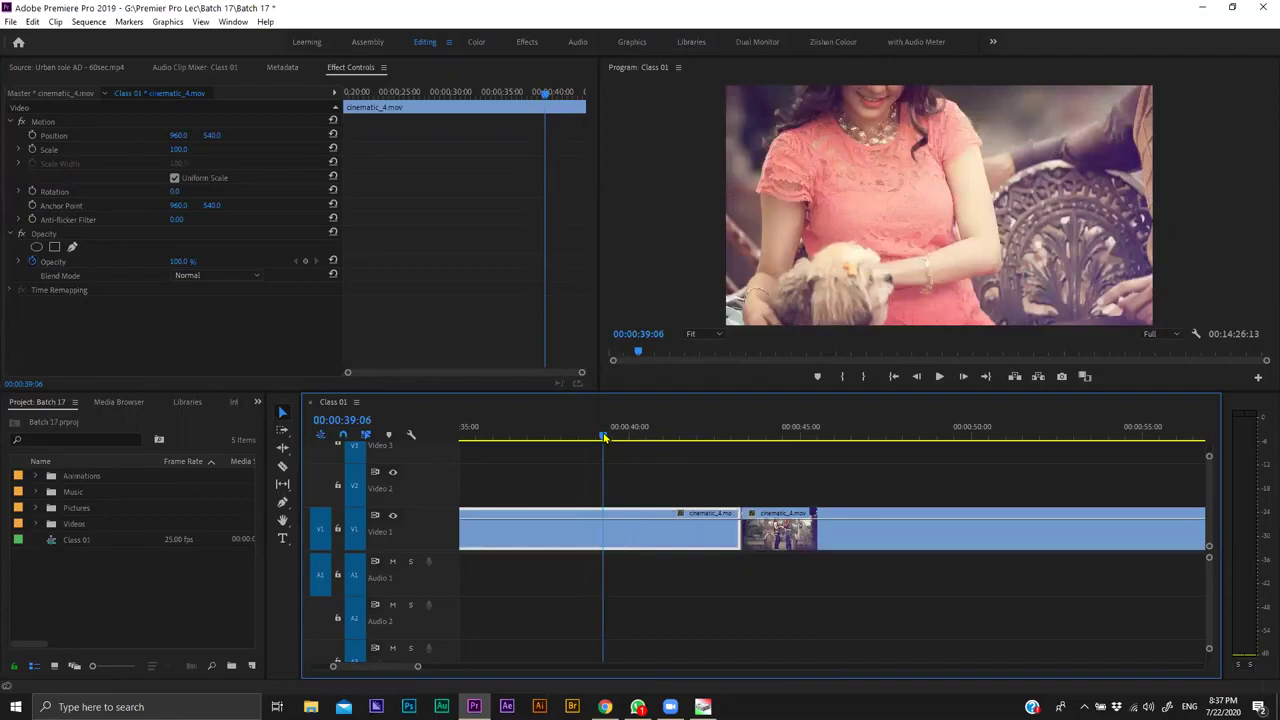
left_click_drag(604, 438, 600, 436)
key("Right")
key("Right")
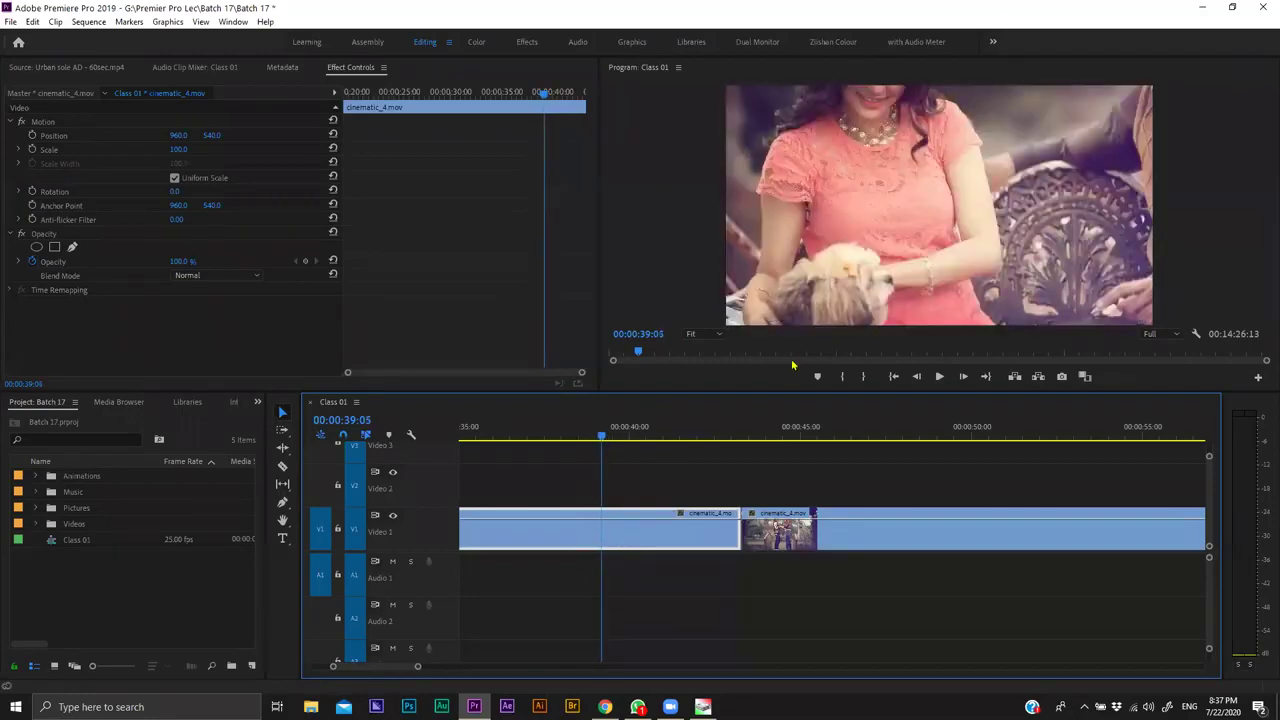
left_click(597, 437)
left_click(789, 540)
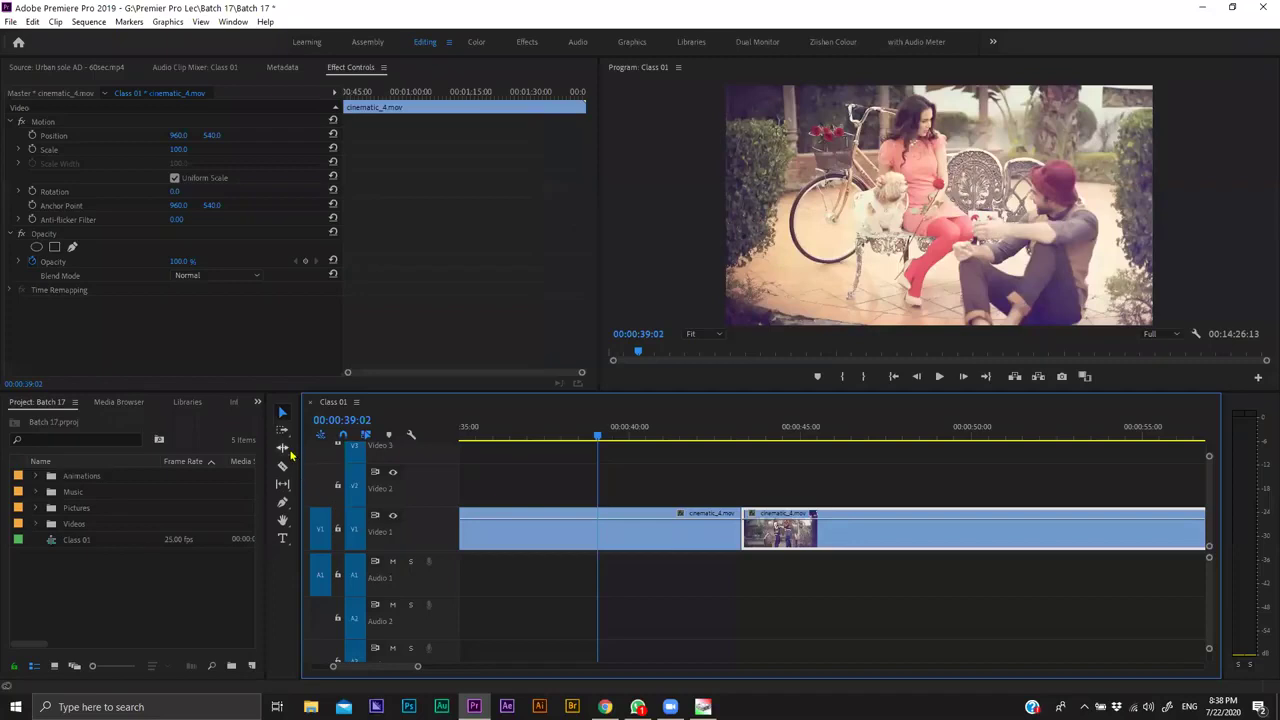
left_click(285, 449)
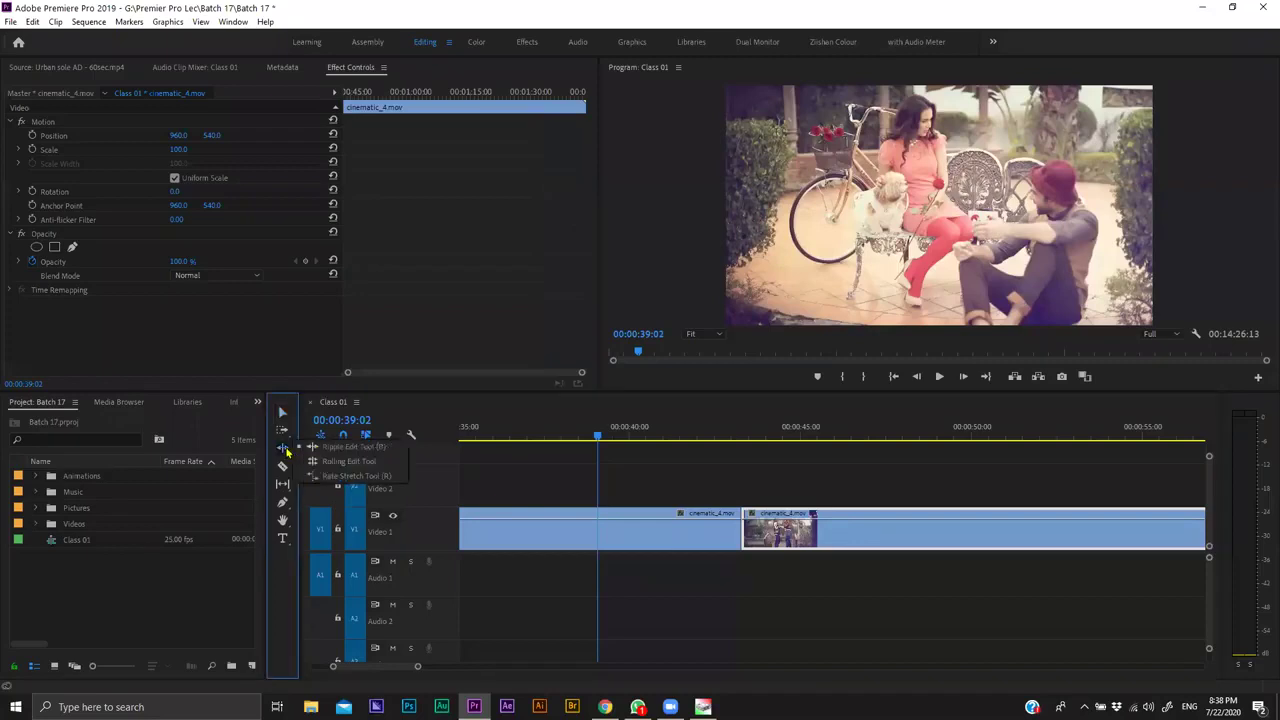
left_click(346, 464)
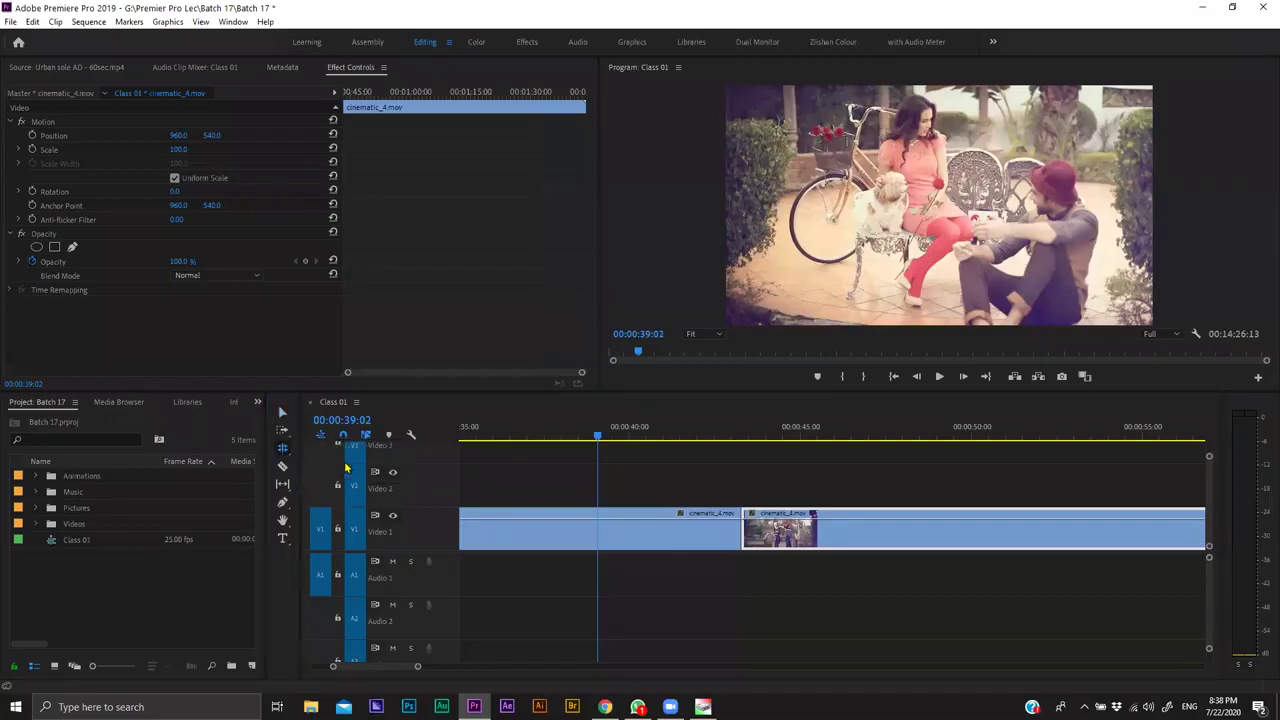
left_click(741, 512)
left_click_drag(741, 512, 600, 512)
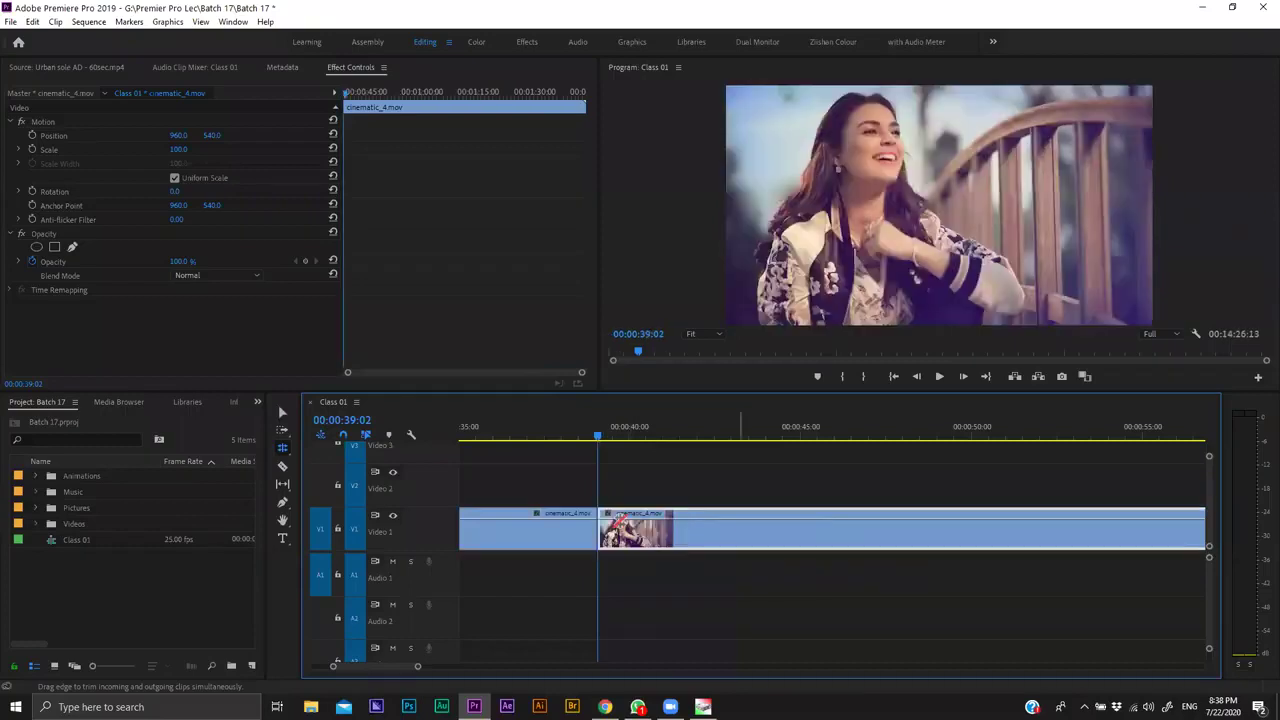
Review the footage before and after the rolled join at 00:00:39:02.
left_click(575, 532)
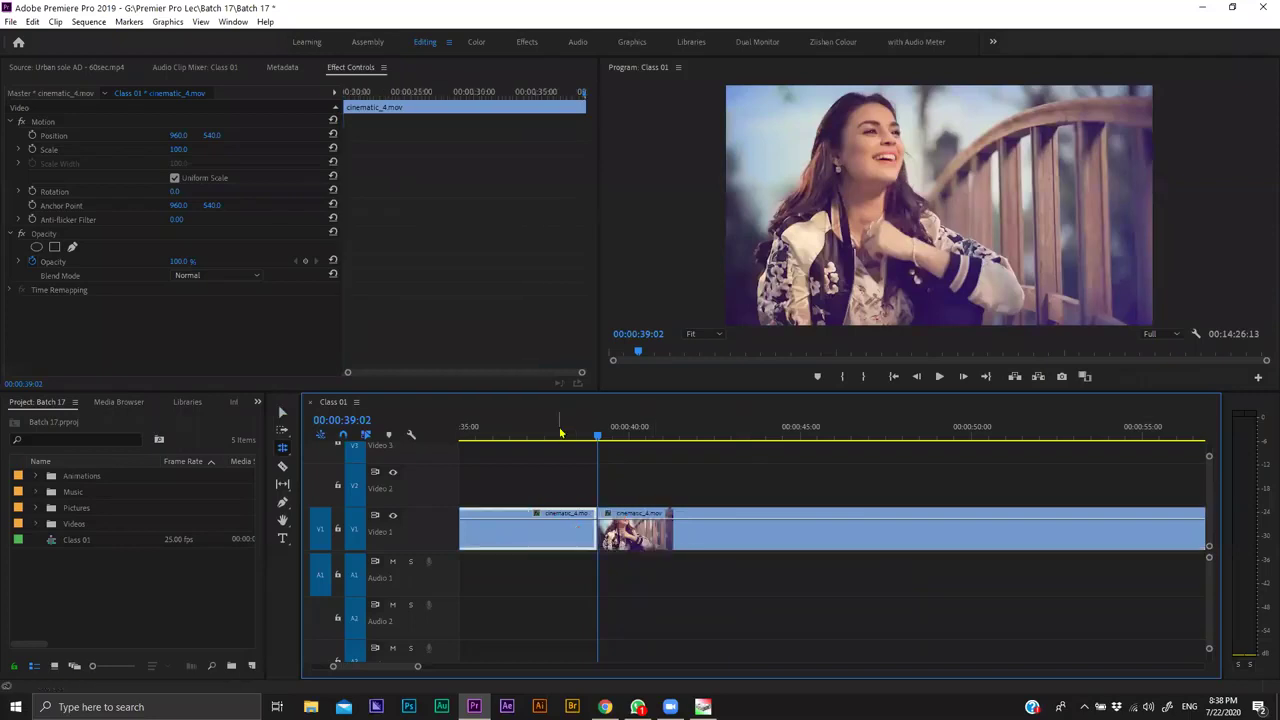
key("Left")
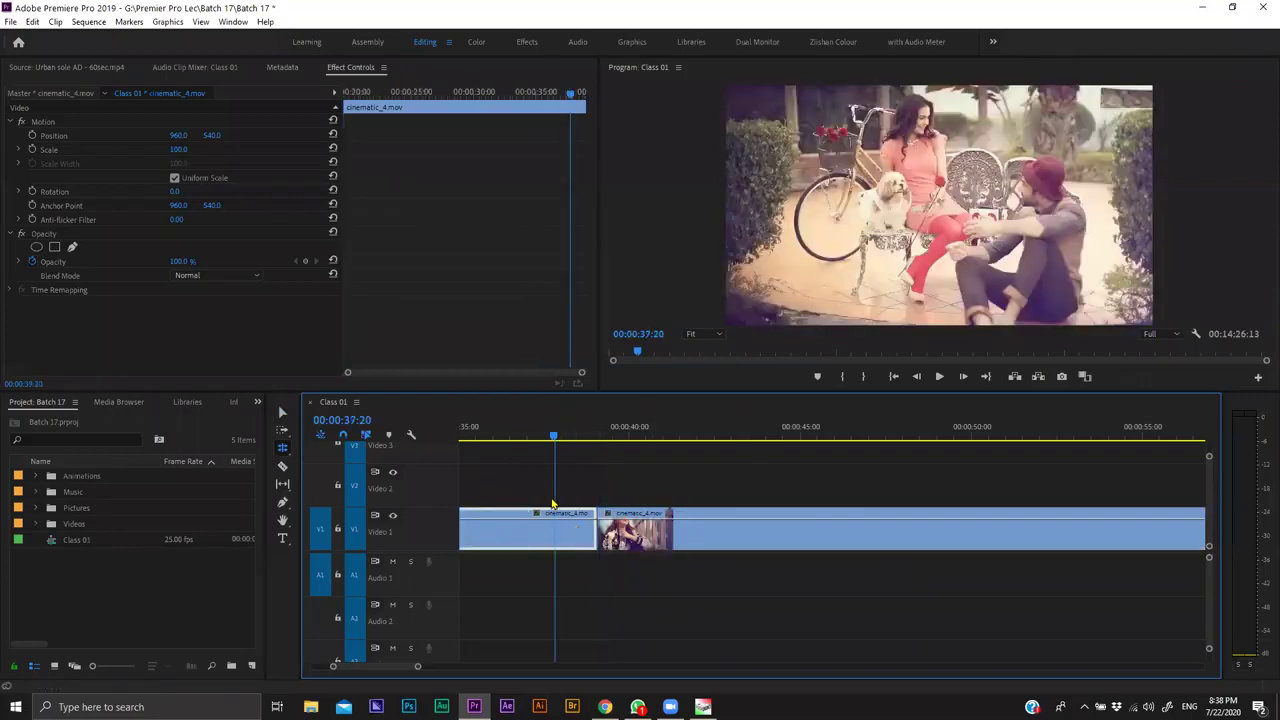
key("Left")
key("Right")
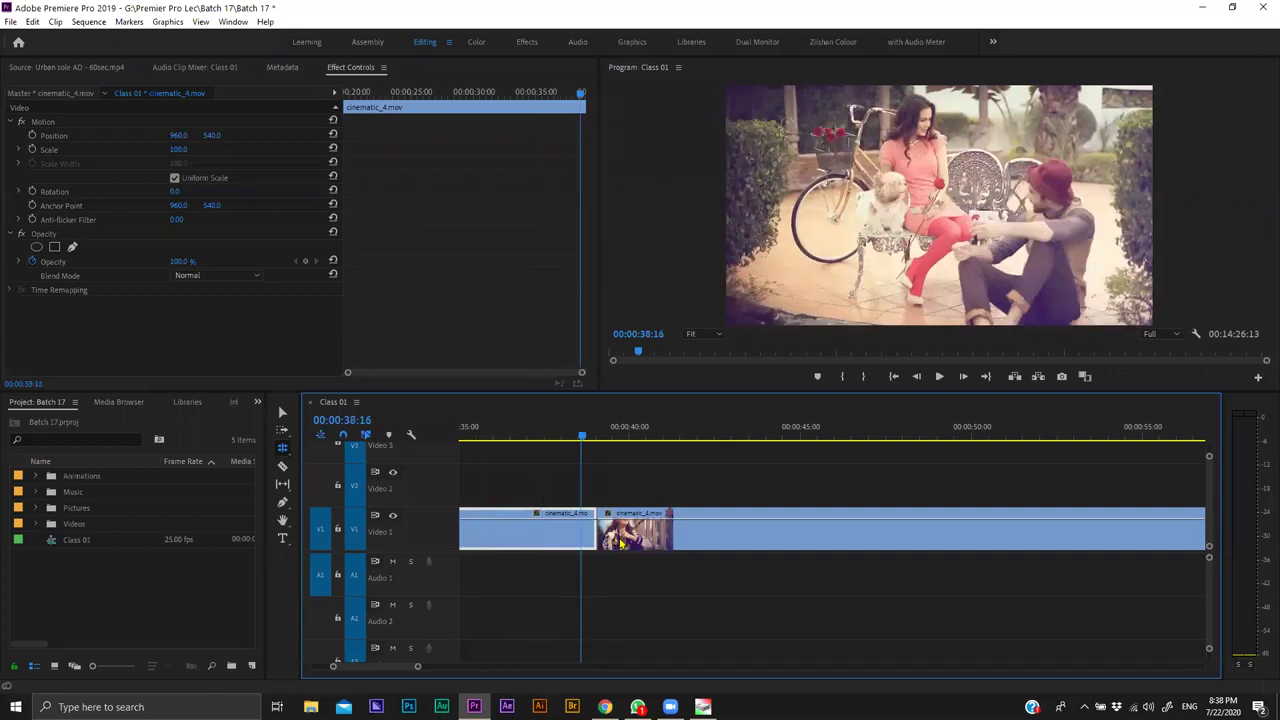
key("Right")
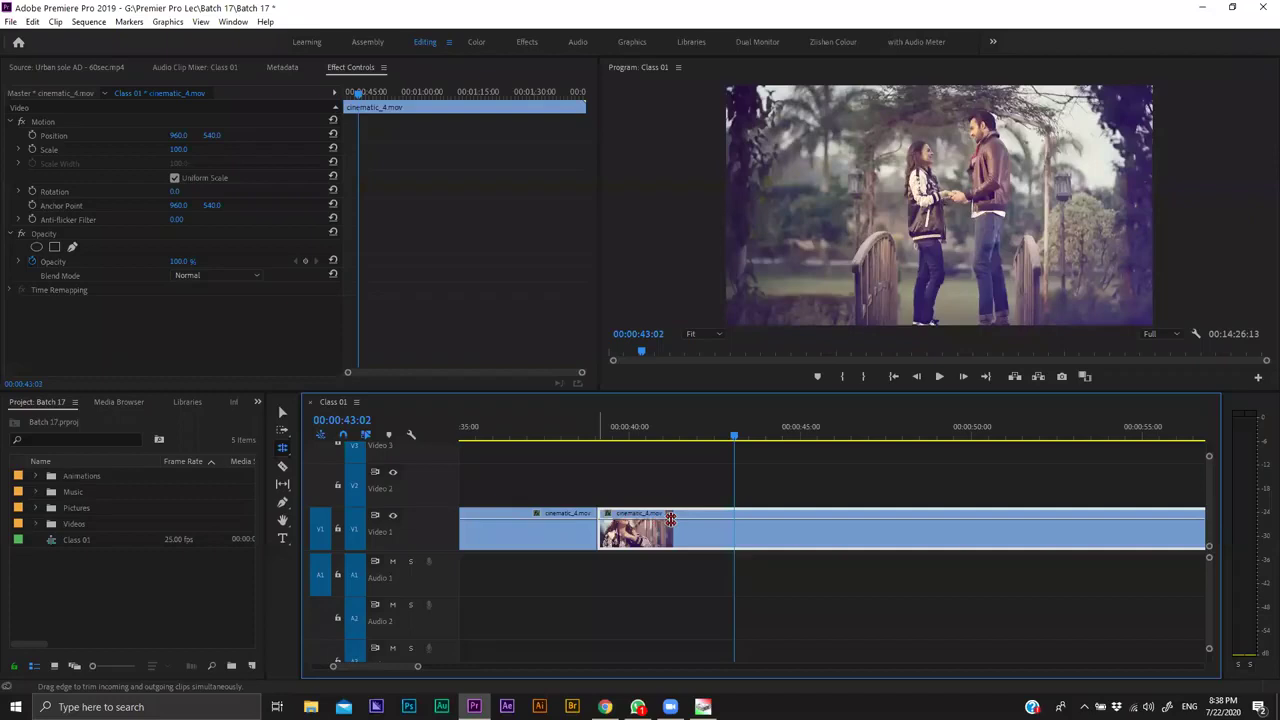
Roll the join from 00:00:39:02 forward to 00:00:43:02 and scrub across it.
left_click_drag(729, 536, 720, 505)
left_click(708, 436)
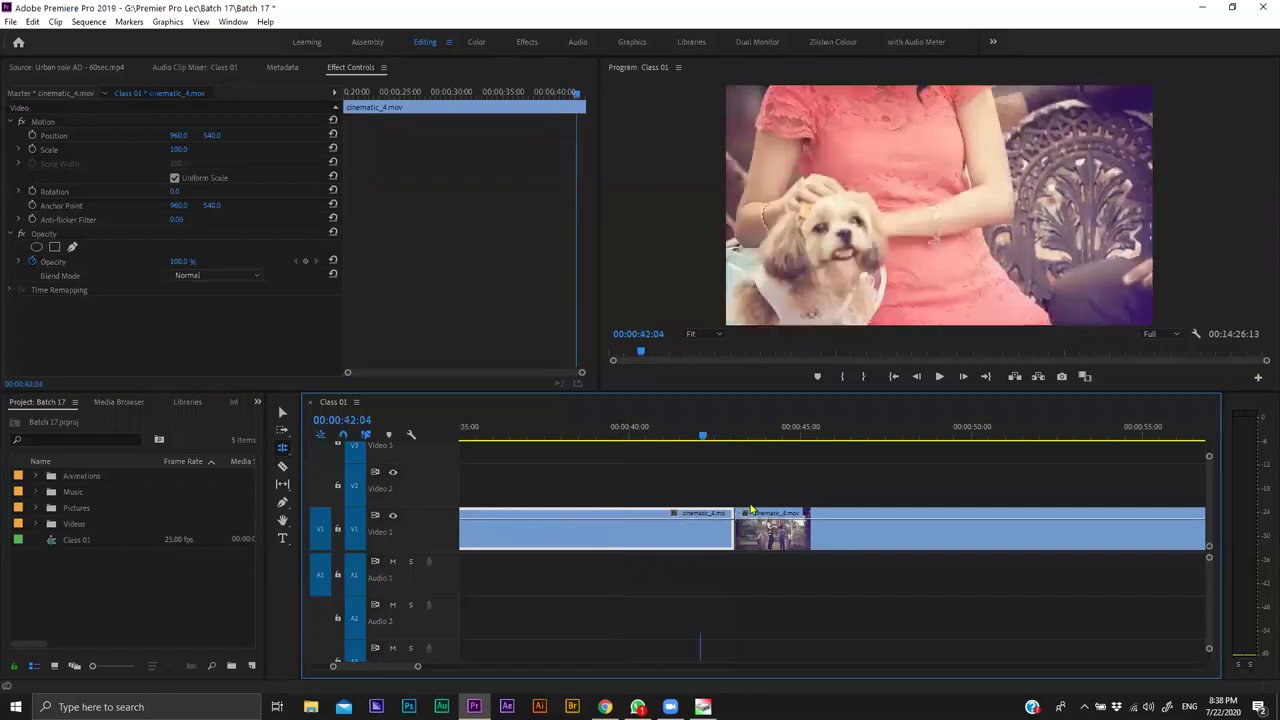
left_click_drag(745, 436, 757, 441)
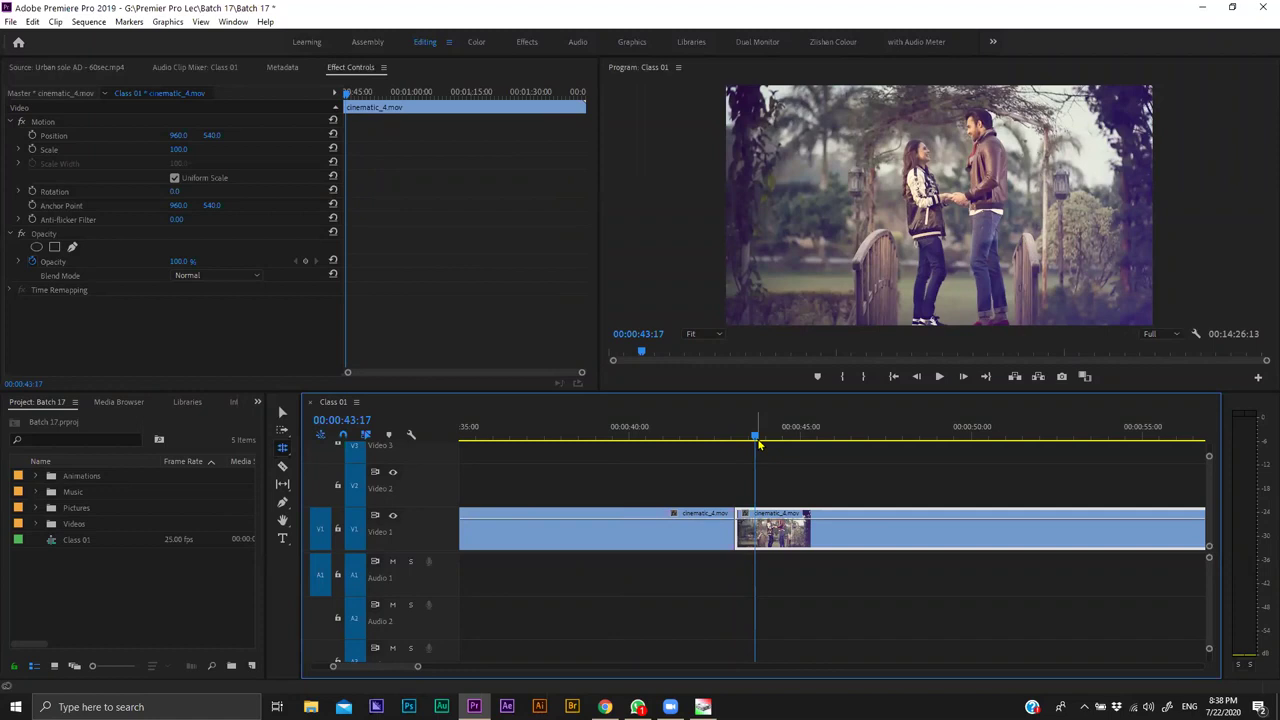
Look over the whole Class 01 sequence, then inspect the cinematic_4.mov join at 00:00:43:02 up close.
key("minus")
key("minus")
key("minus")
key("minus")
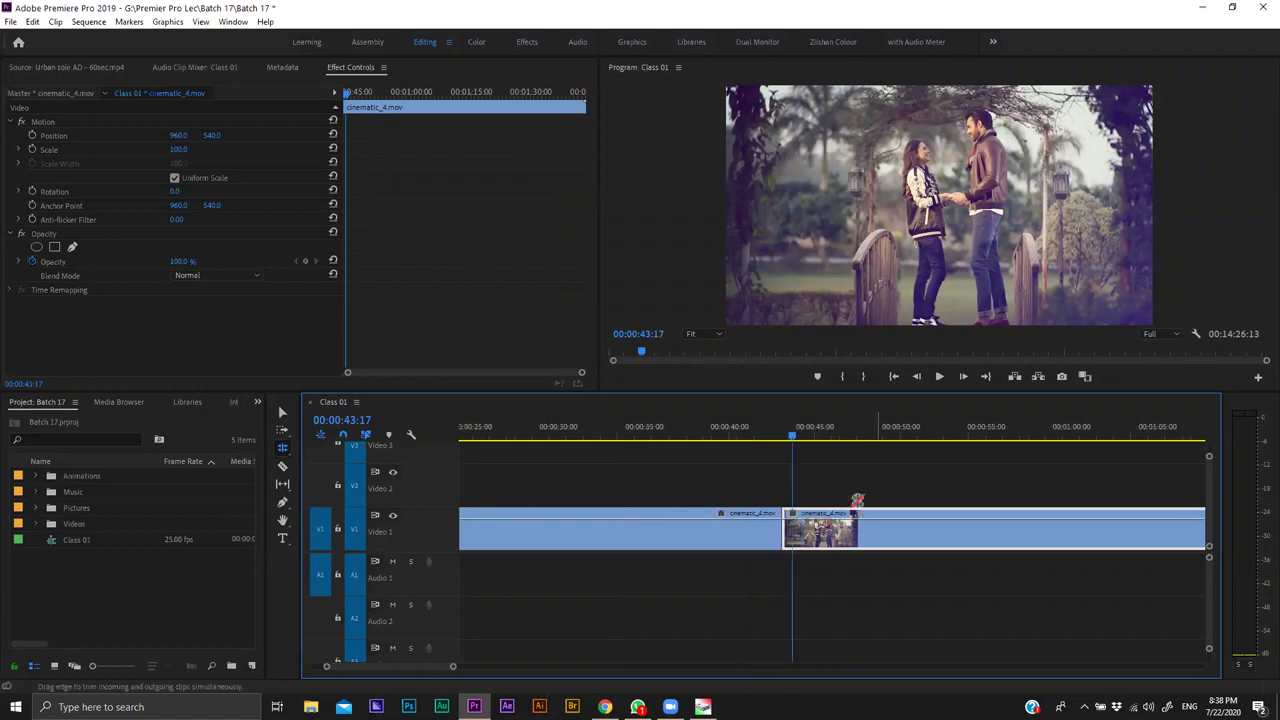
scroll(691, 467, "down", 3)
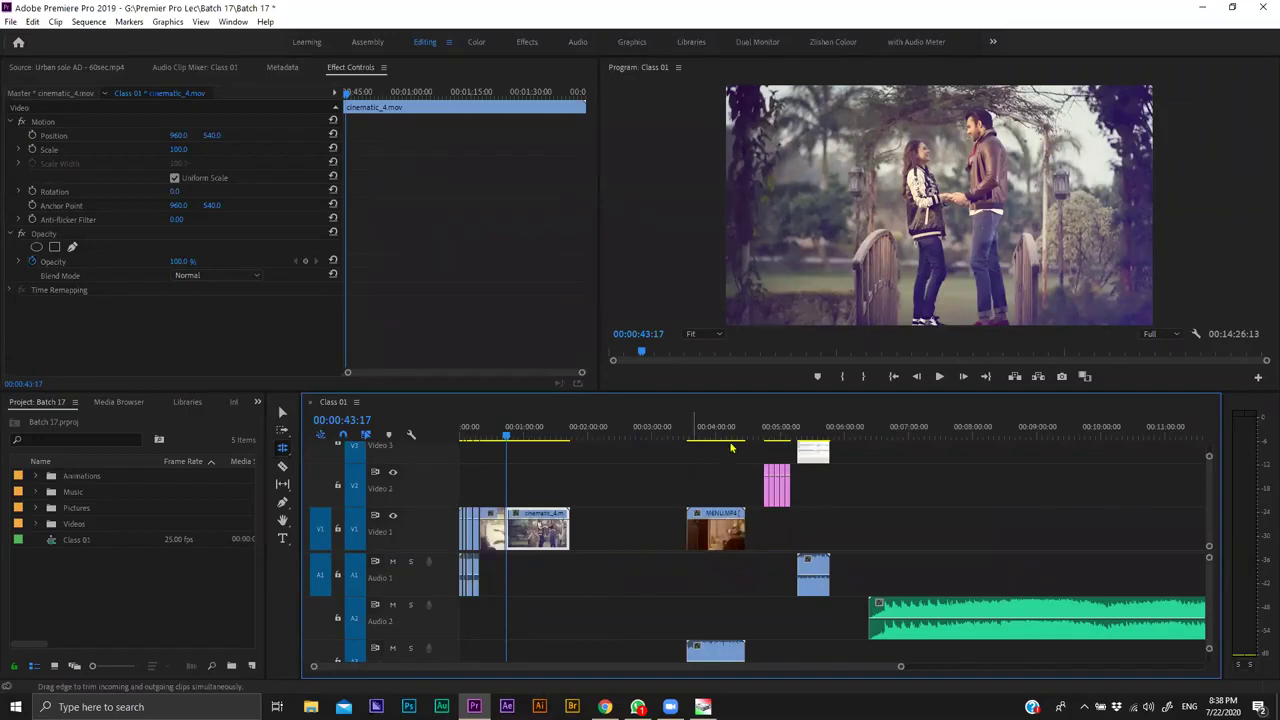
left_click(526, 450)
left_click(520, 434)
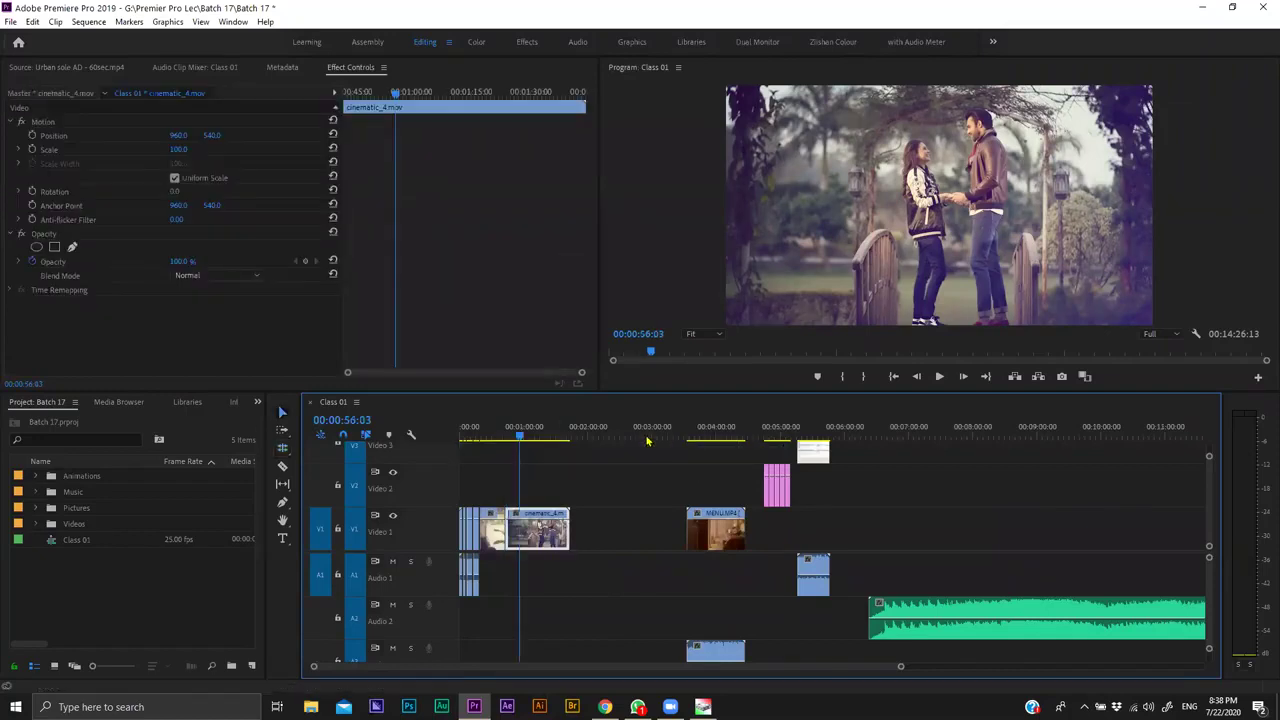
key("equal")
scroll(771, 455, "up", 3)
scroll(776, 452, "up", 3)
scroll(704, 473, "down", 2)
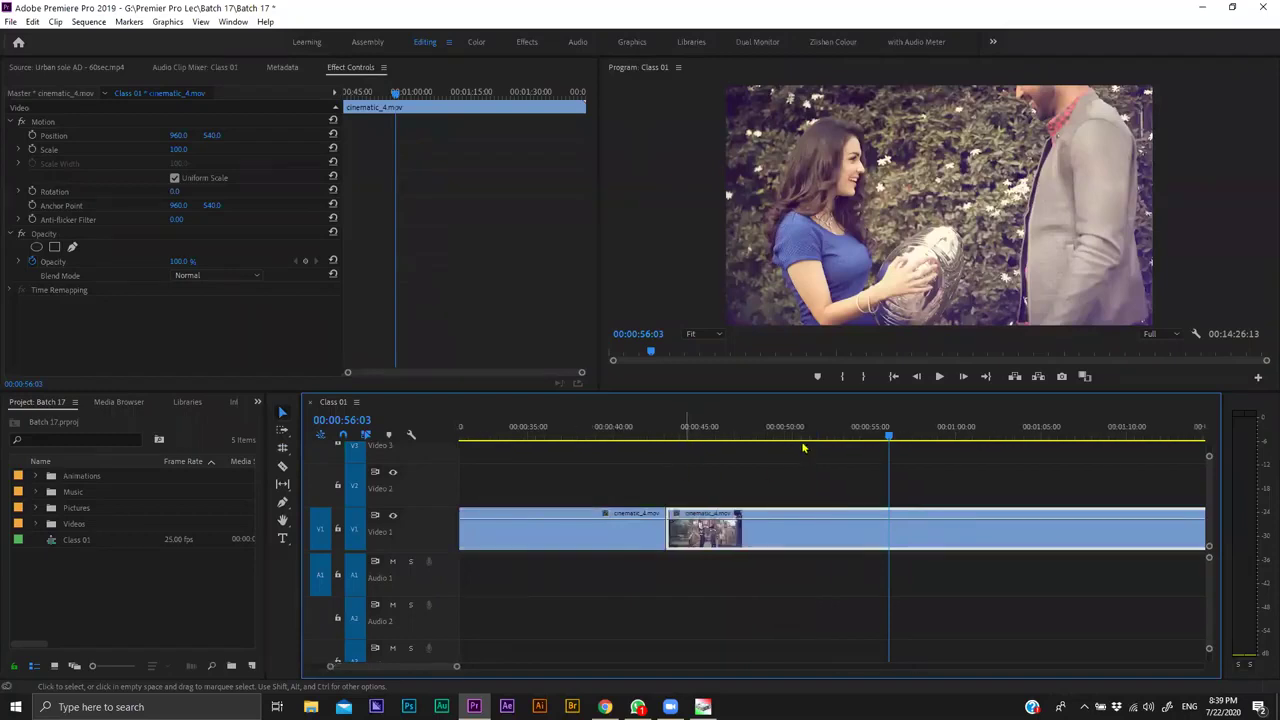
key("=")
key("=")
left_click_drag(797, 440, 793, 440)
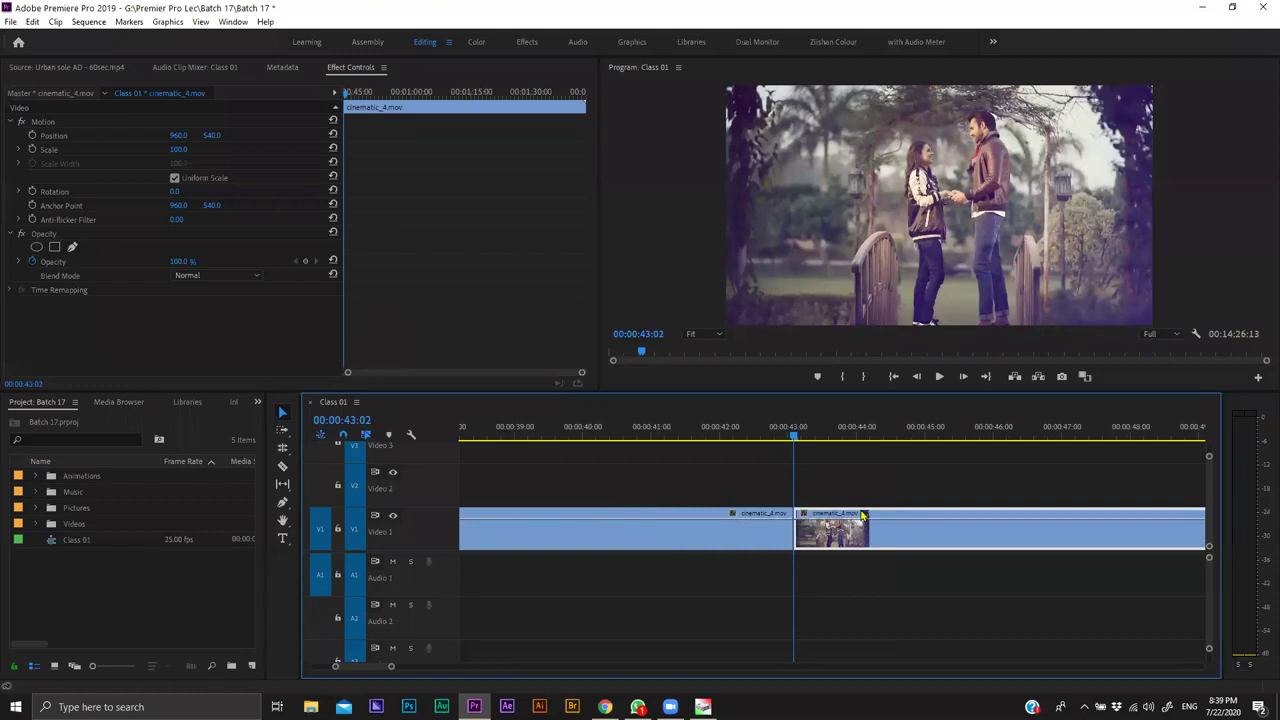
Step backward through the clip before the 00:00:43:02 join to 00:00:38:20.
key("Left")
scroll(805, 447, "up", 1)
left_click(792, 436)
key("space")
key("Down")
key("shift+Left")
key("shift+Left")
key("shift+Left")
key("shift+Left")
key("shift+Left")
key("shift+Left")
key("shift+Left")
key("shift+Left")
key("shift+Left")
key("shift+Left")
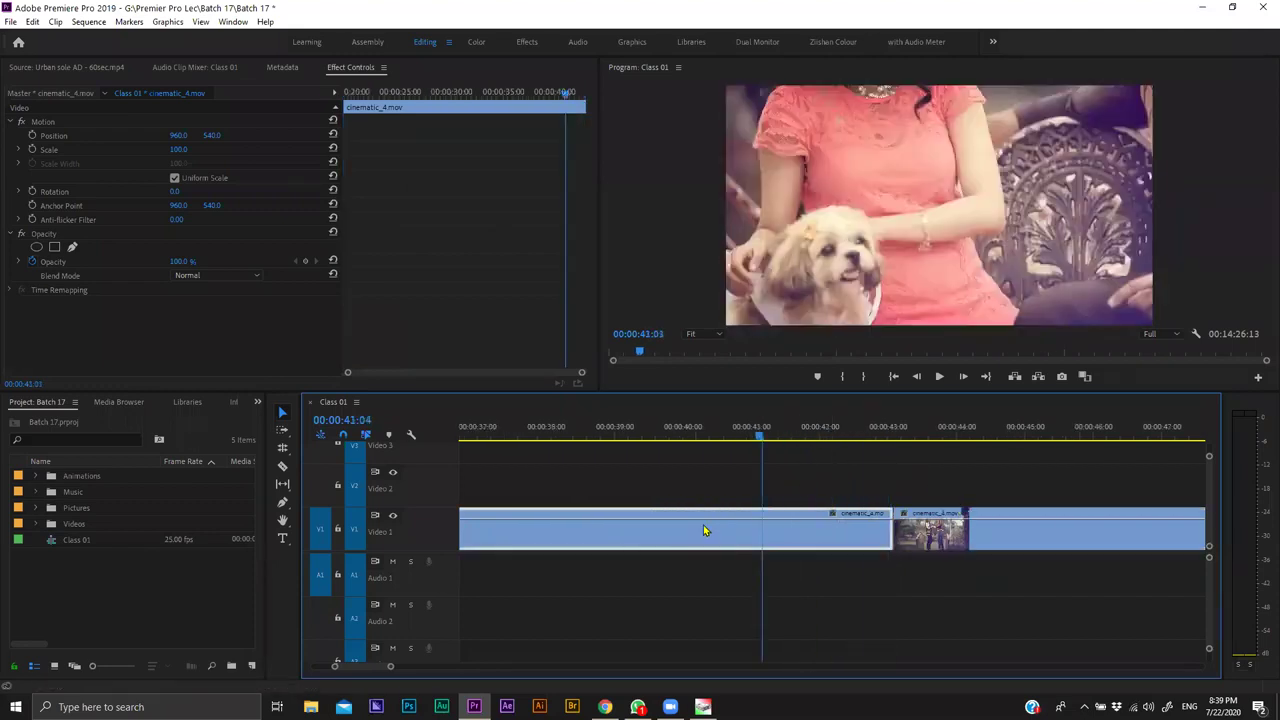
key("shift+Left")
key("shift+Left")
key("shift+Left")
key("shift+Left")
key("shift+Left")
key("shift+Left")
key("shift+Left")
key("shift+Left")
key("shift+Left")
key("shift+Left")
key("shift+Left")
key("Left")
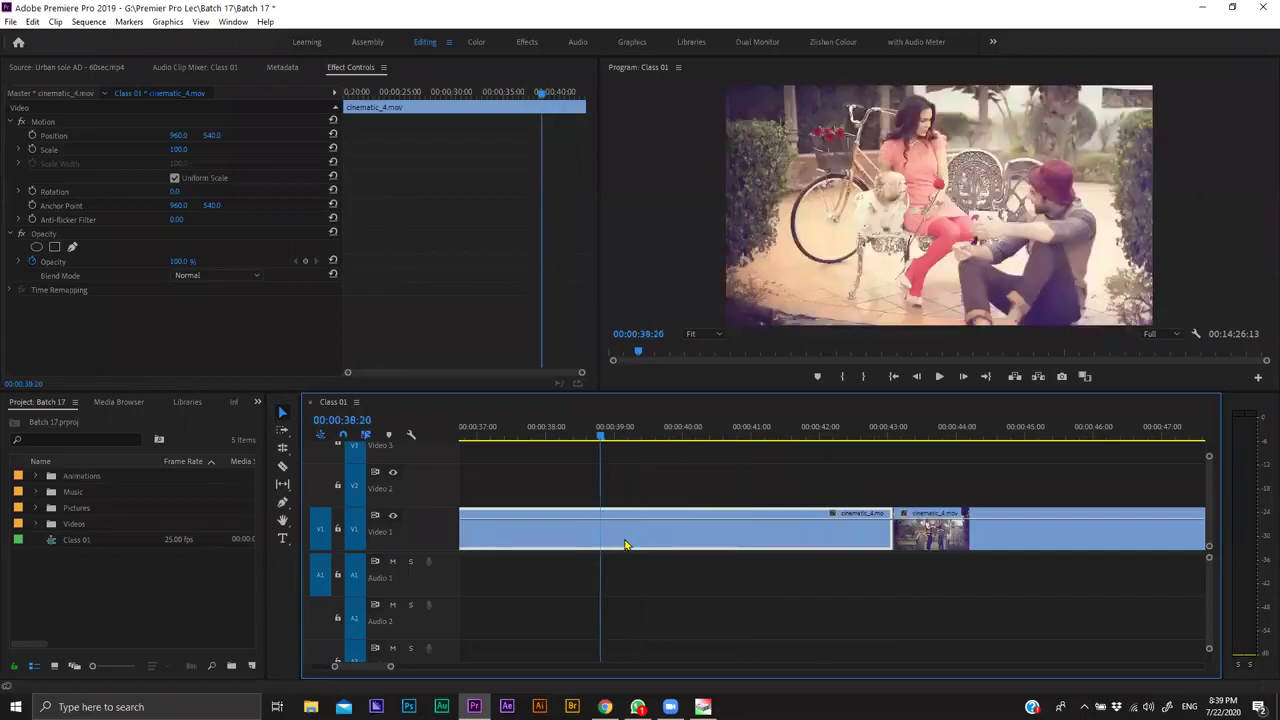
Step forward through the first clip from 00:00:38:20 and check the frames just past the join at 00:00:43:05.
key("Right")
key("Right")
key("Right")
key("Right")
key("Right")
key("Right")
key("Right")
key("Right")
key("Right")
key("Right")
key("Left")
key("Right")
left_click(743, 432)
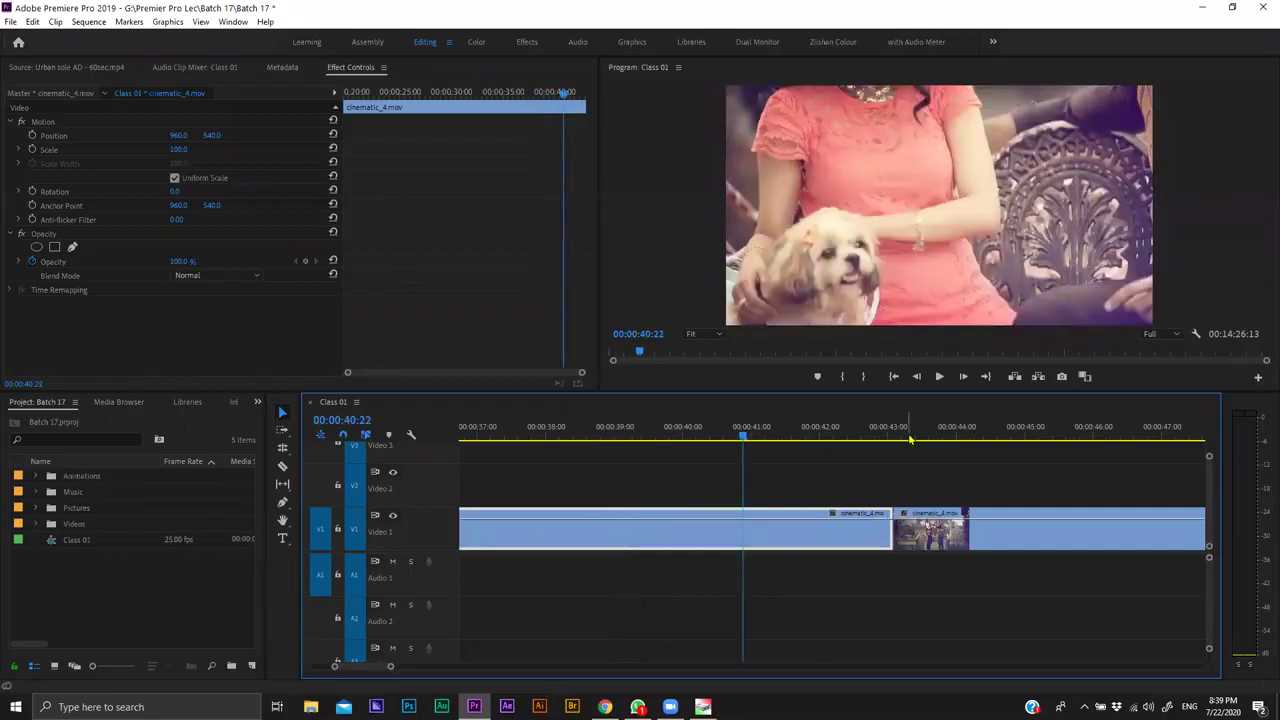
left_click(903, 431)
key("Left")
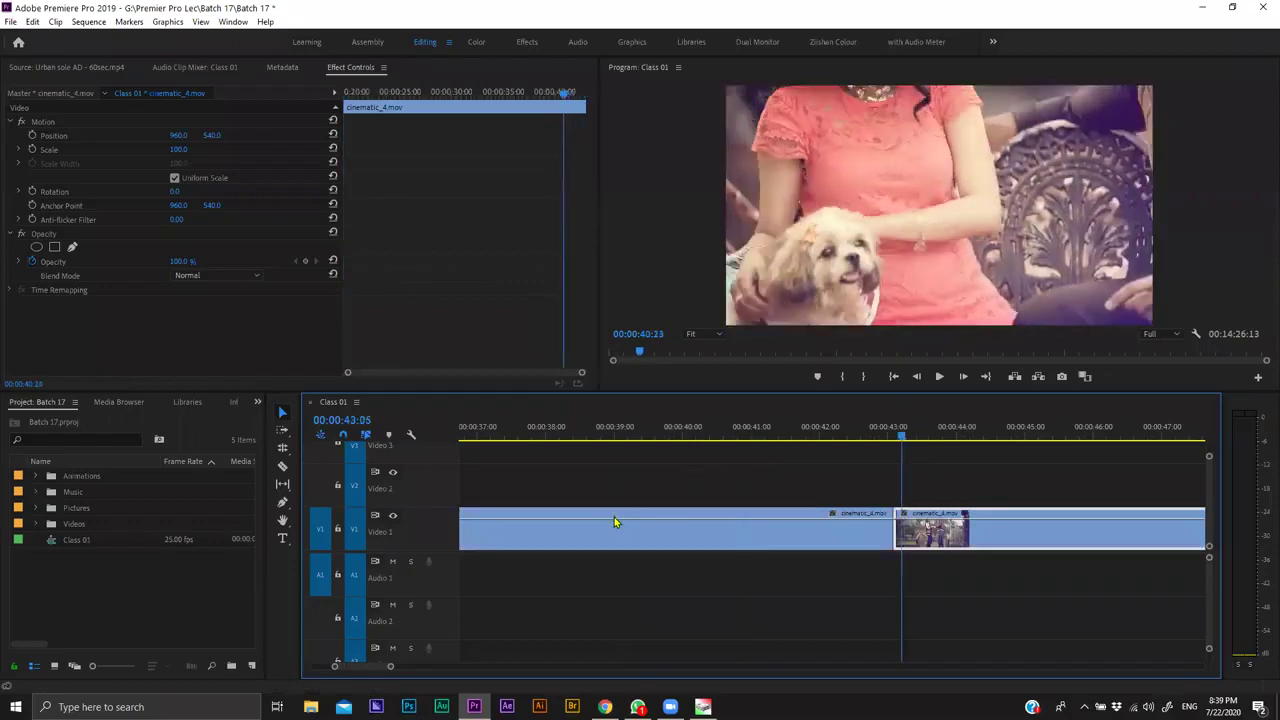
Roll the 00:00:43:02 join back to the playhead placed at 00:00:39:03 with the Rolling Edit tool.
left_click(623, 517)
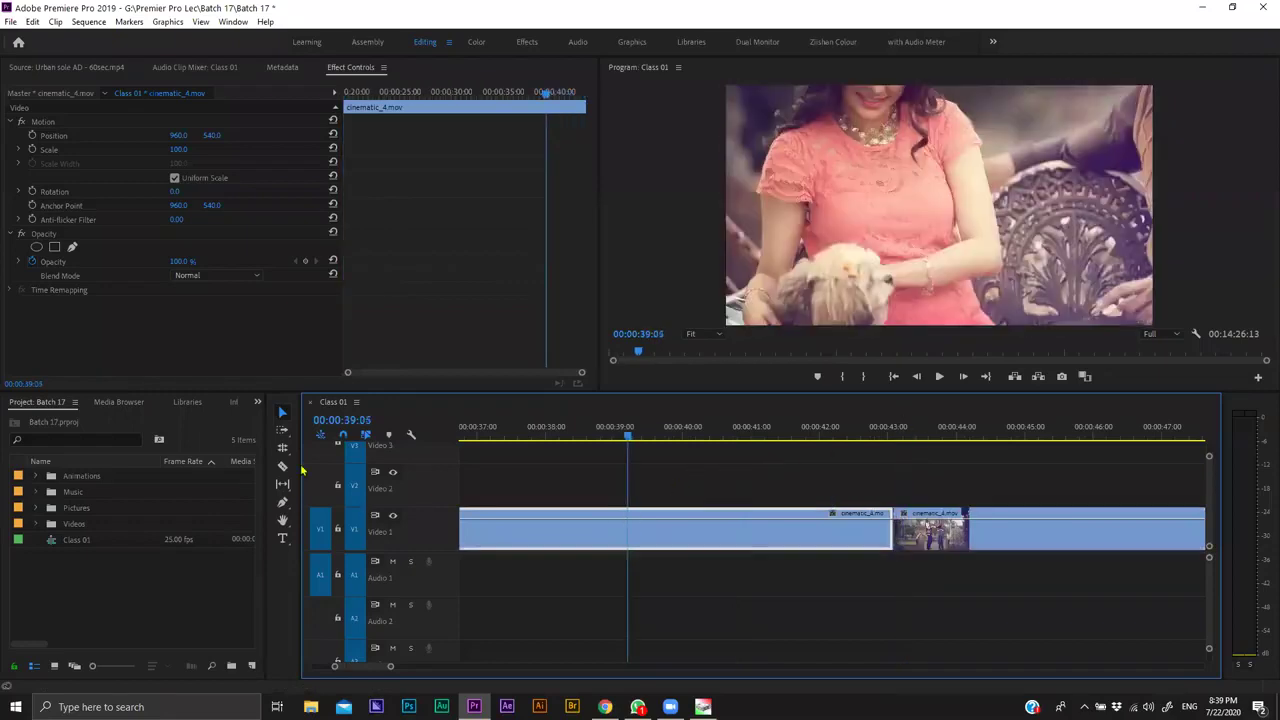
left_click(282, 447)
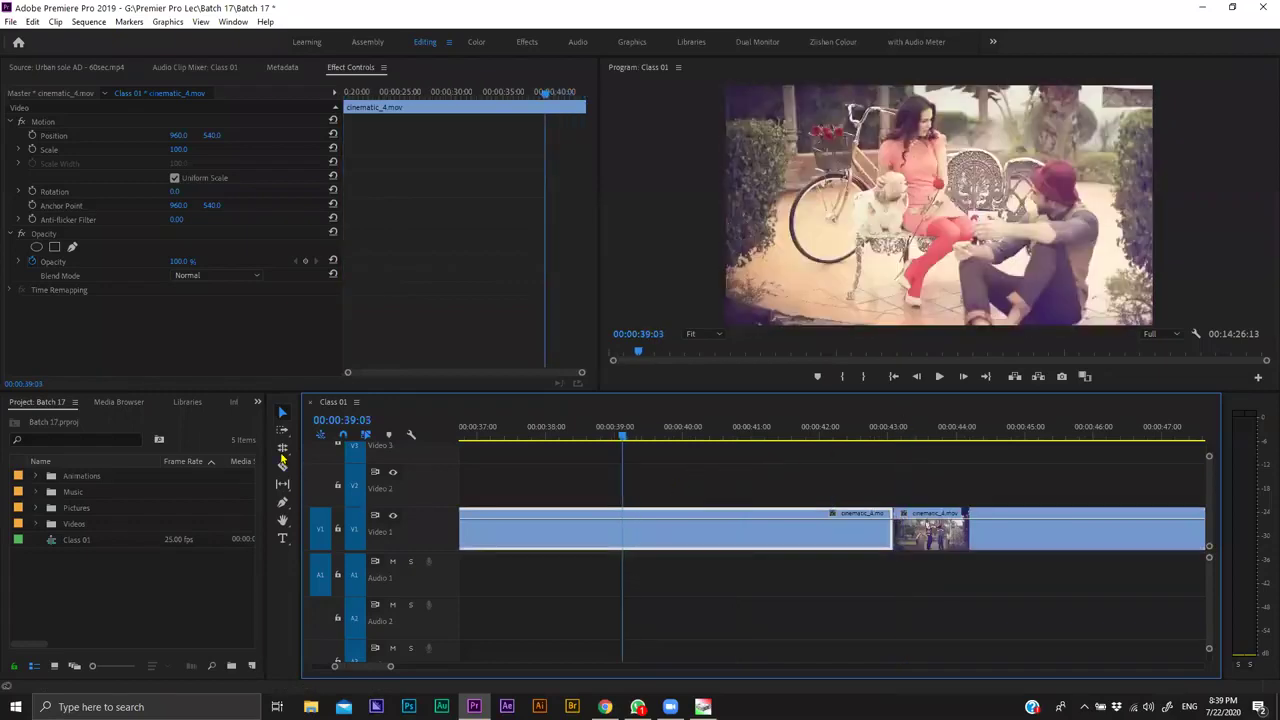
left_click(893, 530)
left_click_drag(896, 515, 586, 443)
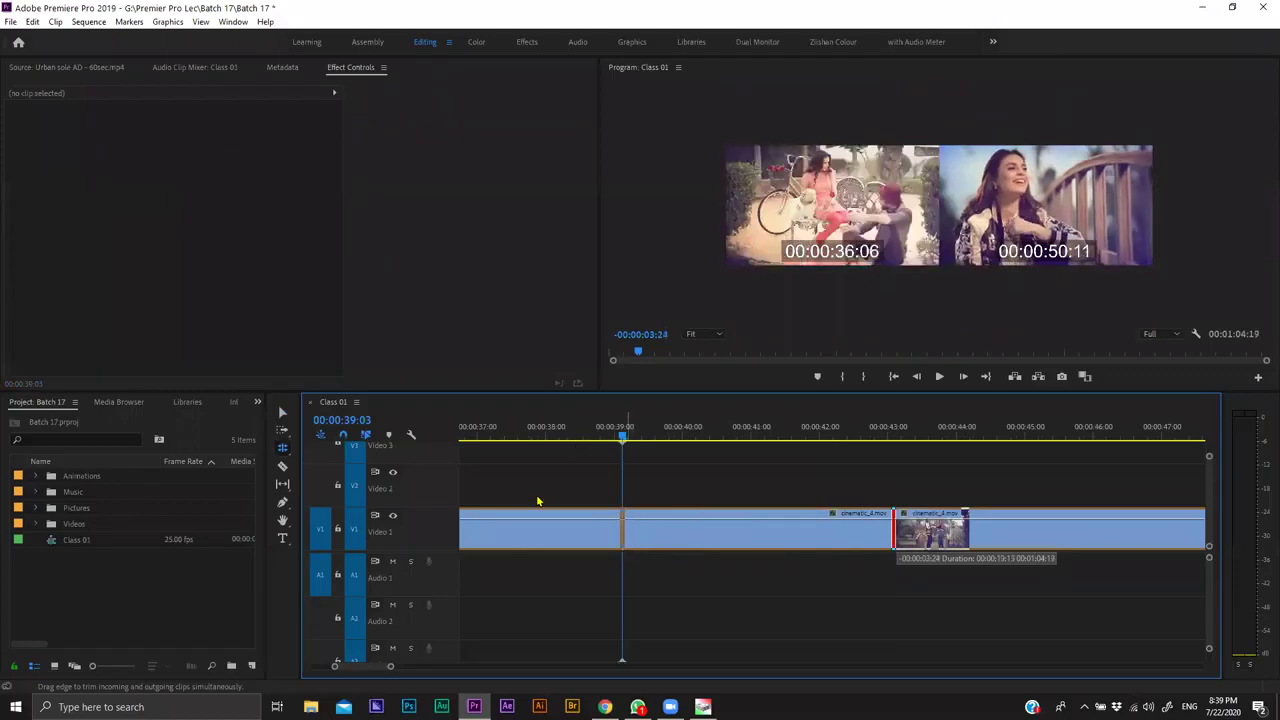
left_click_drag(538, 501, 606, 523)
Play across the 00:00:39:03 join in both directions to review the rolled edit.
left_click_drag(586, 436, 560, 436)
key("space")
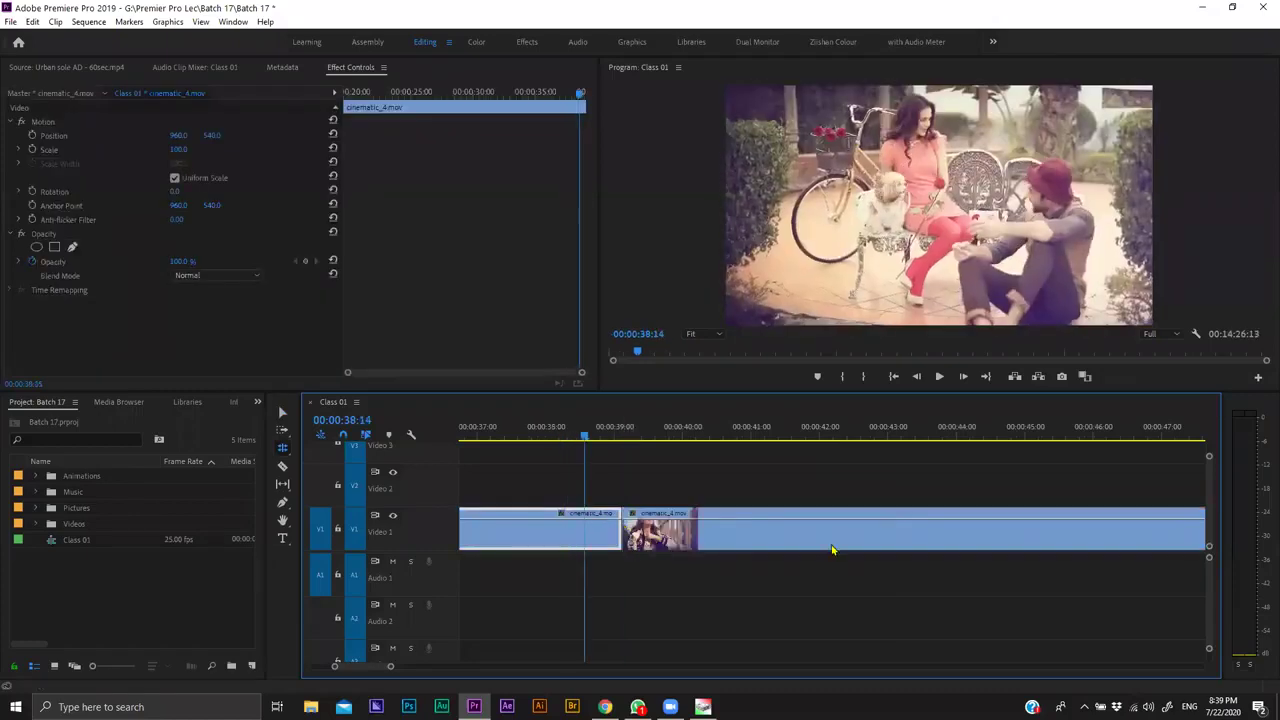
key("space")
key("space")
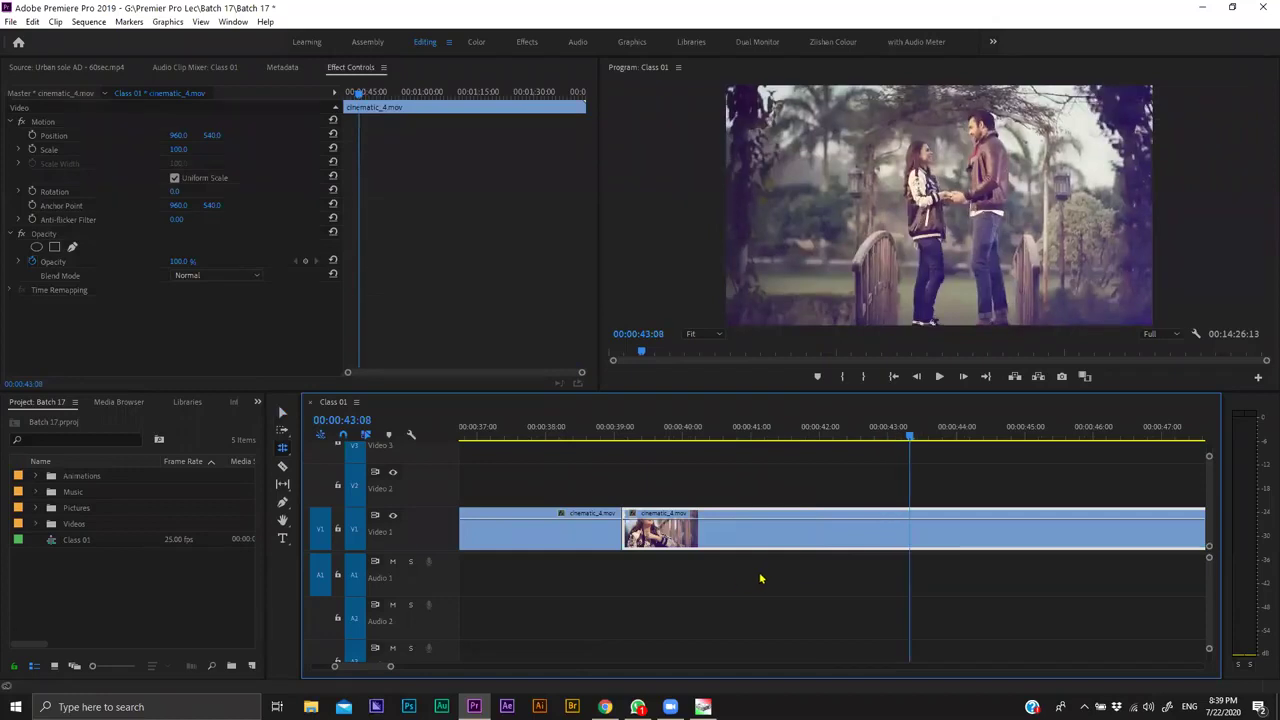
key("j")
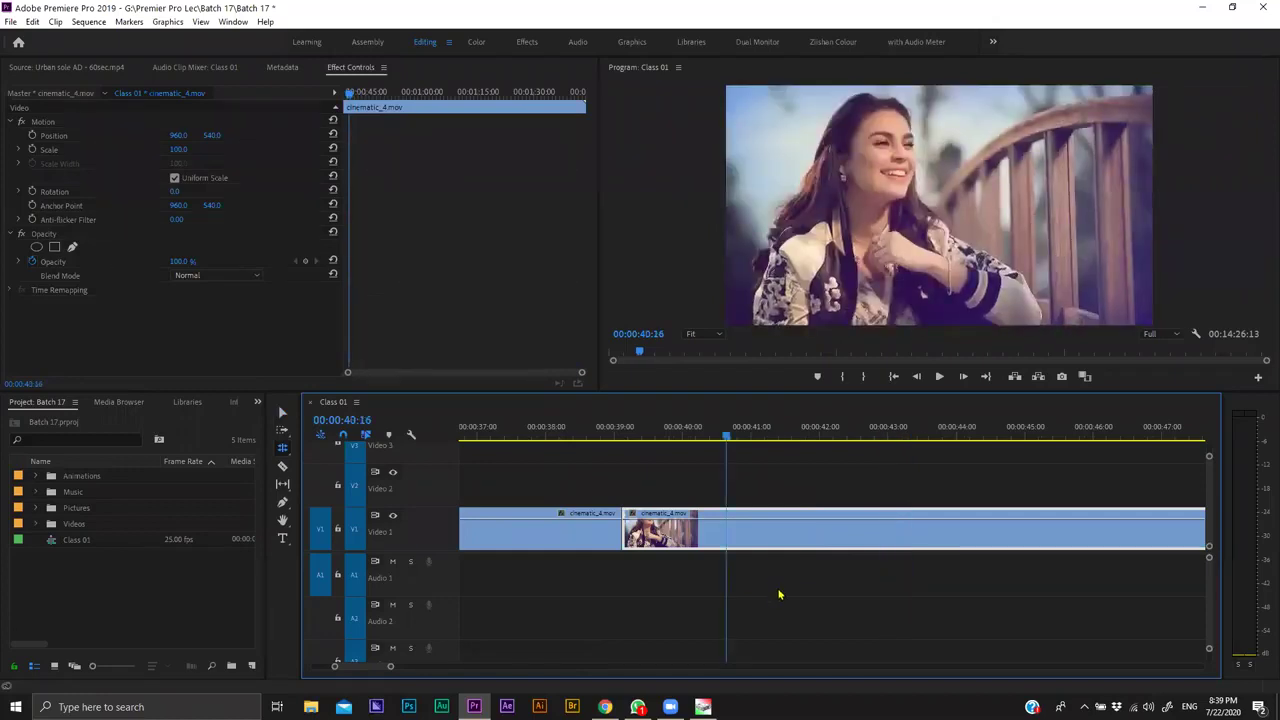
key("space")
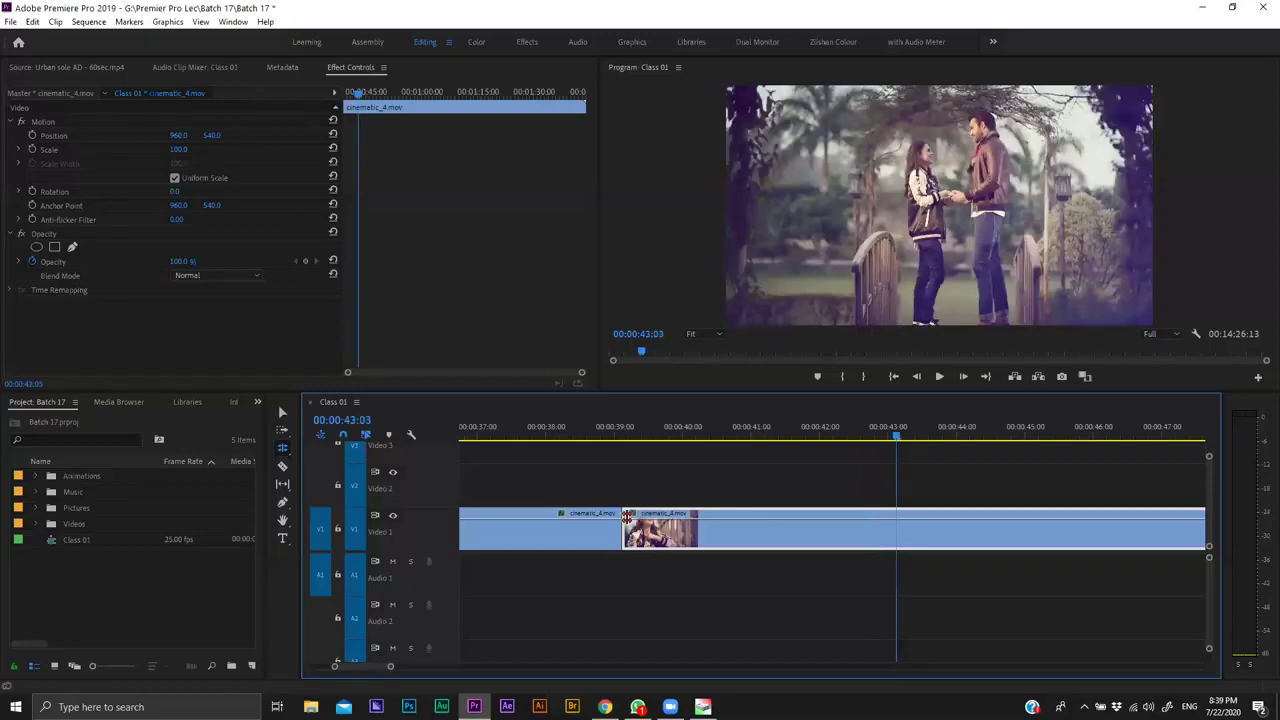
Roll the join forward to 00:00:43:05, play across it and return to the Selection tool.
left_click_drag(622, 514, 696, 474)
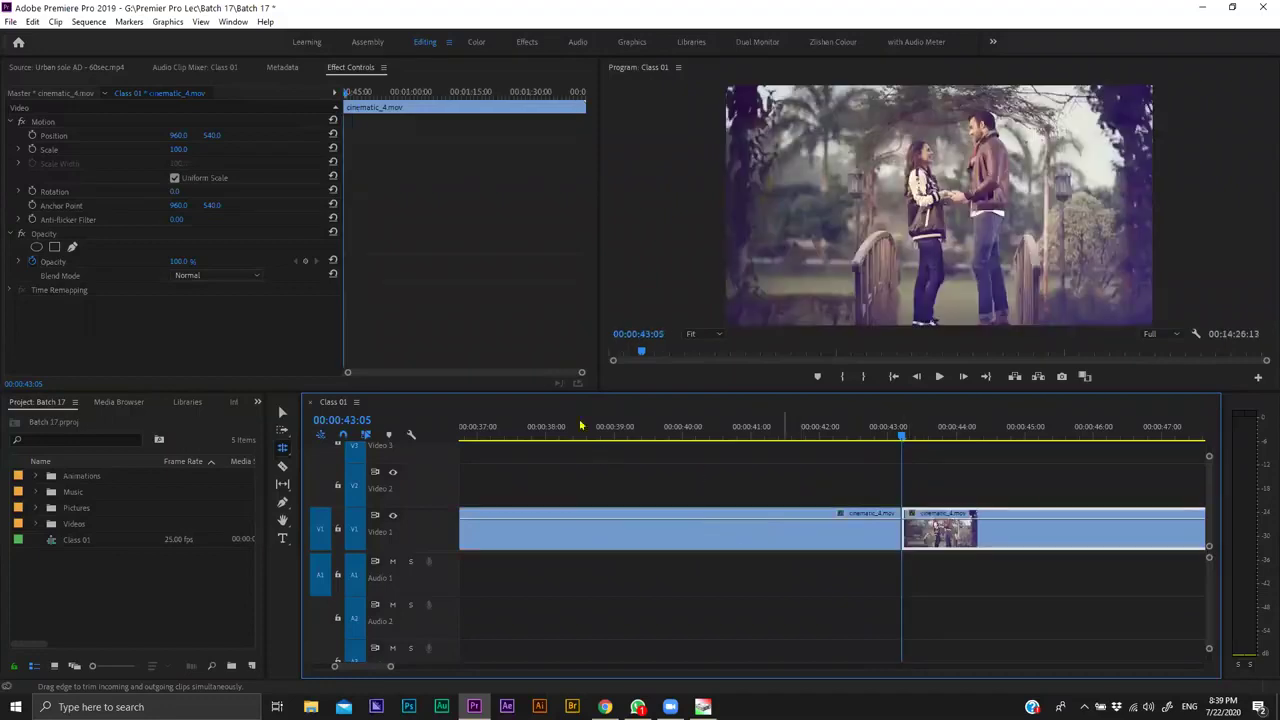
left_click_drag(853, 478, 926, 497)
key("space")
key("space")
key("v")
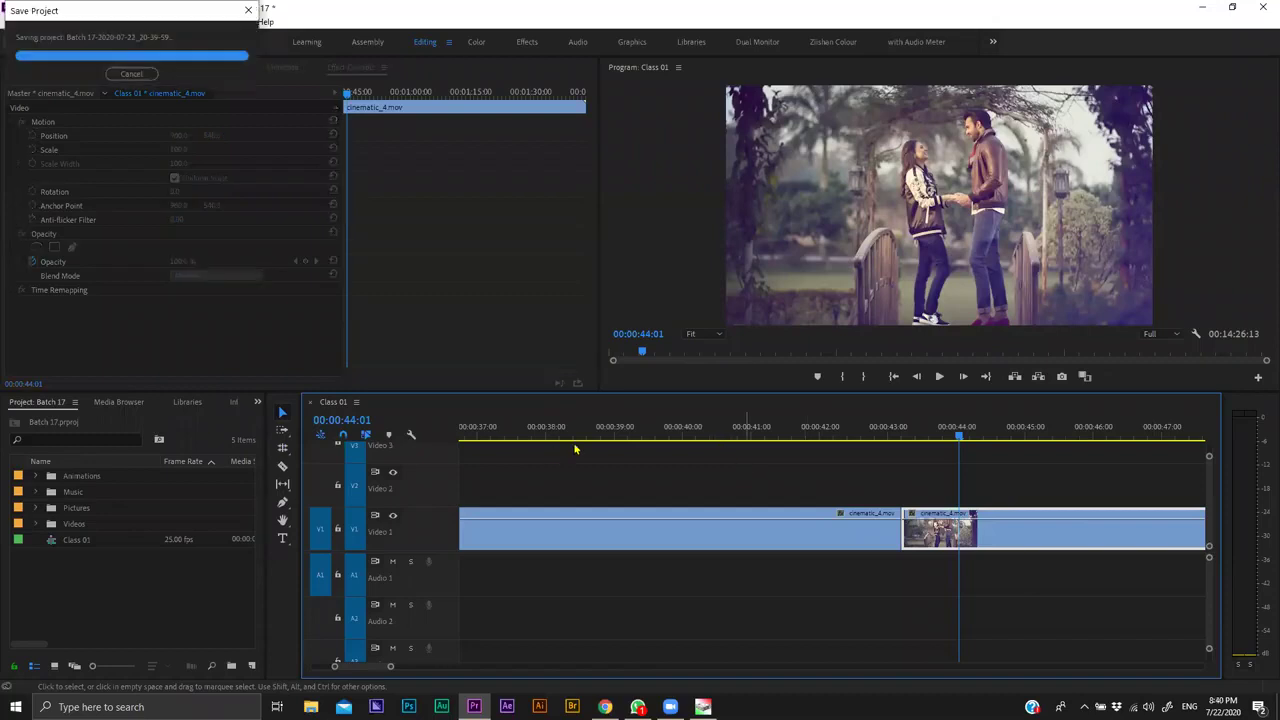
Step back into the first clip and play across the 00:00:43:05 join again.
key("Left")
key("Left")
key("Left")
key("Left")
key("Left")
key("Left")
key("Left")
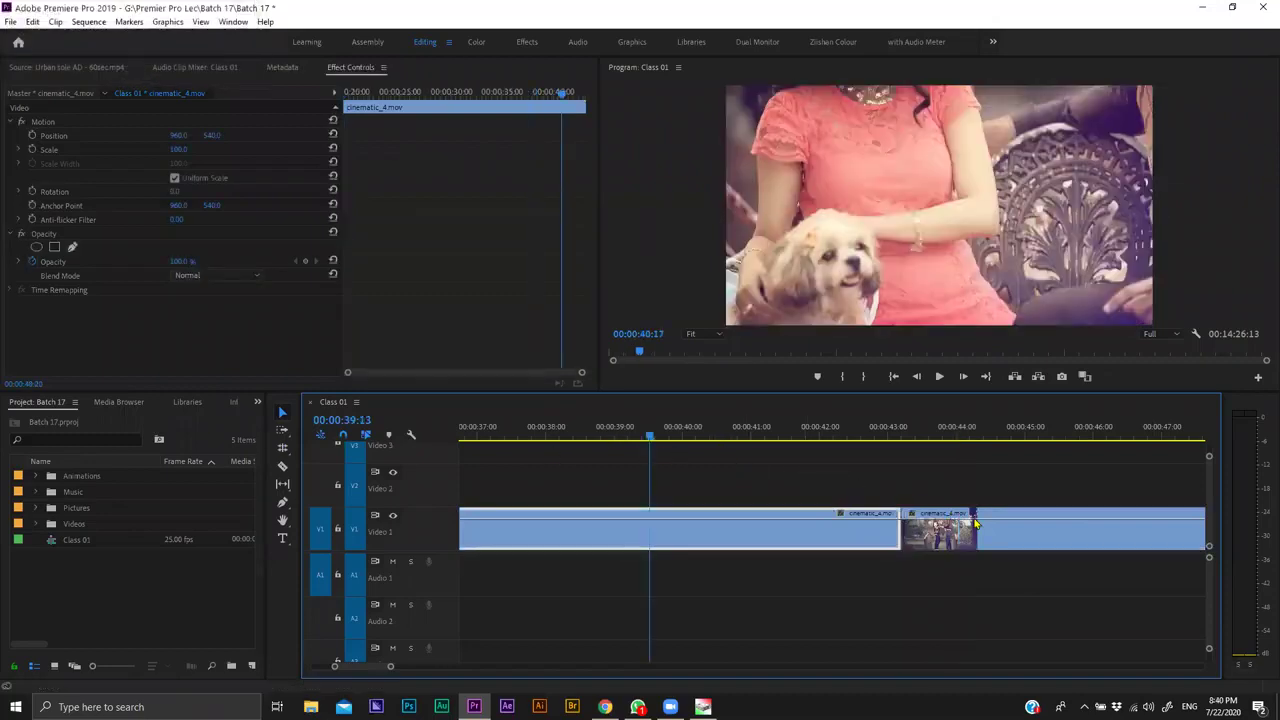
key("space")
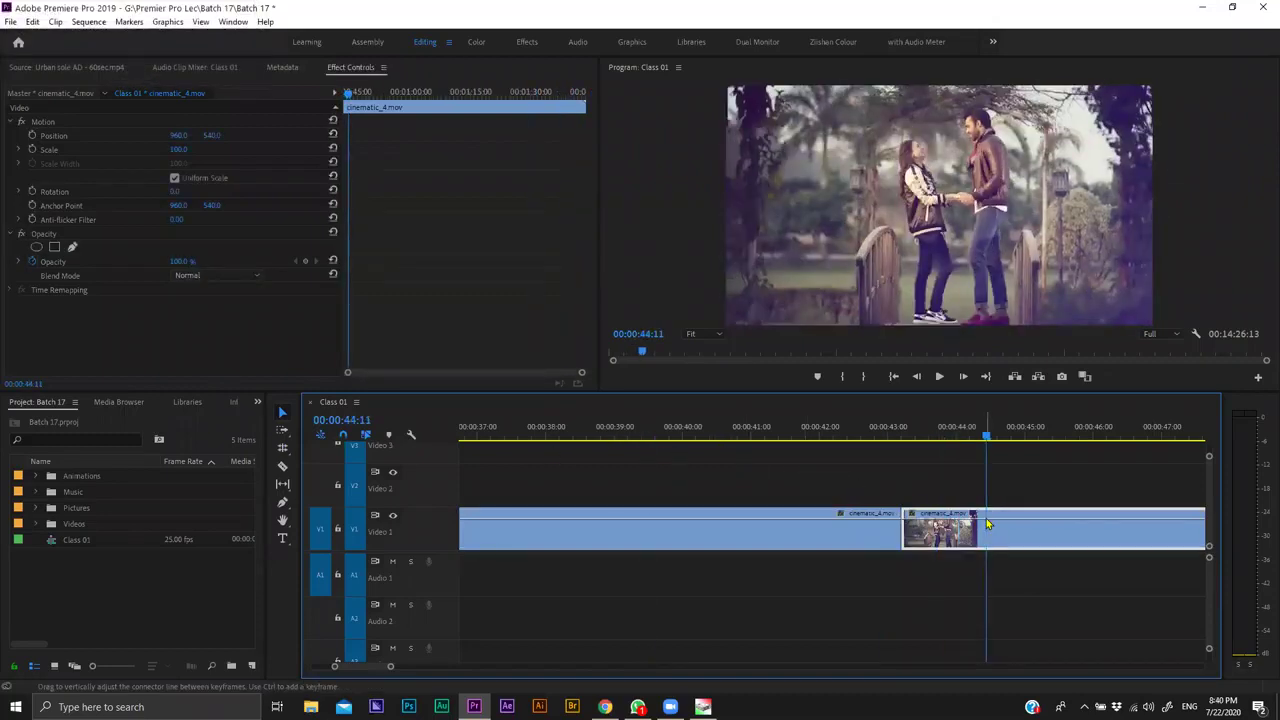
Cut only the video part of the short clip starting at about 00:00:04:05 on V1.
key("minus")
key("minus")
key("minus")
key("minus")
left_click(516, 434)
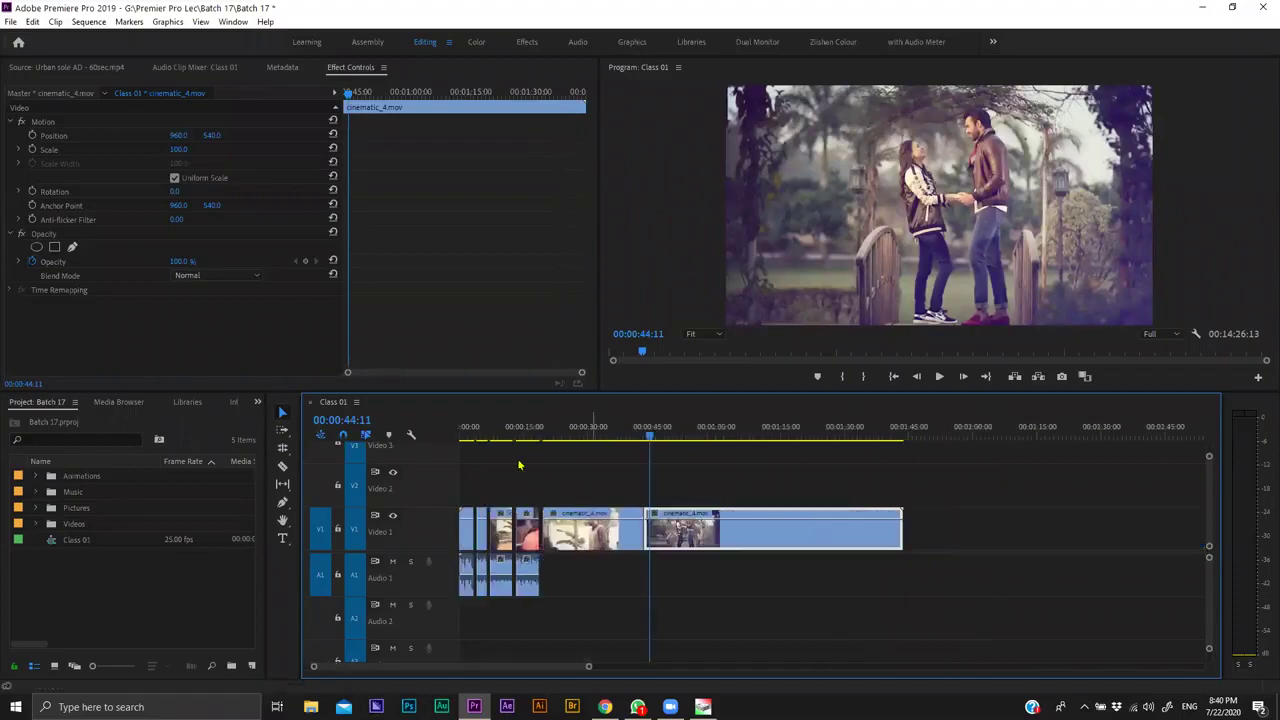
key("equal")
key("equal")
key("equal")
key("minus")
left_click(613, 514)
left_click(565, 480)
left_click_drag(655, 496, 543, 514)
key("Delete")
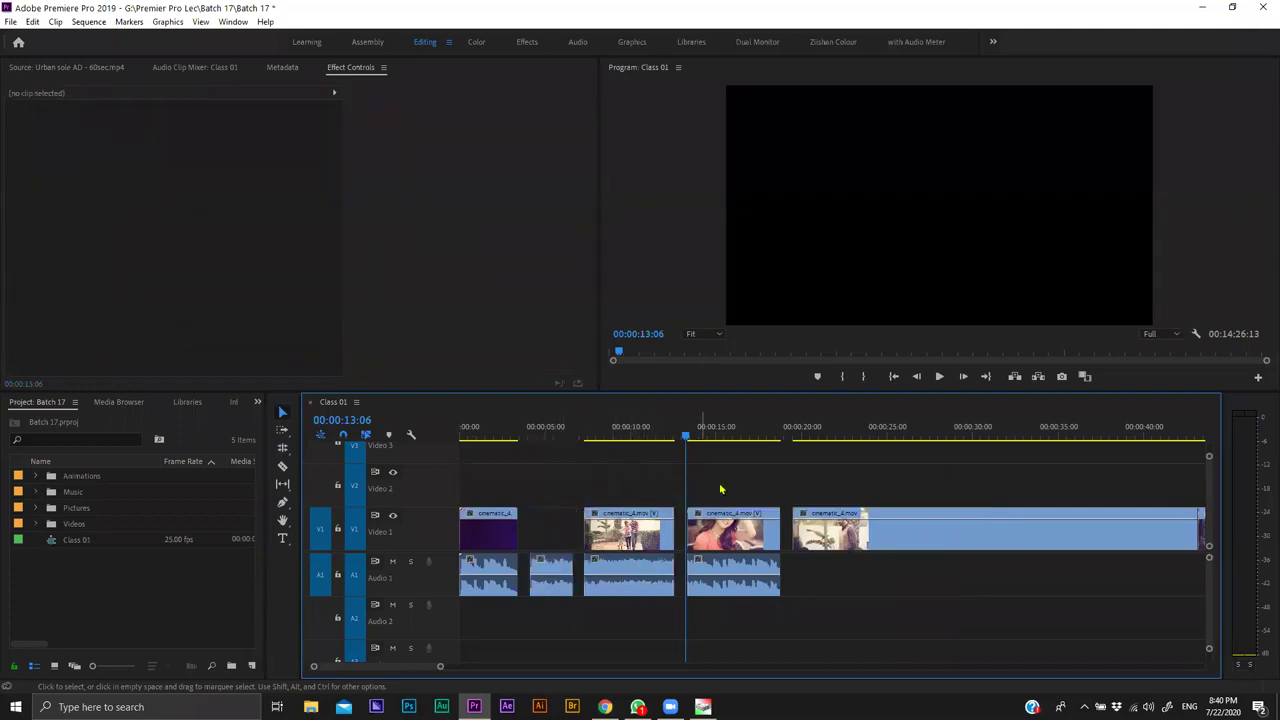
Paste the cut video clip on V1 in the empty area past the last clip, at 00:01:53:19.
key("minus")
key("minus")
left_click(981, 426)
key("minus")
key("equal")
key("equal")
left_click(757, 434)
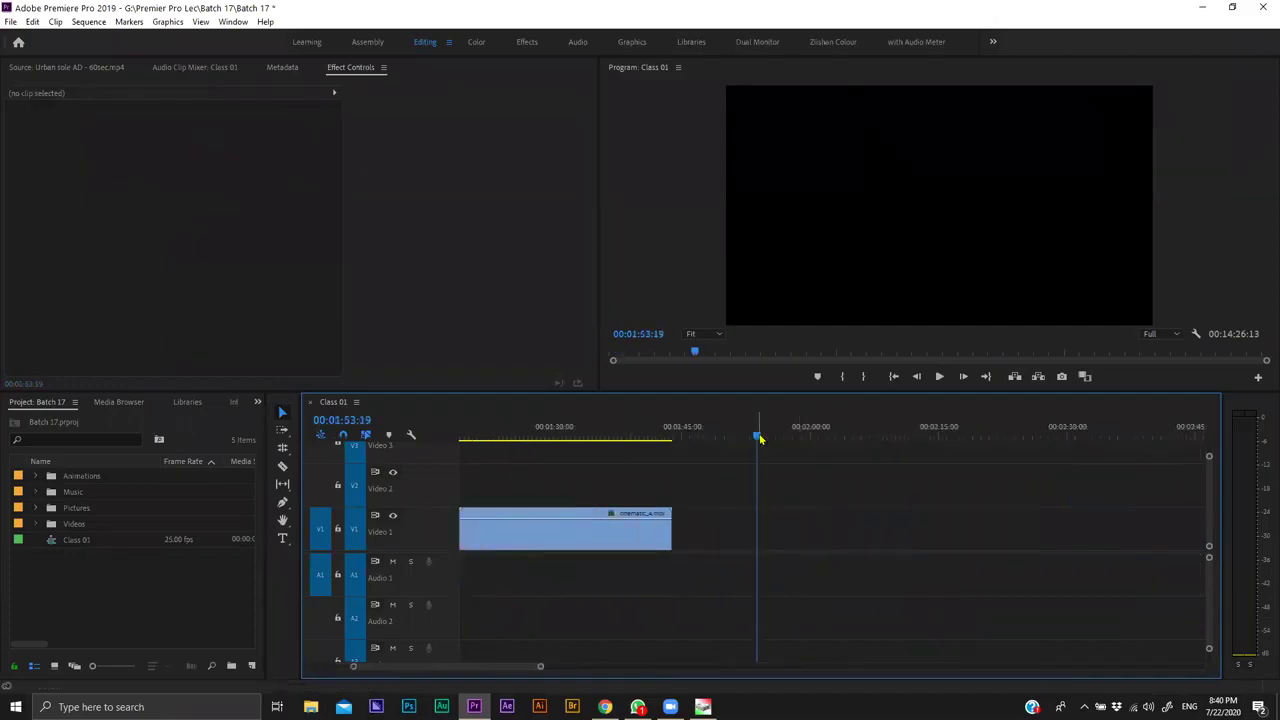
key("ctrl+v")
key("equal")
key("equal")
key("equal")
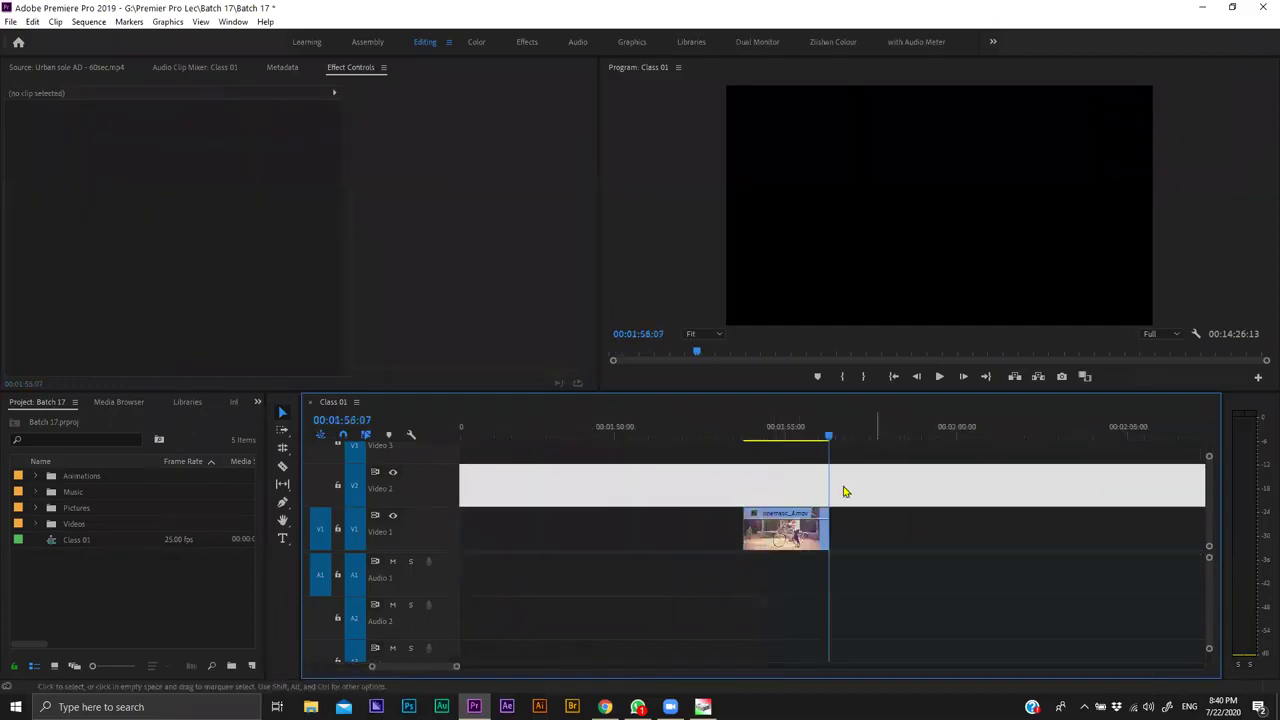
Extend the pasted clip's end to reveal more footage, play it and trim the end to 00:02:01:12.
key("shift+k")
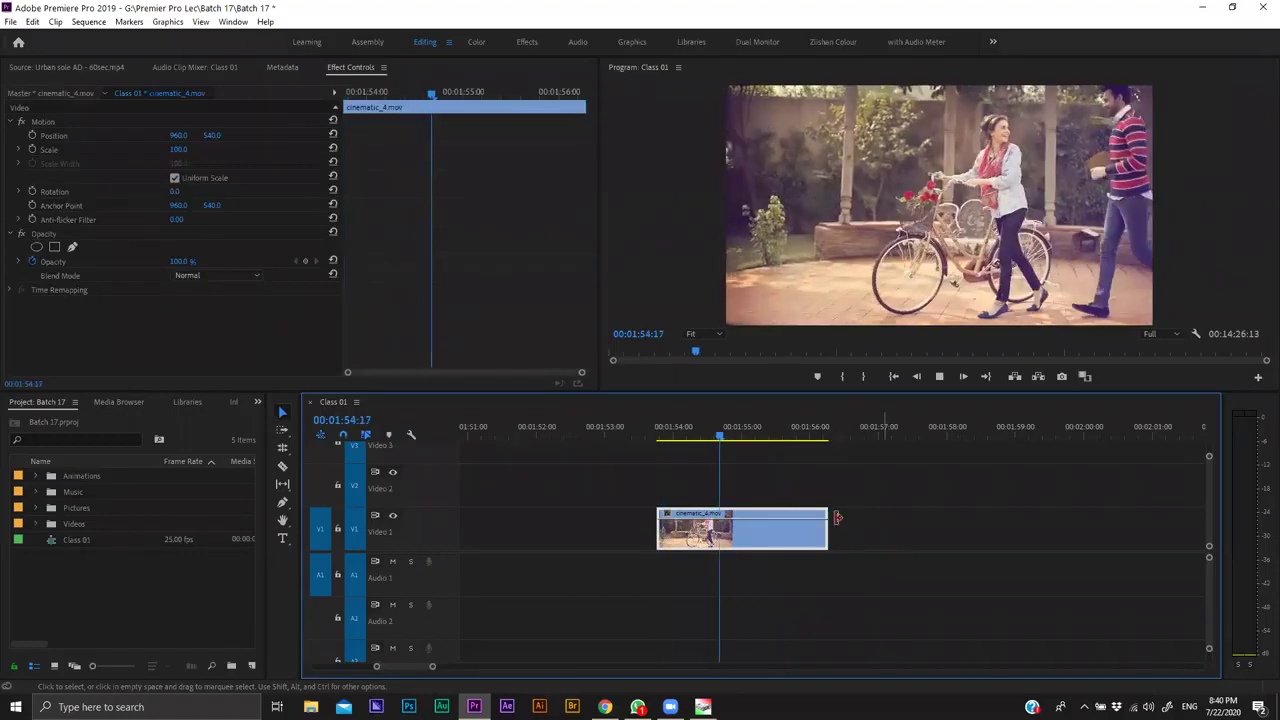
key("ctrl+z")
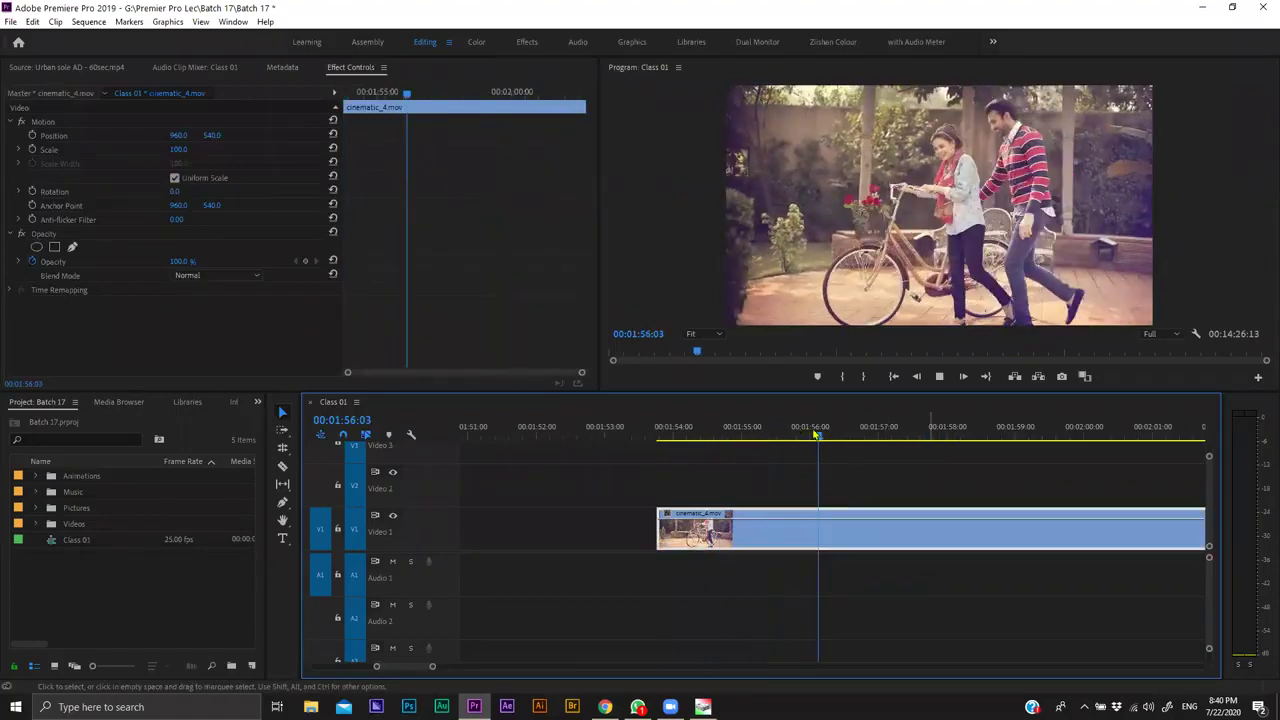
key("space")
left_click_drag(1022, 461, 1131, 515)
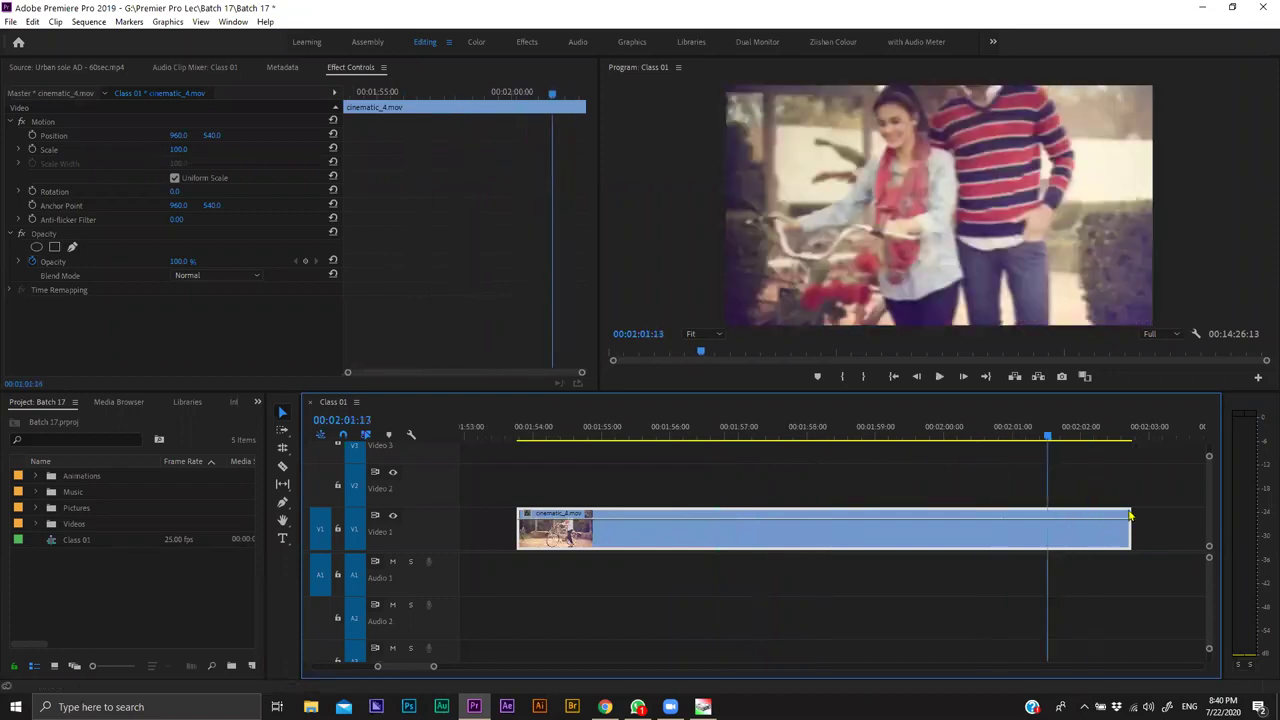
left_click(1130, 515)
key("e")
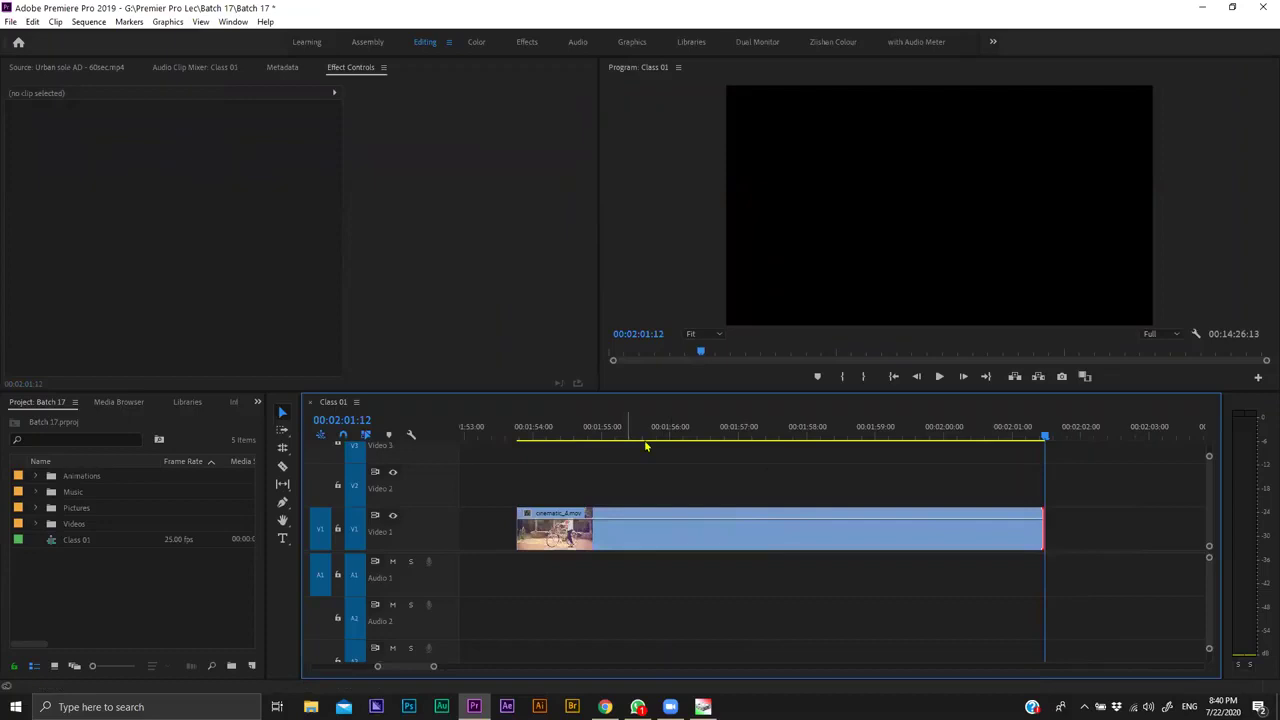
Play to the shot change at 00:01:56:07, split the pasted clip there and select its second part.
left_click(628, 432)
key("space")
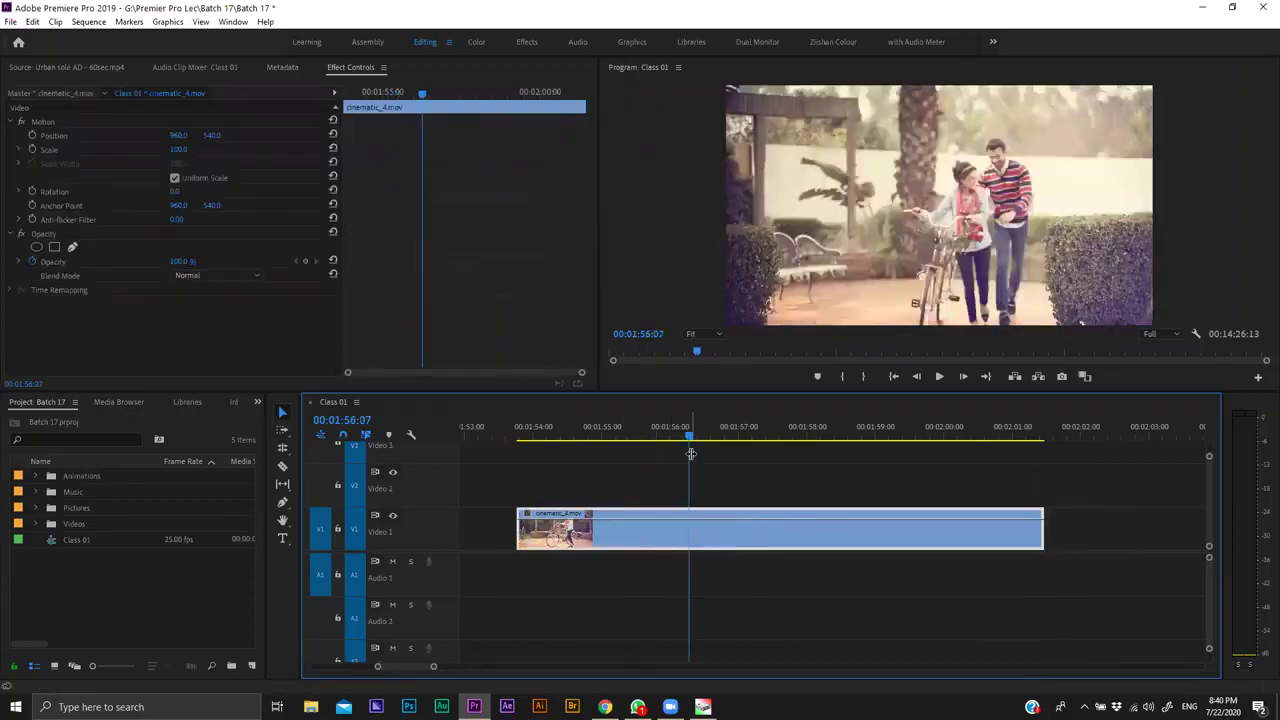
key("Left")
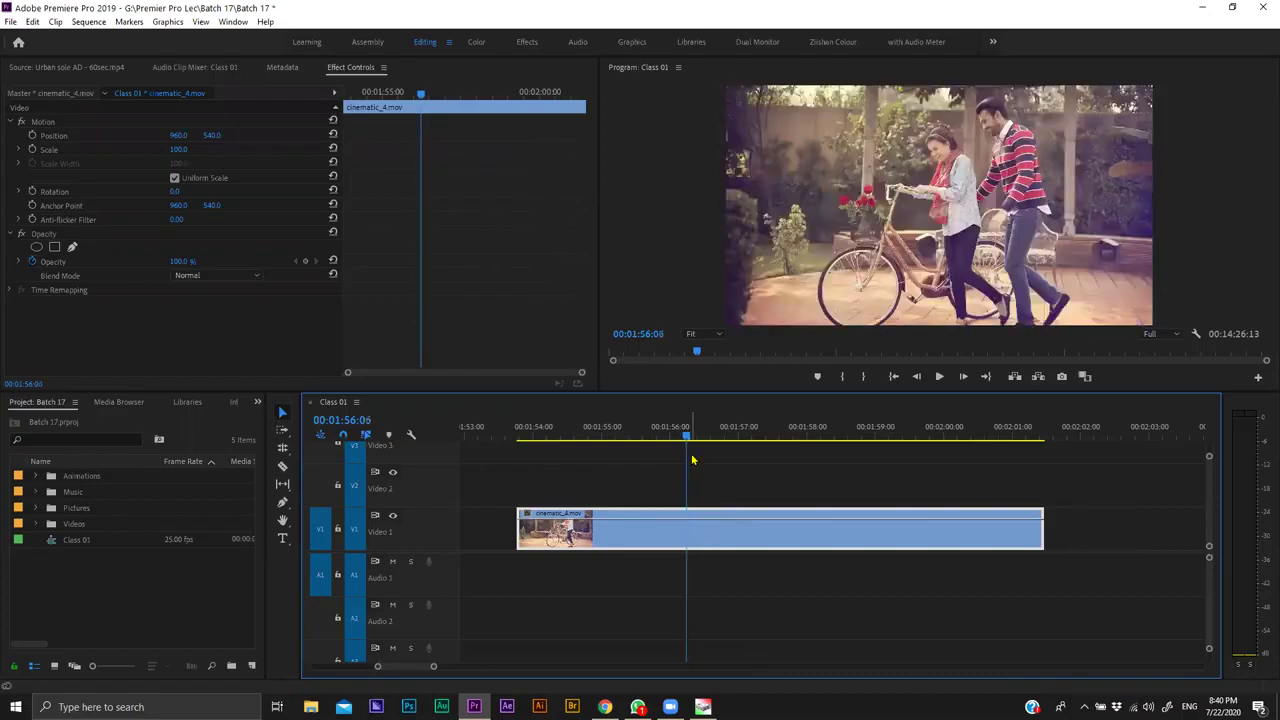
key("Right")
key("ctrl+k")
left_click_drag(745, 467, 891, 532)
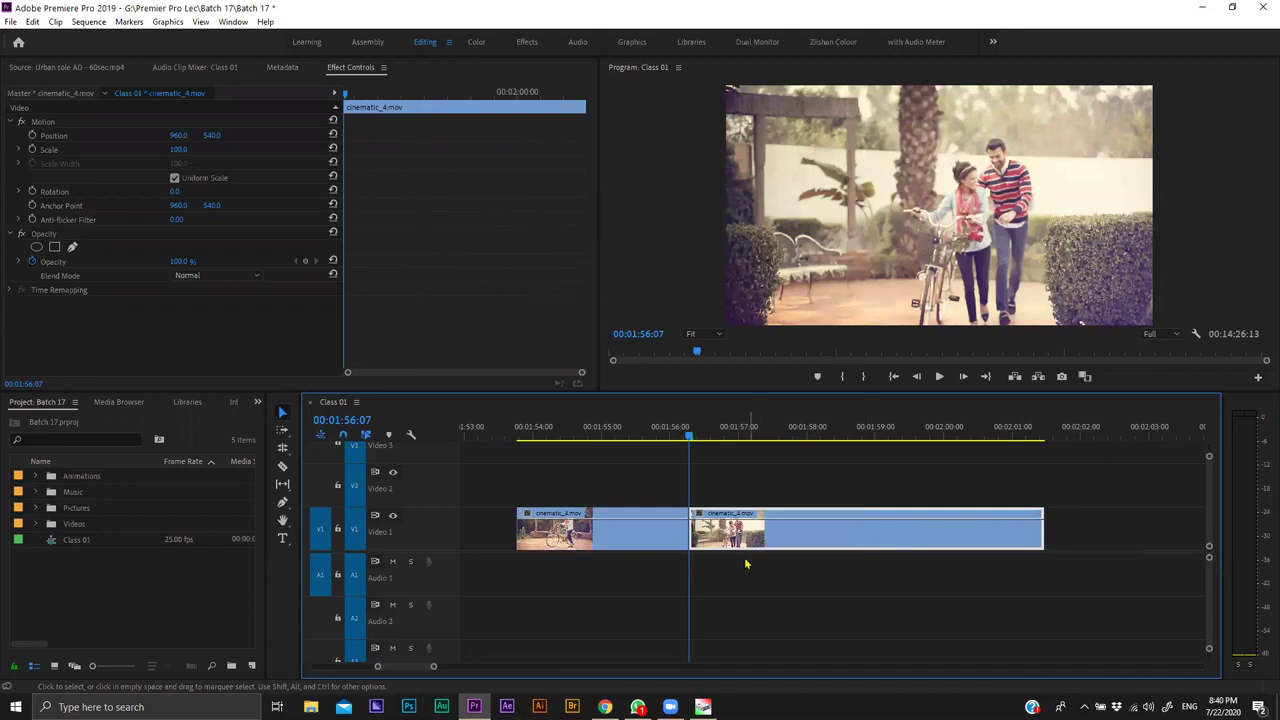
Choose the Rate Stretch tool and mark the second part as the in-to-out range, ending at 00:02:01:11.
left_click(282, 448)
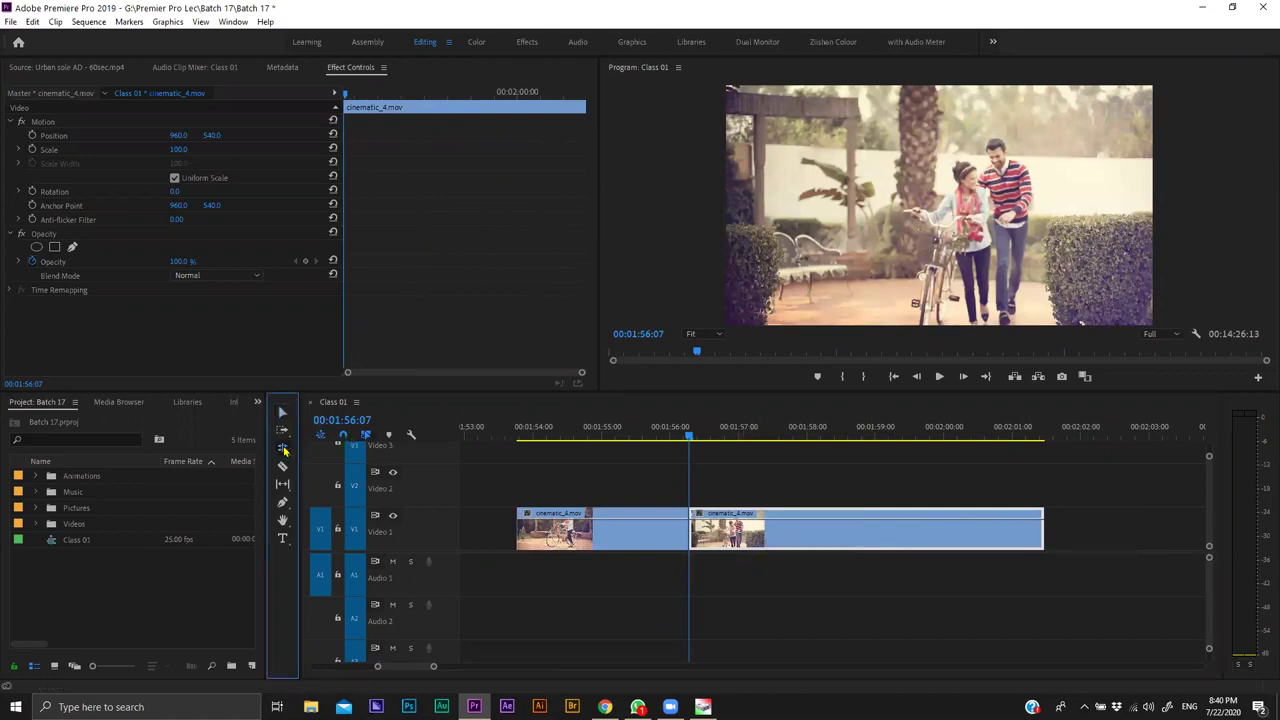
left_click(343, 476)
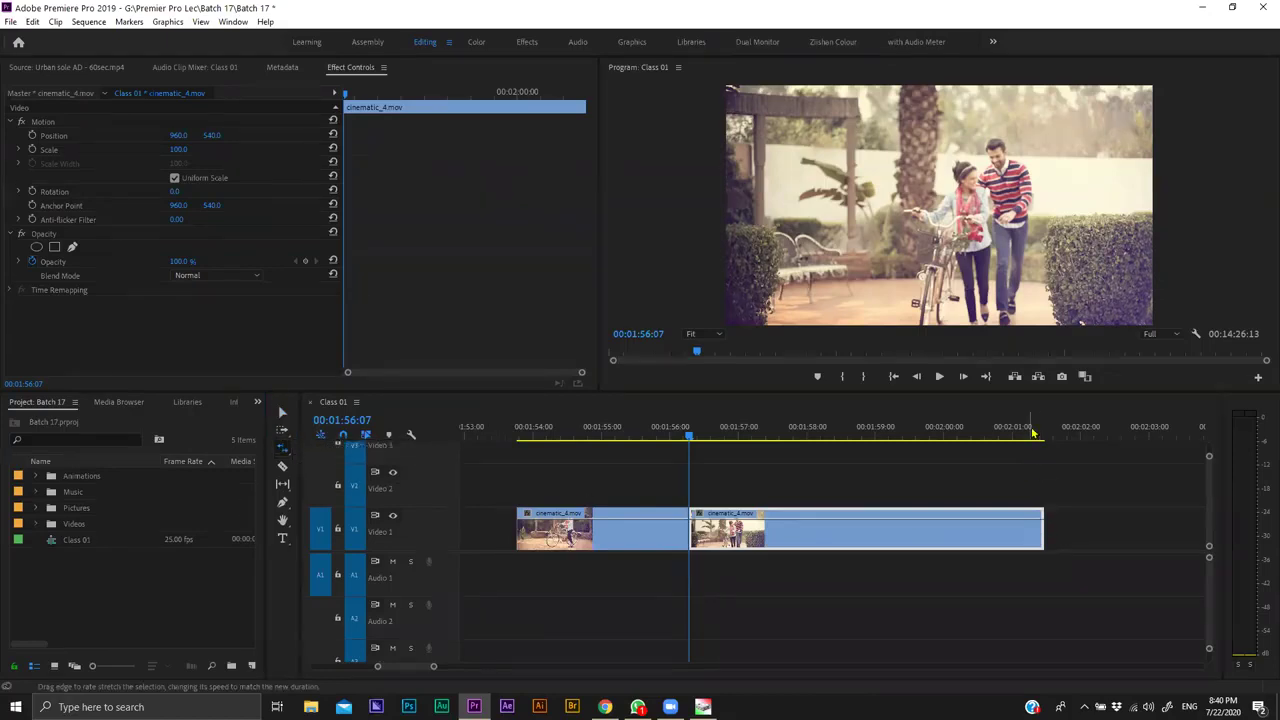
key("x")
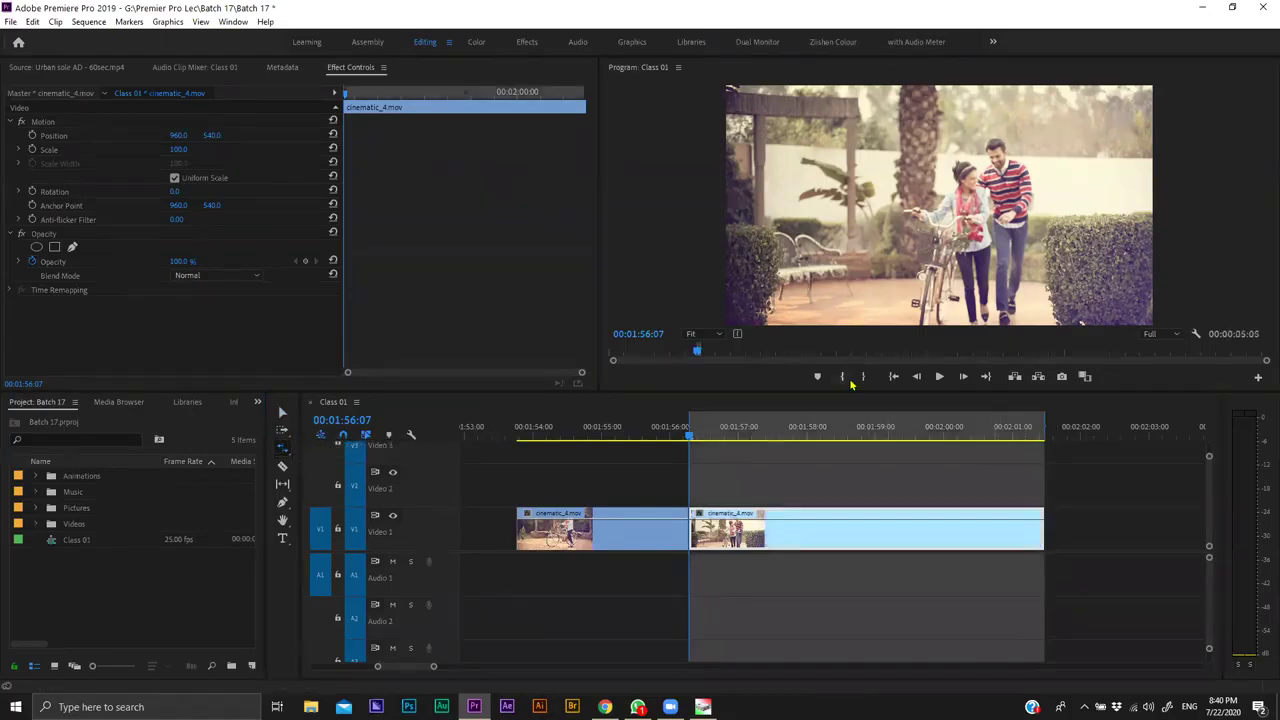
left_click(1048, 435)
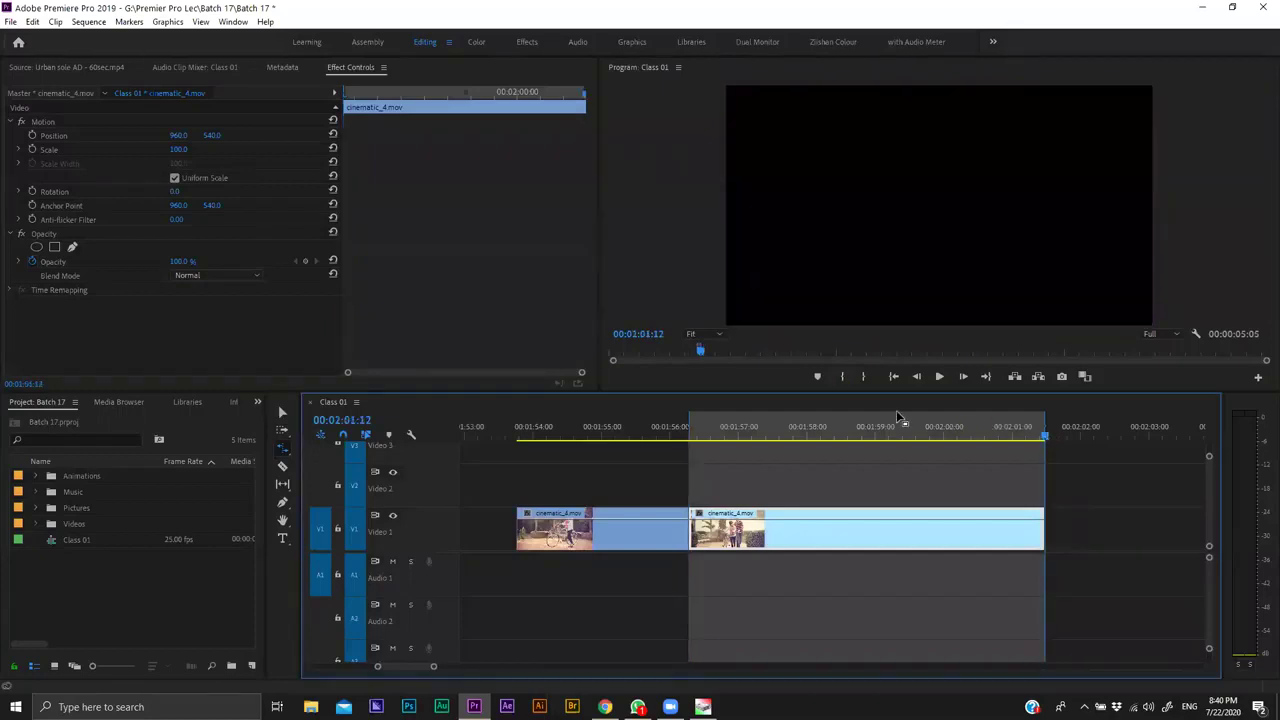
key("Left")
left_click(864, 376)
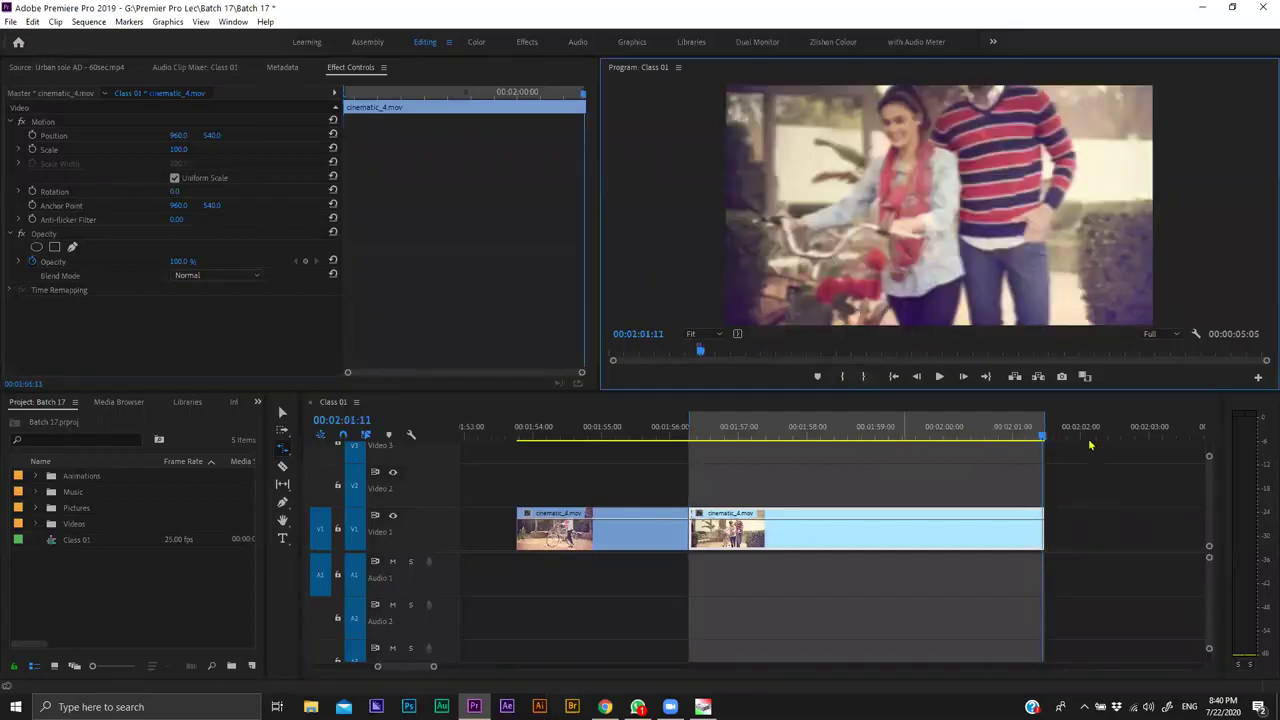
Rate-stretch the second part's end back to 00:01:58:01 and return to the Selection tool.
left_click(858, 434)
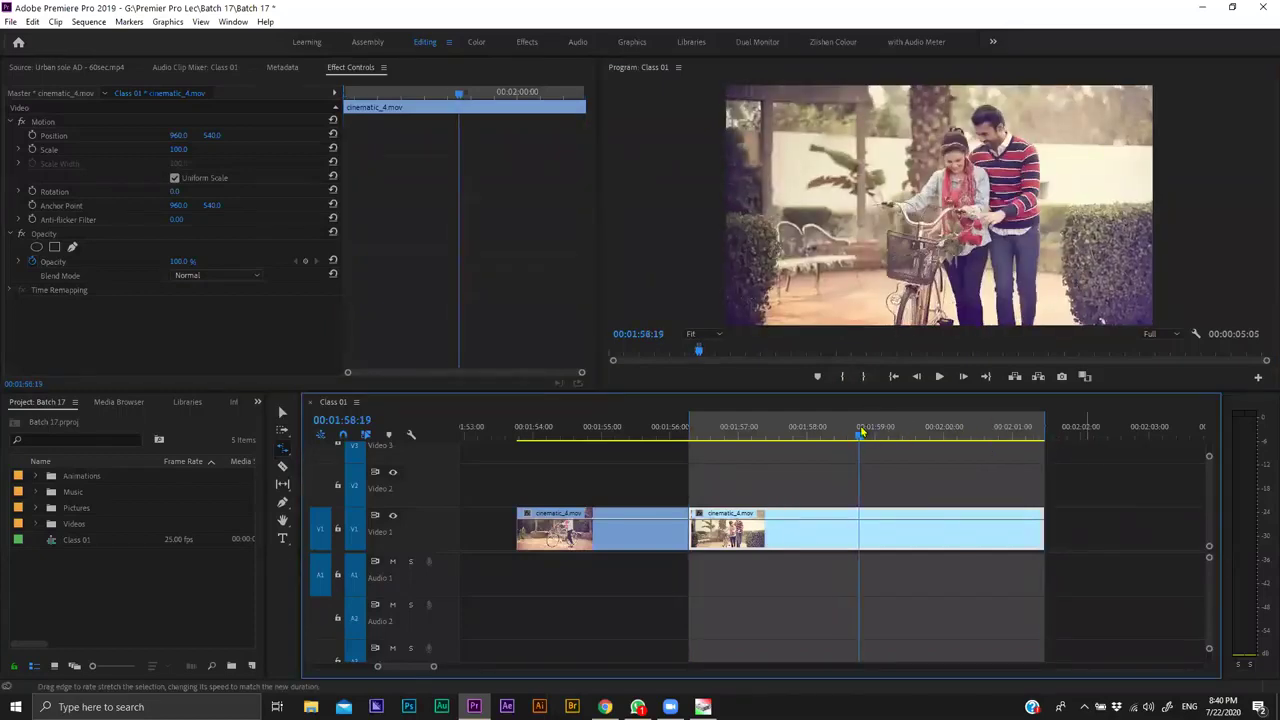
left_click(811, 440)
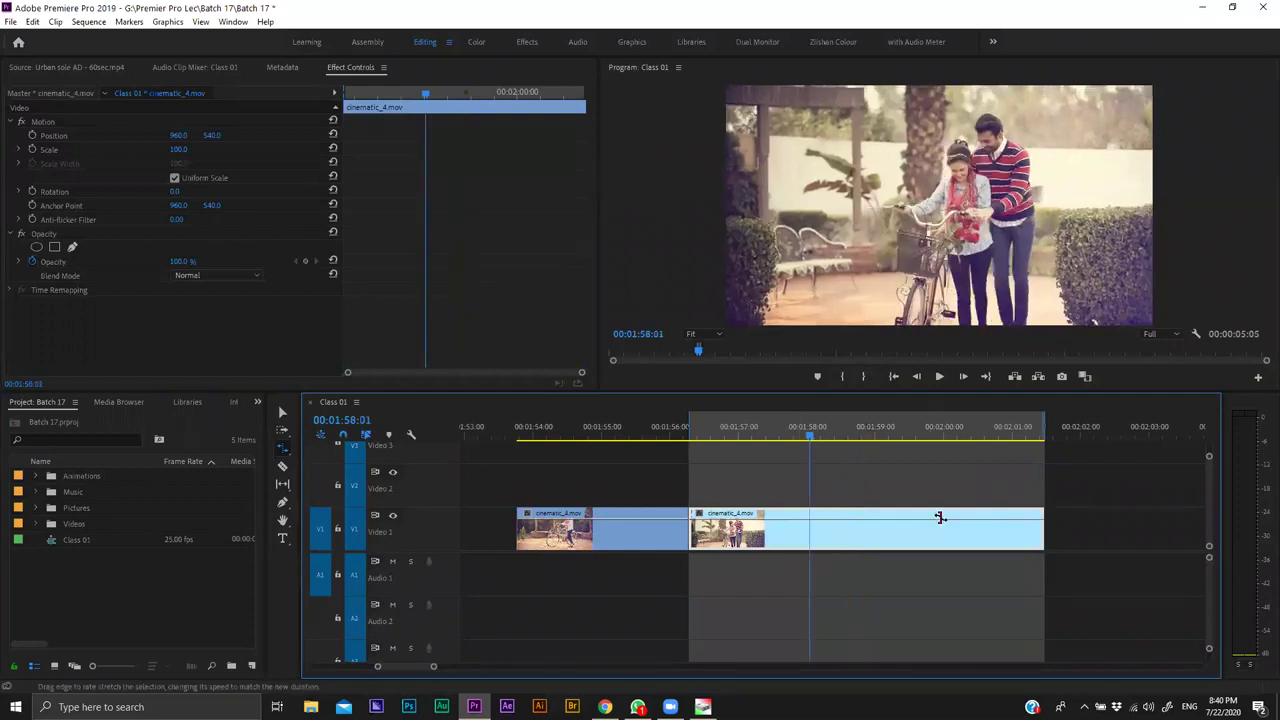
left_click_drag(1043, 520, 808, 518)
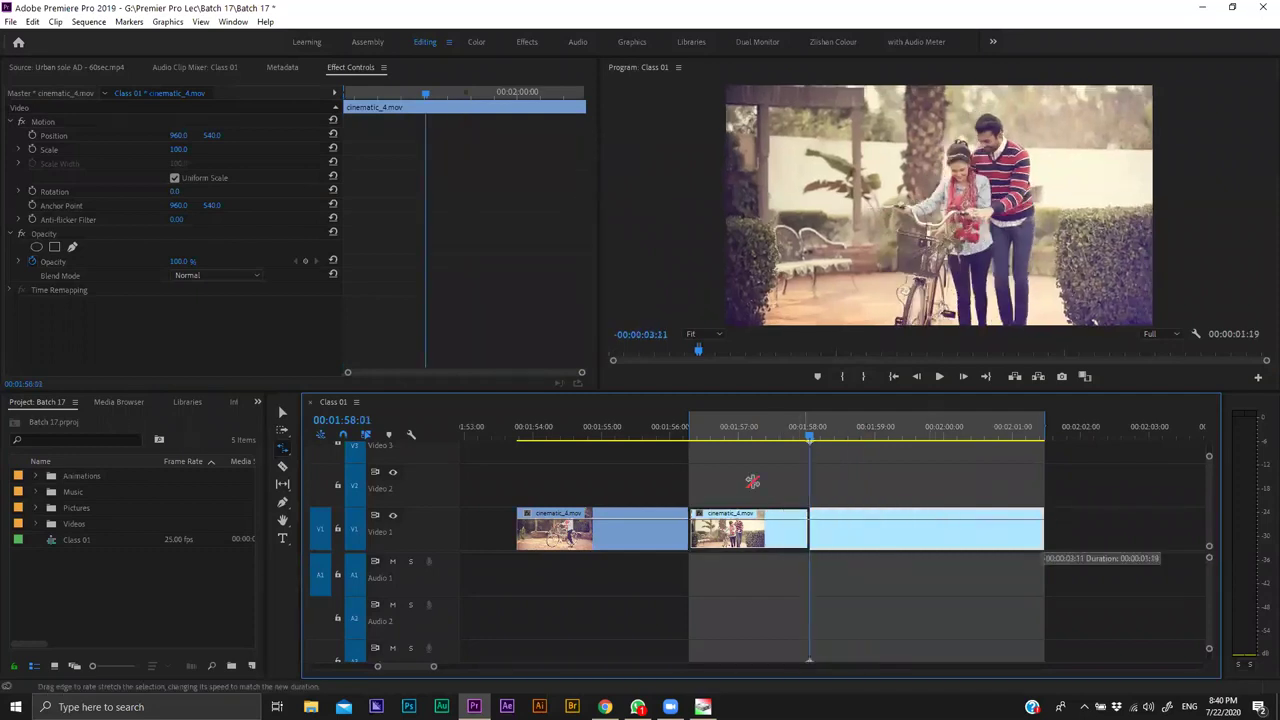
key("v")
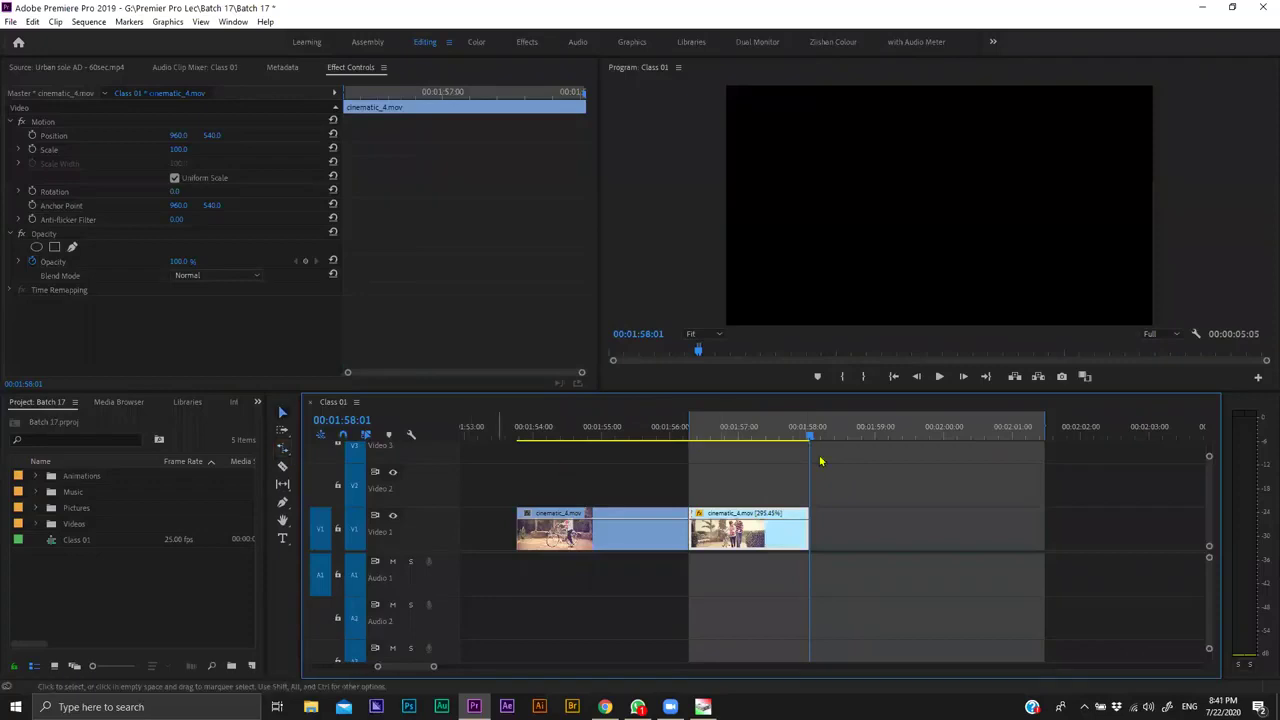
Play across both parts to check the motion of the rate-stretched one.
key("j")
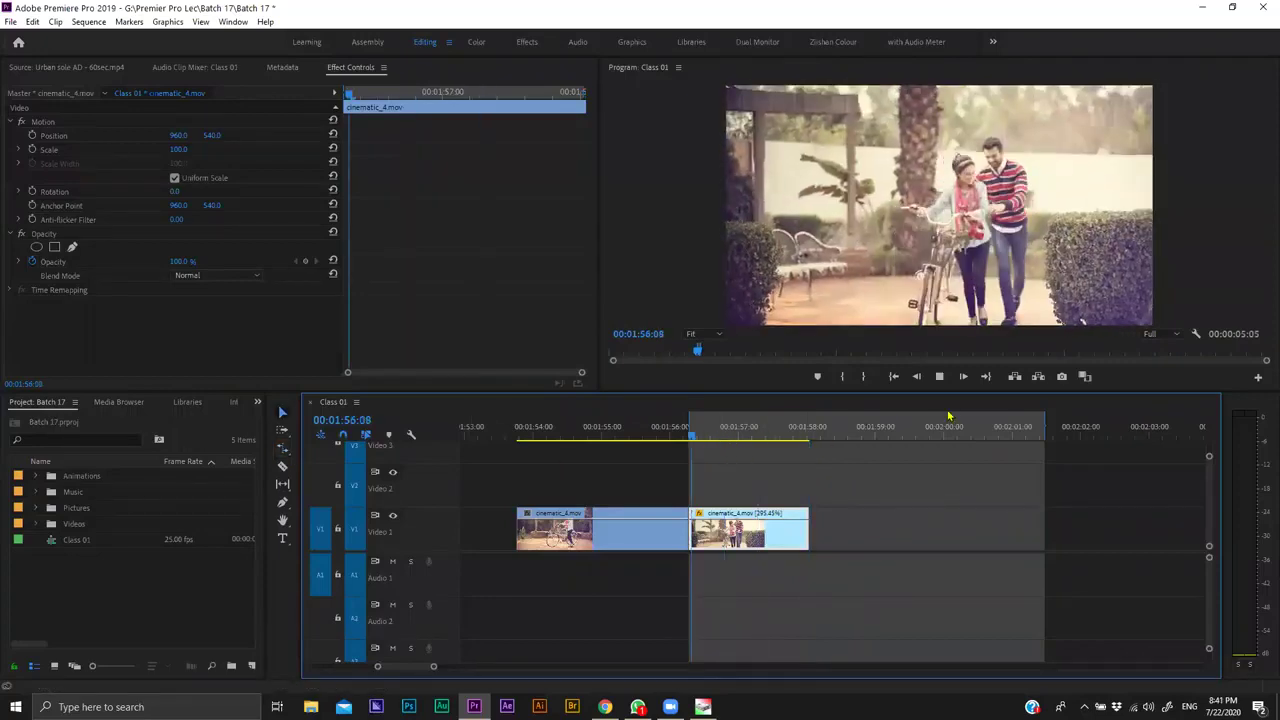
left_click(727, 438)
key("j")
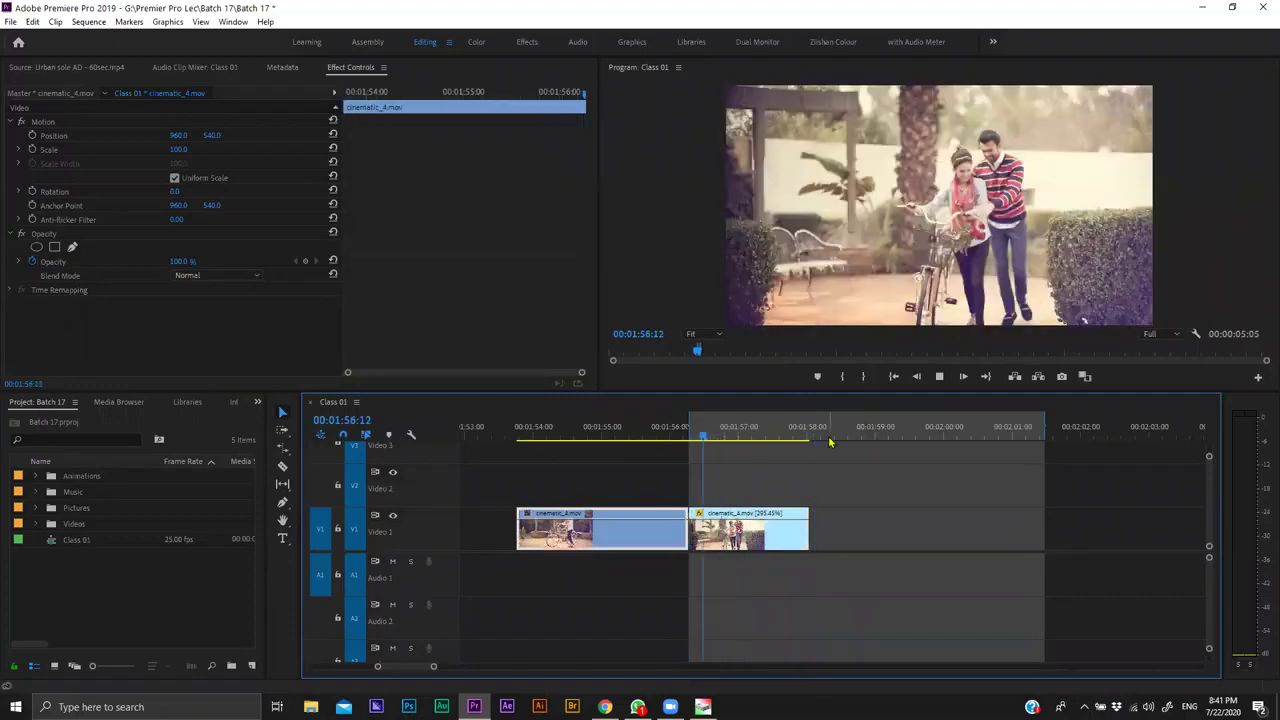
key("End")
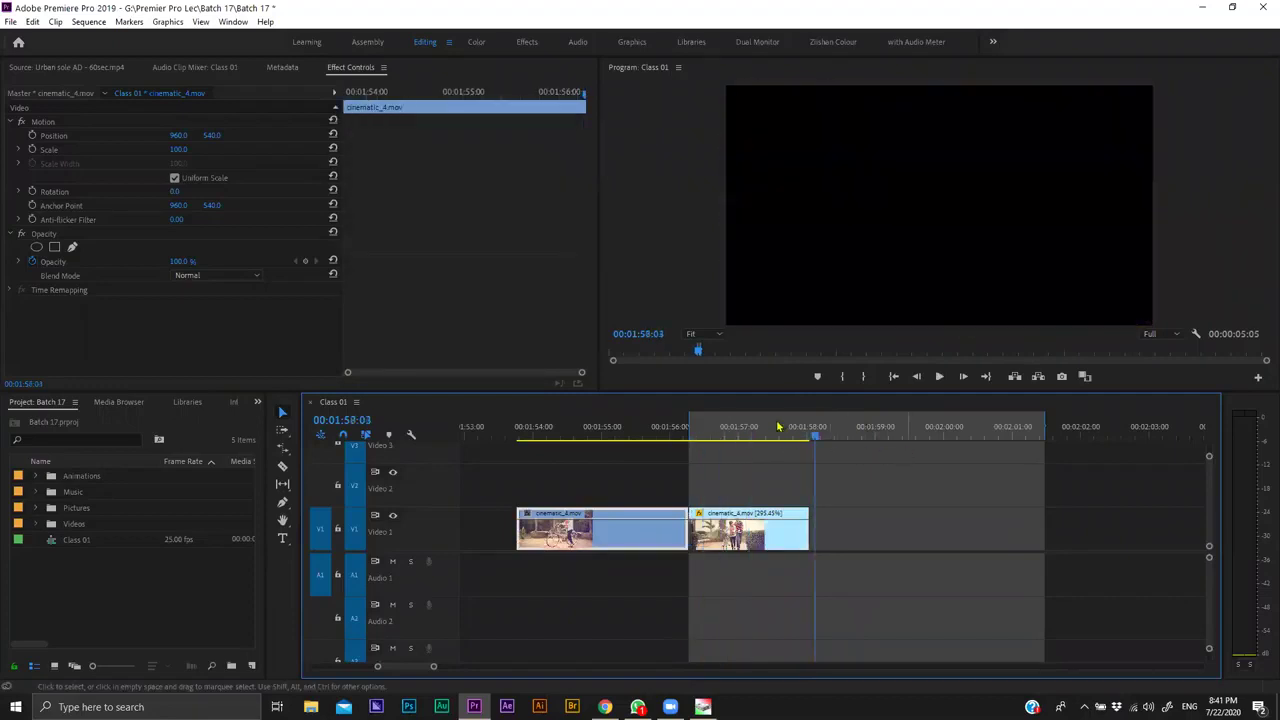
Undo the rate stretch and play the second part at its original speed for comparison.
key("ctrl+z")
left_click(712, 438)
key("space")
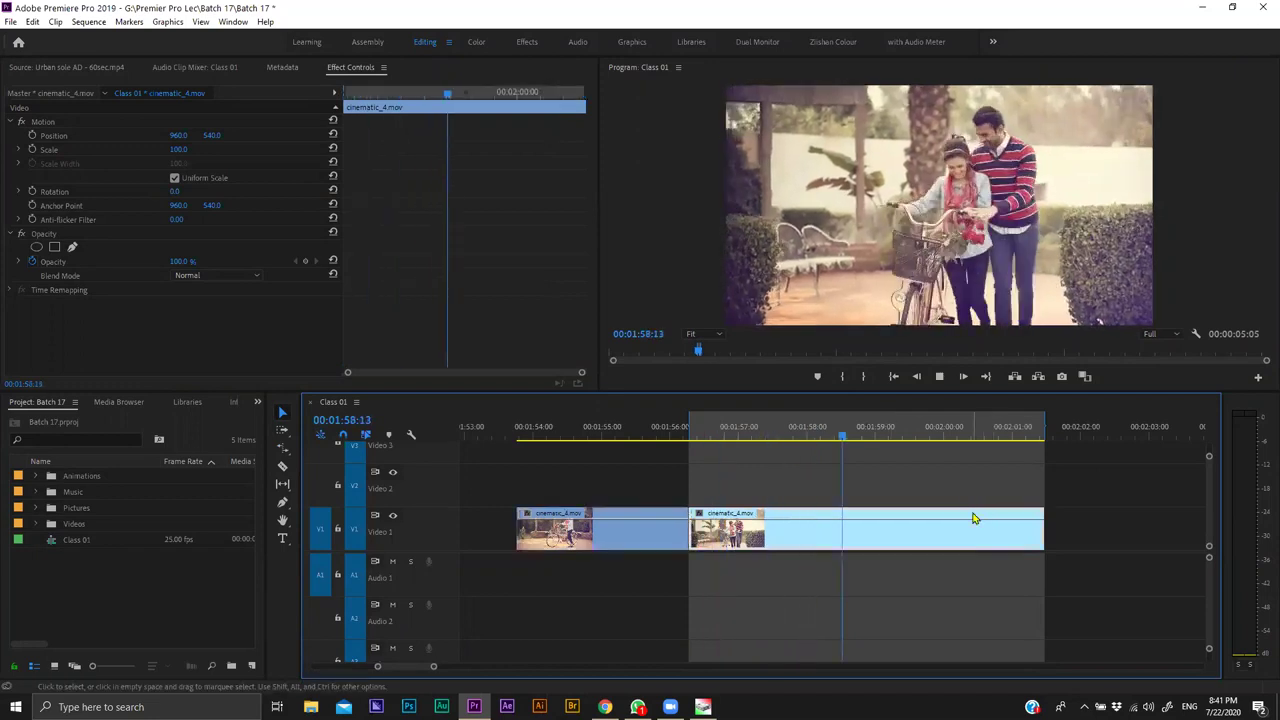
key("space")
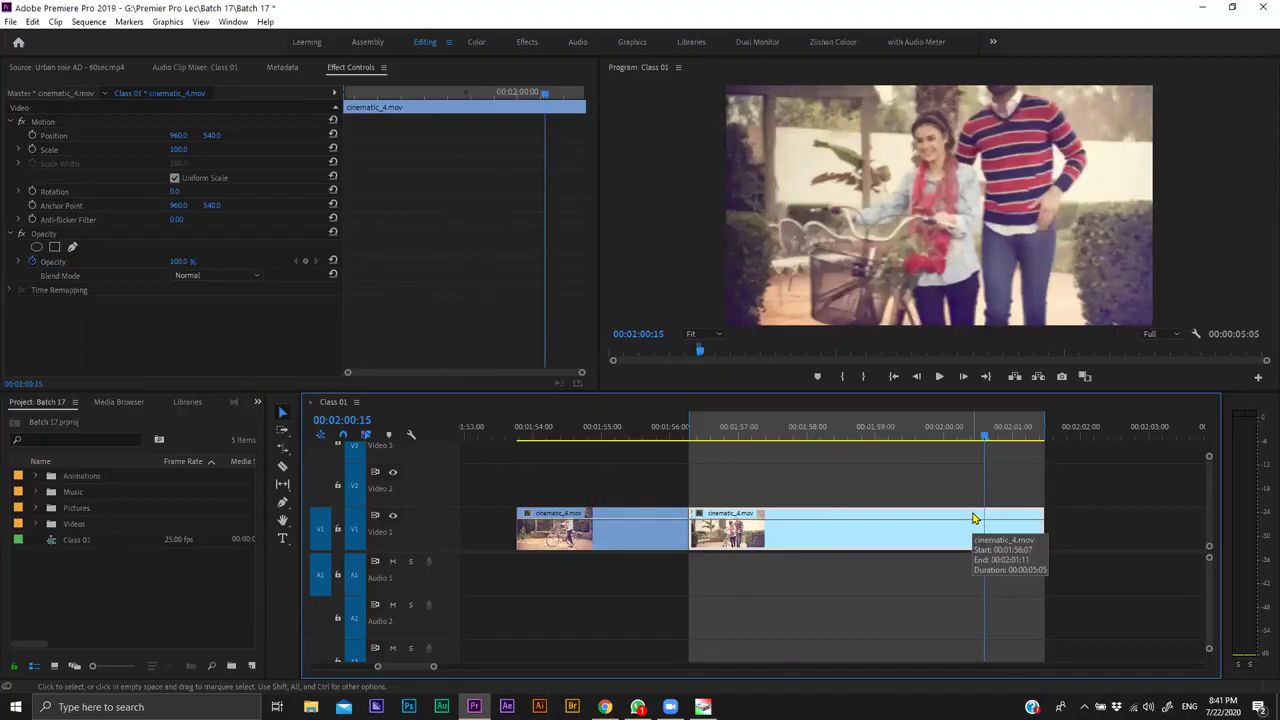
Restore the rate stretch, play the sped-up second part again and undo the stretch.
key("ctrl+z")
left_click_drag(766, 434, 710, 443)
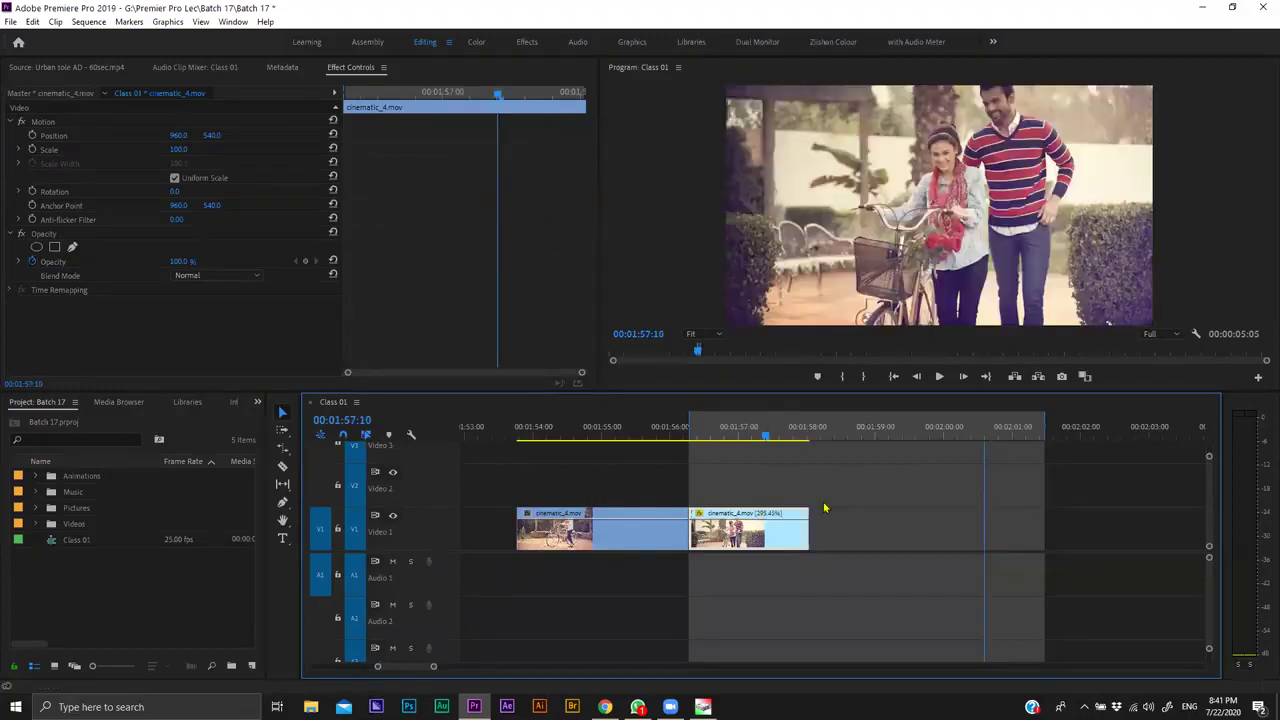
key("space")
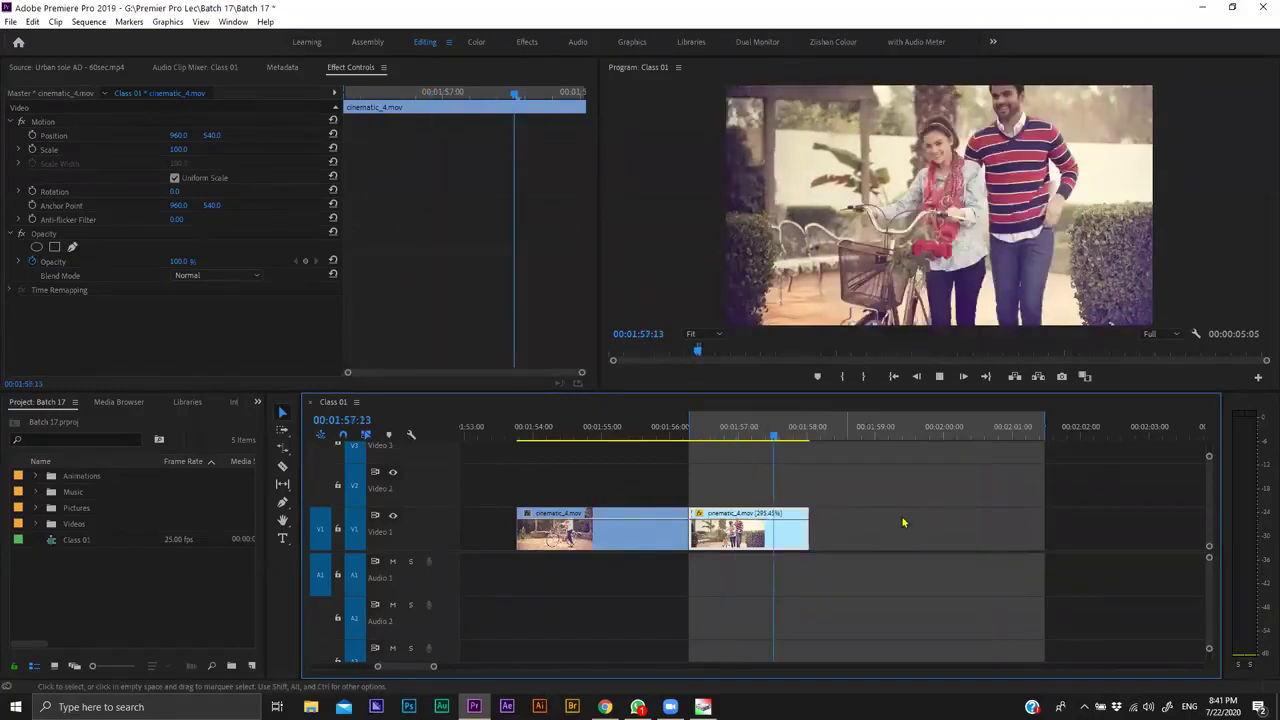
key("ctrl+z")
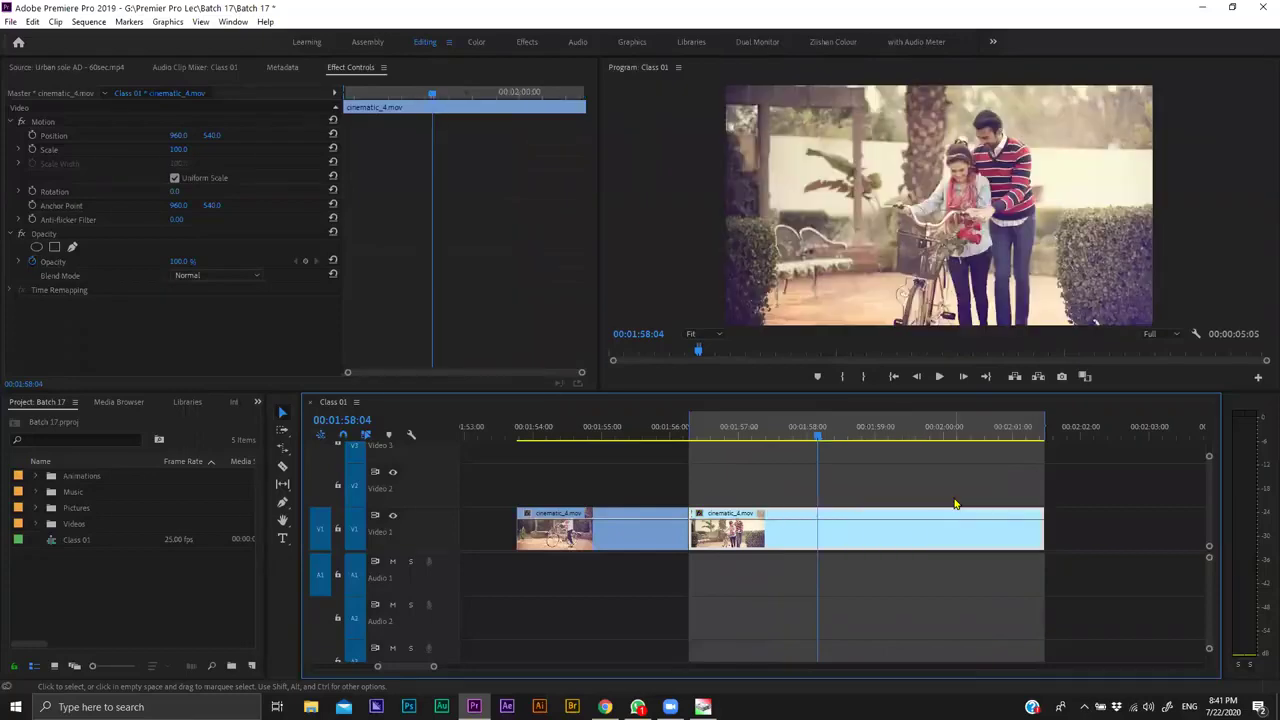
Play the start of the first cinematic_4.mov part at its original speed.
scroll(686, 440, "up", 2)
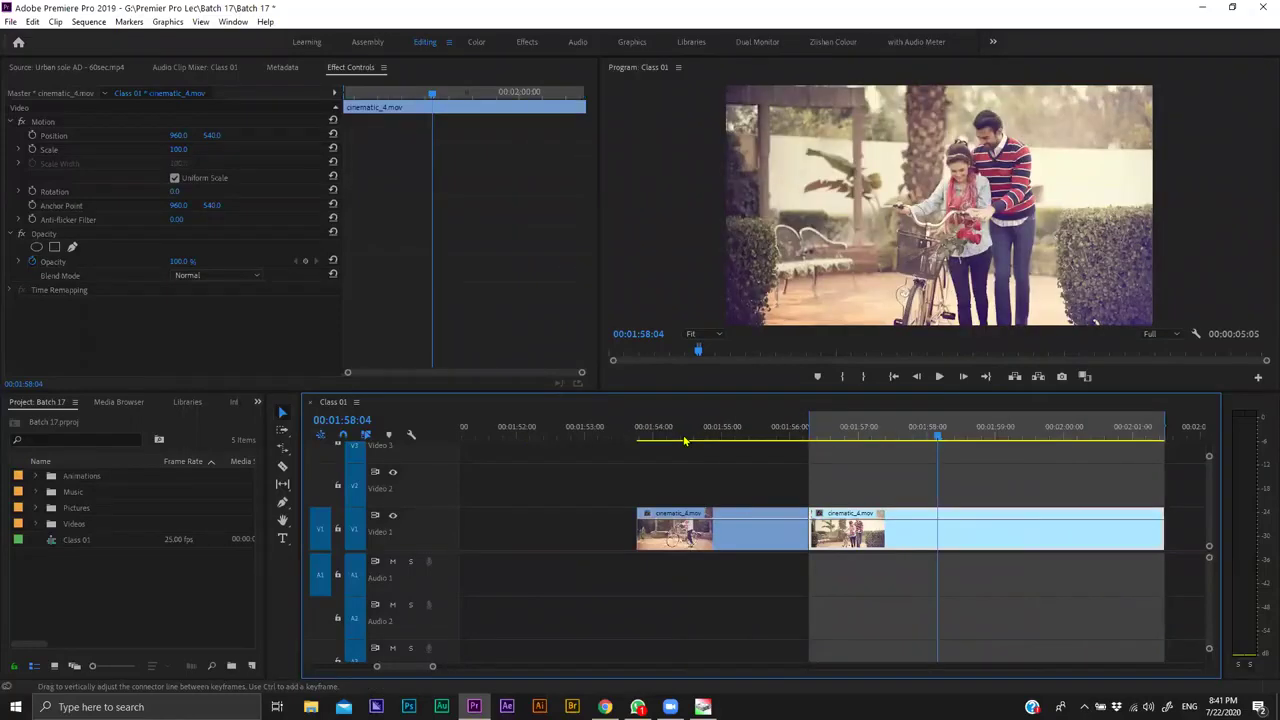
left_click(703, 537)
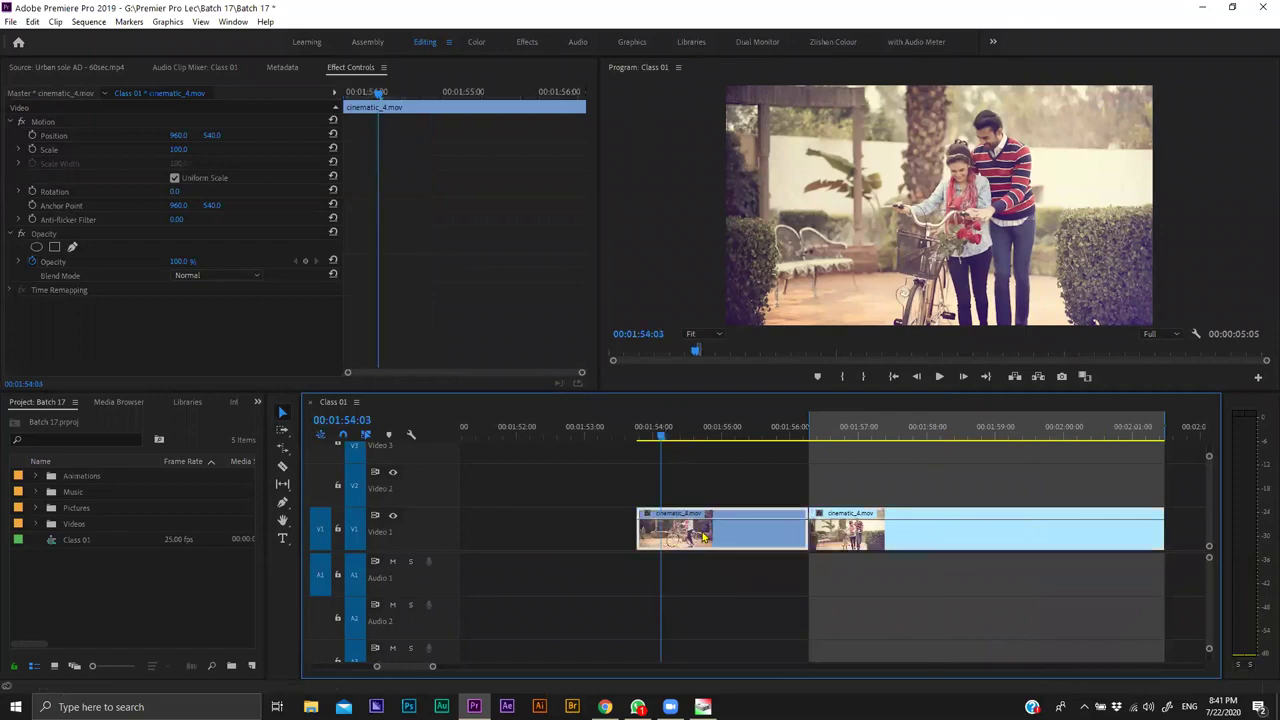
key("space")
key("space")
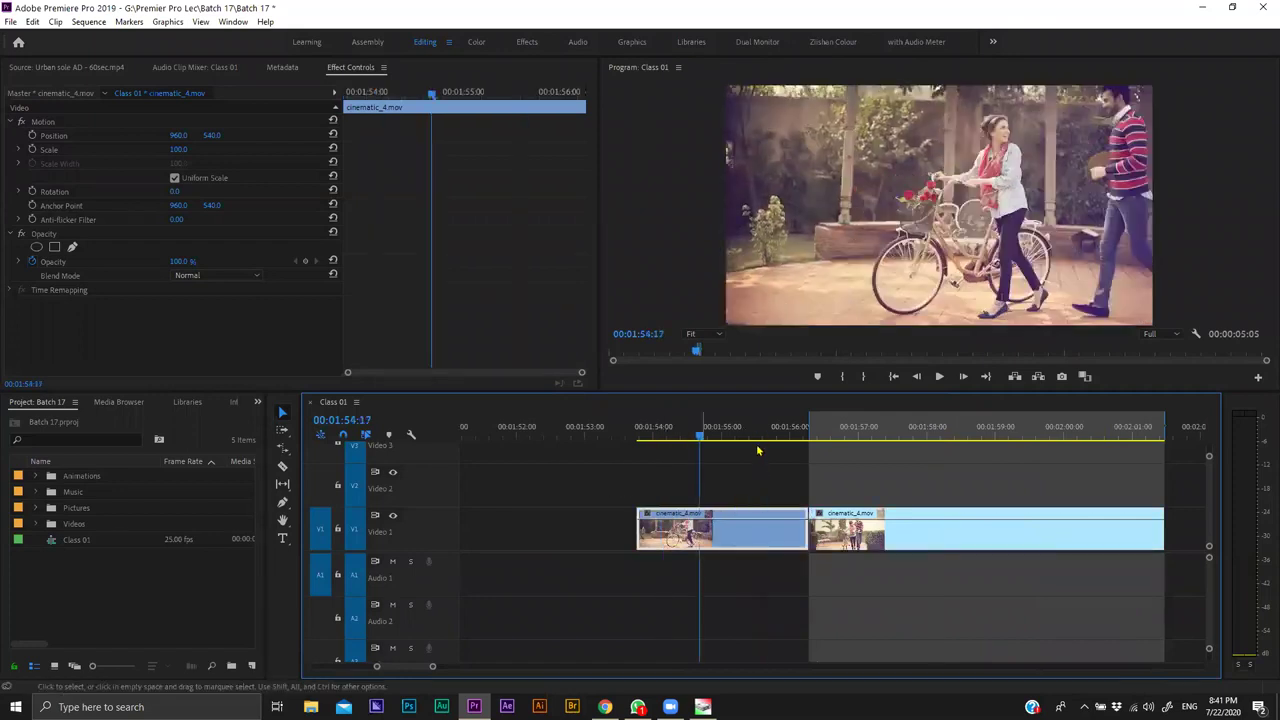
Set the speed of the first cinematic_4.mov part to 200% without rippling the following clip.
right_click(757, 451)
left_click(758, 445)
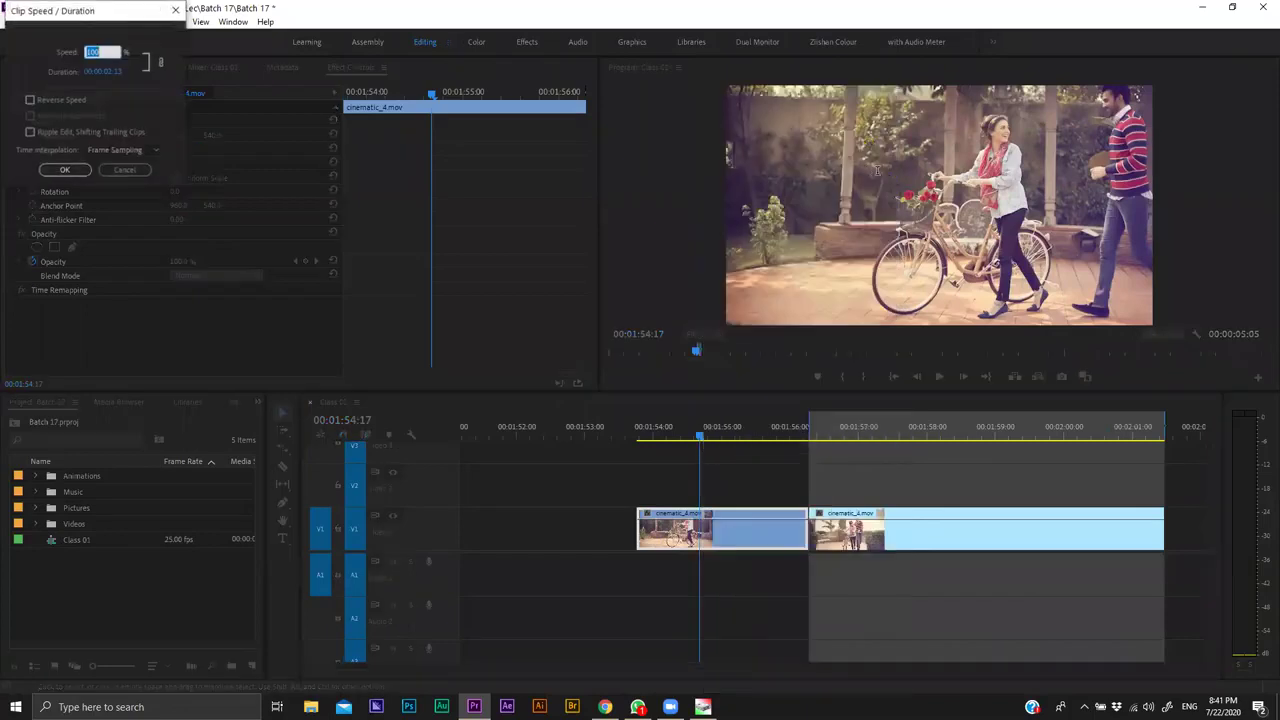
type("2")
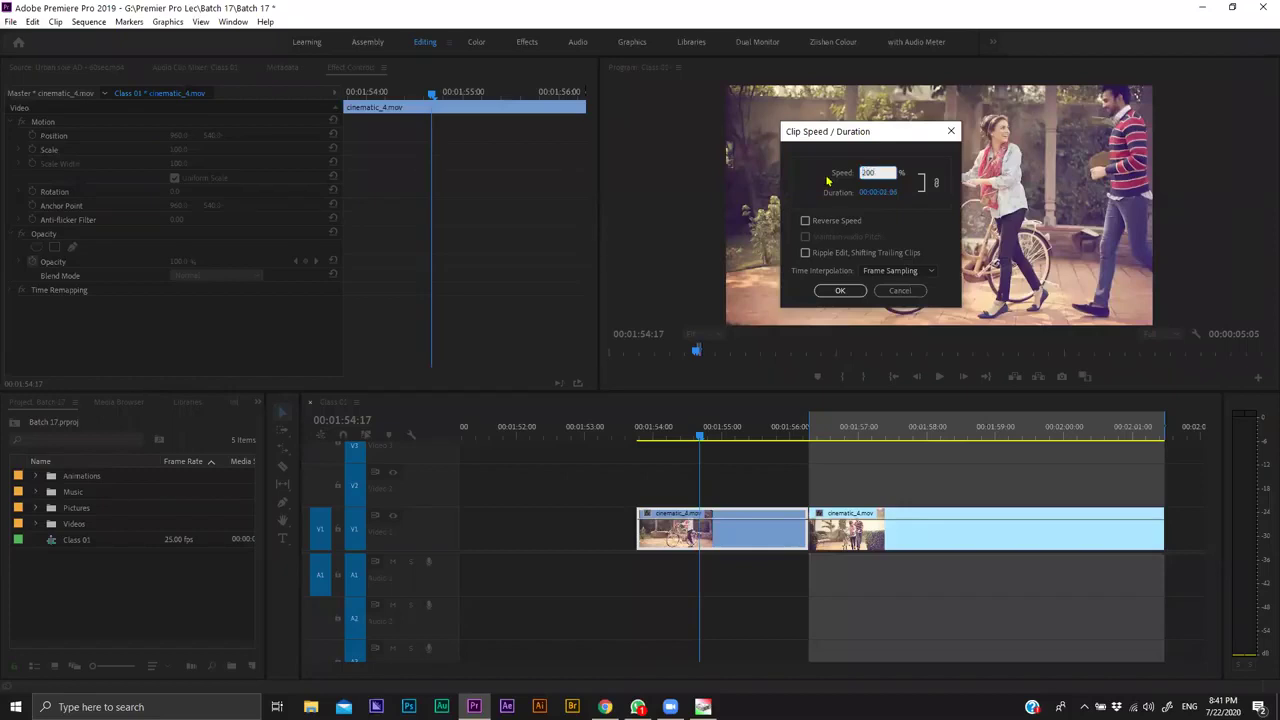
key("Return")
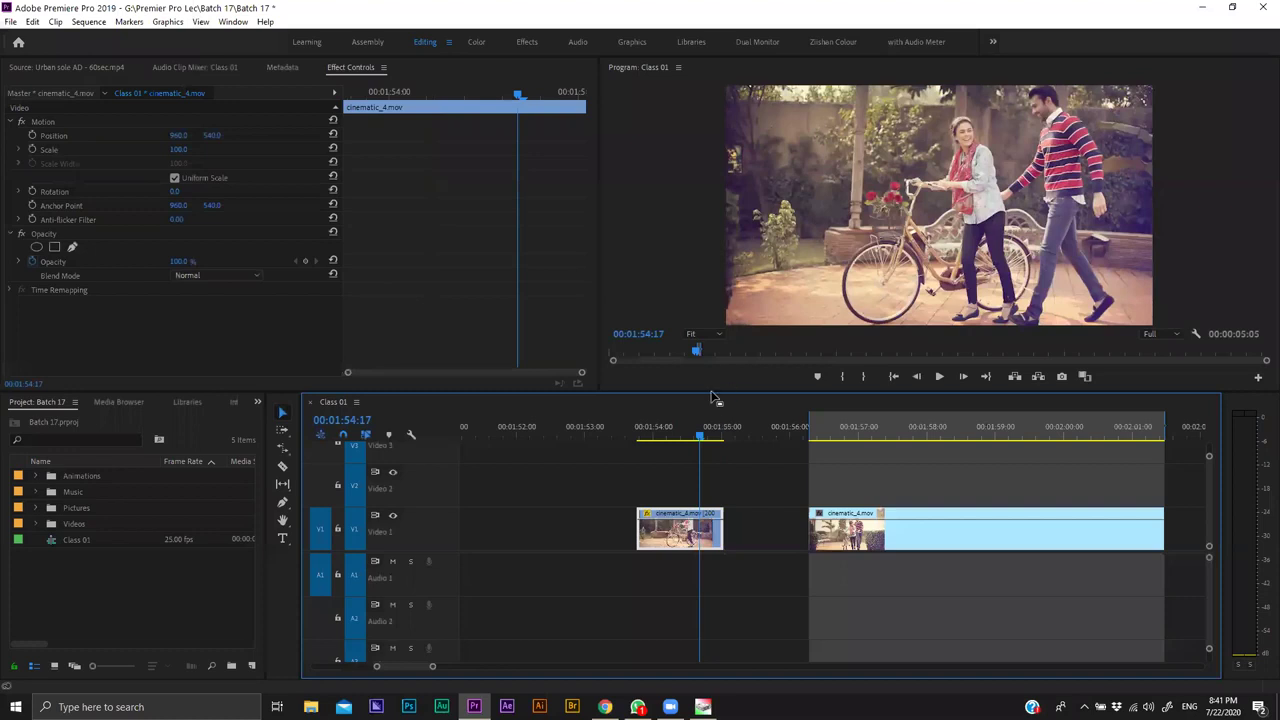
Play the first part from near its beginning to check the doubled speed.
left_click(658, 414)
key("space")
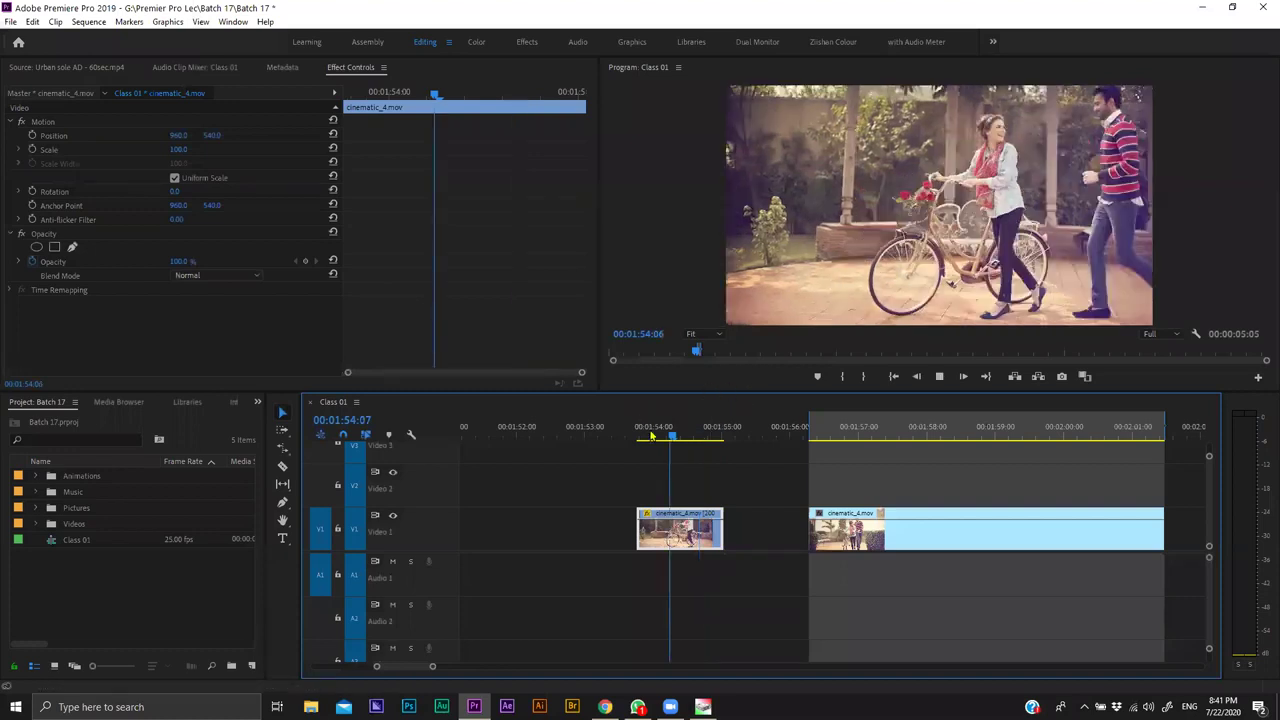
key("space")
key("Left")
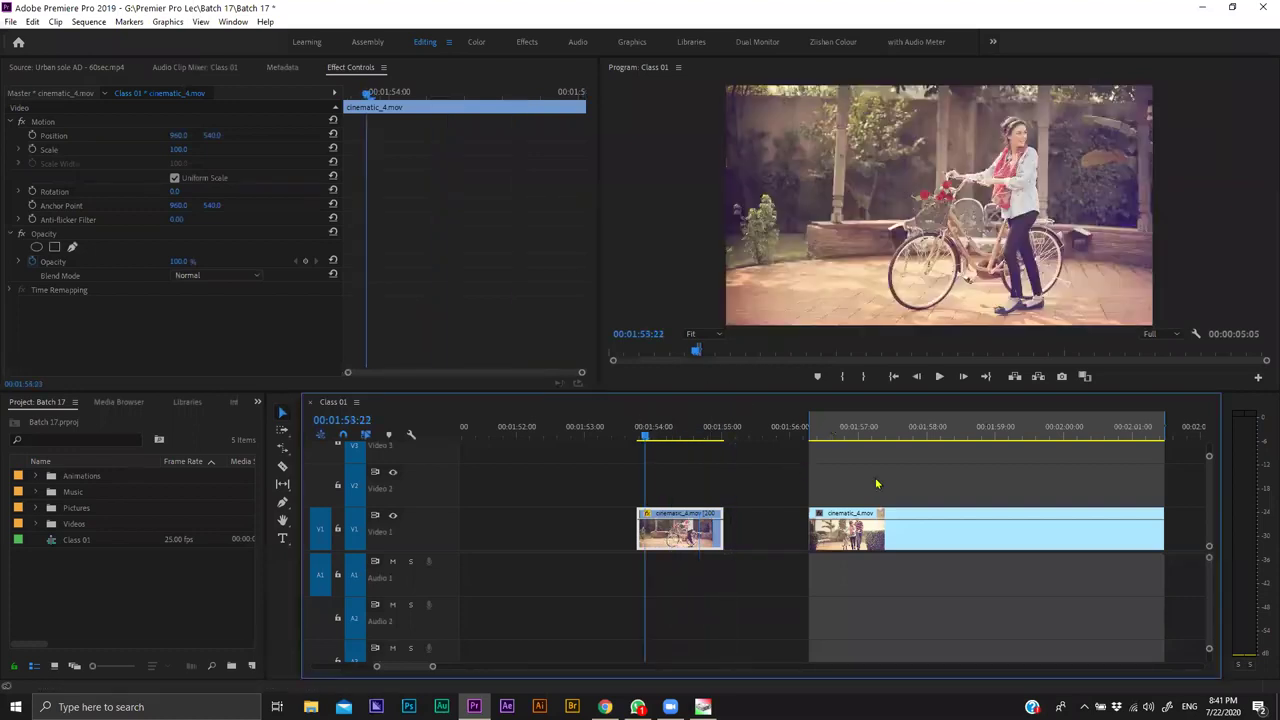
key("space")
Set the speed of the second cinematic_4.mov part, starting near 00:01:56:07, to 200%.
left_click(831, 428)
scroll(816, 530, "down", 2)
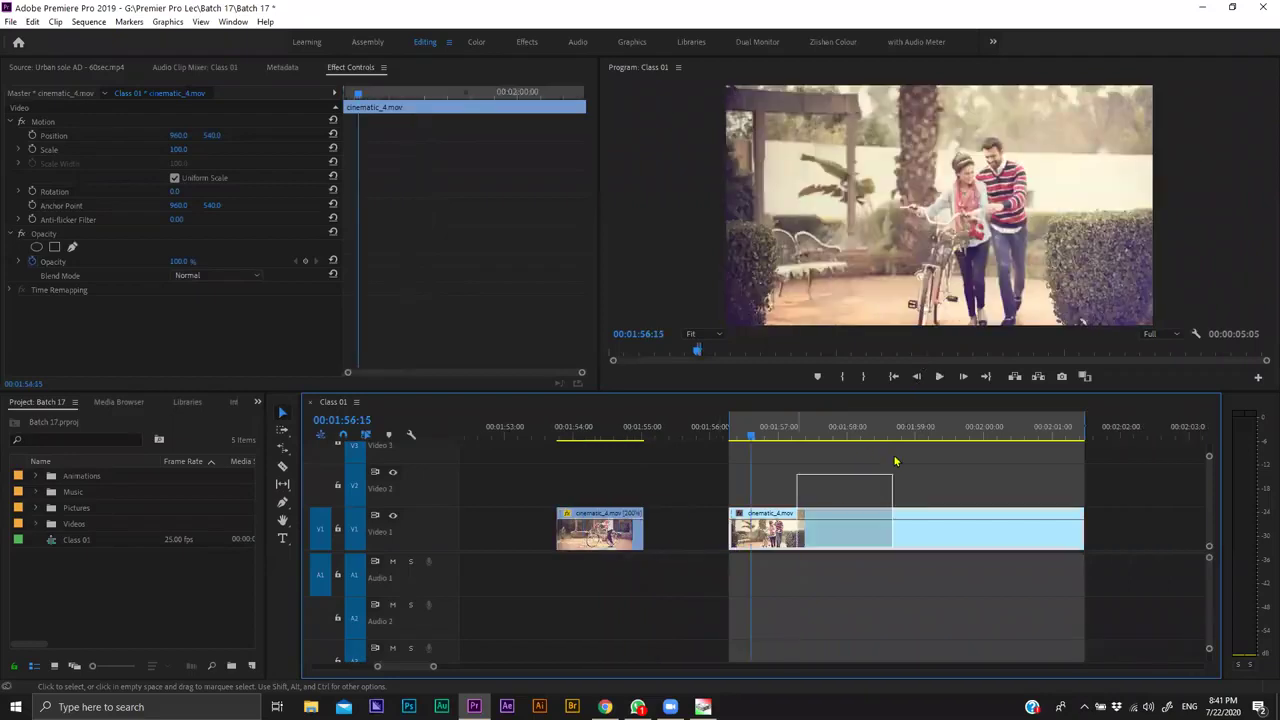
right_click(814, 530)
left_click(866, 445)
type("2")
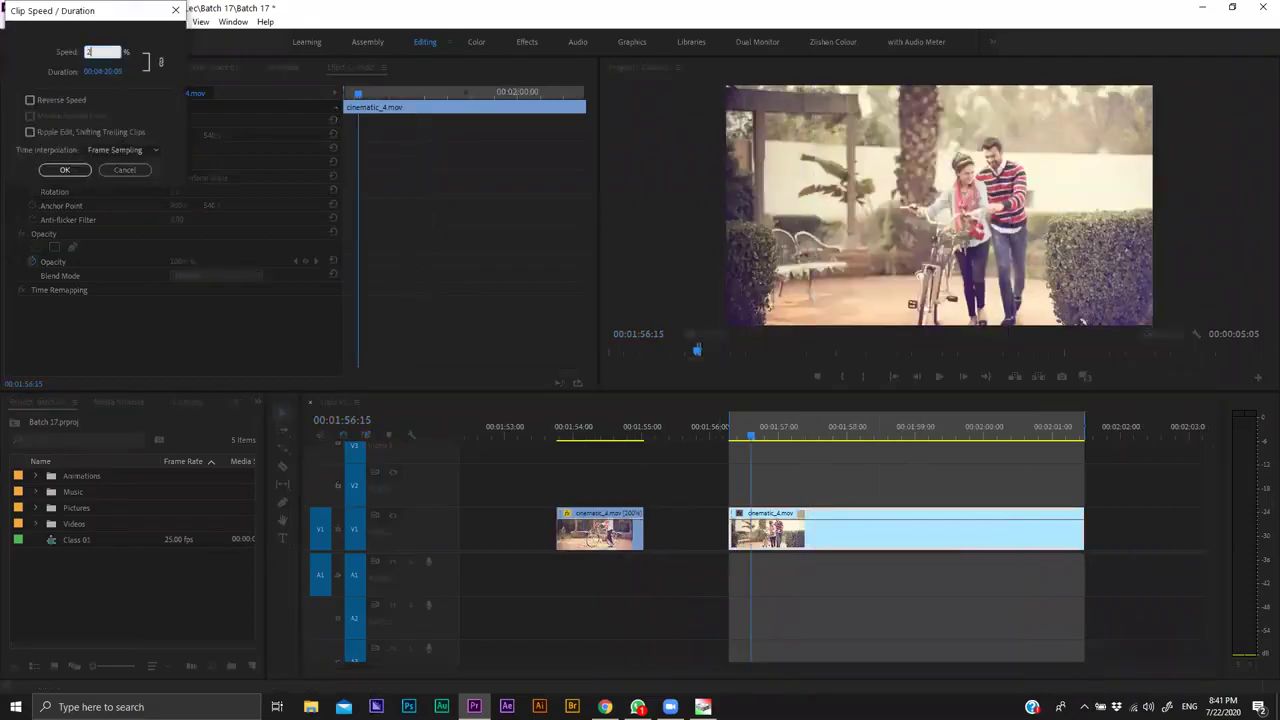
type("00")
key("Return")
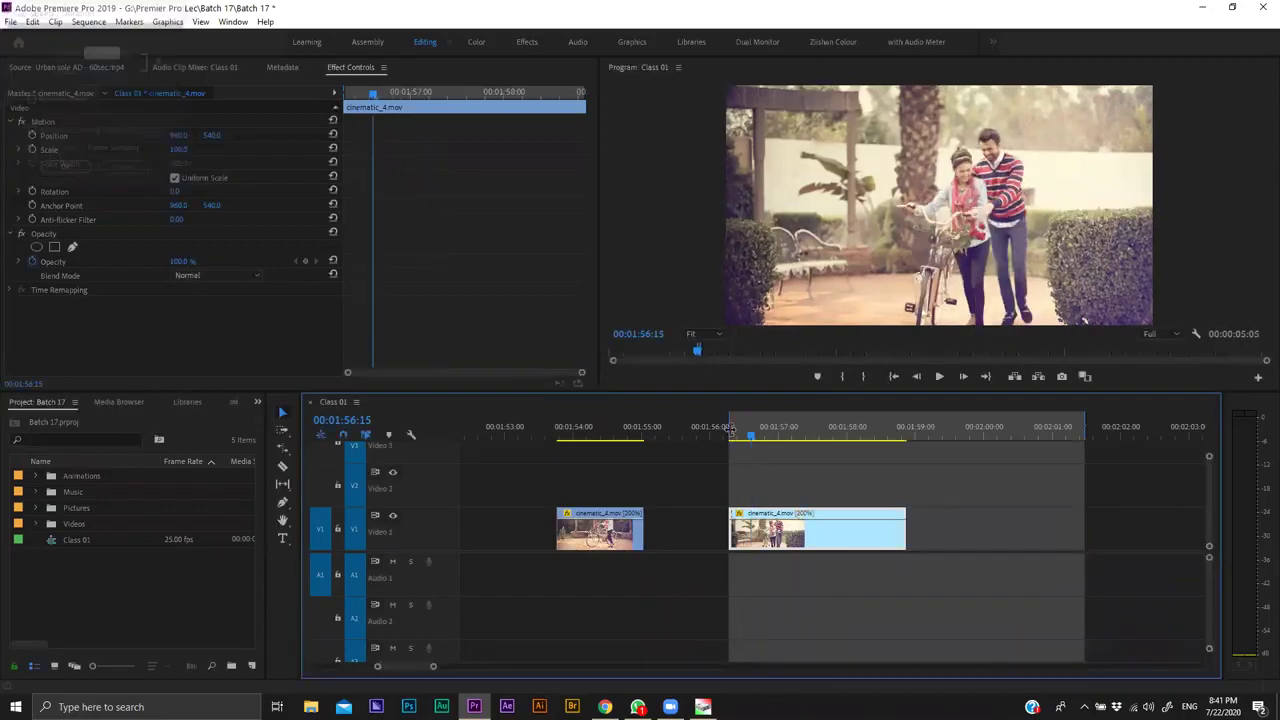
Play the sped-up second part, saving the project, and return the playhead to near that part's beginning.
key("space")
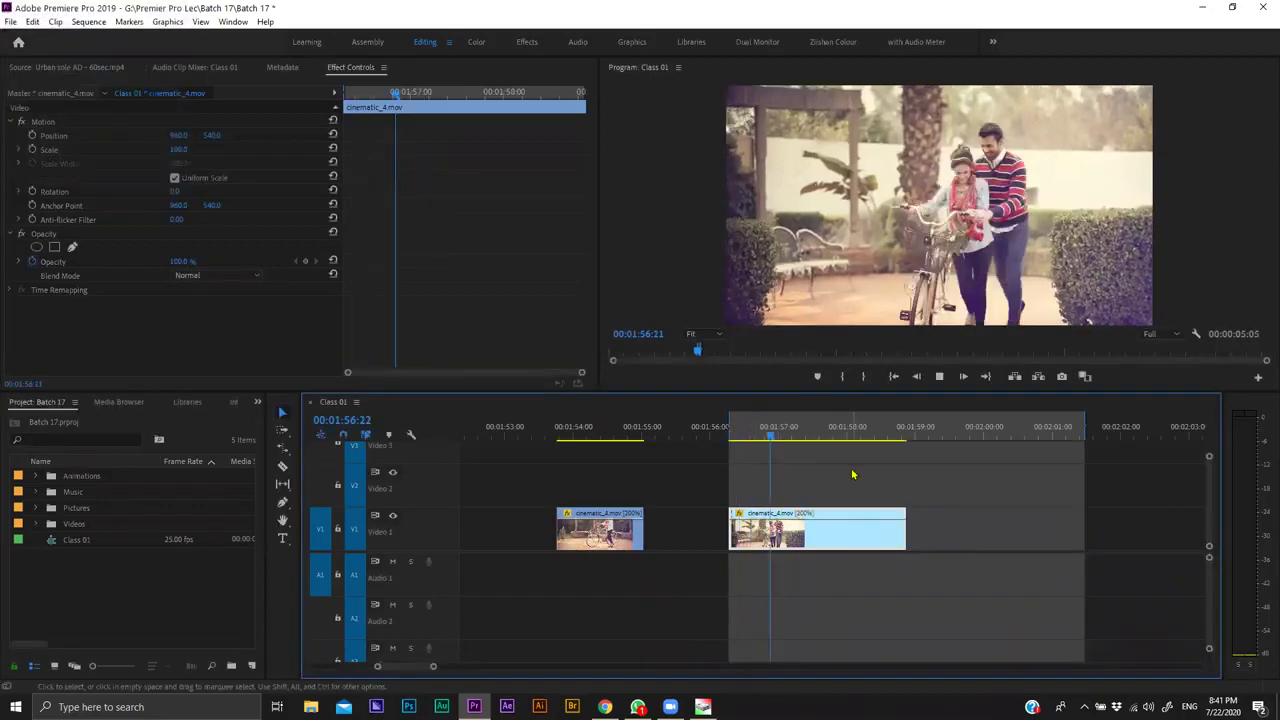
key("ctrl+s")
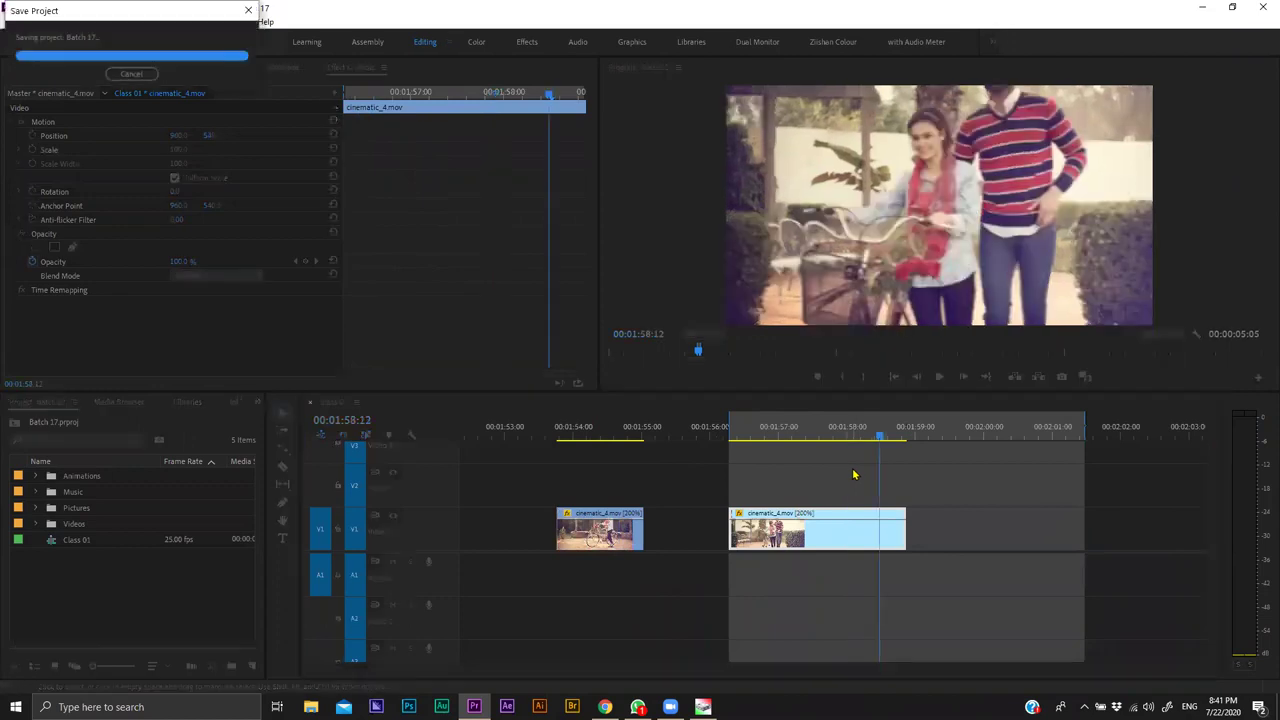
key("shift+Left")
key("shift+Left")
key("shift+Left")
key("shift+Left")
key("shift+Left")
key("shift+Left")
key("shift+Left")
key("shift+Left")
key("shift+Left")
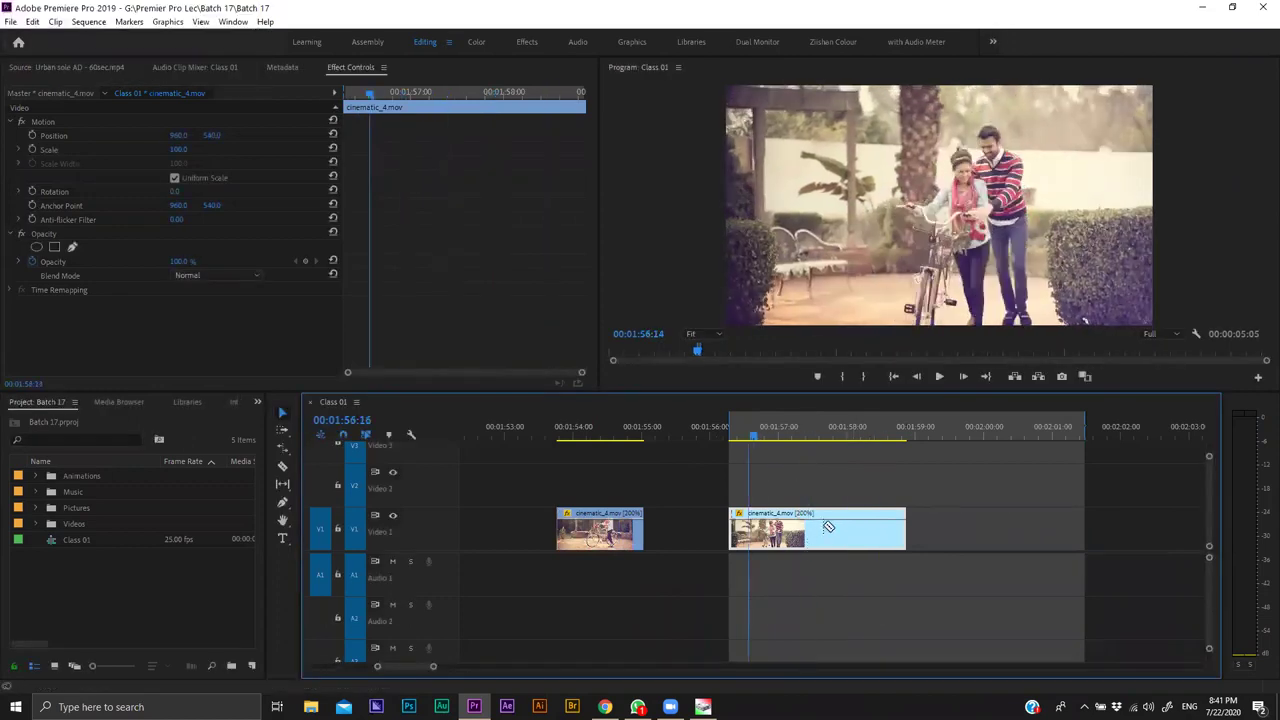
Cut the 200% second part with the Razor tool at about 00:01:57:17 and return to the Selection tool.
key("shift+Right")
key("shift+Right")
key("shift+Right")
key("shift+Right")
key("c")
left_click(826, 532)
key("v")
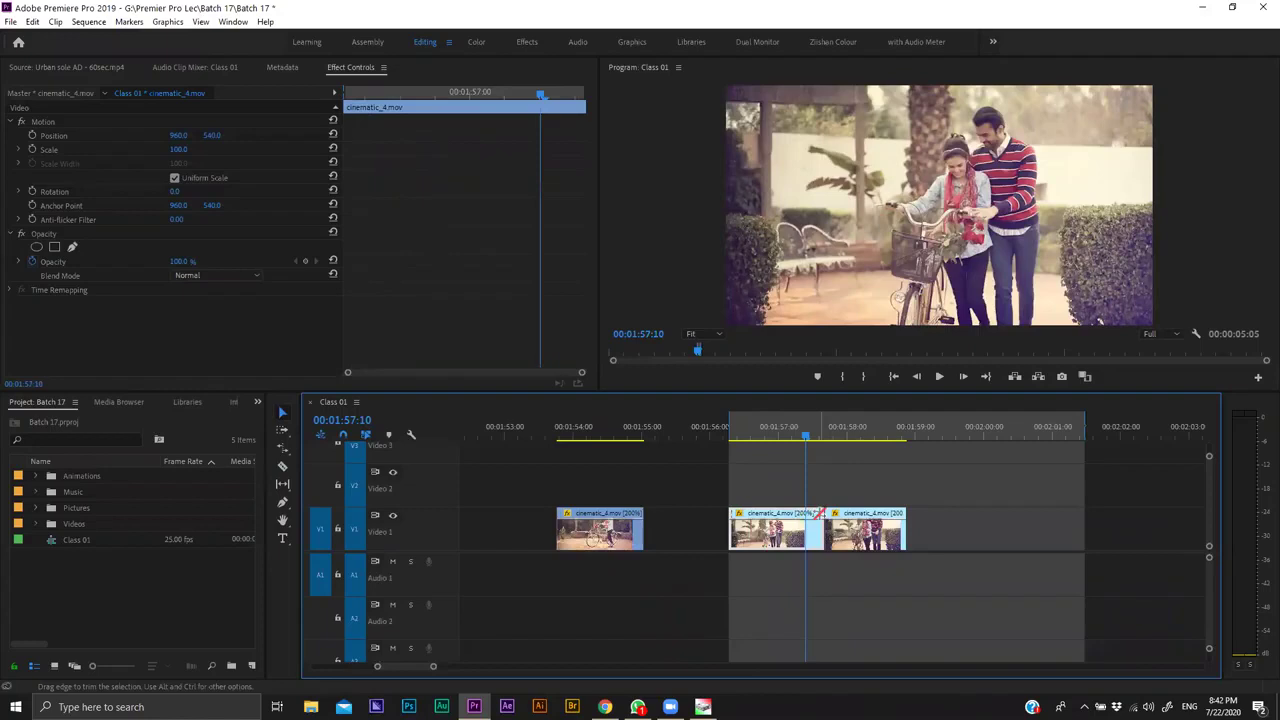
Shorten the piece before the cut to end at about 00:01:56:17 and move the following piece up against it.
key("r")
left_click_drag(819, 513, 755, 518)
left_click_drag(849, 540, 788, 545)
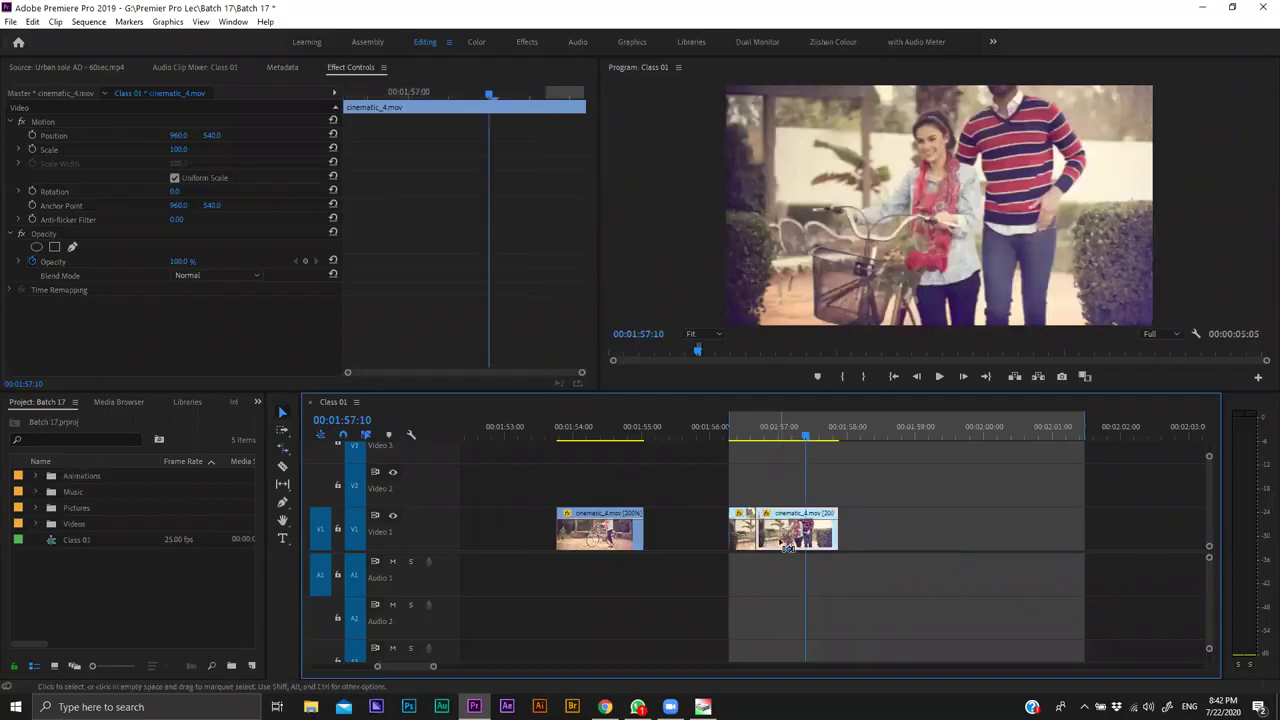
Set the speed of the longer second piece to 100% and play both pieces from their start.
key("ctrl+r")
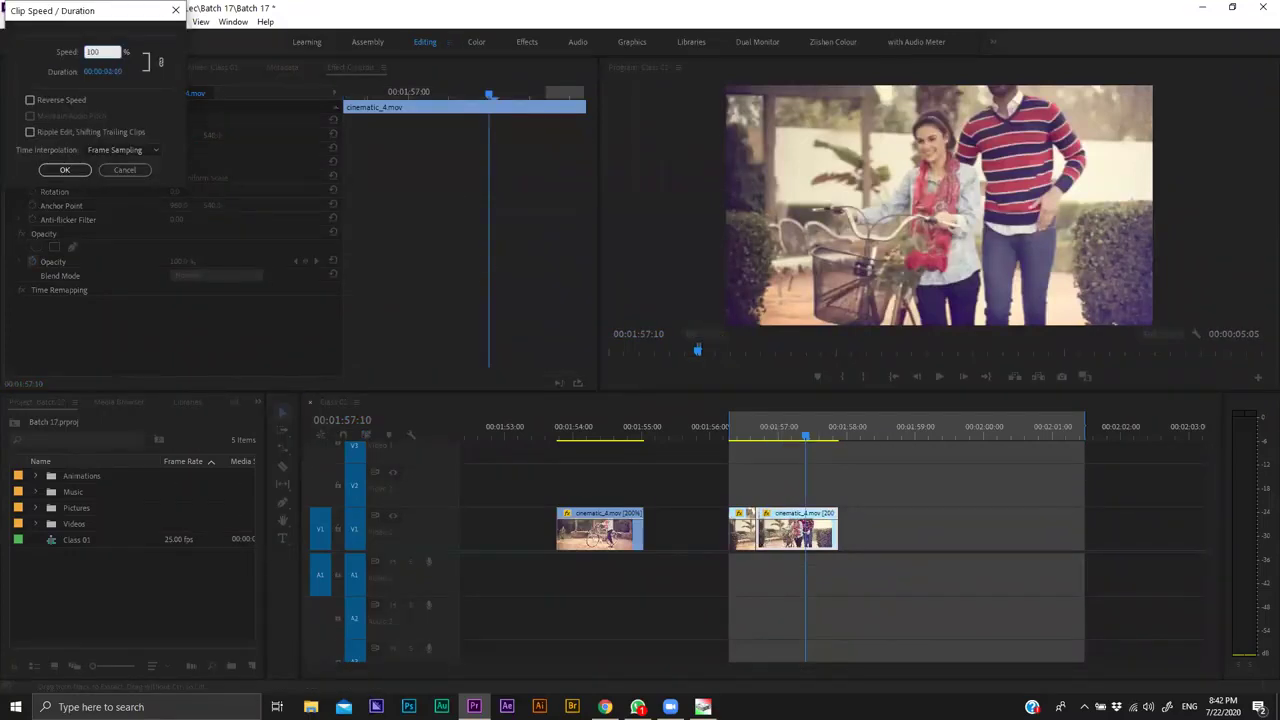
key("Return")
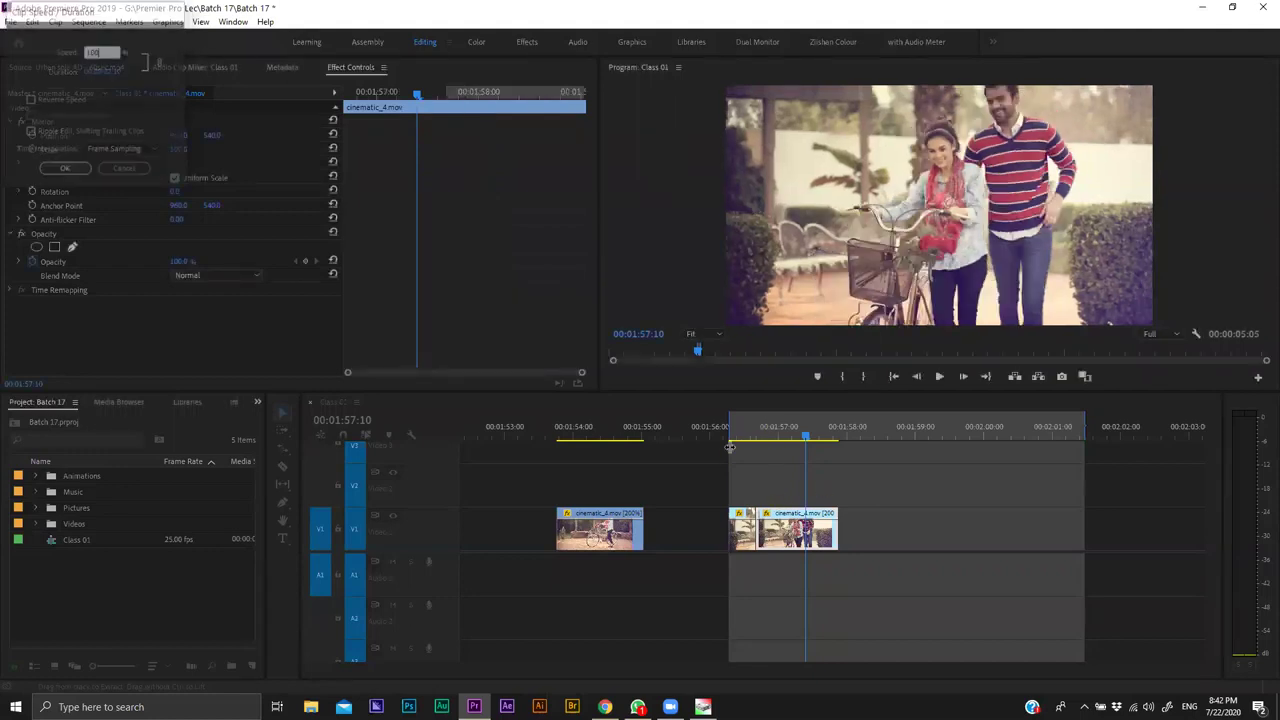
left_click(729, 447)
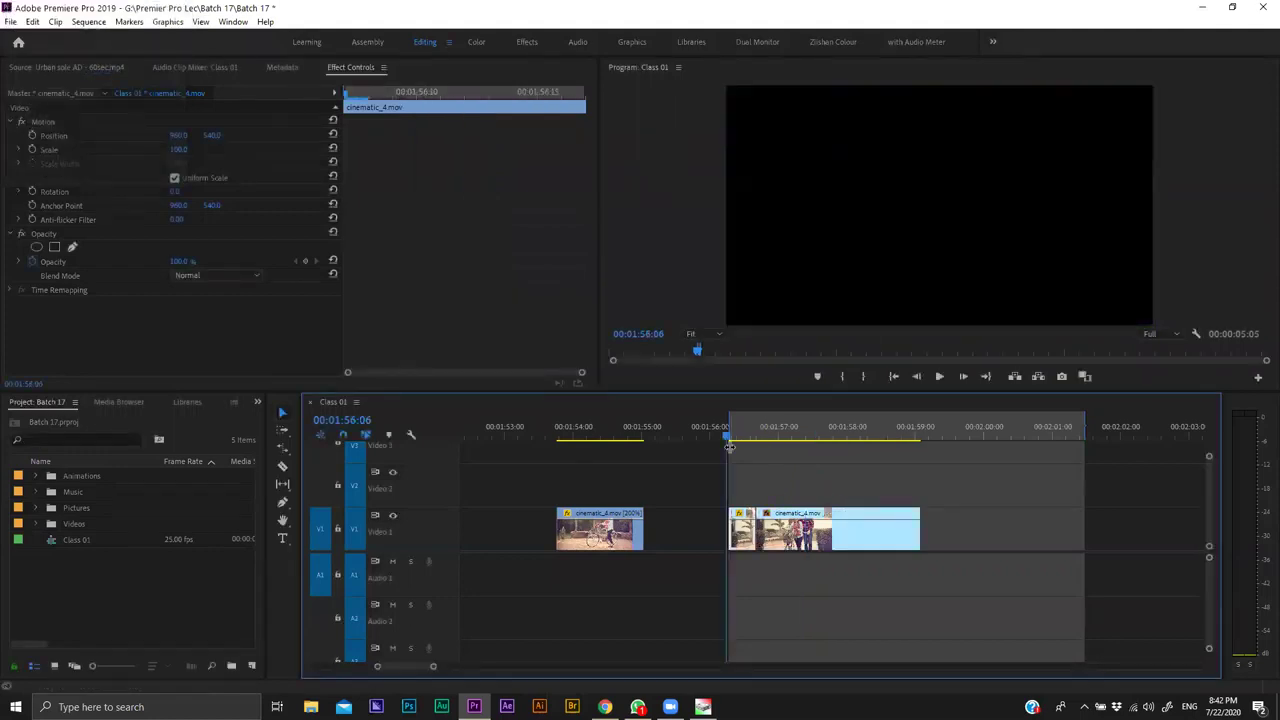
key("space")
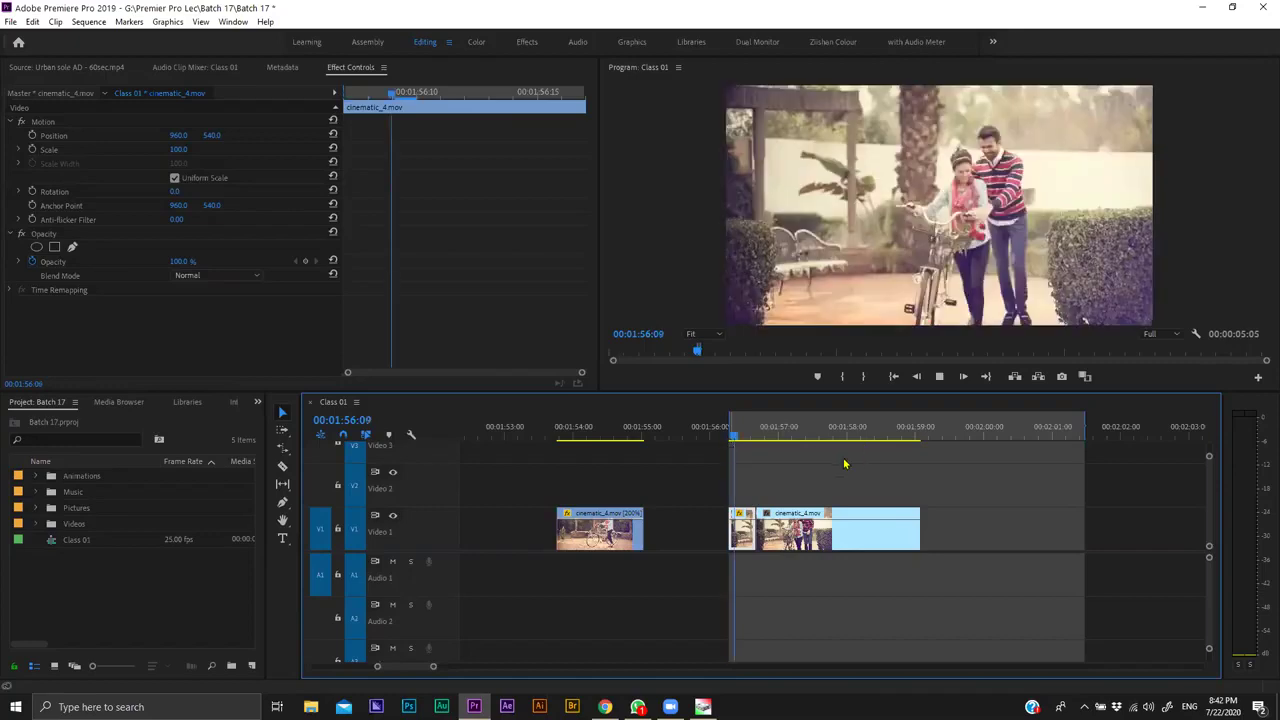
Replay the change from the short 200% piece to the 100% piece and save the project.
left_click(724, 432)
key("space")
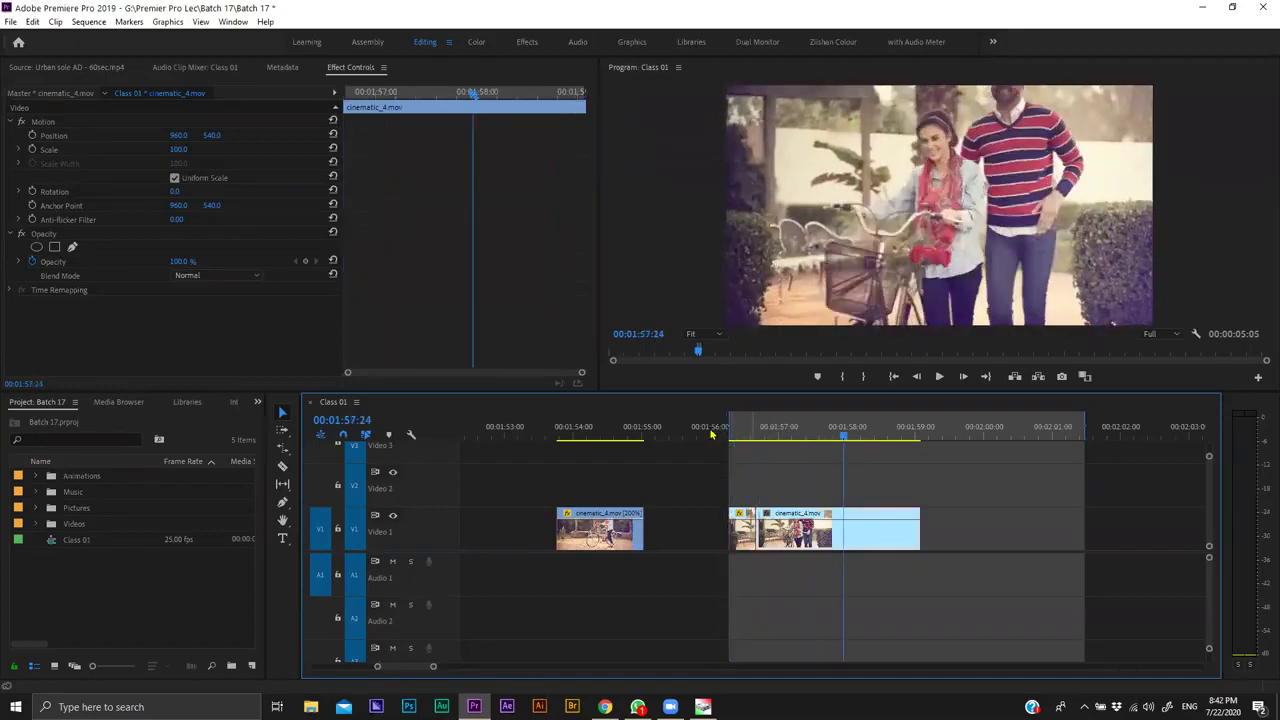
left_click(712, 434)
key("space")
left_click(724, 430)
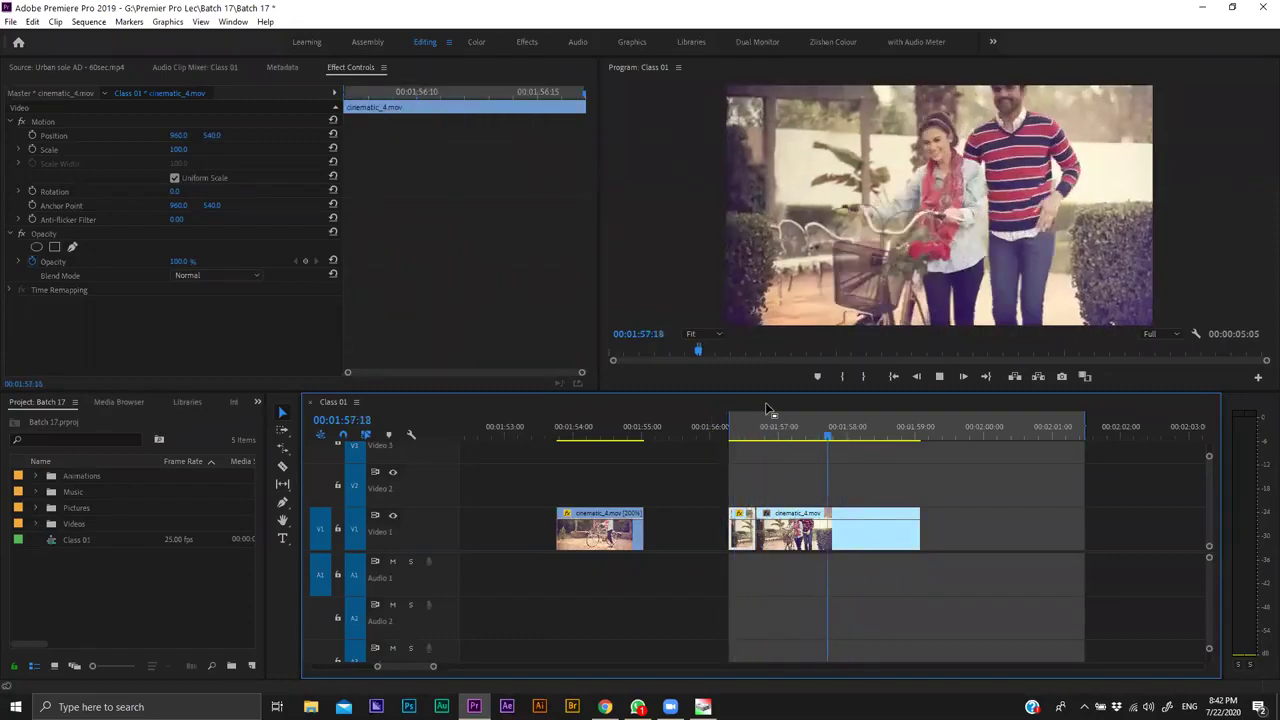
key("ctrl+s")
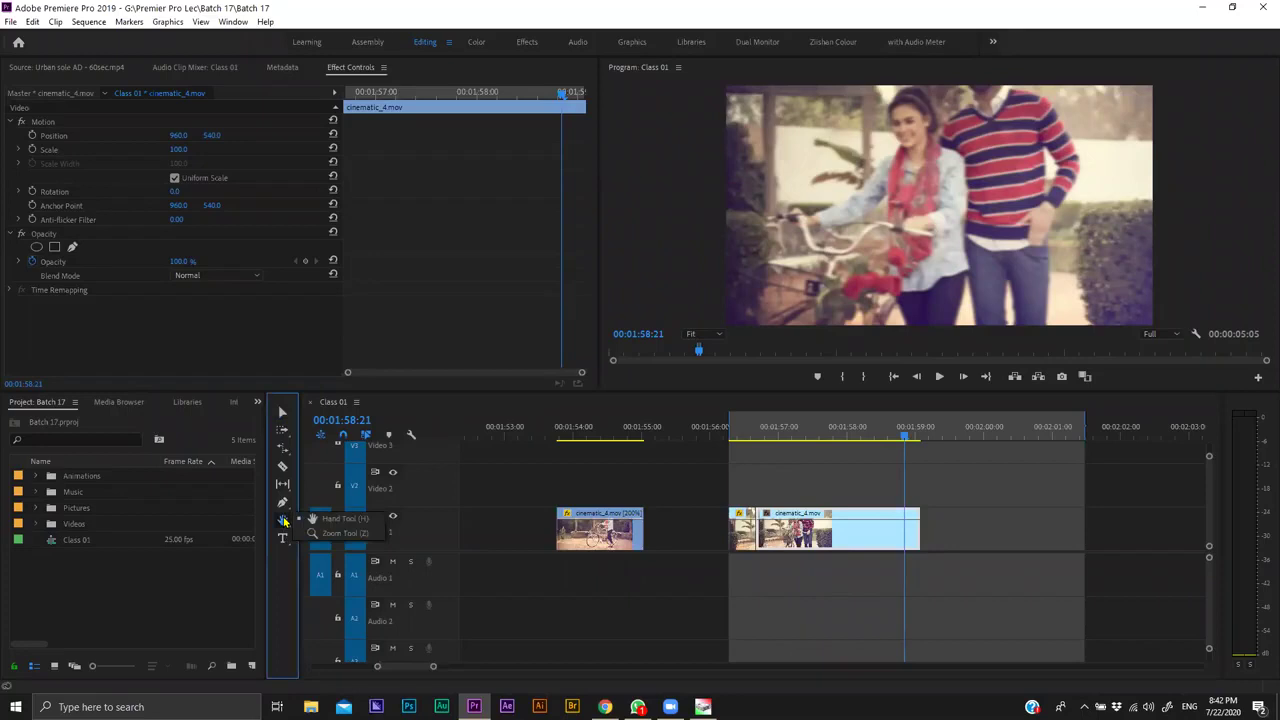
Pan the timeline back to earlier times with the Hand tool.
left_click(283, 521)
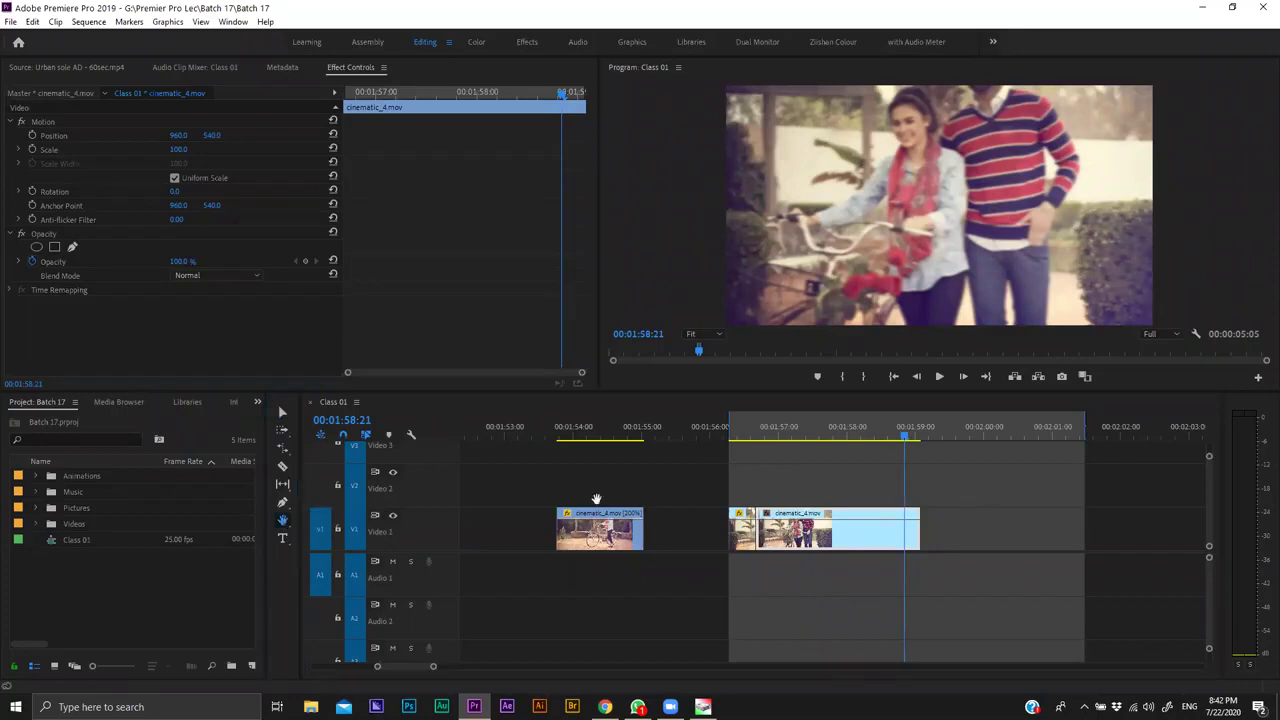
left_click(986, 507)
left_click_drag(689, 488, 1034, 494)
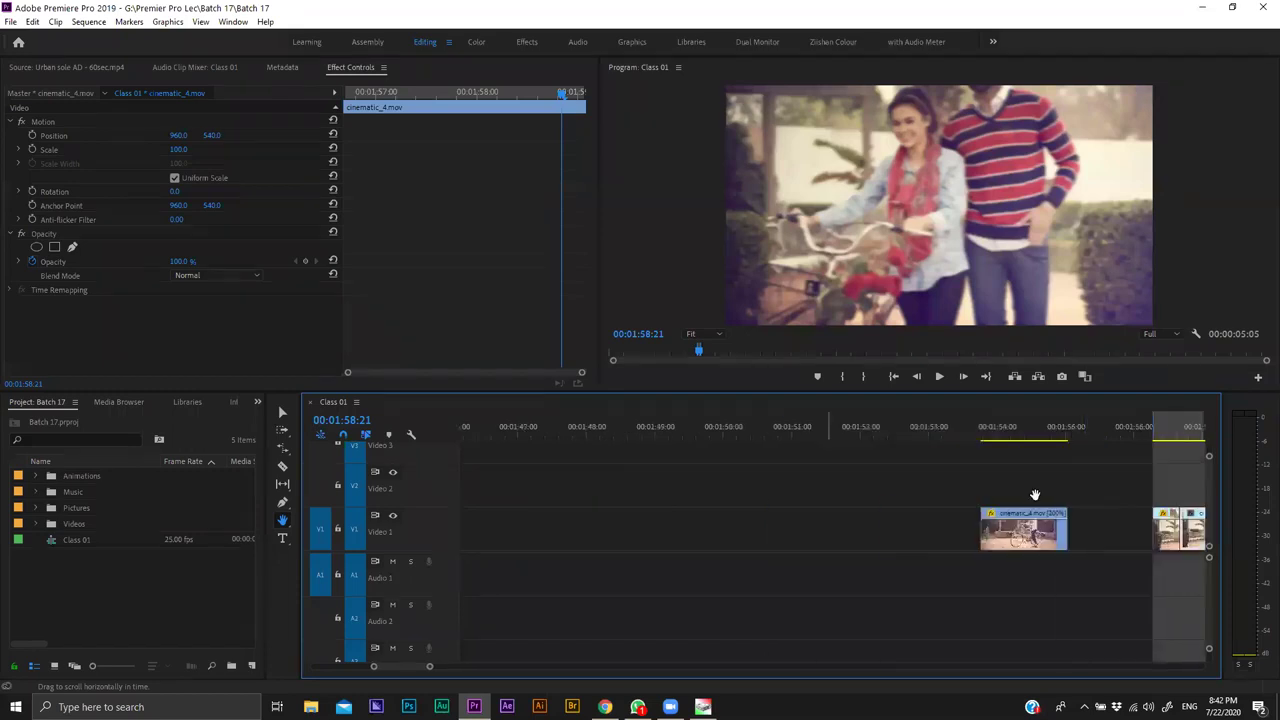
Zoom in on the timeline around 00:01:50:00 with the Zoom tool and zoom back out in several levels.
left_click(281, 519)
left_click(330, 541)
left_click(699, 545)
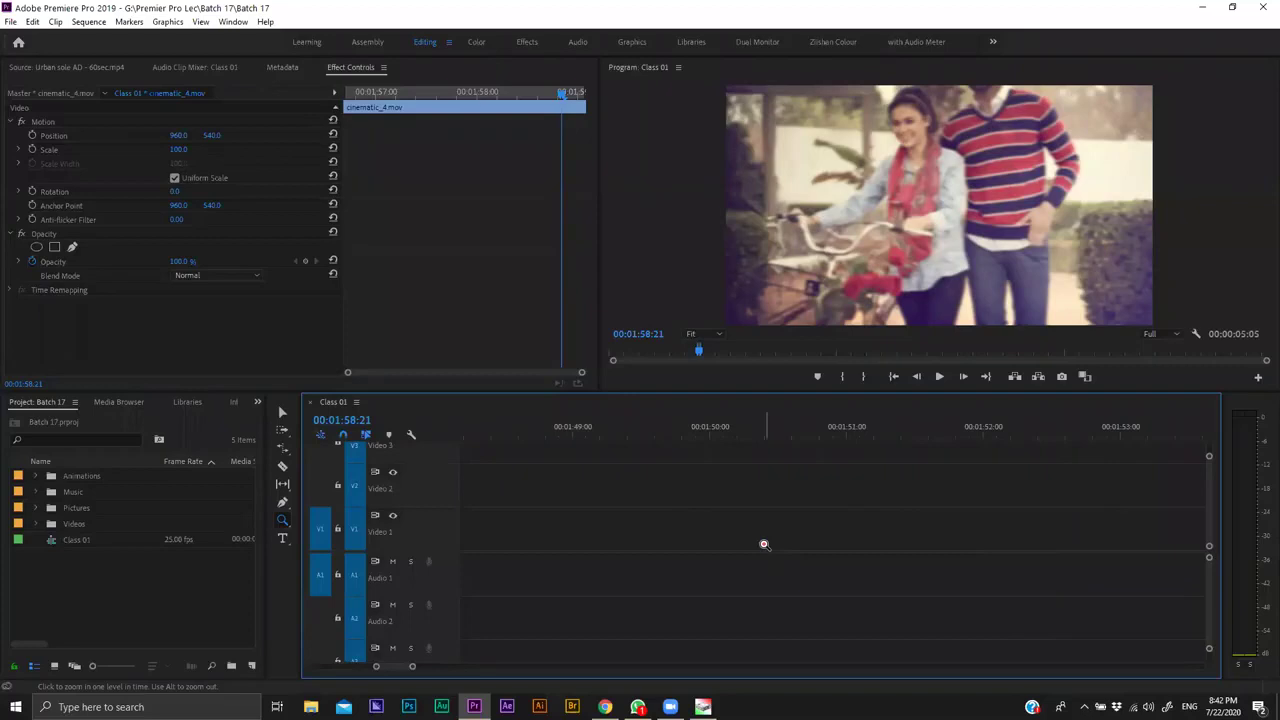
left_click(760, 537, "alt")
left_click(777, 517, "alt")
left_click(777, 517, "alt")
left_click(760, 514, "alt")
left_click(714, 506, "alt")
left_click(631, 506)
left_click(630, 506, "alt")
left_click(600, 510, "alt")
left_click_drag(505, 516, 528, 525)
left_click(625, 528, "alt")
left_click(659, 523, "alt")
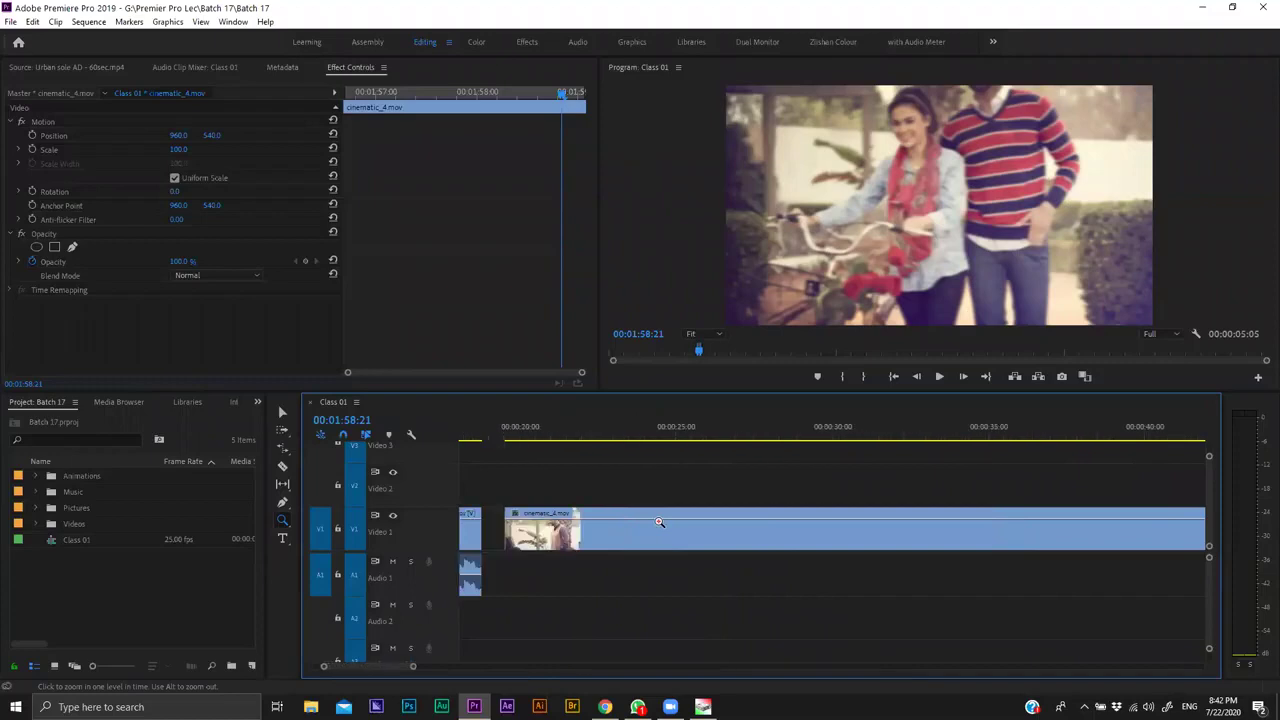
Zoom the timeline out with the Zoom tool until the long music clip on Audio 2 is in view.
scroll(659, 521, "down", 5)
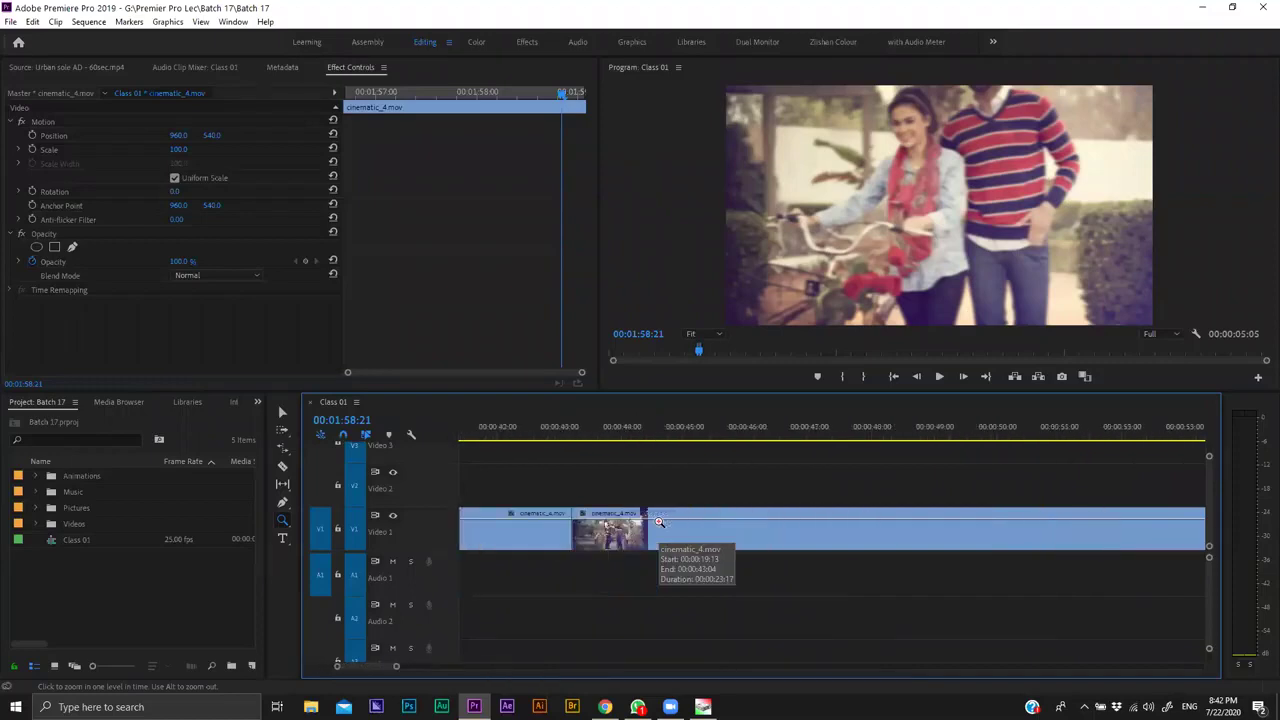
left_click(545, 501, "alt")
left_click(560, 505, "alt")
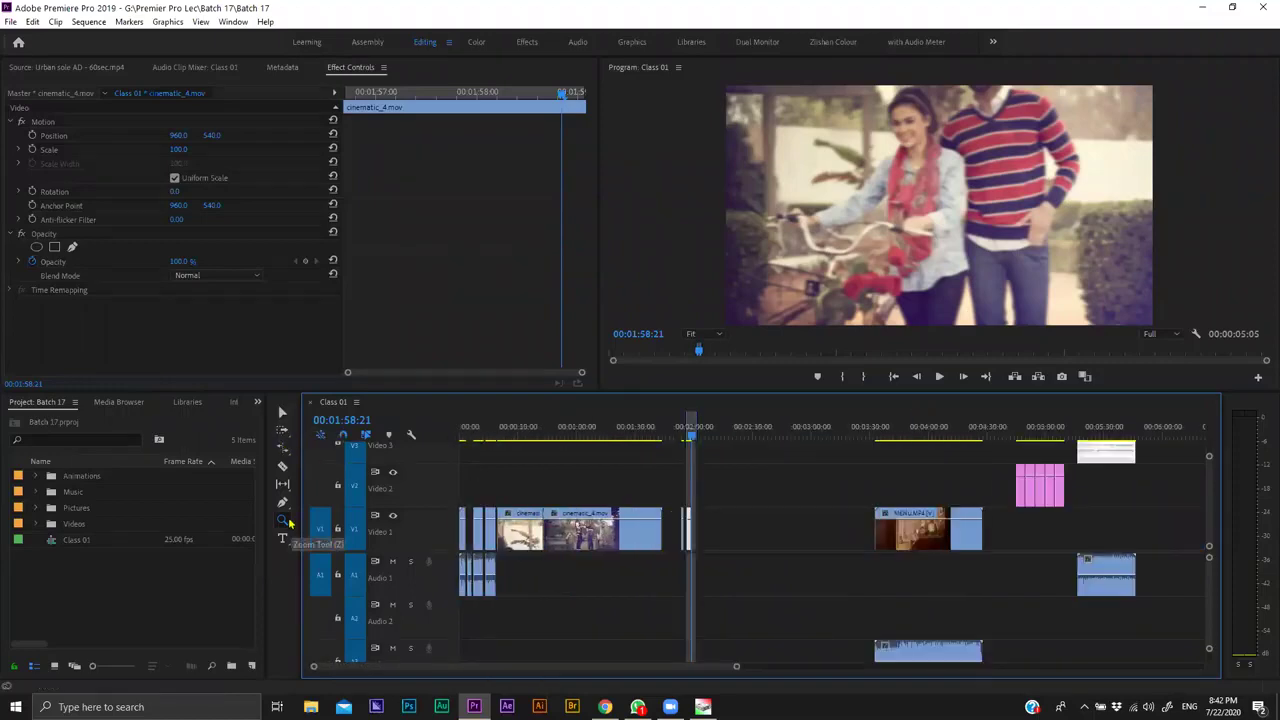
left_click(664, 481, "alt")
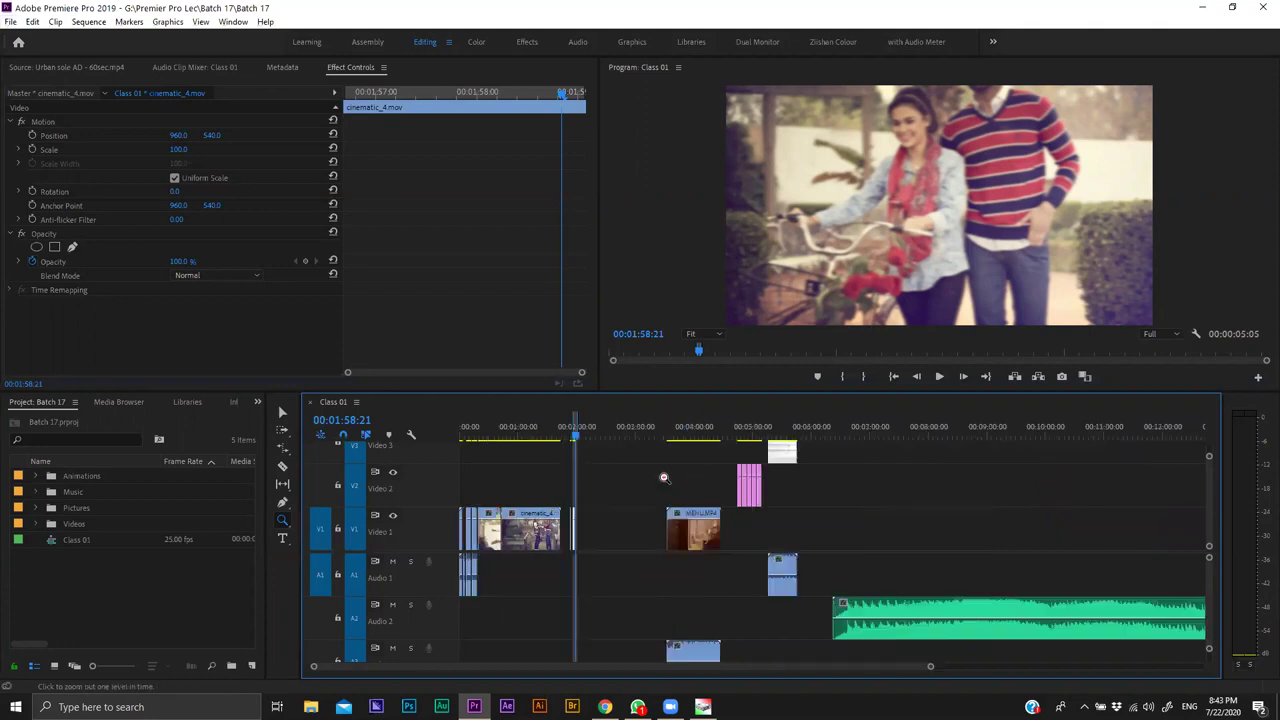
Zoom in on the long cinematic_4.mov clips with the Zoom tool and zoom out one level.
left_click(565, 477)
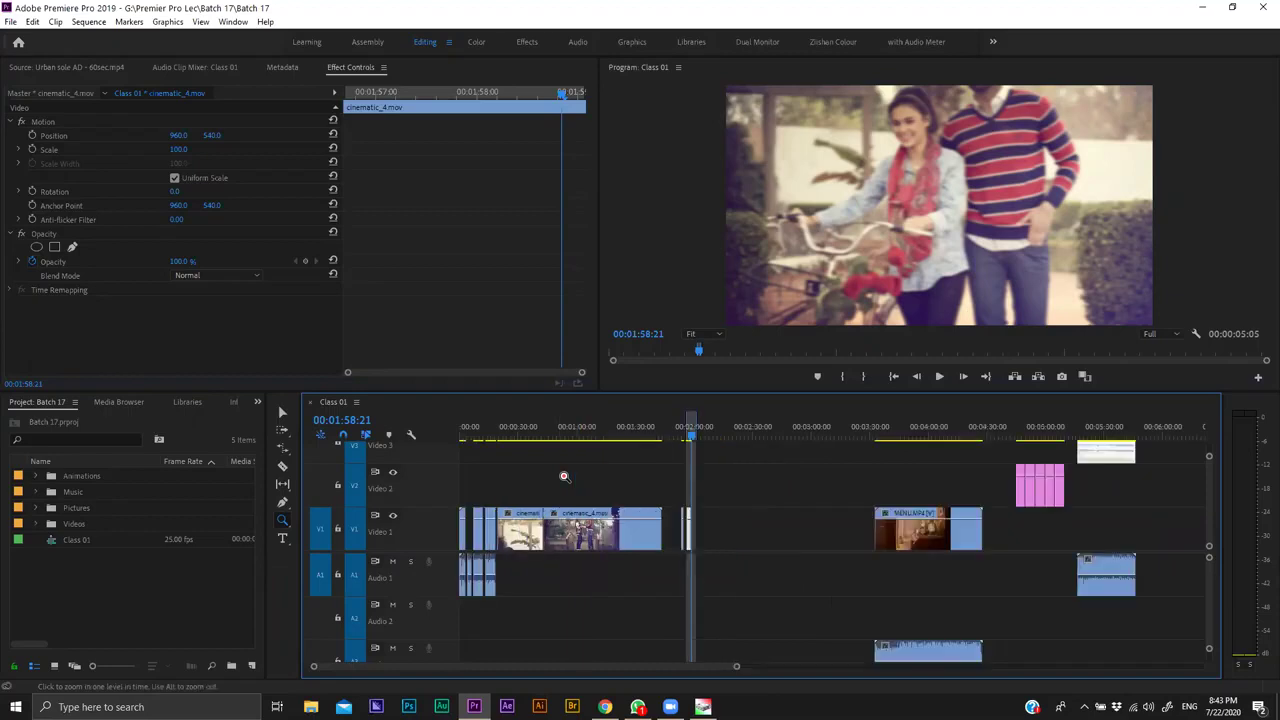
left_click(650, 489)
left_click(719, 492)
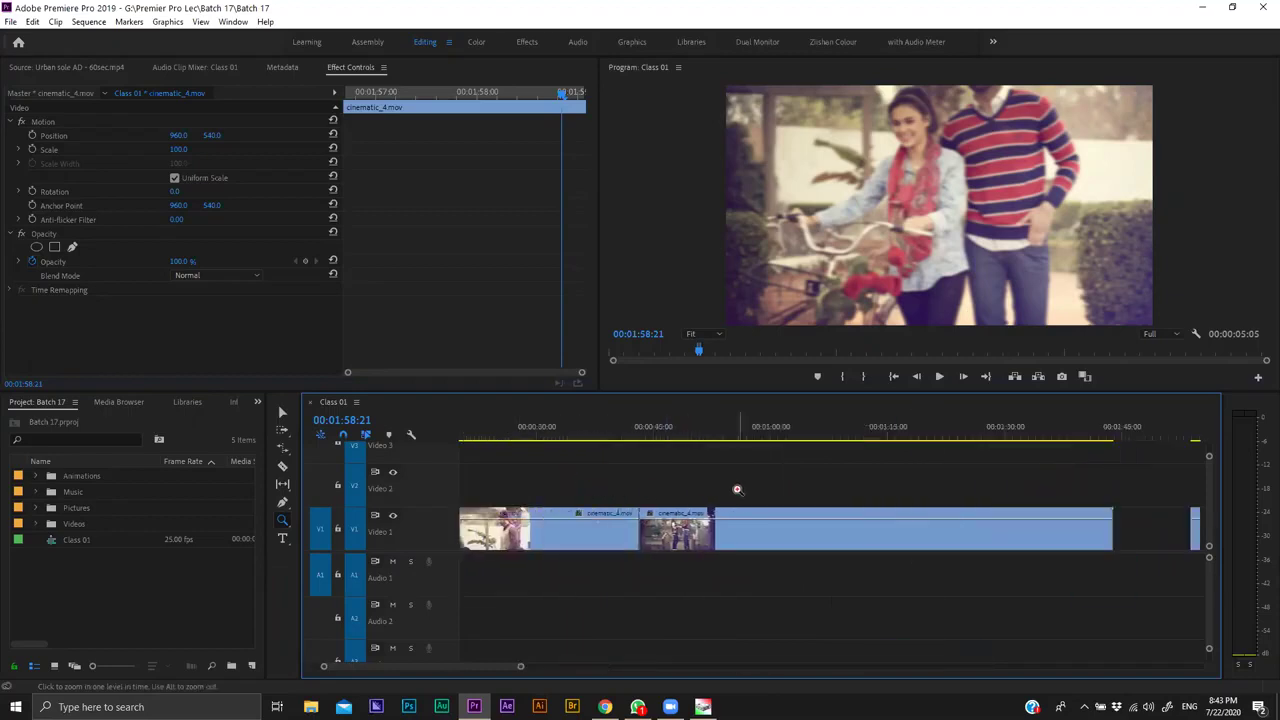
left_click(738, 488, "alt")
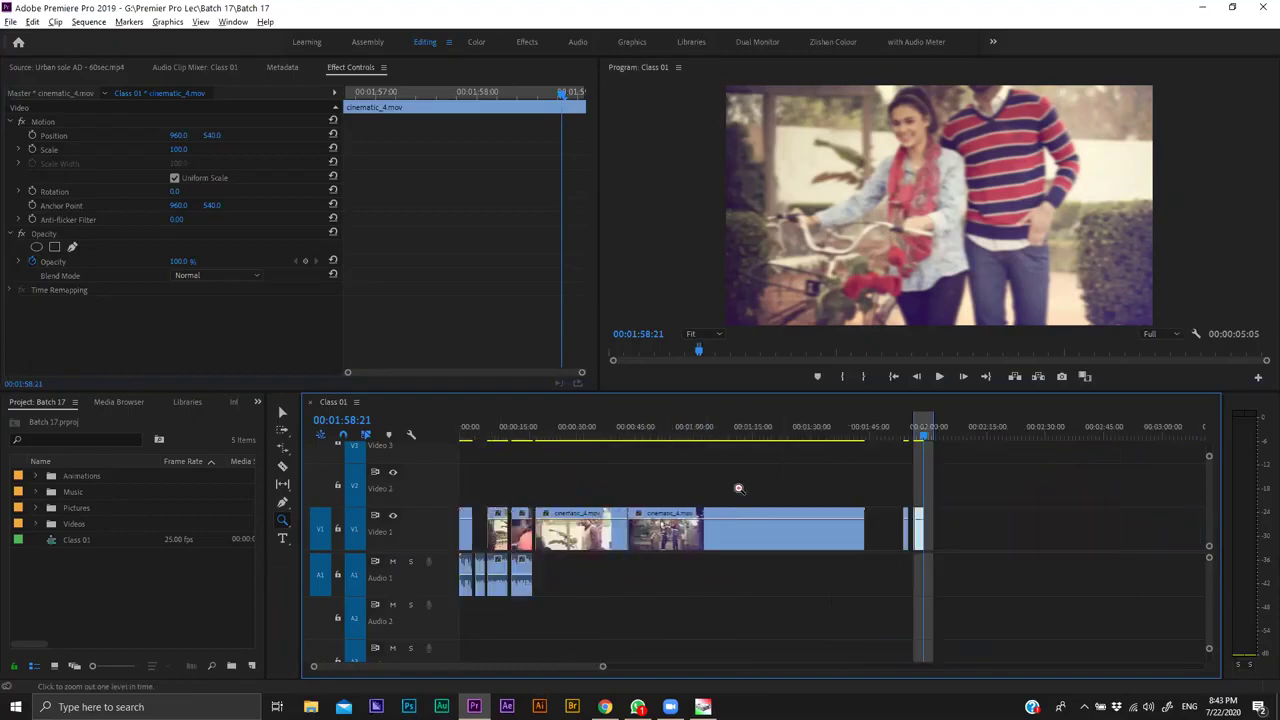
Return to the Selection tool and view the variants grouped under the Type and Pen tools.
left_click(281, 418)
left_click(281, 419)
left_click(284, 541)
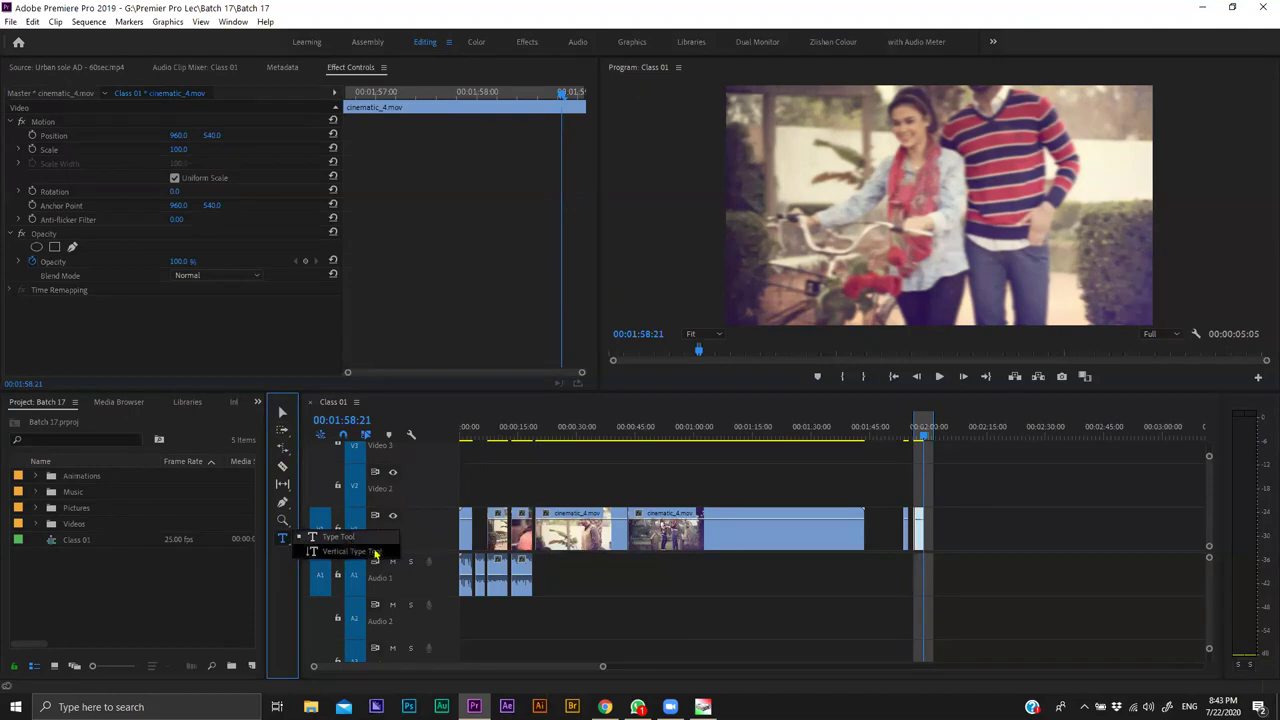
left_click(283, 503)
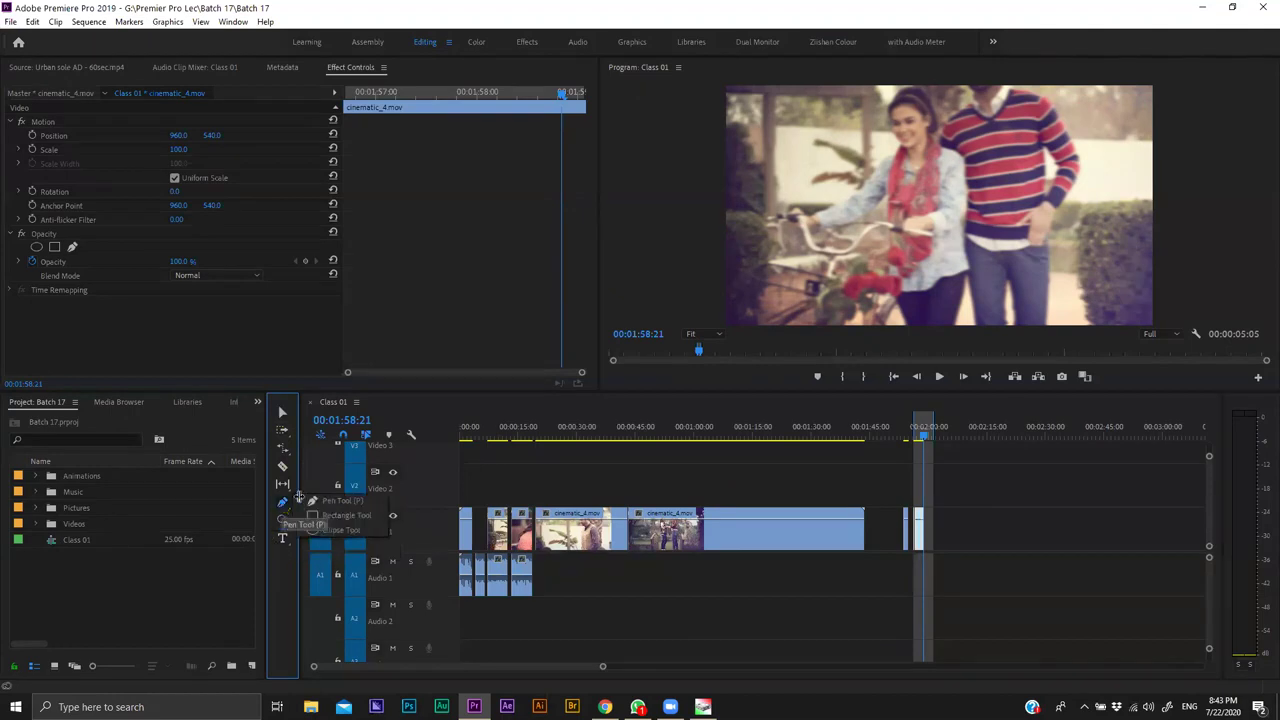
Return to the Selection tool, deselect the clip and save the project.
left_click(283, 415)
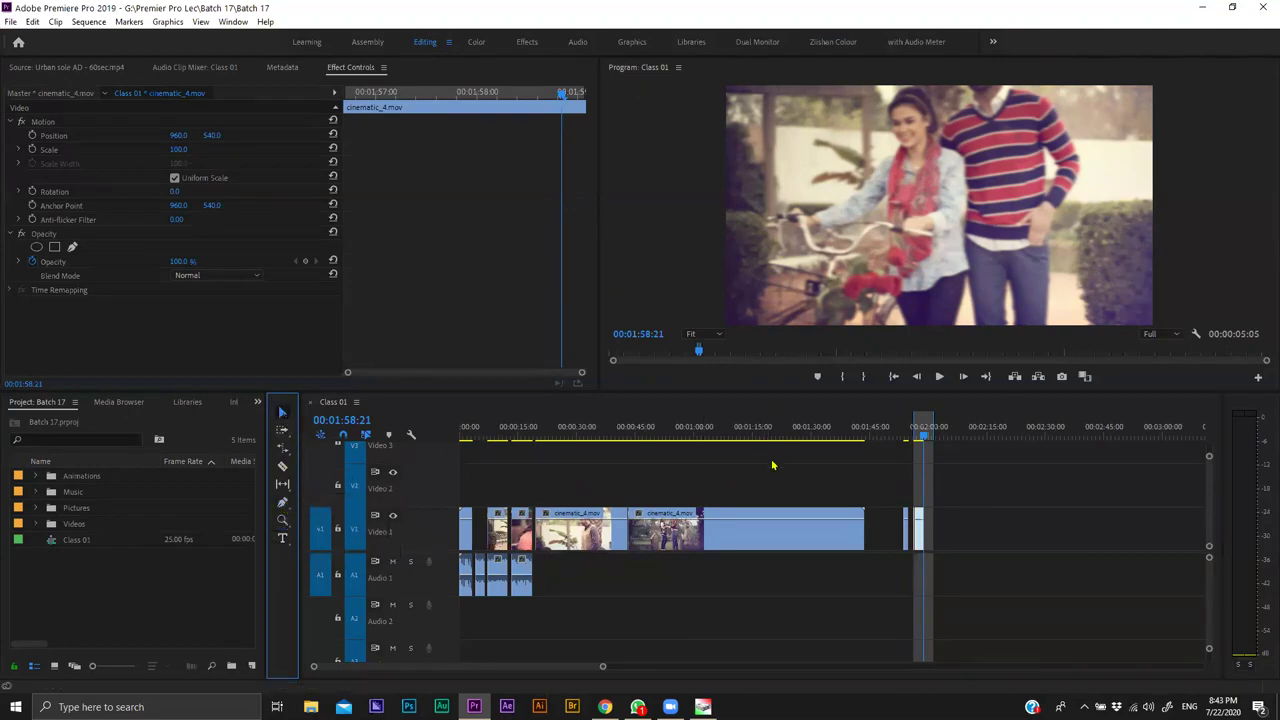
left_click(1067, 479)
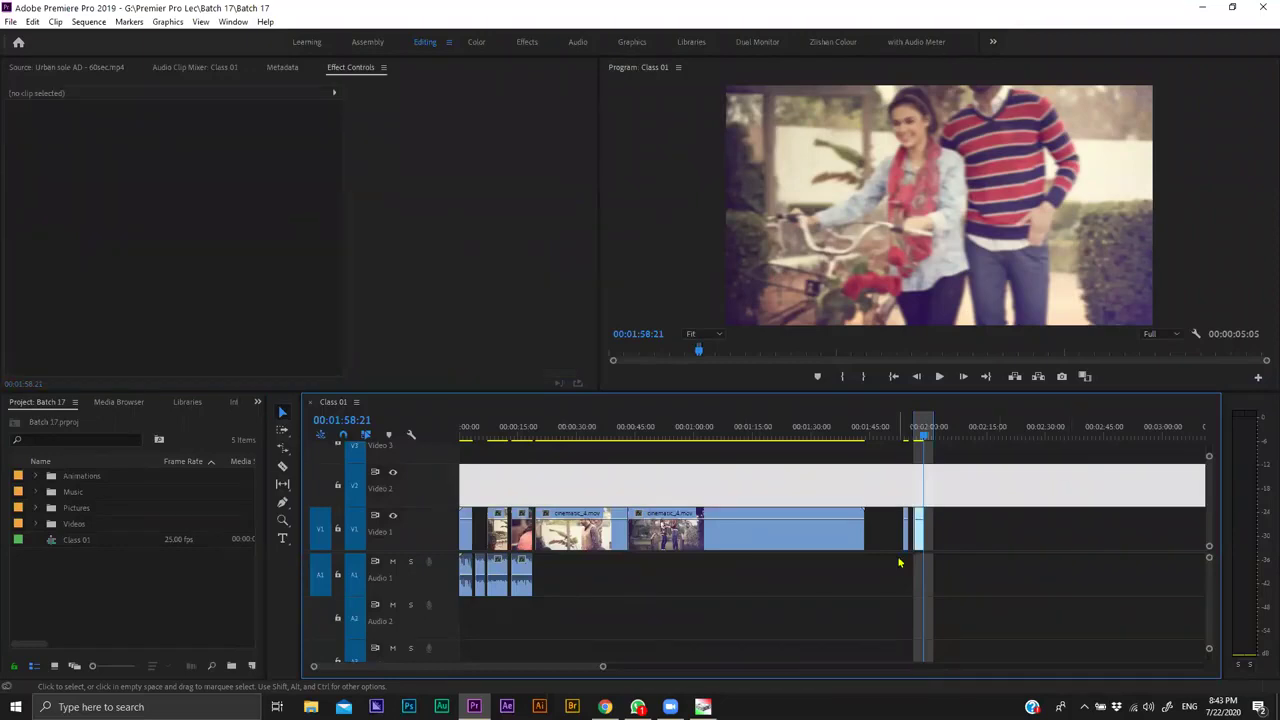
key("ctrl+s")
View the Slip and Slide tool variants, return to the Selection tool and park the playhead in the gap at 00:01:48:01.
left_click(282, 483)
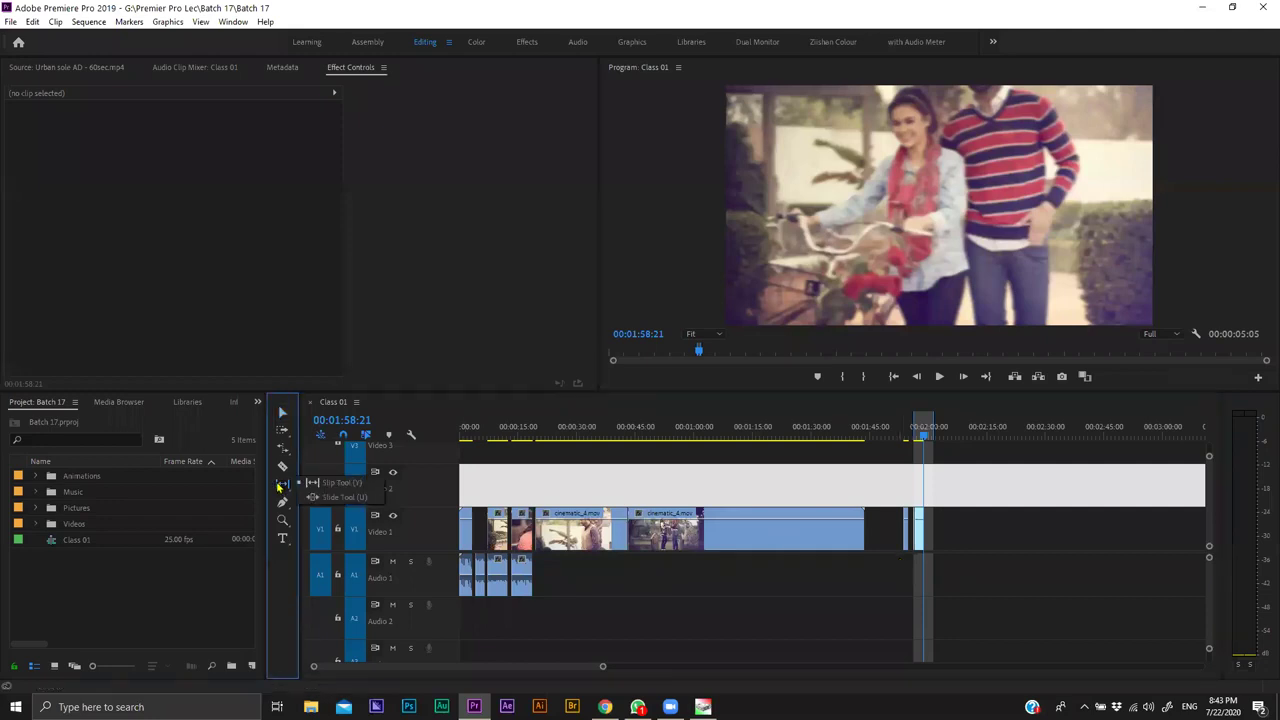
left_click(344, 487)
left_click(1045, 488)
left_click(283, 412)
left_click(884, 430)
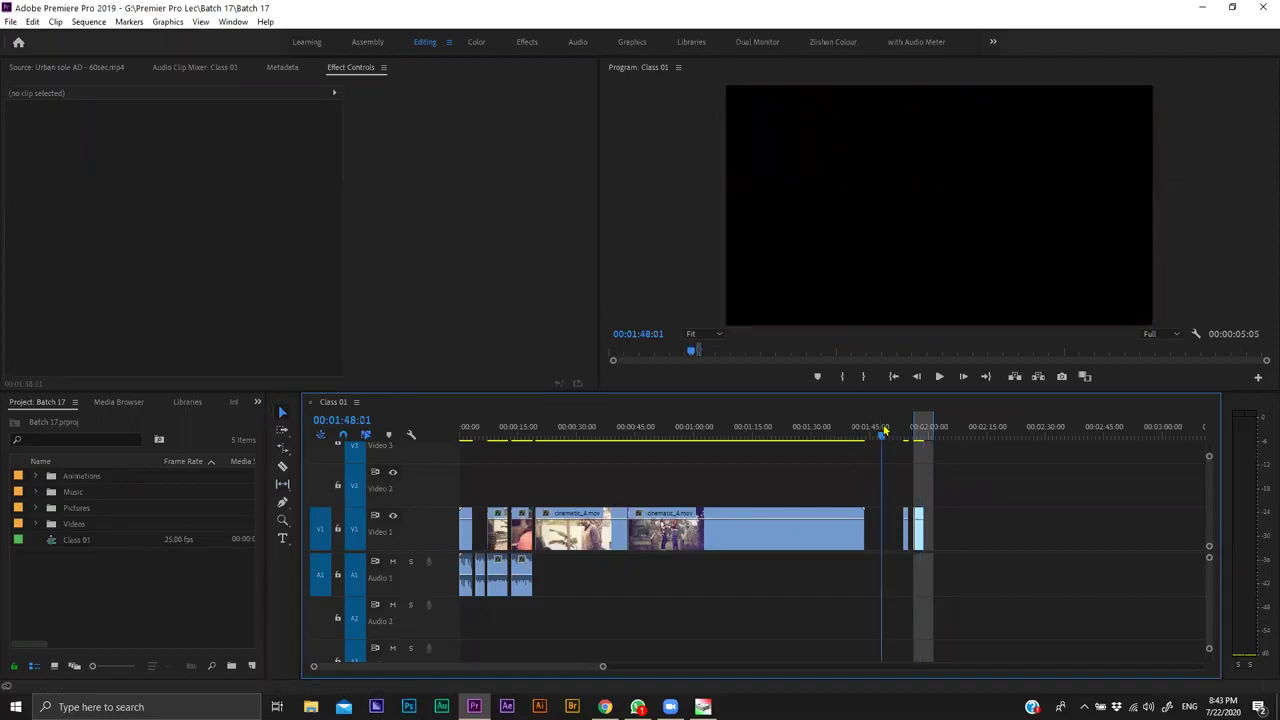
Mark the In point at 00:00:43:05, the start of the second long cinematic_4.mov clip.
scroll(920, 477, "right", 5)
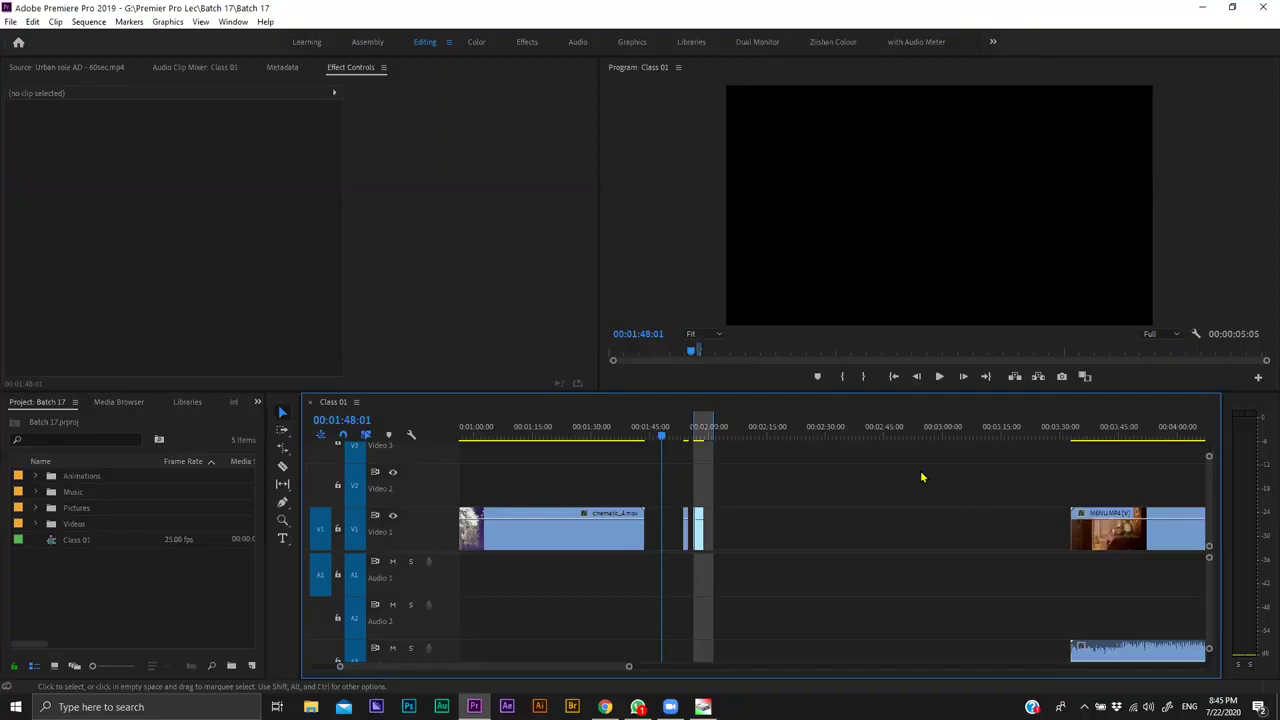
scroll(700, 470, "up", 3)
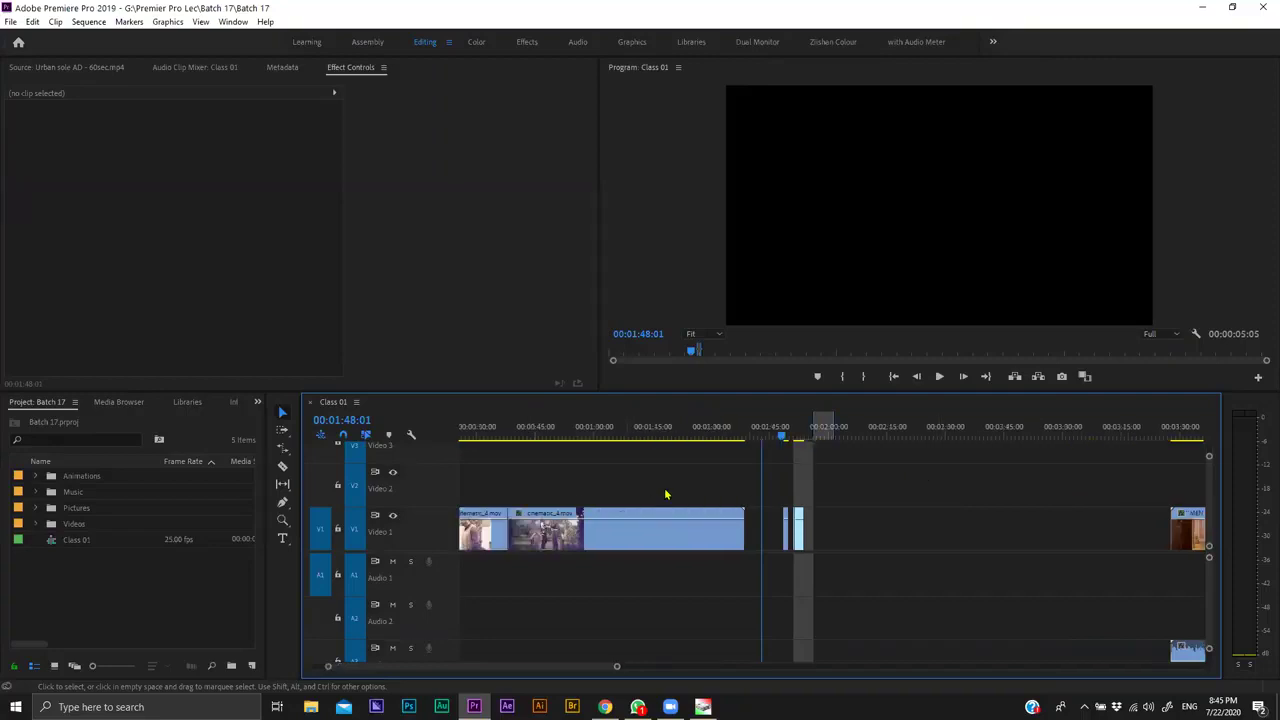
left_click(638, 440)
key("Up")
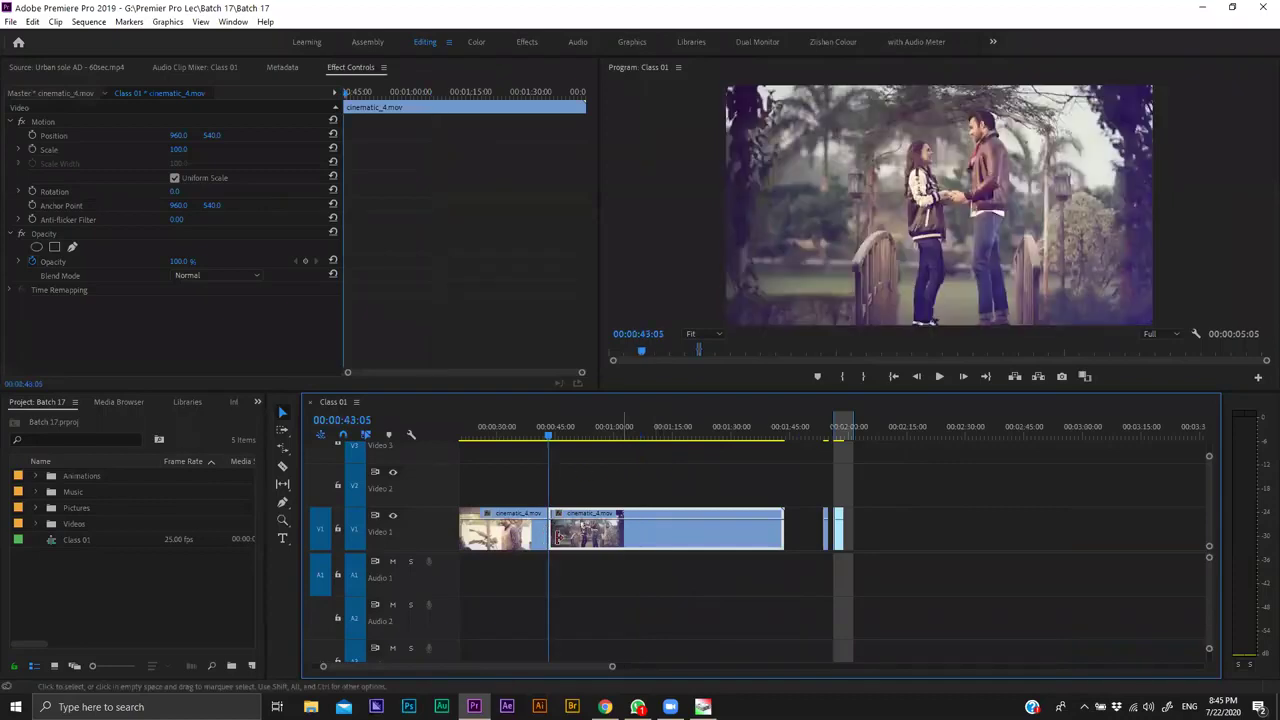
left_click(796, 533)
left_click(821, 513)
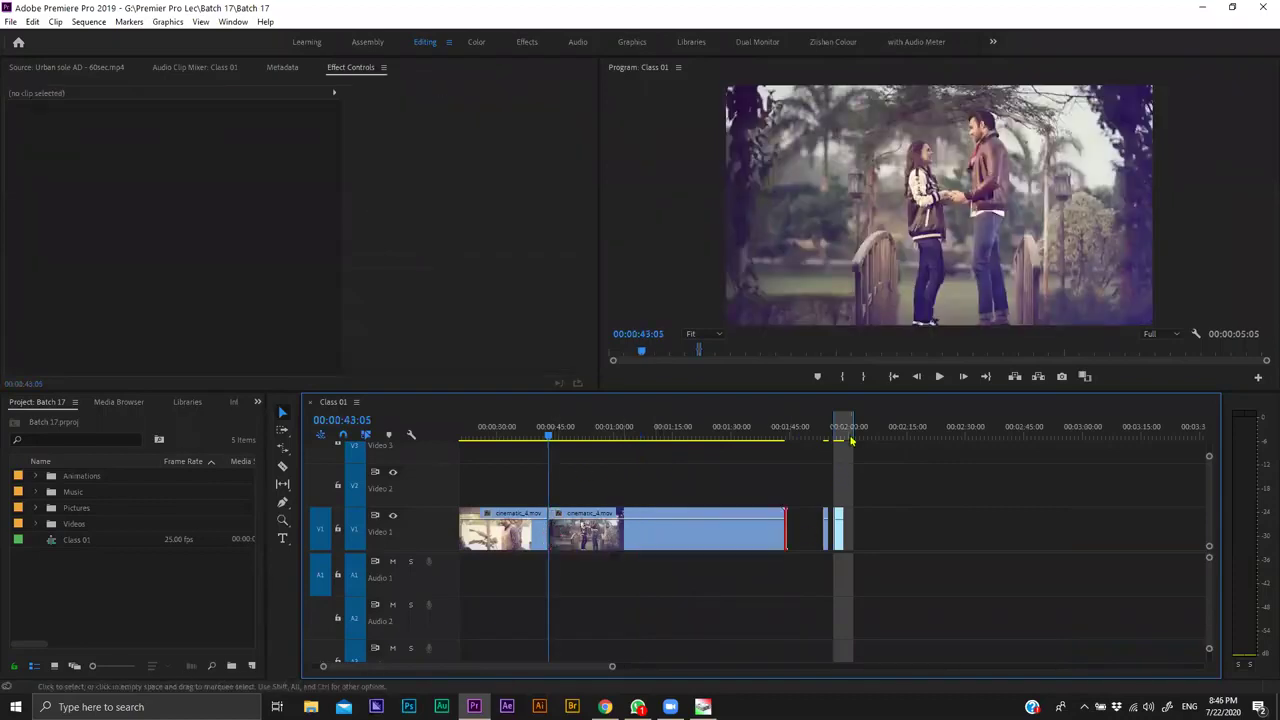
left_click(845, 377)
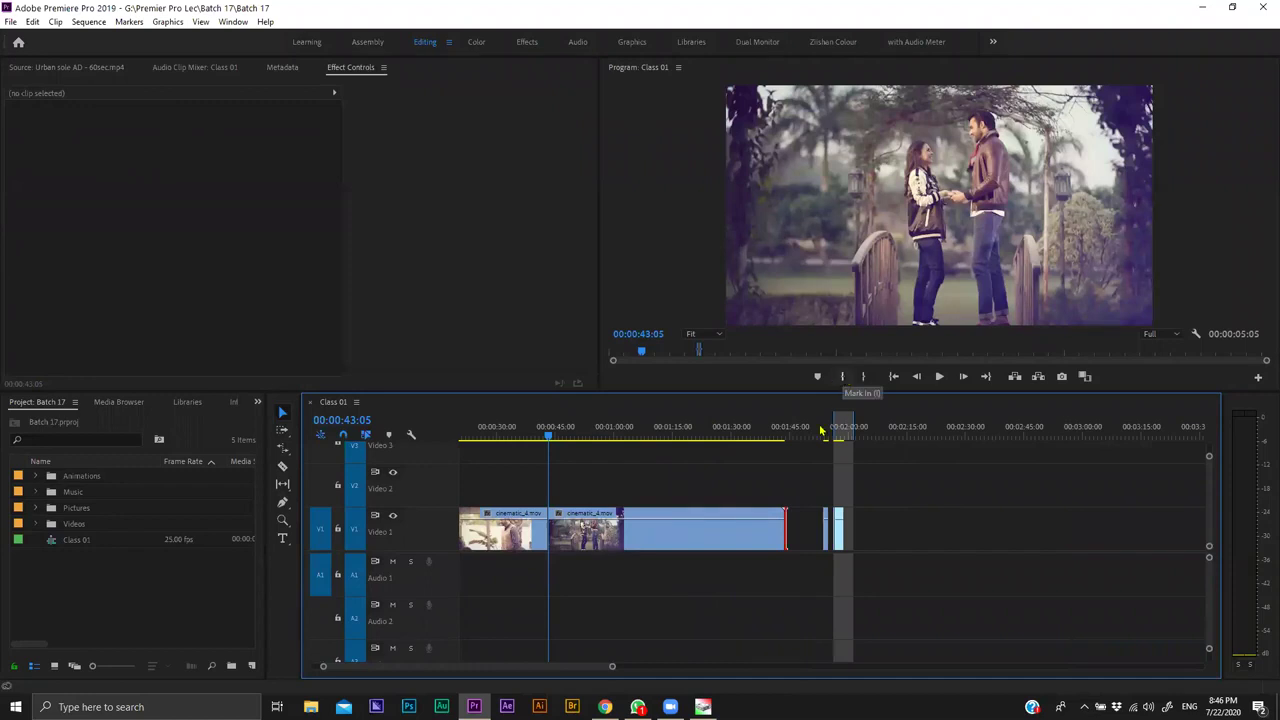
Mark the Out point at the long cinematic_4.mov clip's end, 00:01:43:22, and select that clip.
left_click(808, 434)
left_click(788, 435)
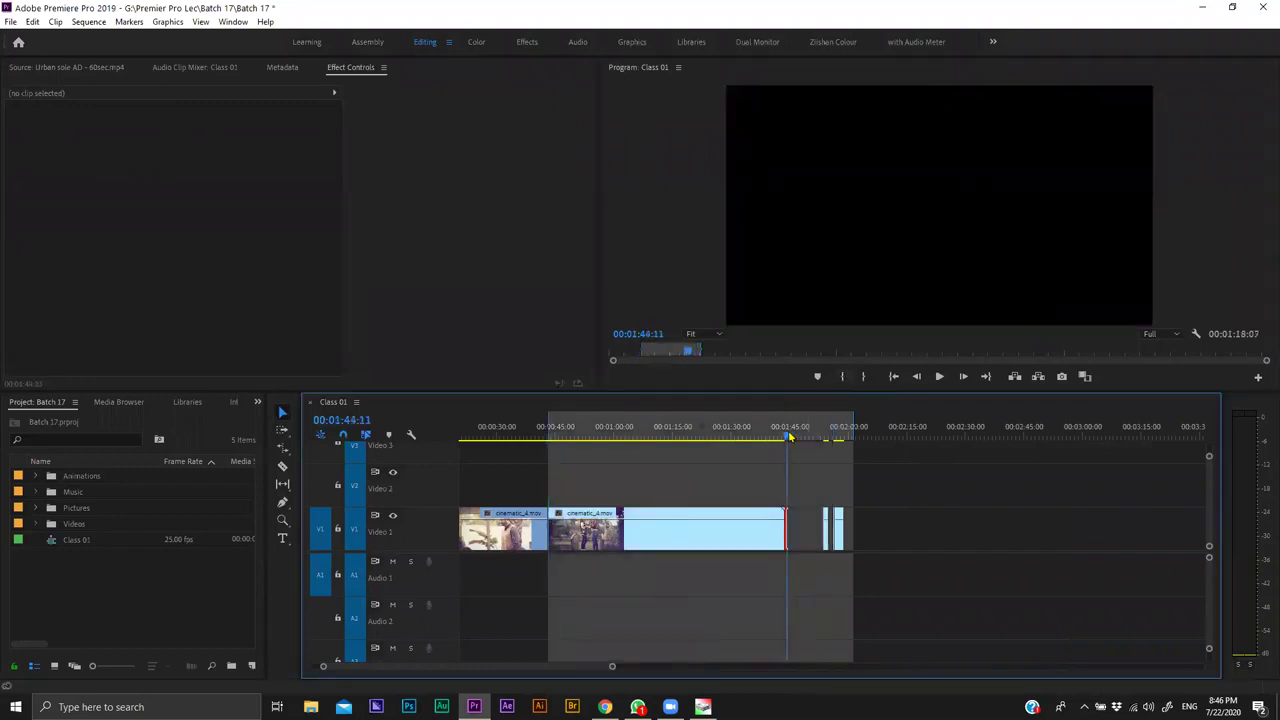
key("Up")
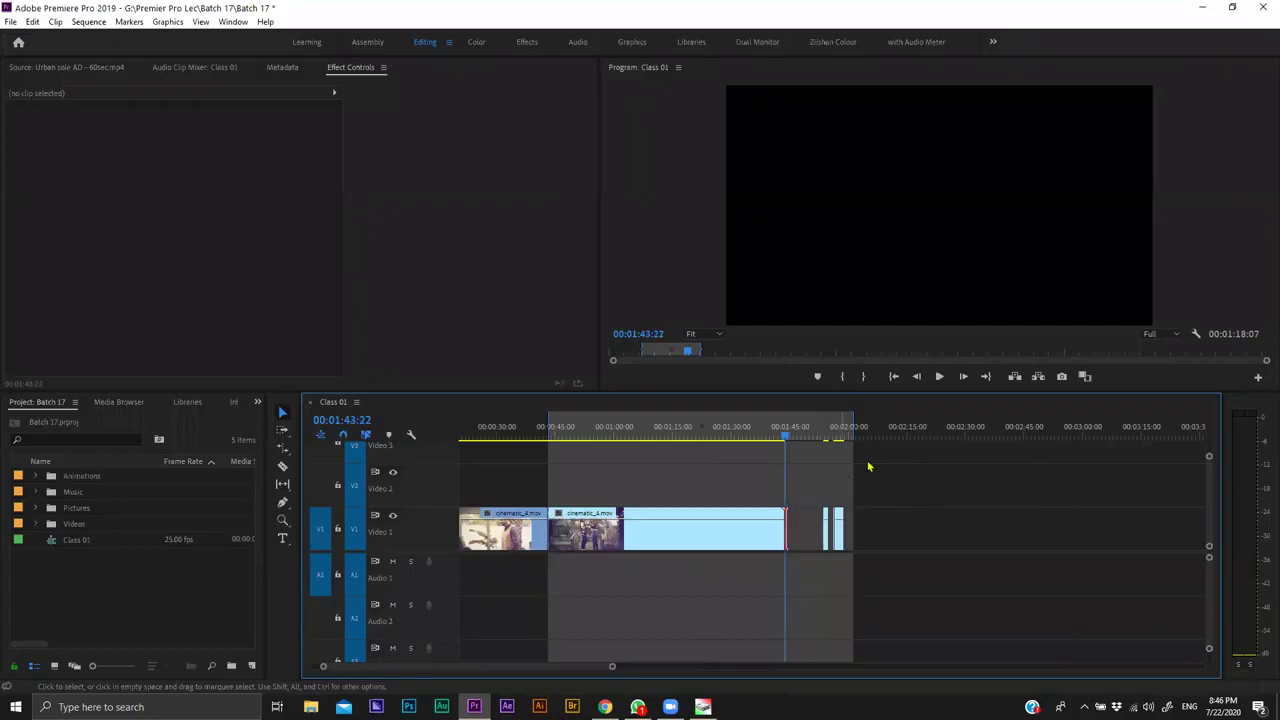
left_click(865, 378)
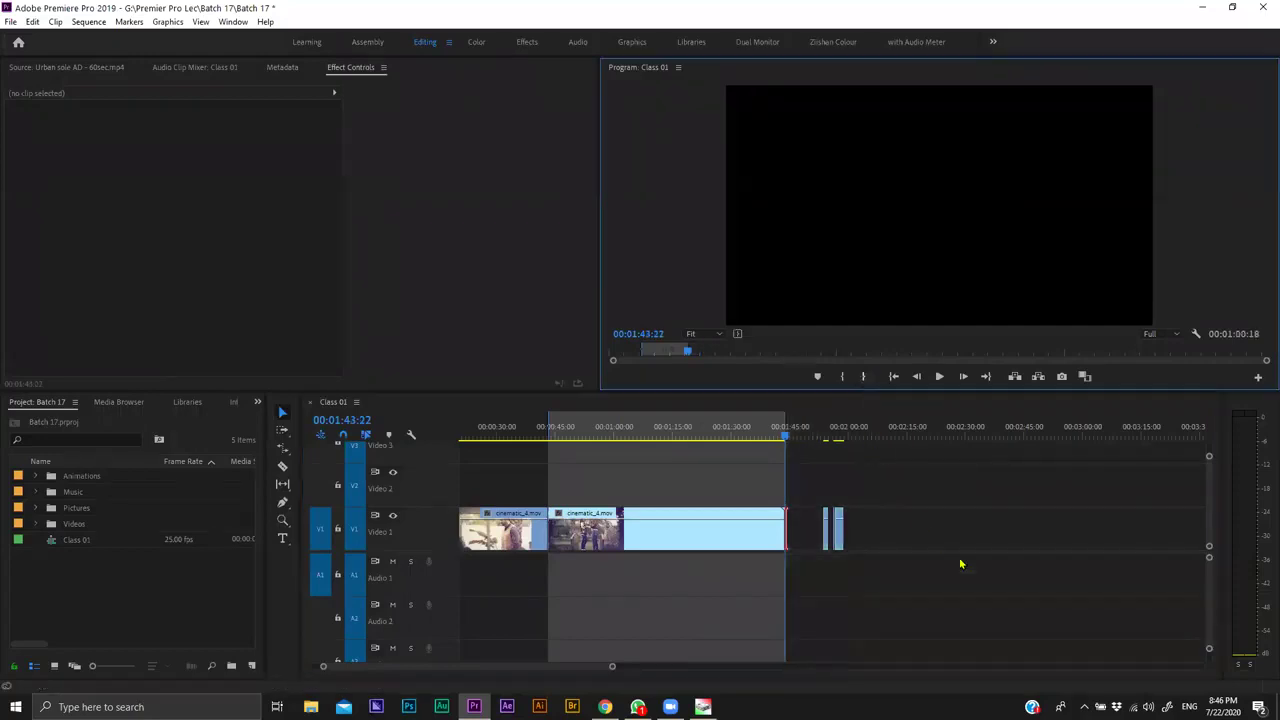
left_click(647, 489)
left_click_drag(669, 480, 762, 593)
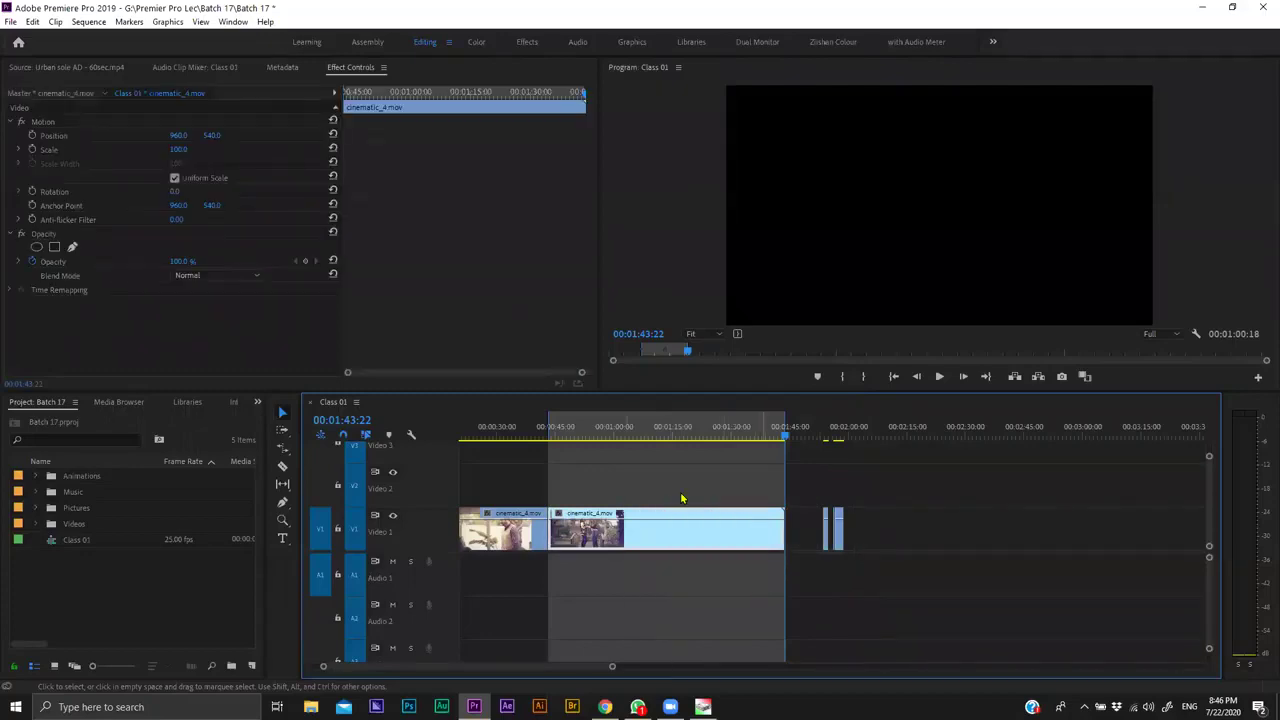
Try exporting the marked range as Class 01.mp4 in H.264 with the Match Source - High bitrate preset, and cancel the render and export.
left_click(10, 21)
mouse_move(100, 407)
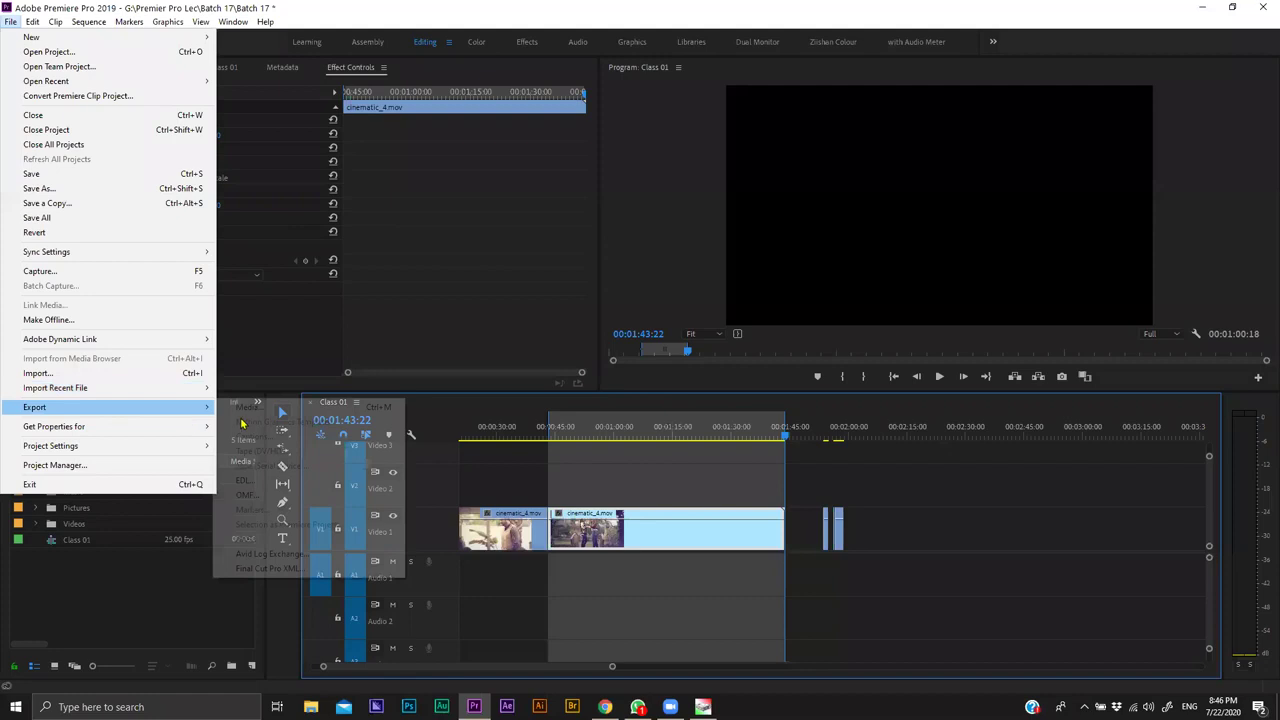
left_click(300, 406)
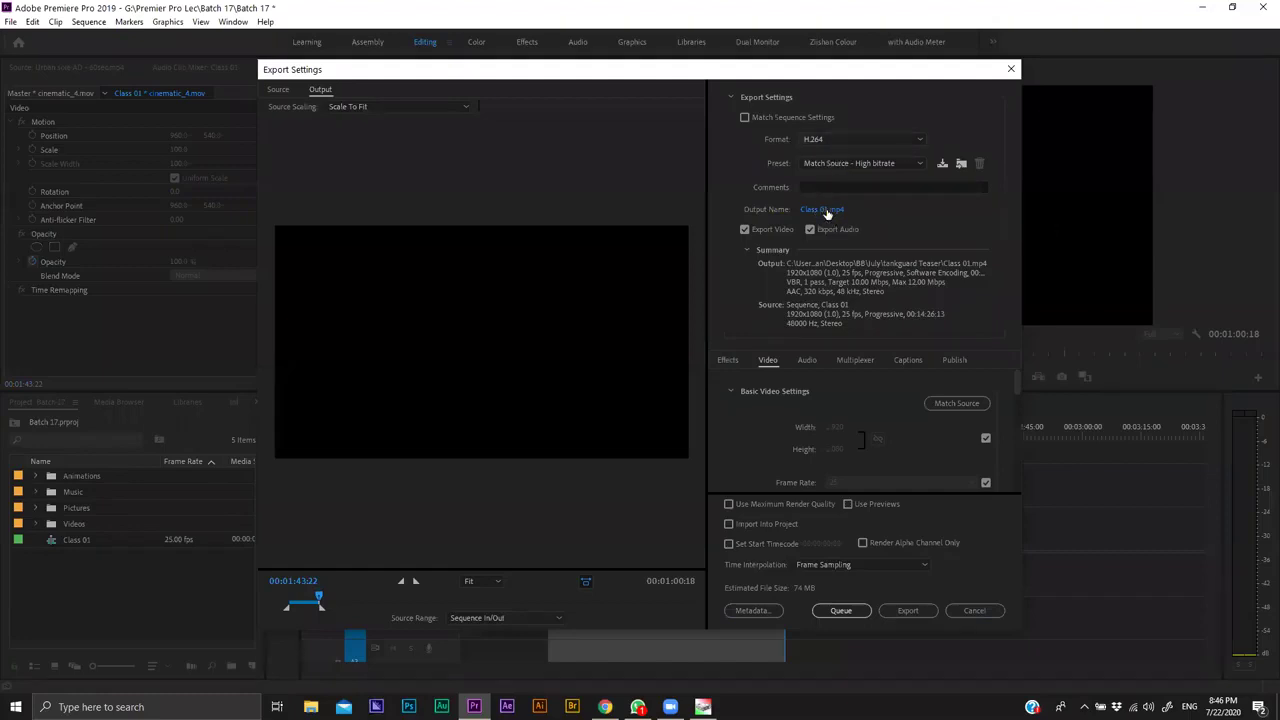
left_click(822, 210)
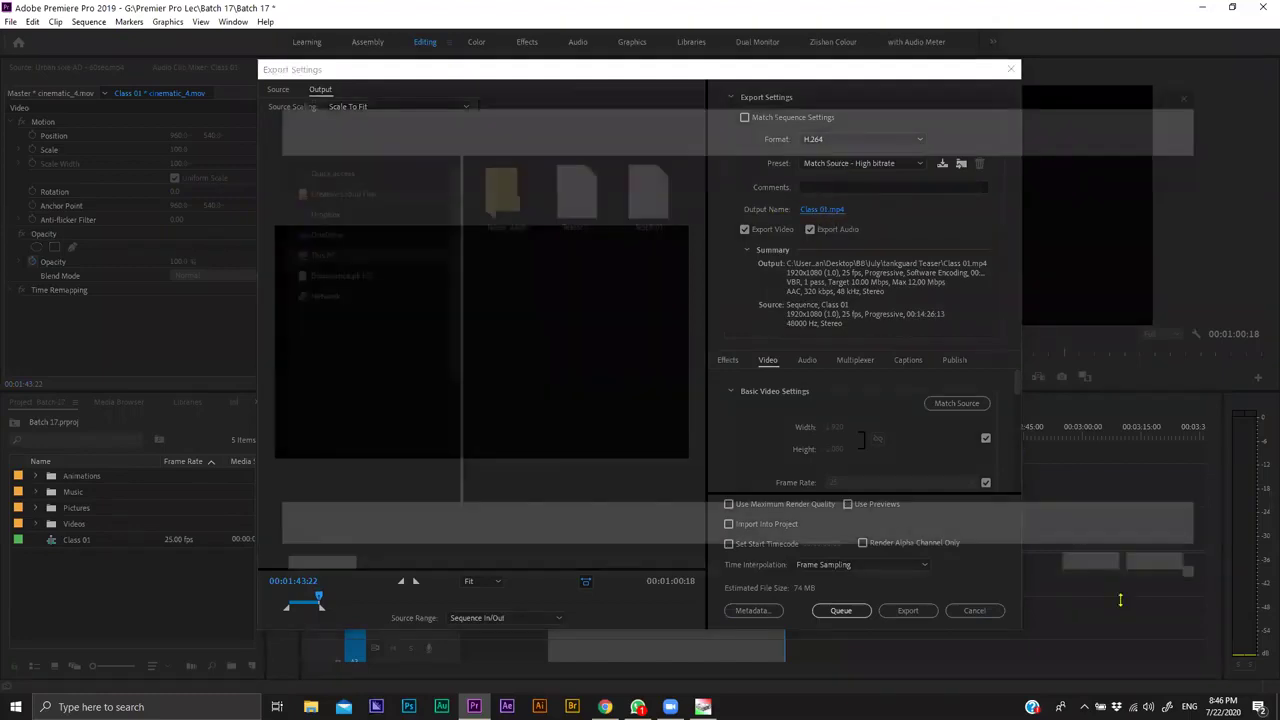
key("Return")
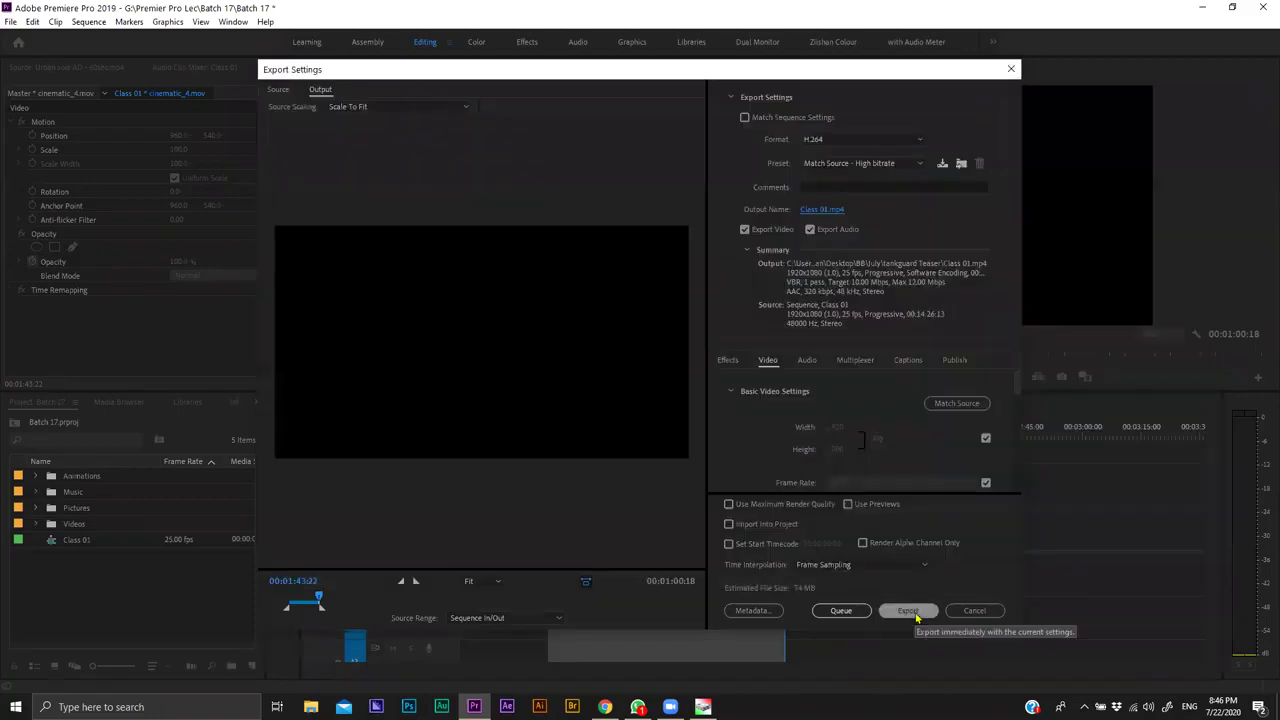
left_click(907, 611)
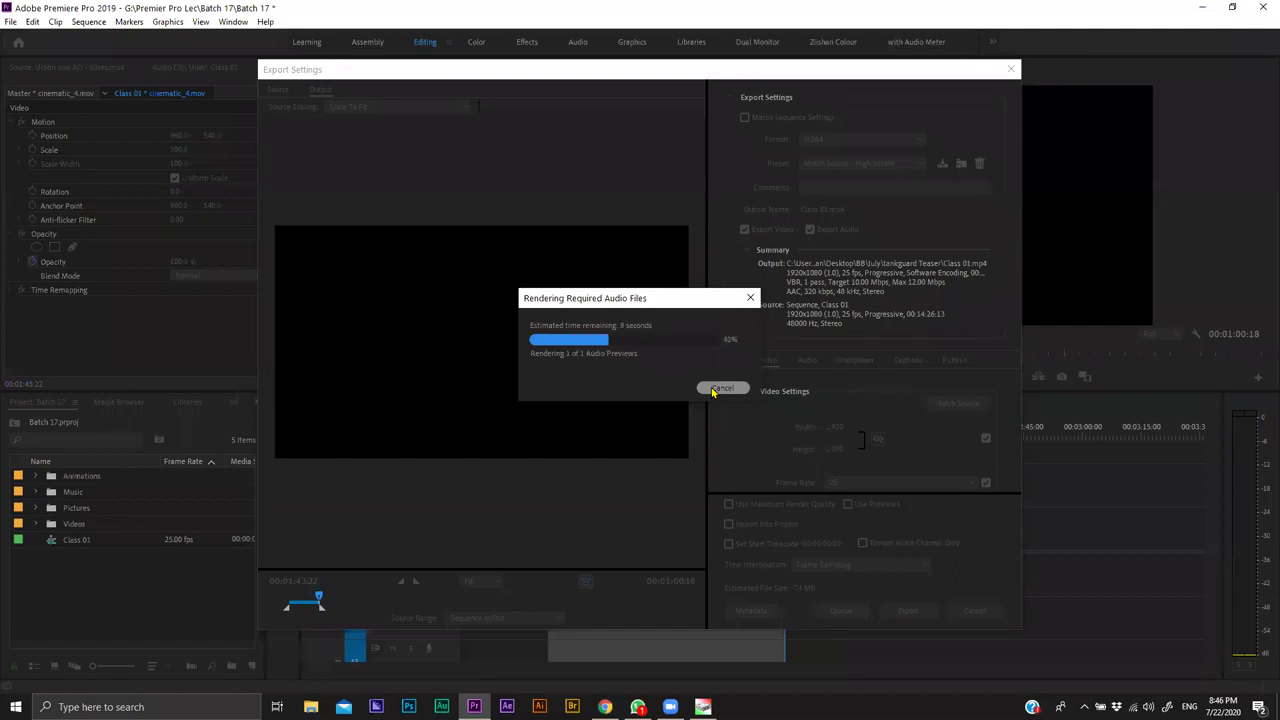
left_click(714, 389)
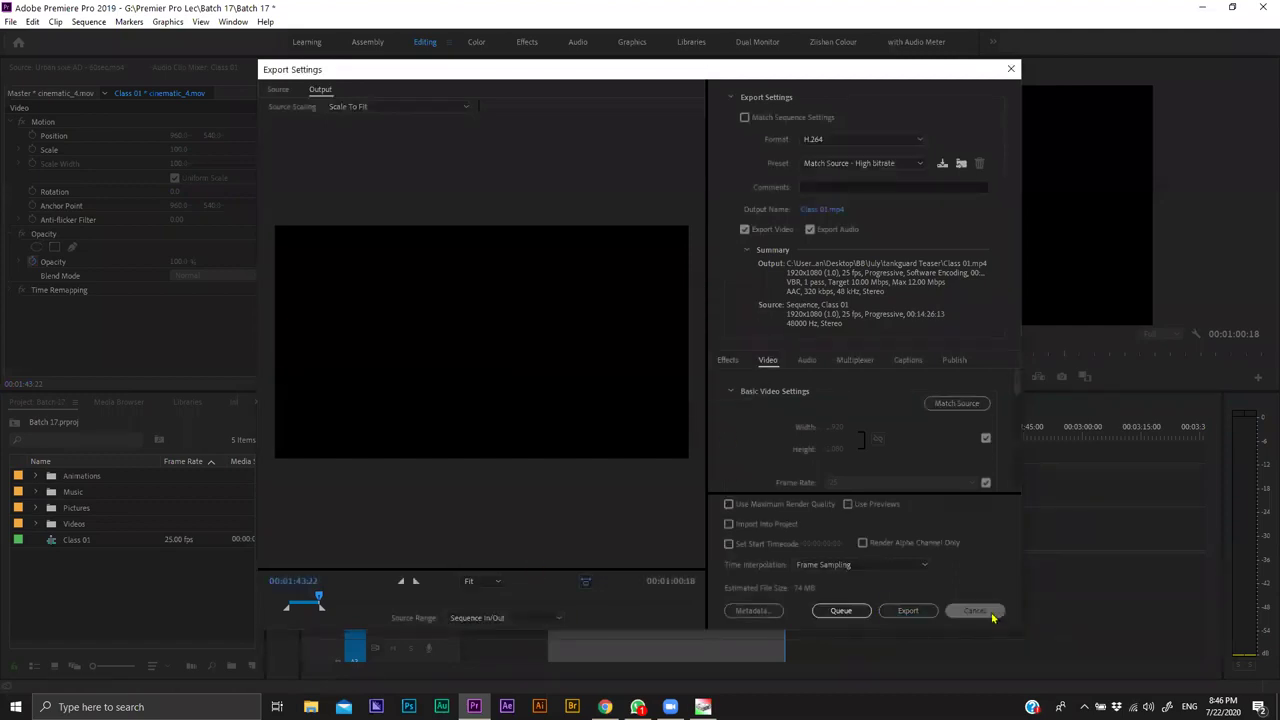
left_click(970, 608)
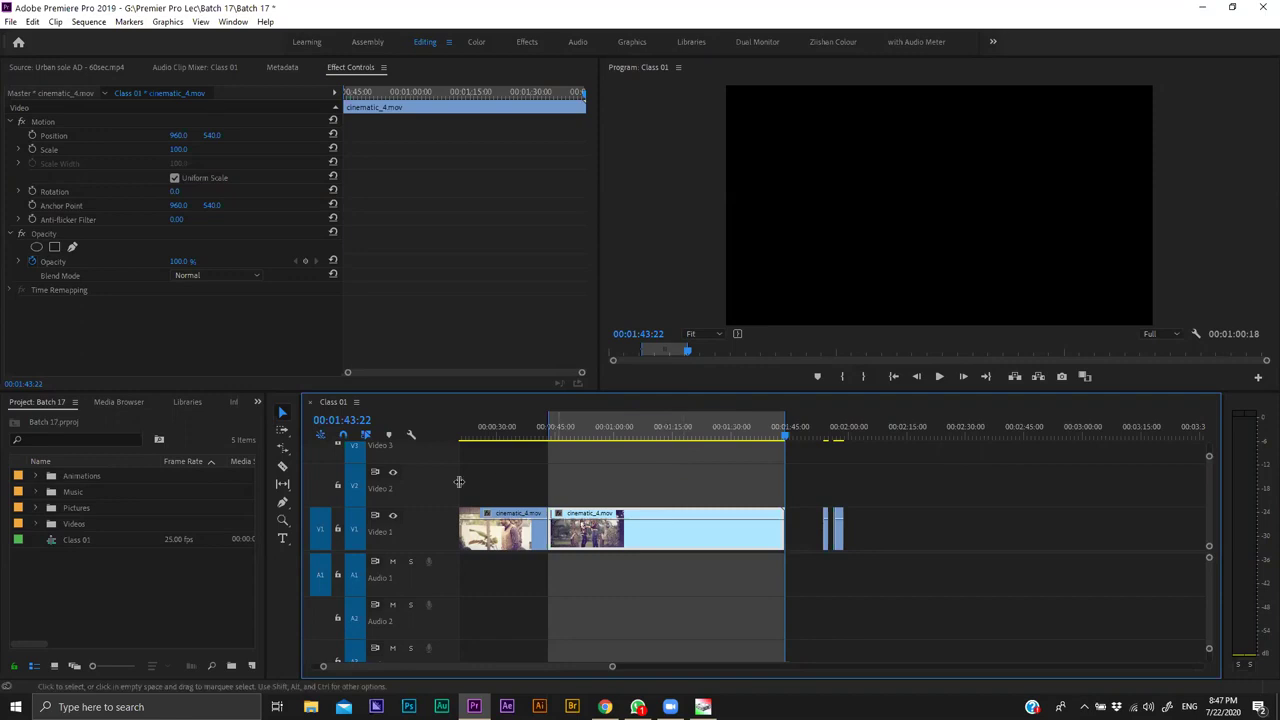
Expand the Animations bin and open the properties of Animated Ad 30sec With Music.mp4.
left_click(38, 477)
right_click(98, 494)
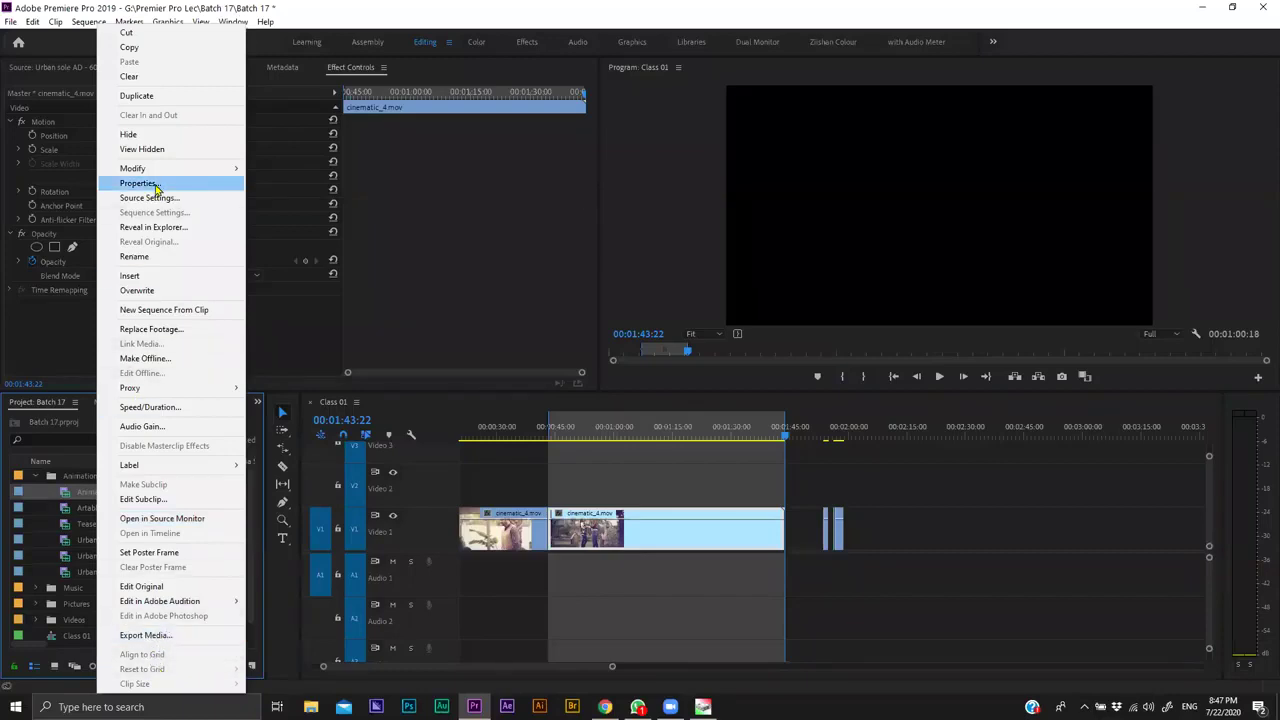
left_click(155, 185)
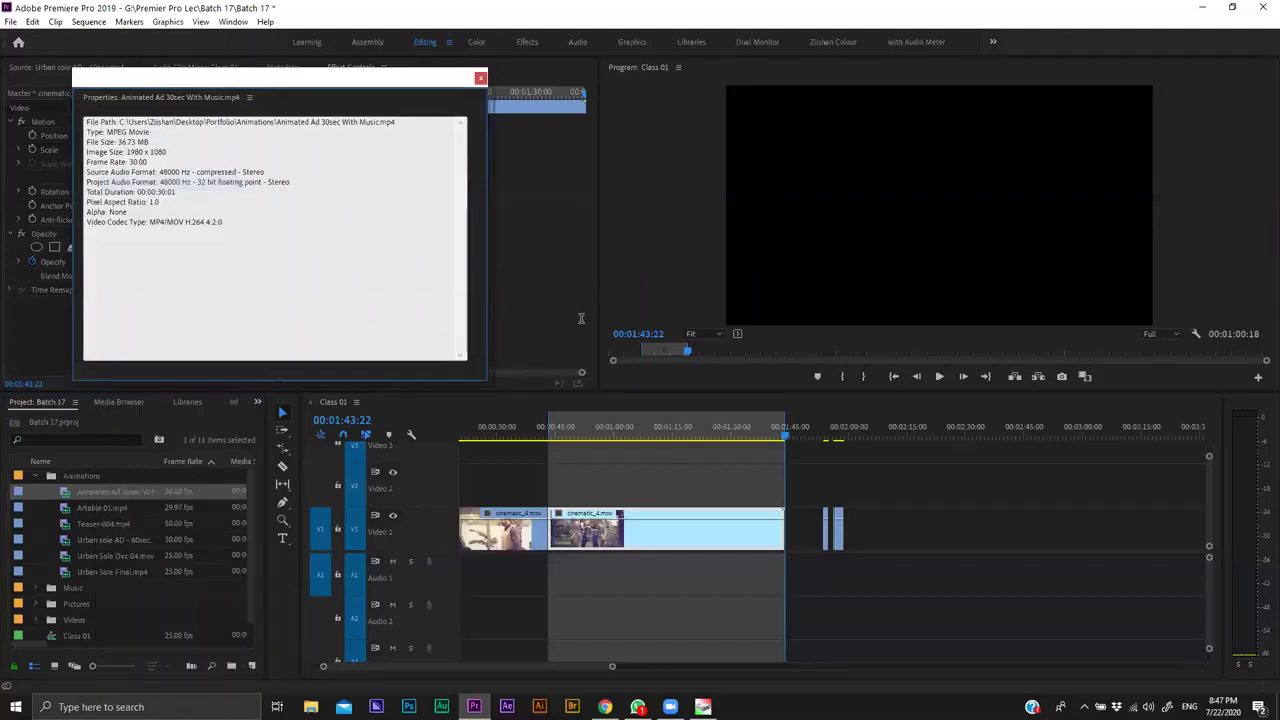
Examine the animated ad's frame rate and image size in its properties and close them.
left_click_drag(479, 298, 558, 318)
left_click(505, 306)
left_click(527, 322)
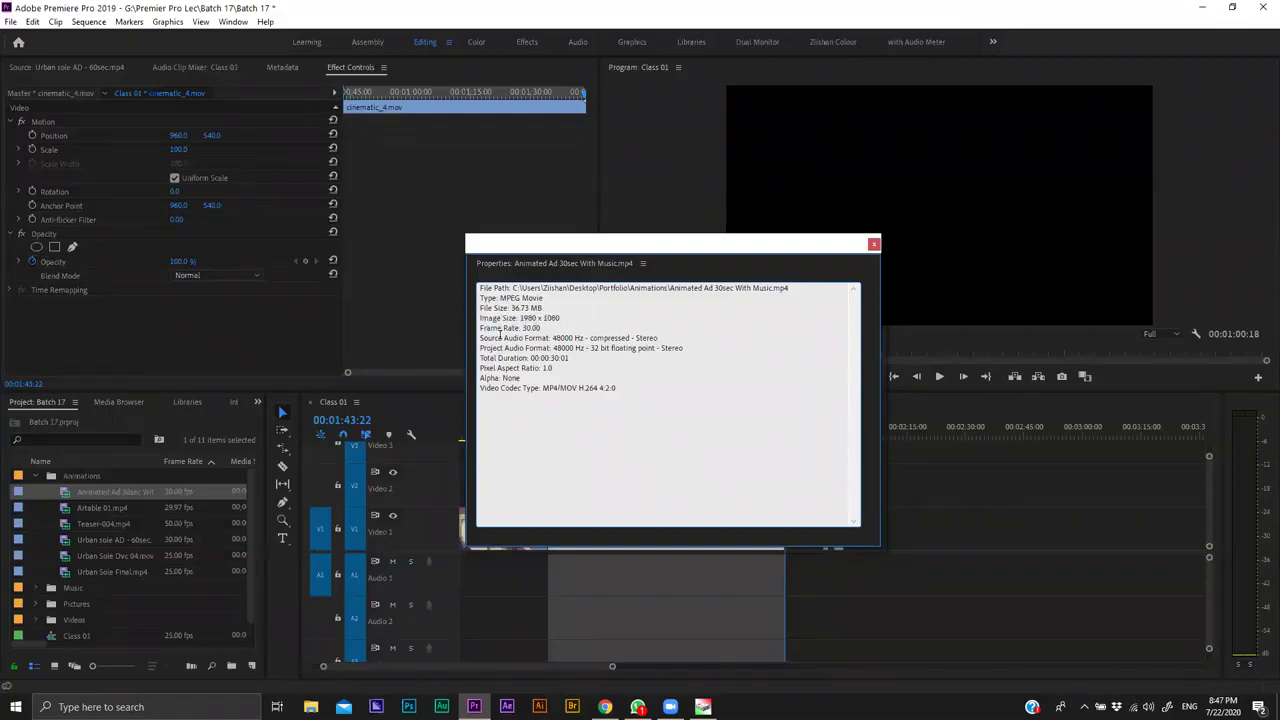
double_click(502, 338)
left_click(509, 320)
left_click_drag(520, 318, 595, 317)
left_click(873, 244)
Move the last cinematic_4.mov clip to 00:01:55:01, directly against the end of the 200% clip.
left_click(831, 428)
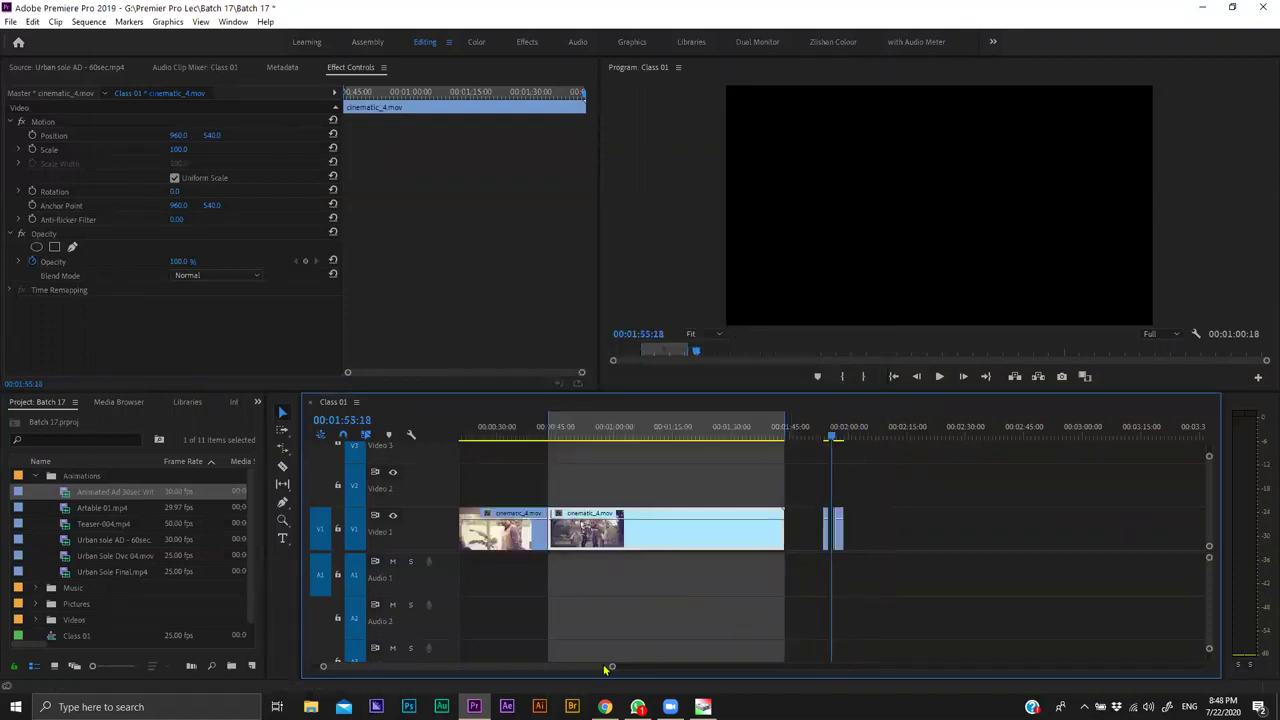
left_click_drag(606, 667, 422, 667)
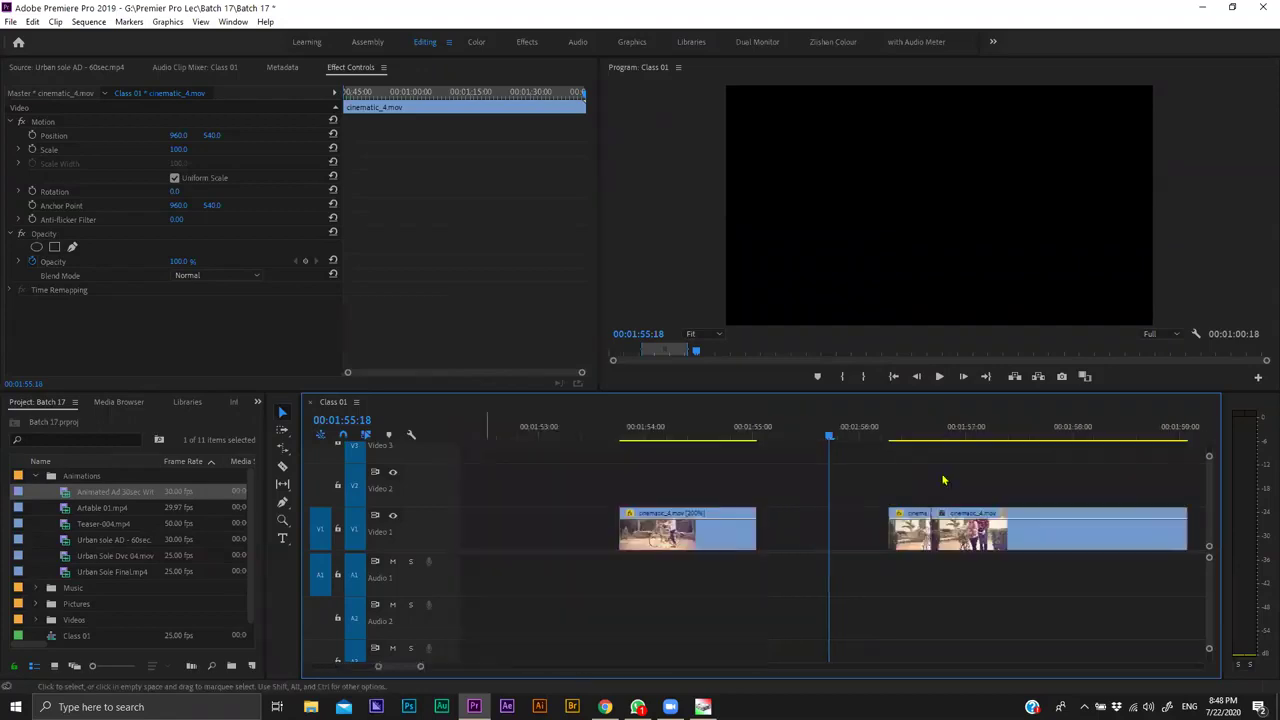
left_click_drag(1002, 540, 820, 532)
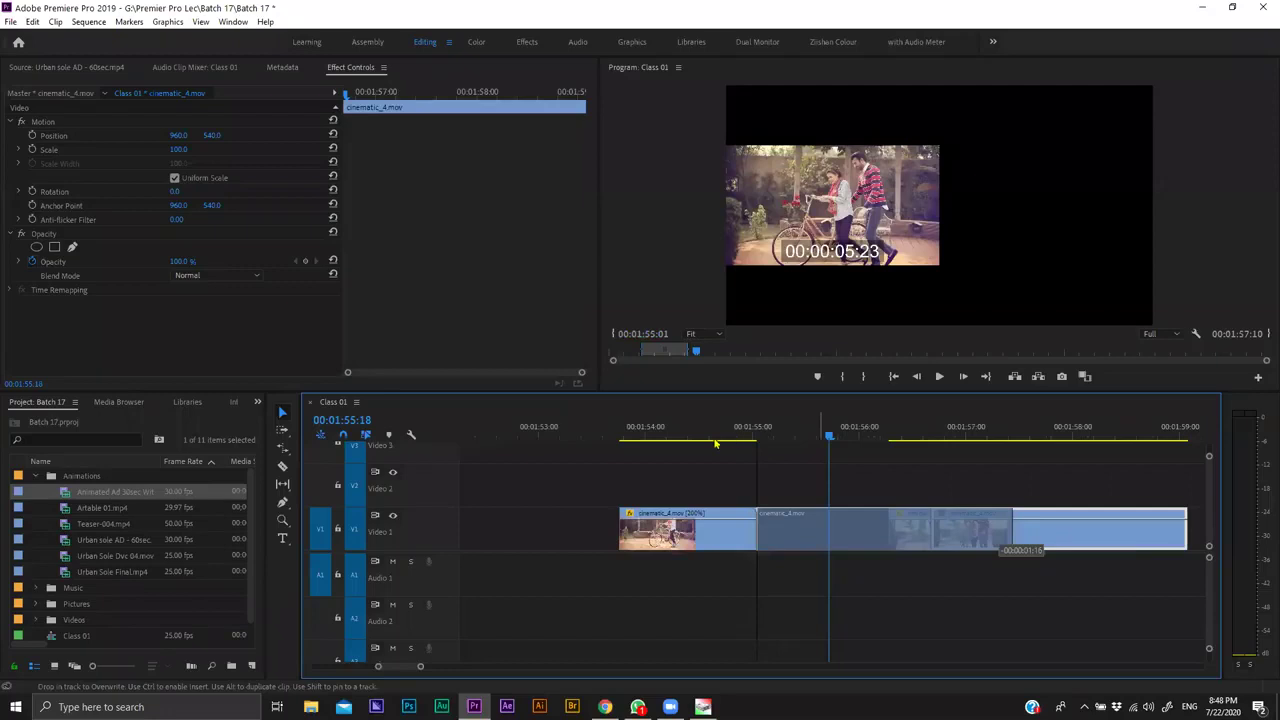
Step the playhead back and forth across the cut between the two short cinematic_4.mov clips to review the join.
key("shift+Left")
key("shift+Left")
key("shift+Left")
key("shift+Left")
key("shift+Left")
key("shift+Right")
key("shift+Right")
key("shift+Right")
key("Right")
key("Up")
key("Up")
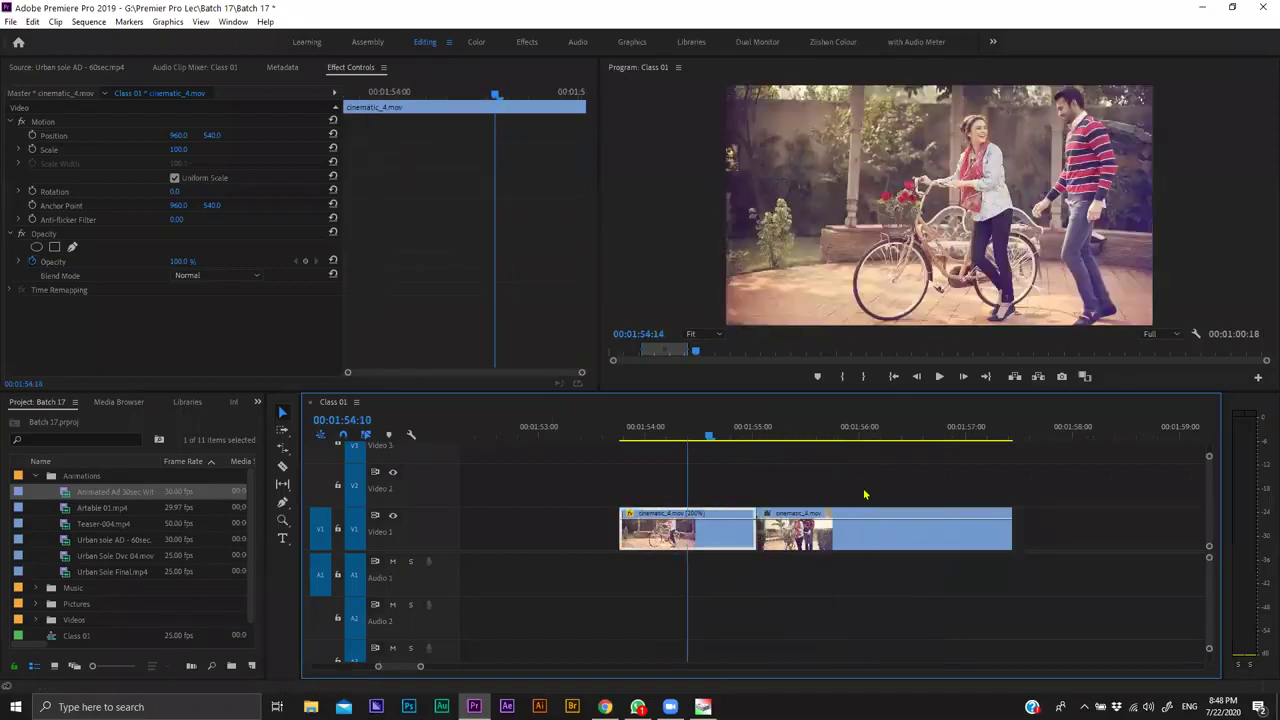
Move both short cinematic_4.mov clips together against the end of the long clip and scrub across the joins.
left_click_drag(863, 488, 656, 554)
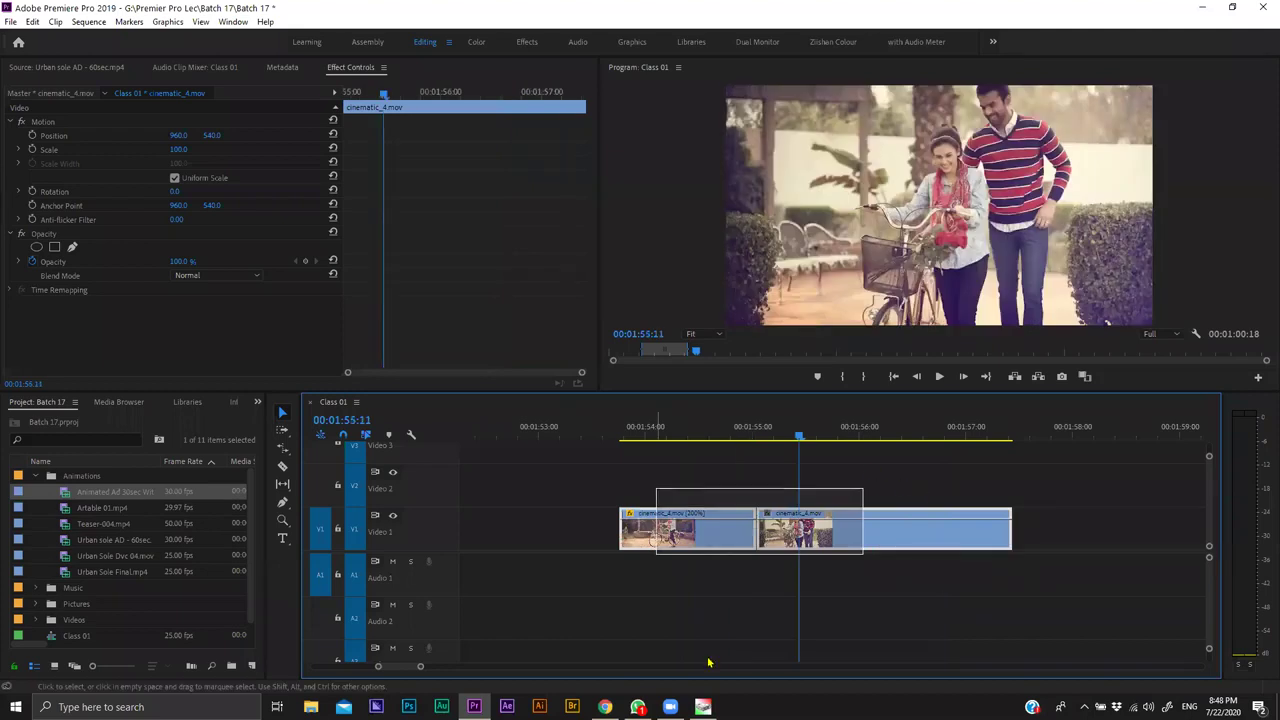
scroll(710, 582, "up", 3)
key("minus")
key("minus")
key("minus")
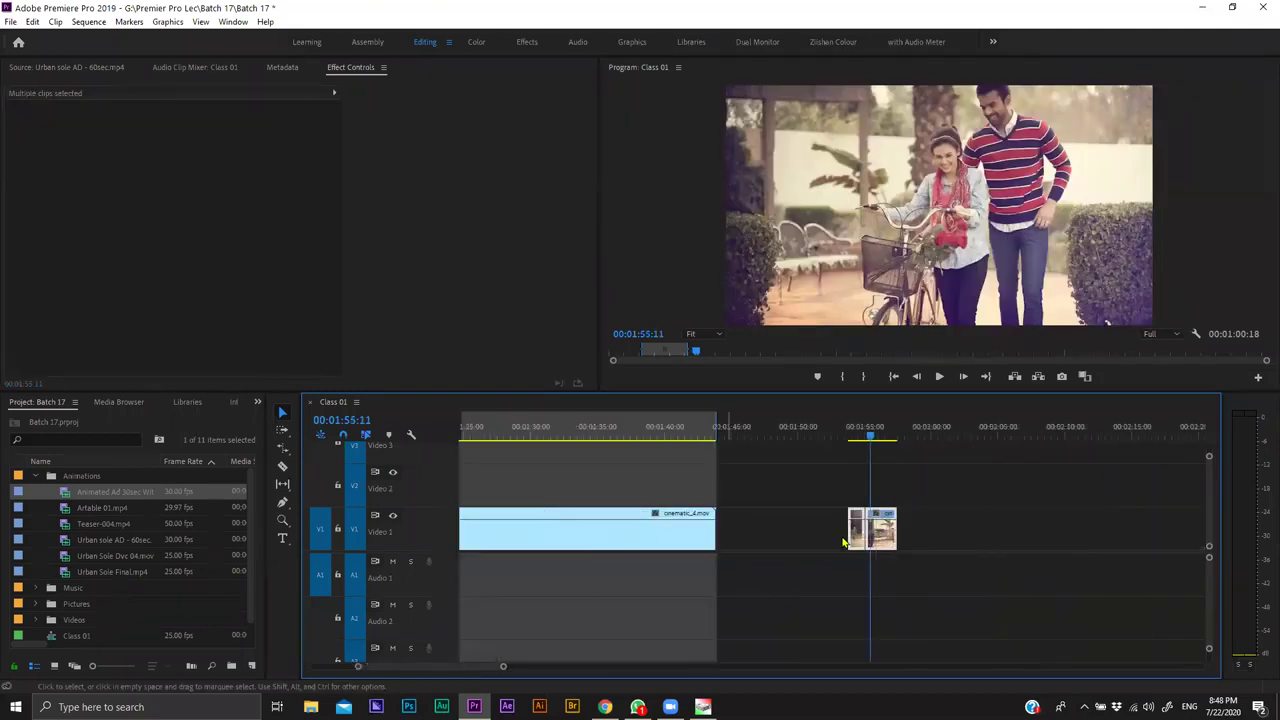
key("equal")
left_click_drag(836, 532, 598, 546)
left_click(689, 514)
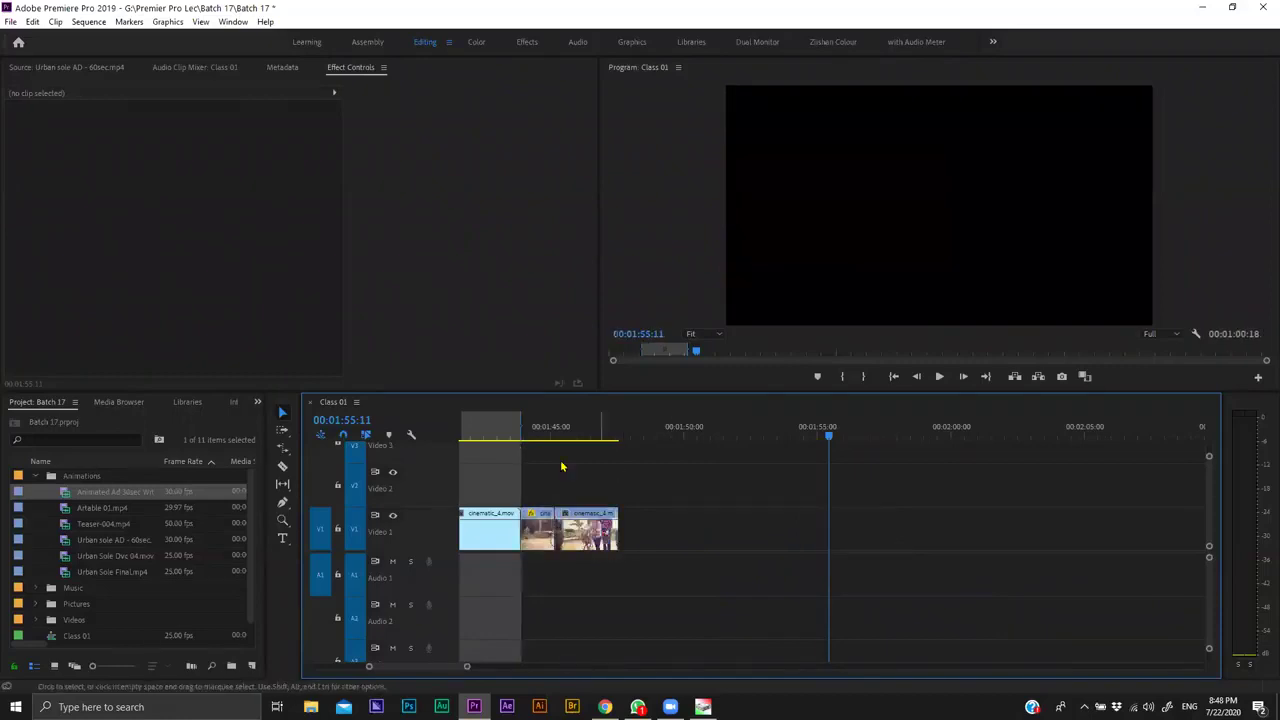
left_click_drag(514, 440, 601, 476)
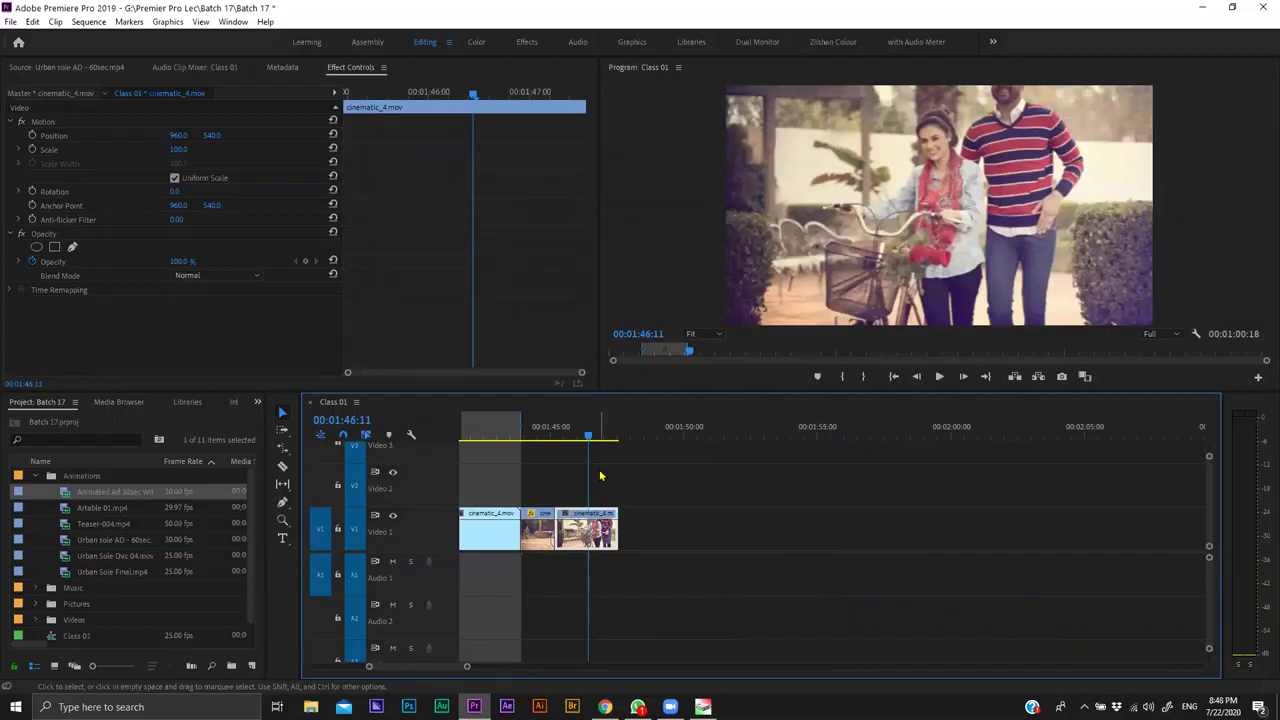